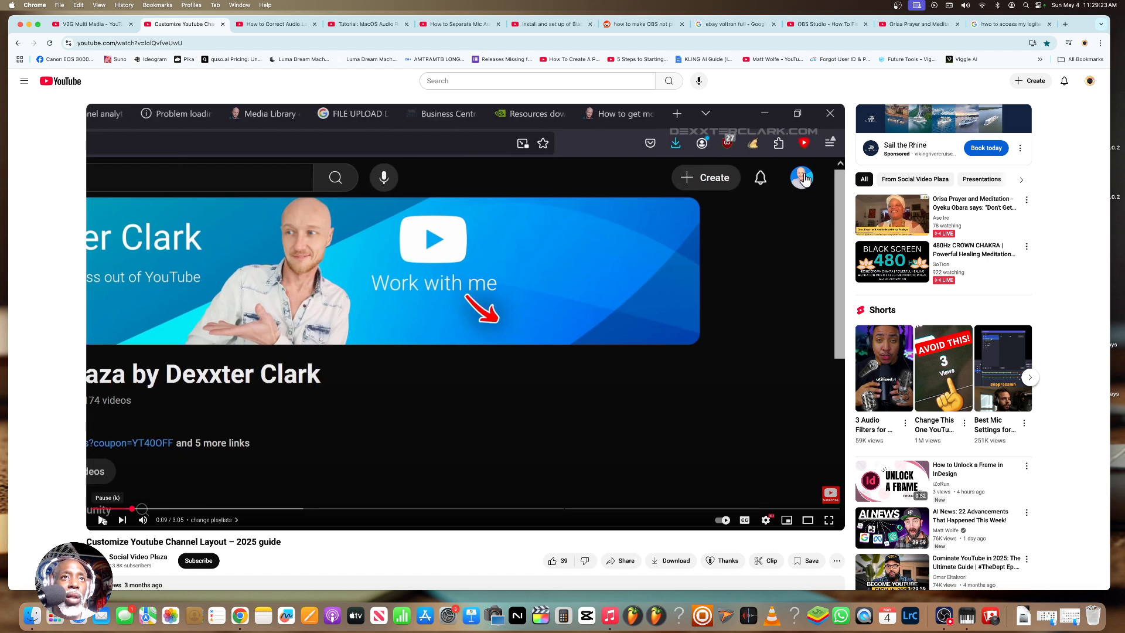
- Play the channel layout tutorial video through the part about opening Customisation, and pause it
click(102, 520)
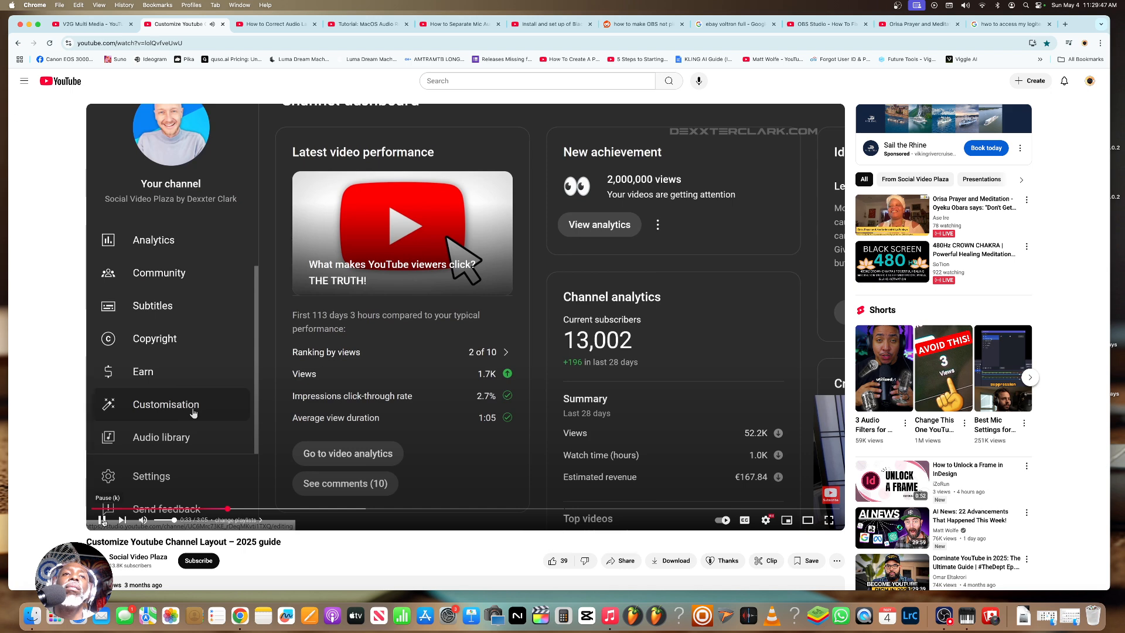
click(102, 520)
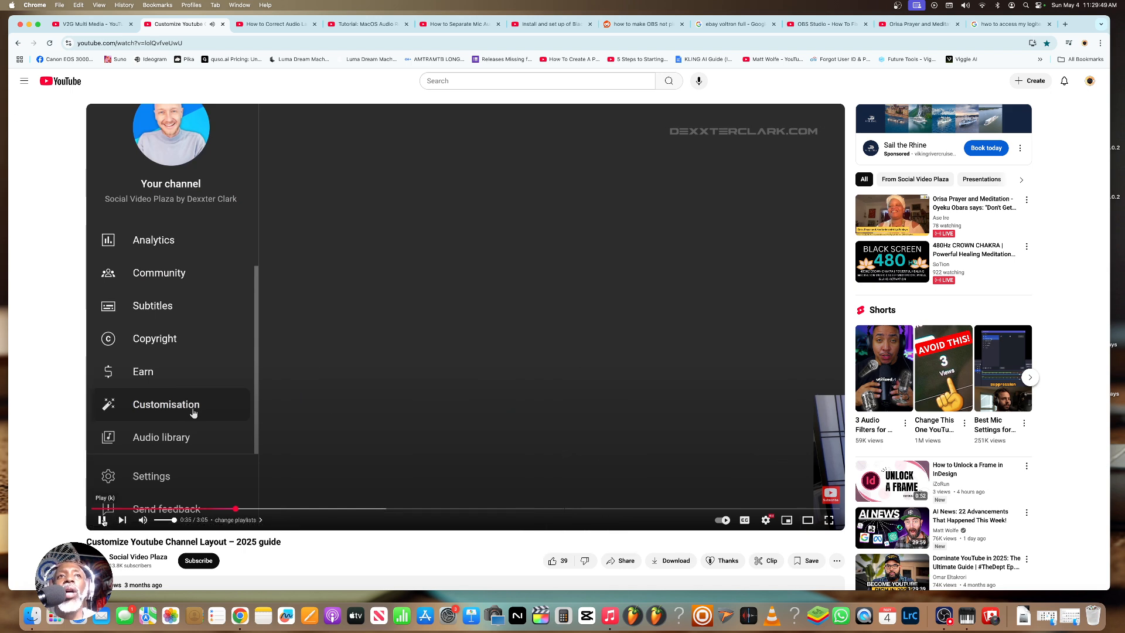
- Go to the V2G Multi Media channel page and open its channel customization in YouTube Studio
click(92, 24)
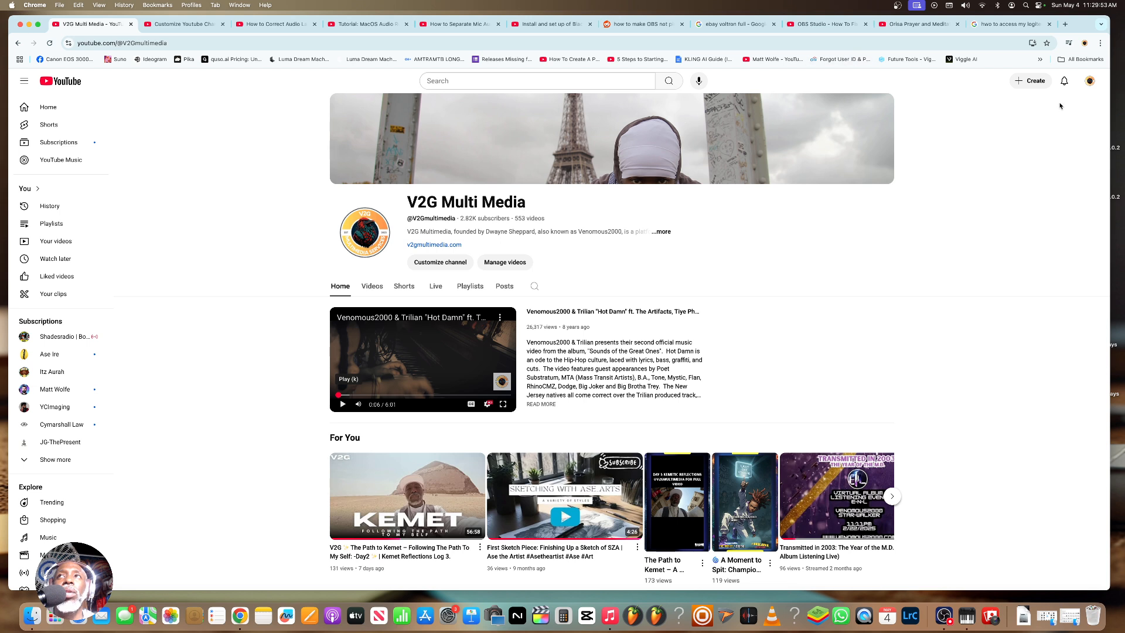
click(1090, 82)
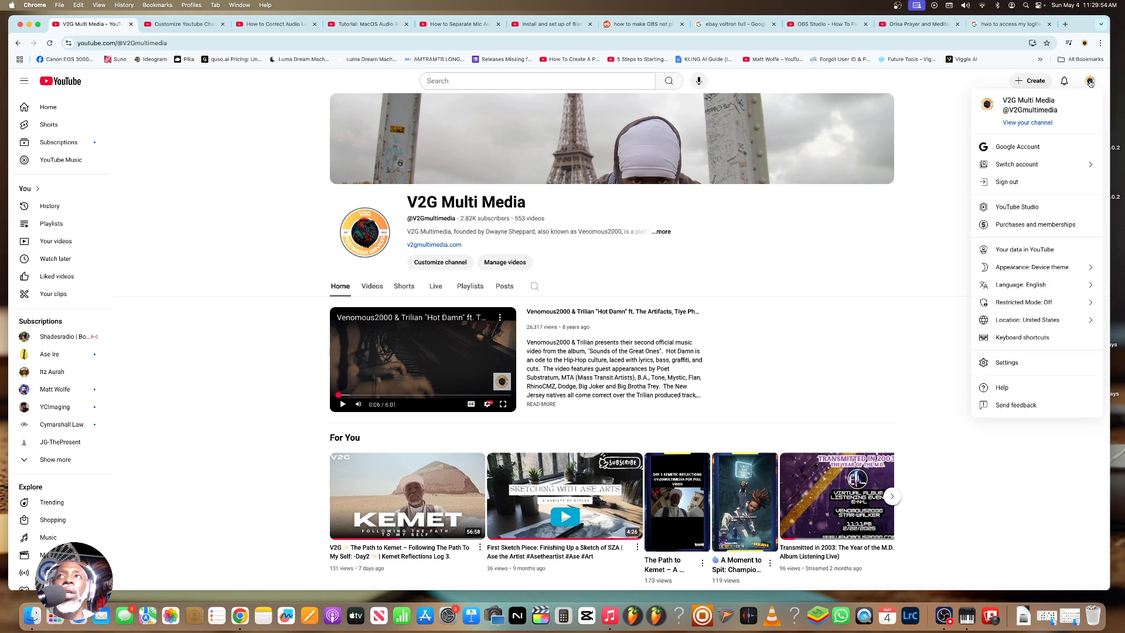
click(1026, 125)
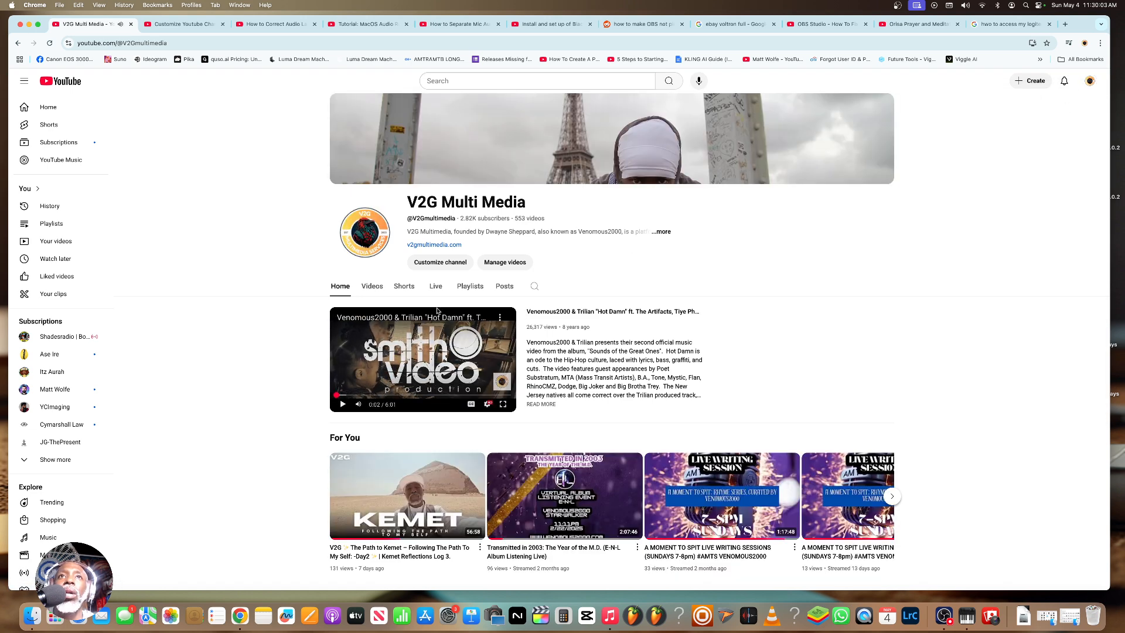
click(440, 262)
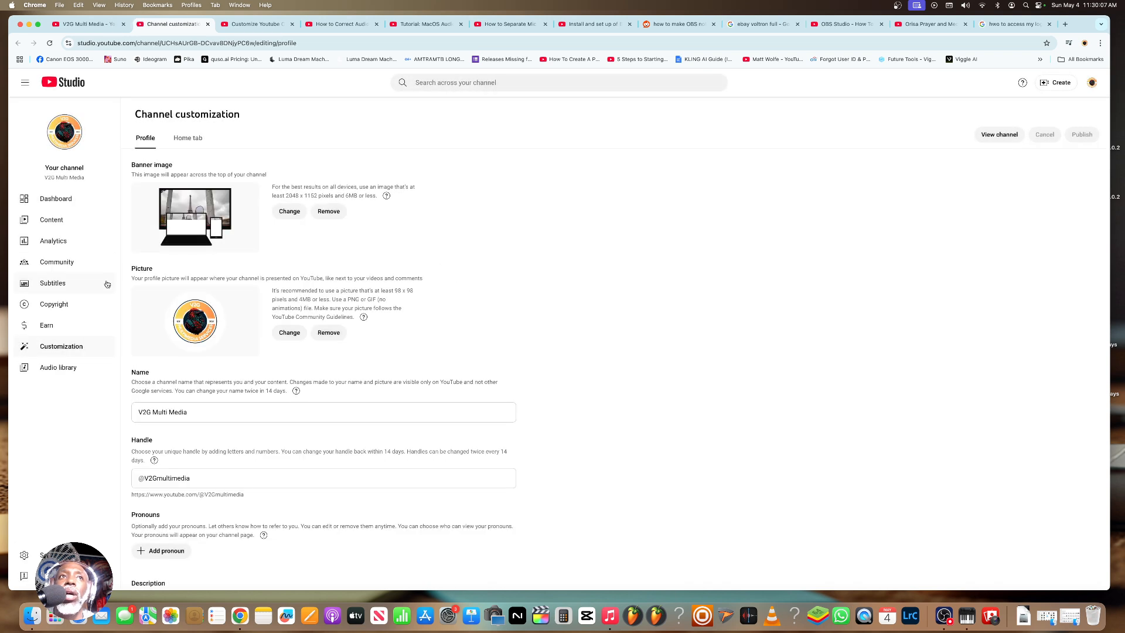
click(58, 347)
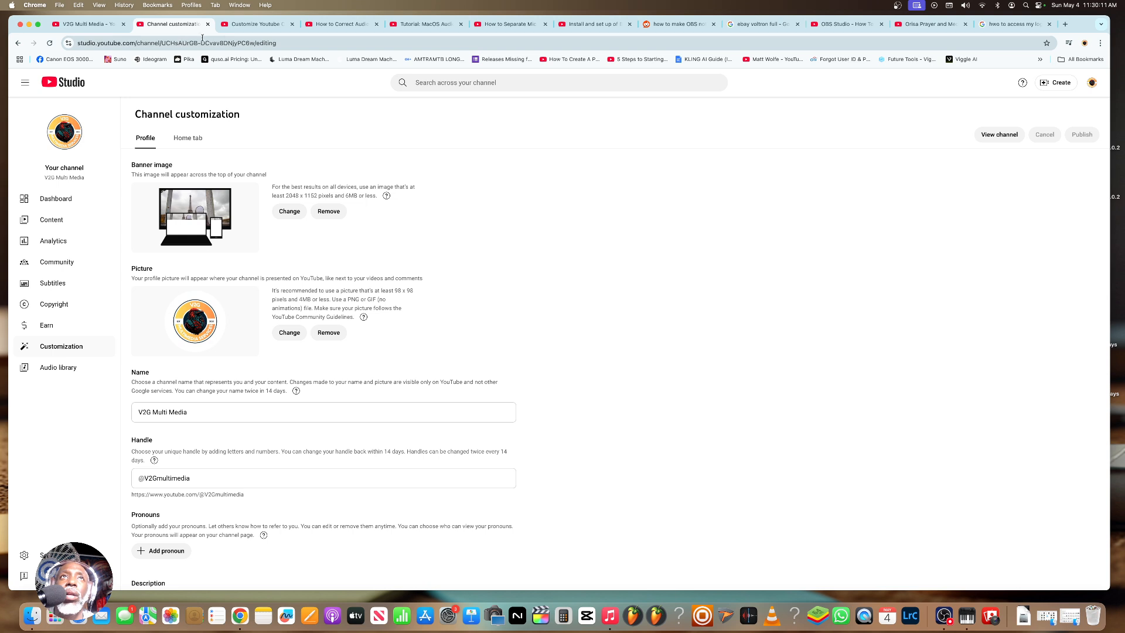
- Resume the channel layout tutorial through the part about the Home tab settings, and pause it
click(252, 24)
click(365, 332)
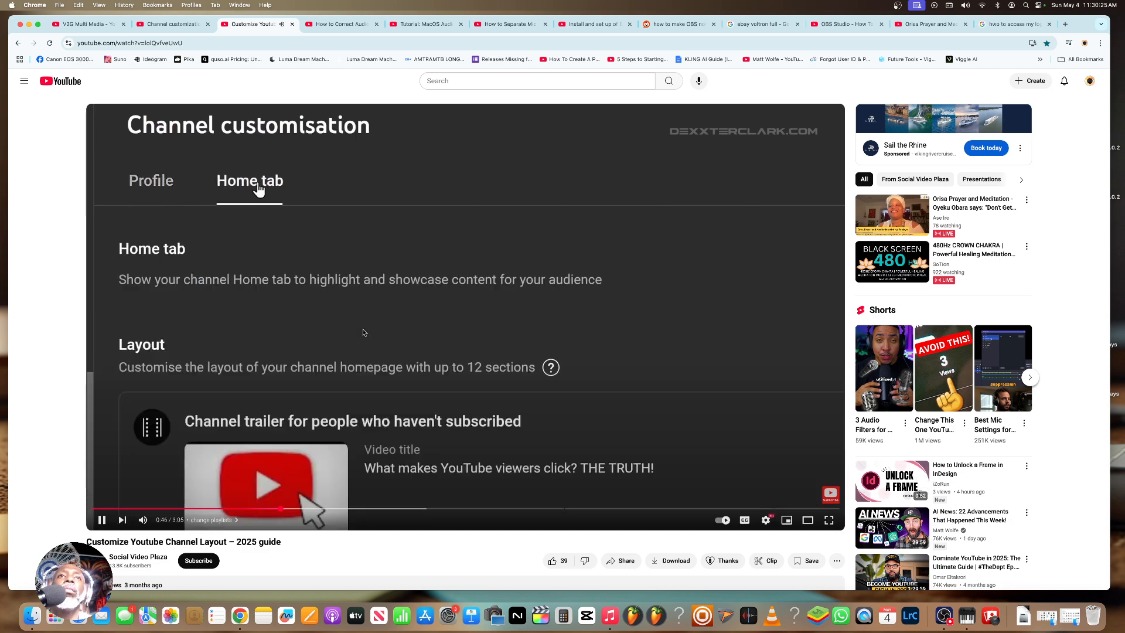
click(392, 324)
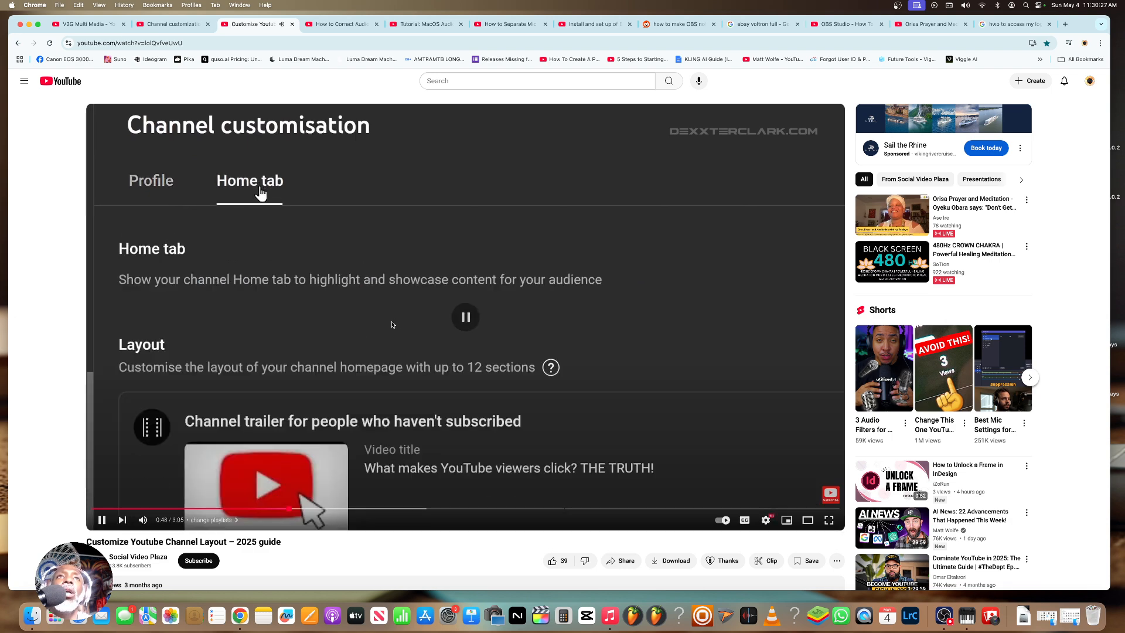
- Return to the channel customization page and show its Home tab layout settings
click(170, 24)
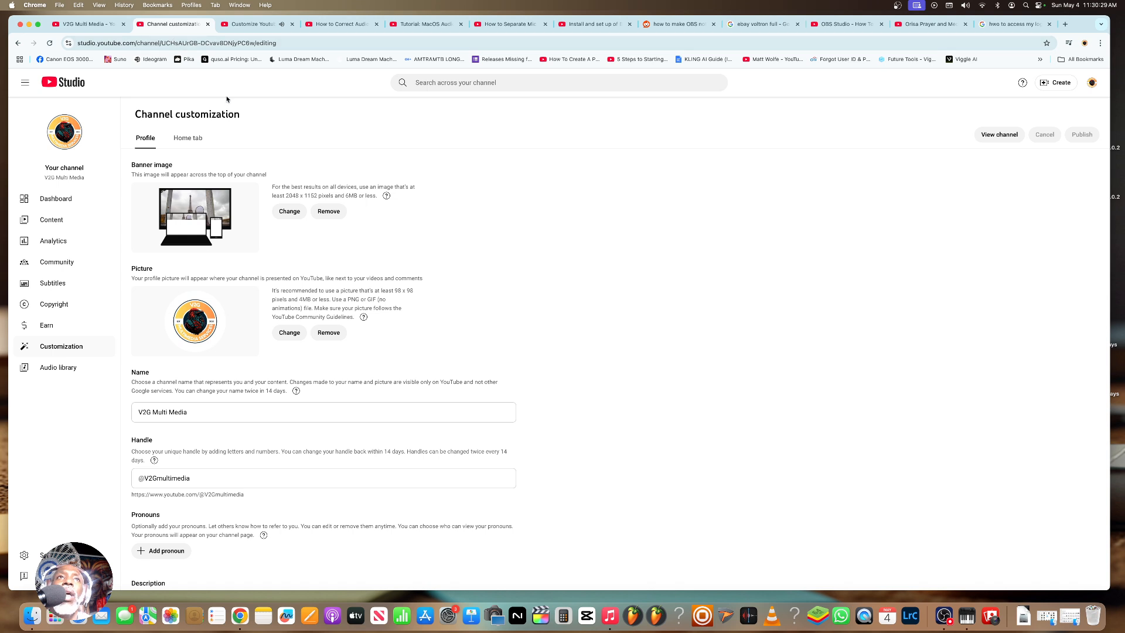
click(189, 138)
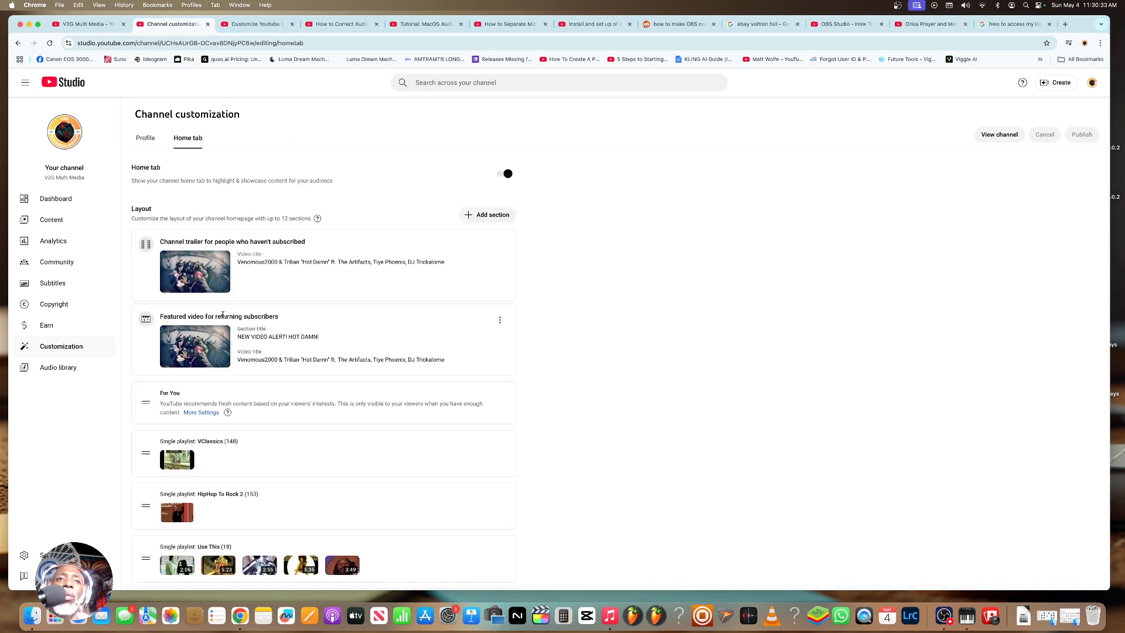
scroll(257, 317, down, 3)
scroll(258, 317, up, 3)
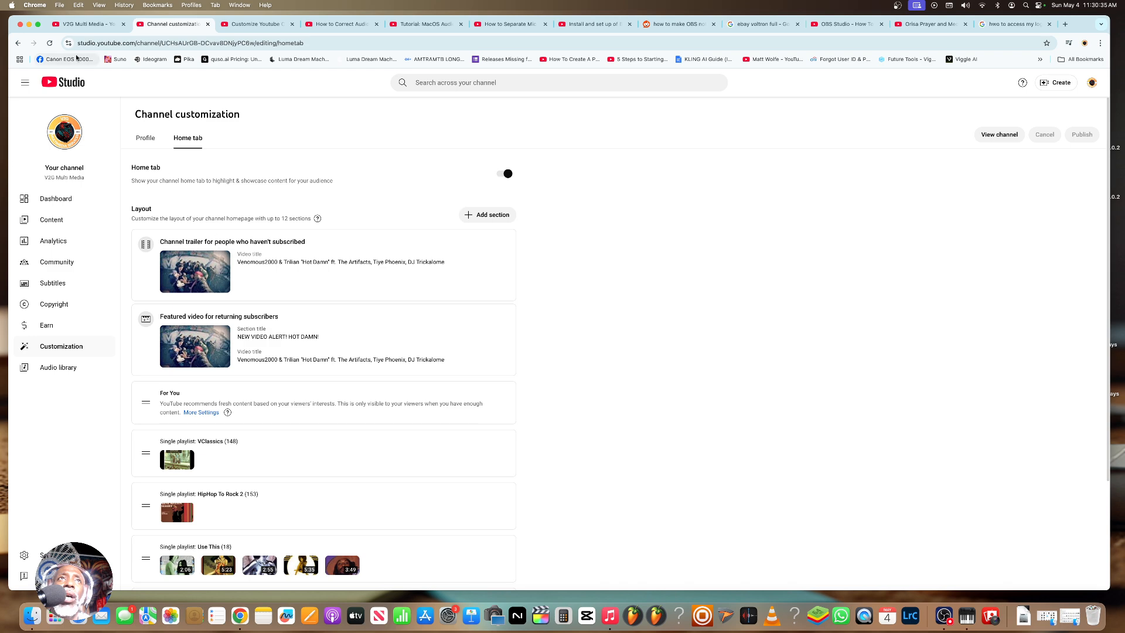
- Watch the tutorial's explanation of the channel trailer and featured video sections, and pause it
click(253, 24)
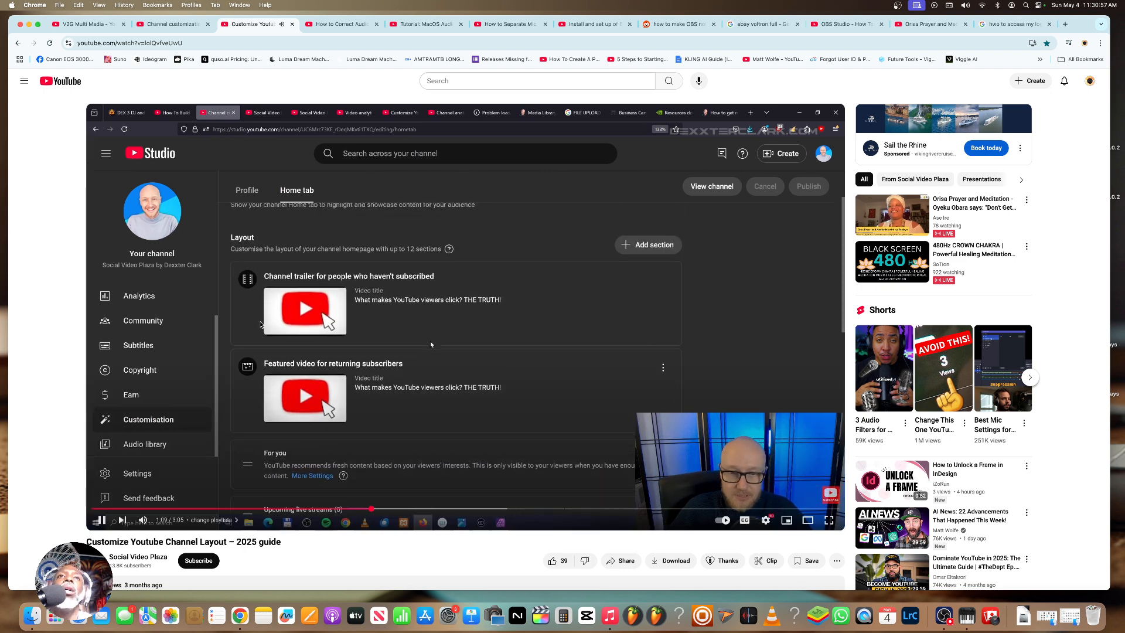
click(225, 293)
- Back in channel customization, set the trailer for non-subscribers to the Path to Kemet Day3 video, Kemet Reflections Log 4
click(171, 24)
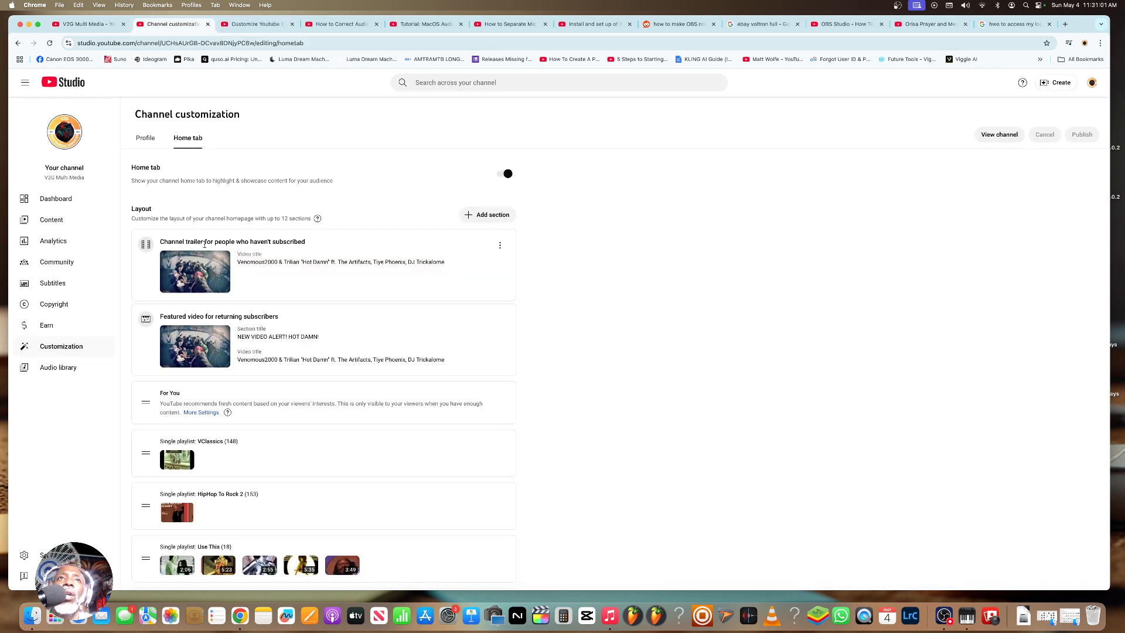
click(500, 245)
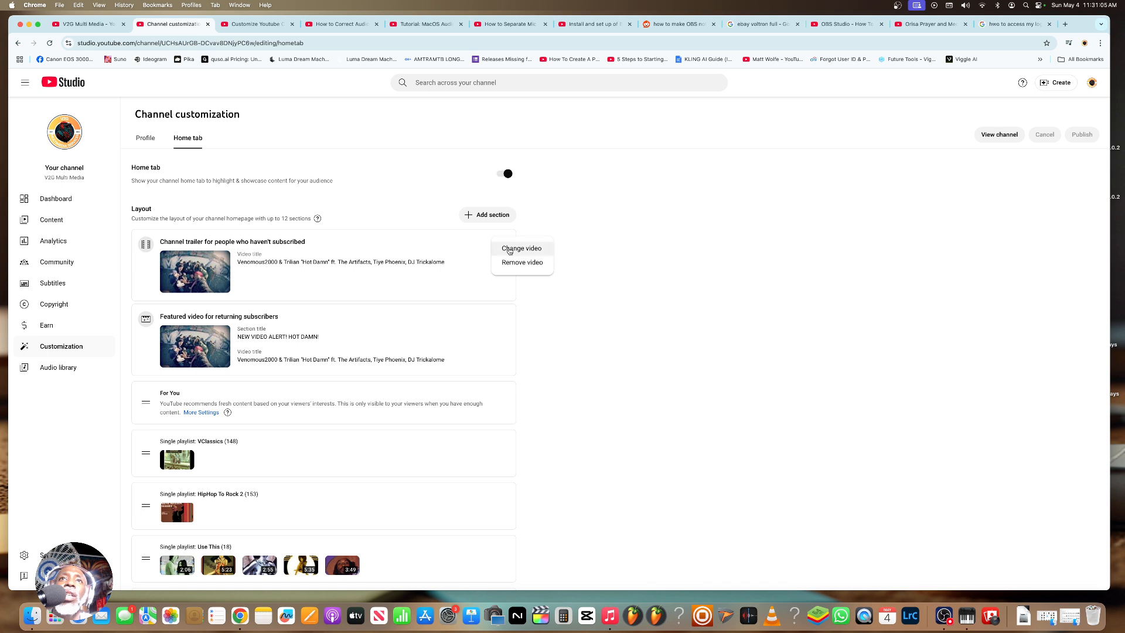
click(506, 248)
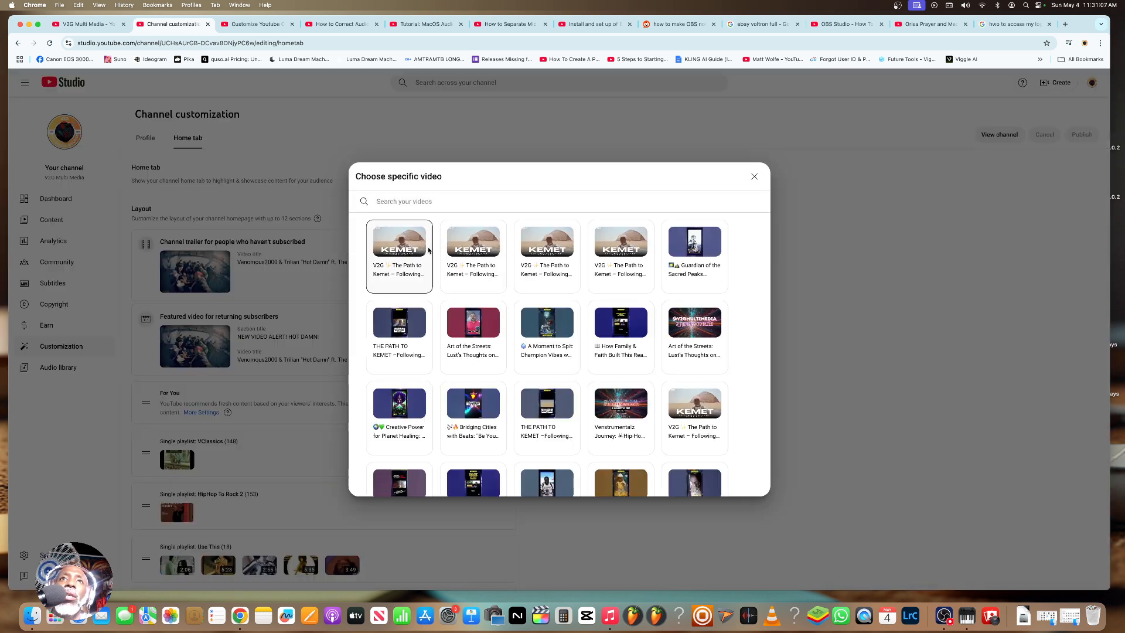
click(615, 267)
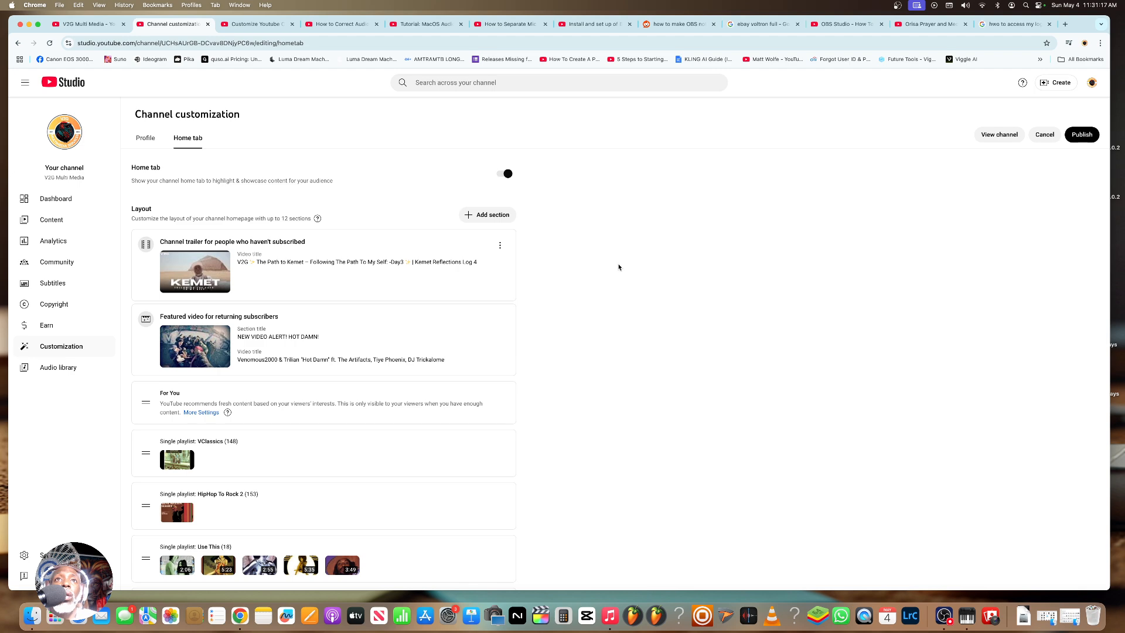
- Change the channel trailer for non-subscribers to the Path to Kemet Day2 video, Kemet Reflections Log 3
click(500, 244)
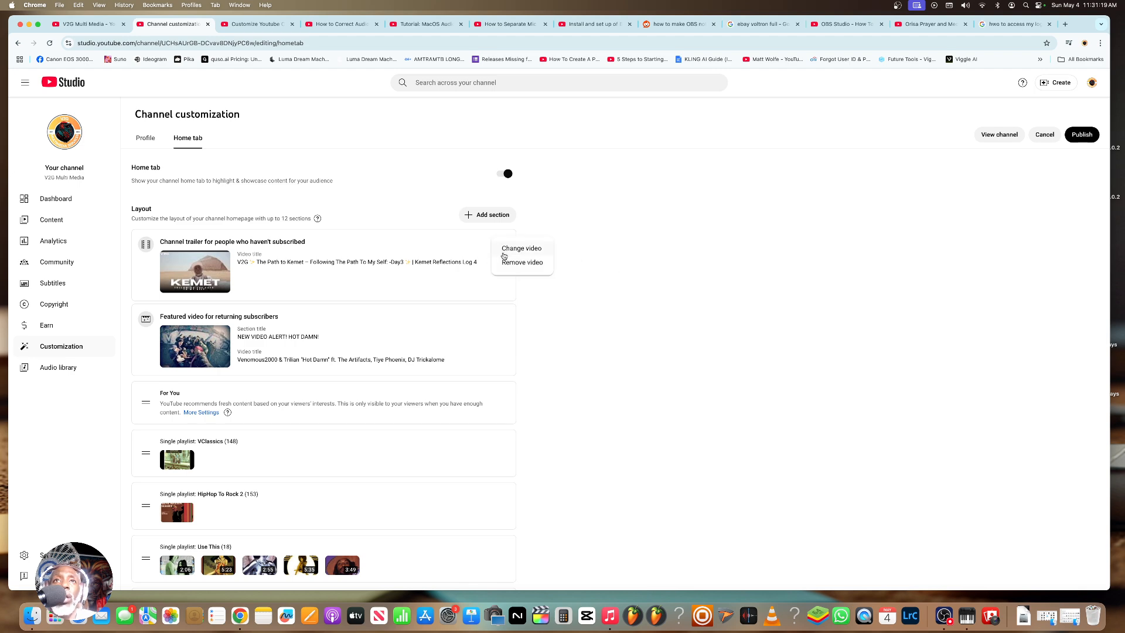
click(509, 252)
click(685, 401)
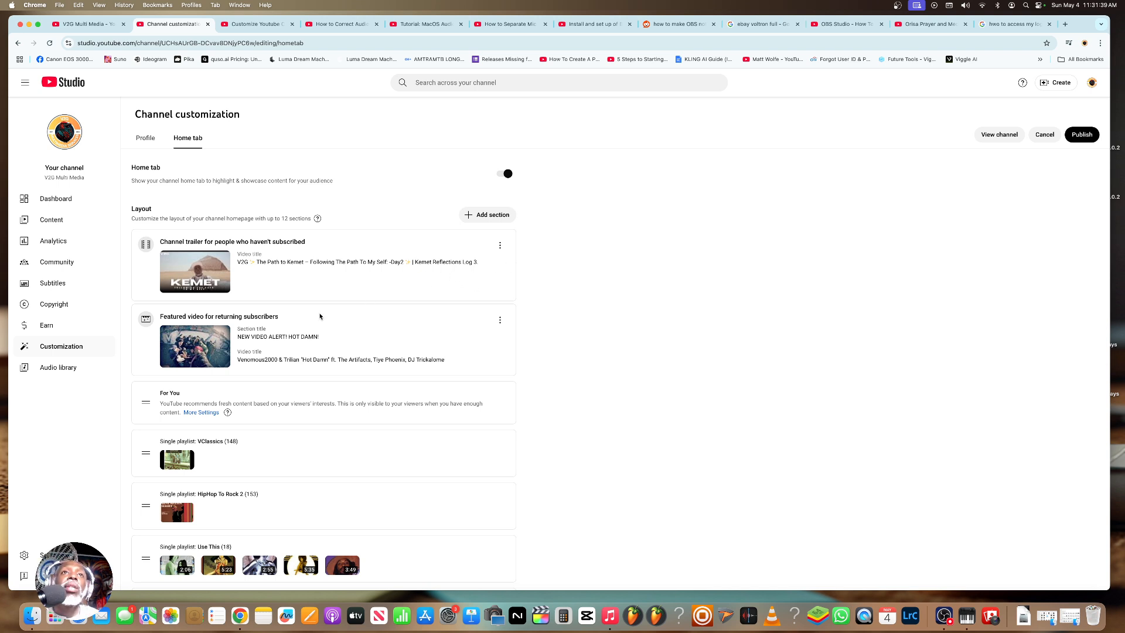
- Change the featured video for returning subscribers to the Path to Kemet Day2 video, Kemet Reflections Log 3
click(500, 320)
click(503, 323)
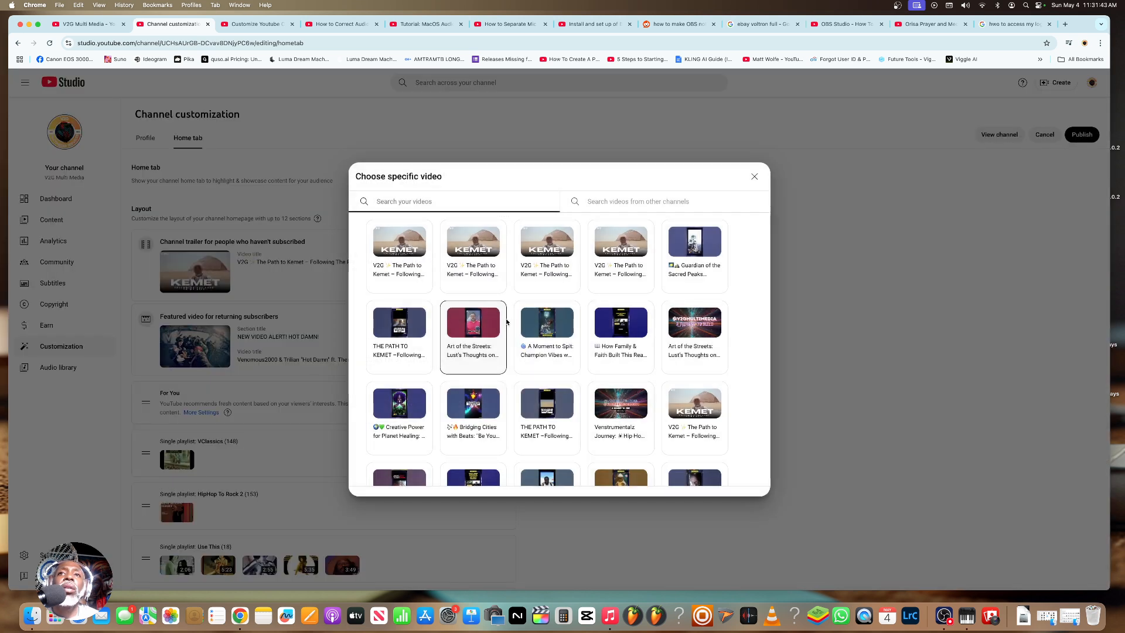
click(676, 411)
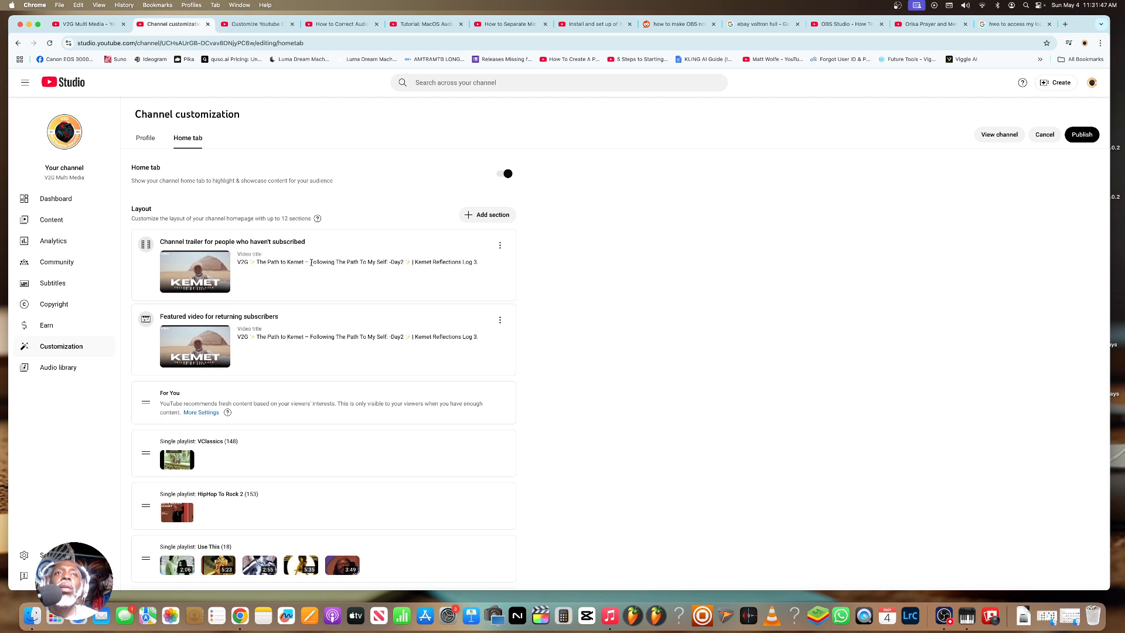
- Resume the tutorial through the part about choosing a playlist for a section, and pause it
click(256, 24)
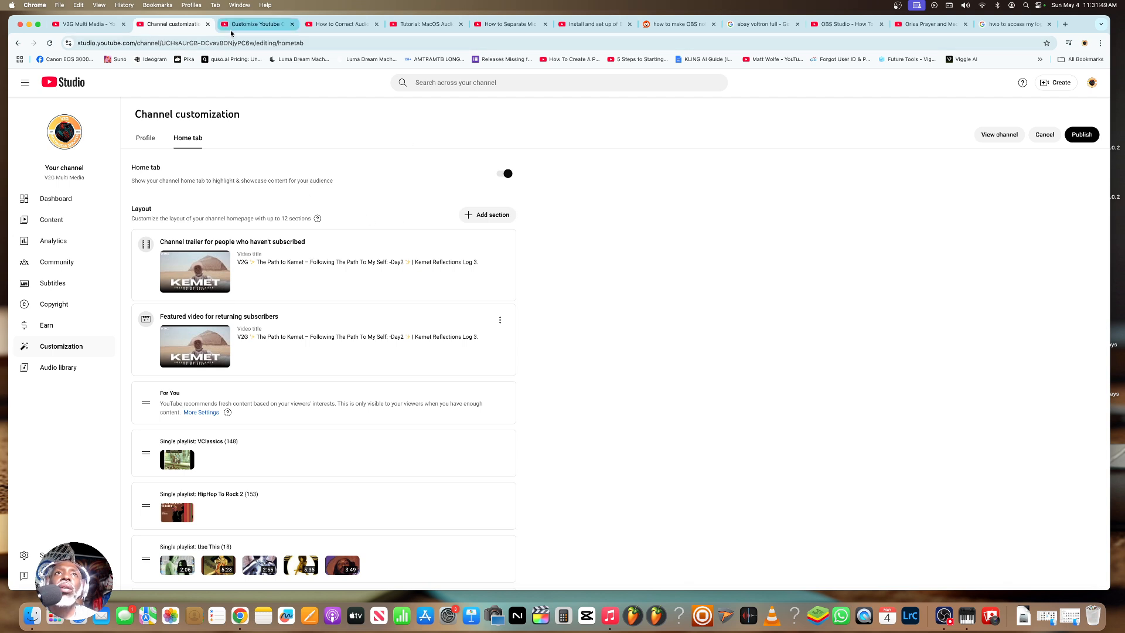
click(466, 317)
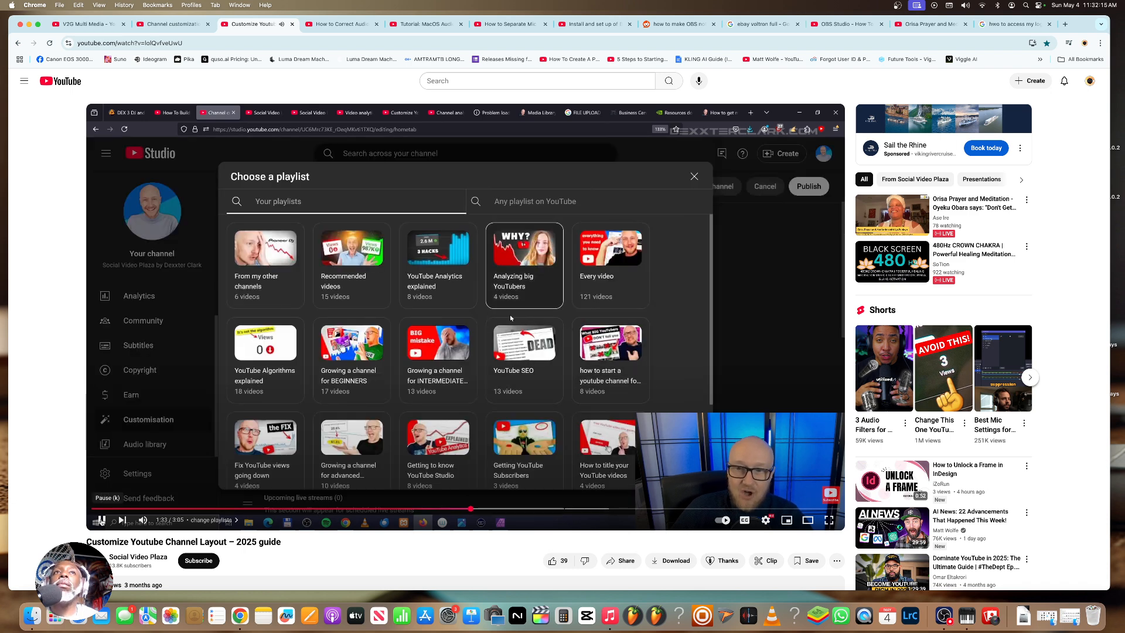
click(104, 523)
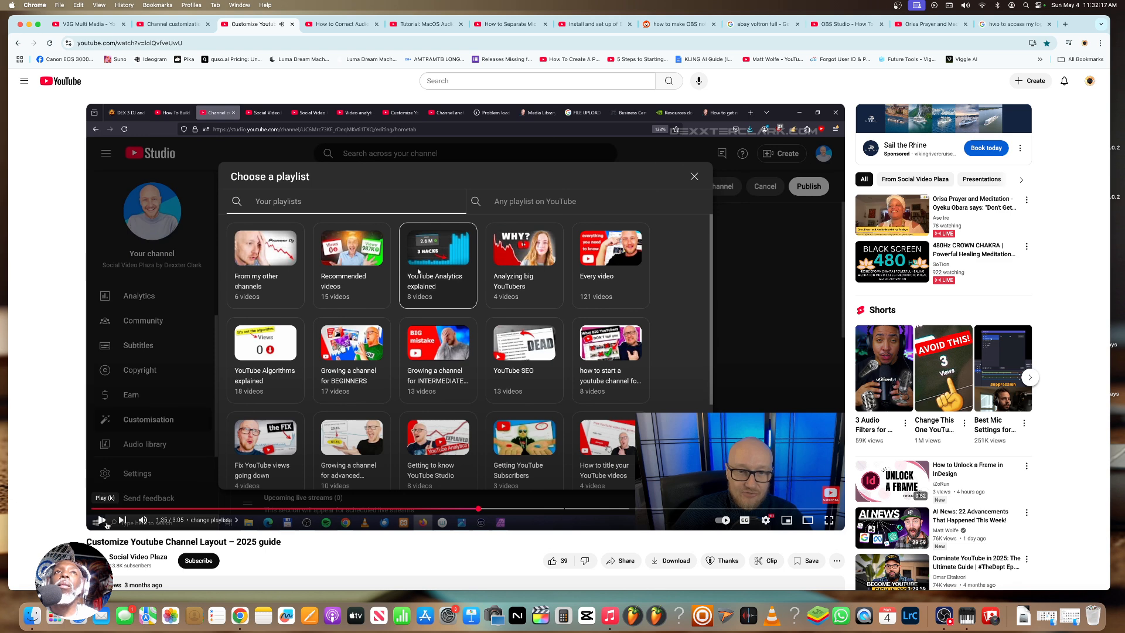
- Back in channel customization, start a multiple-playlists section with A MOMENT TO SPIT (AMTS), KEMET- FOLLOWING THE PATH TO MY SELF and Wisdom Interviews
click(172, 24)
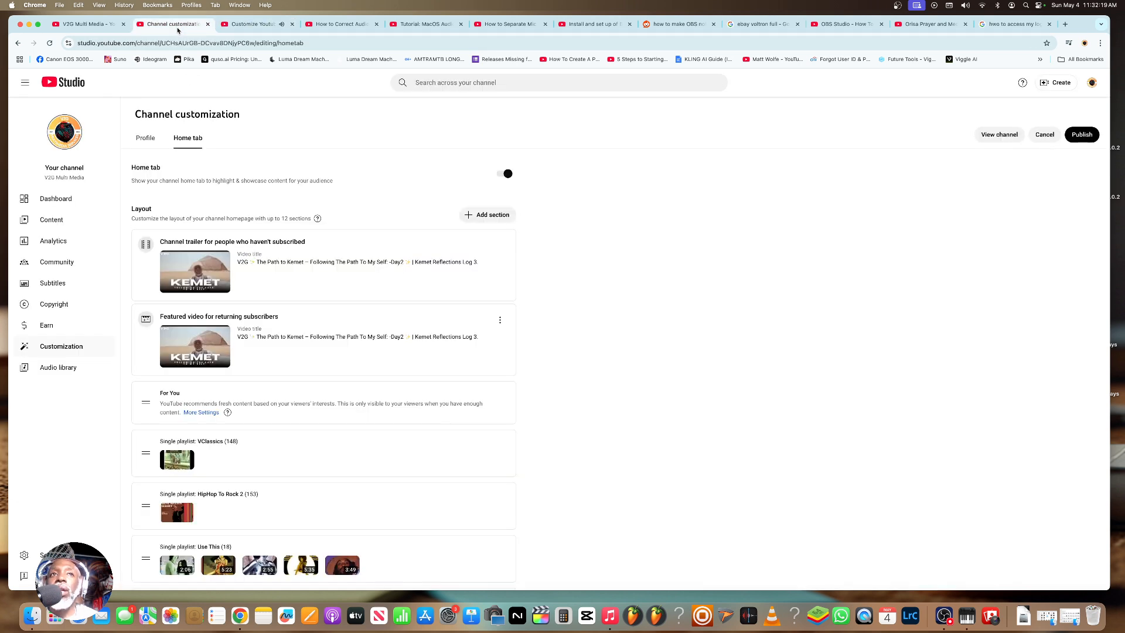
scroll(285, 290, down, 3)
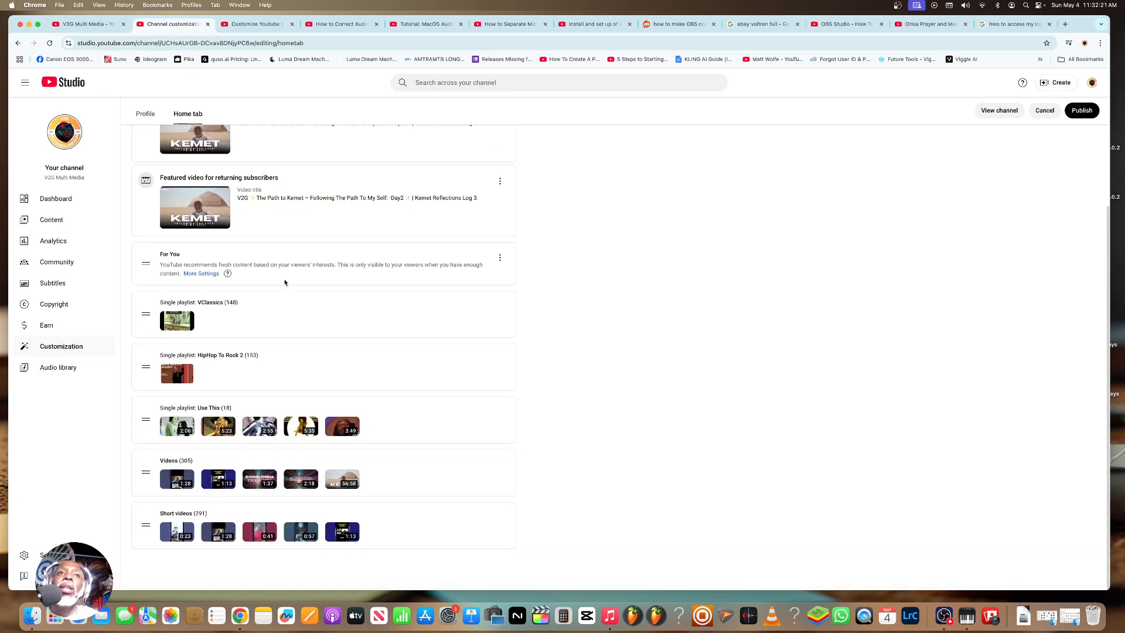
scroll(176, 479, up, 4)
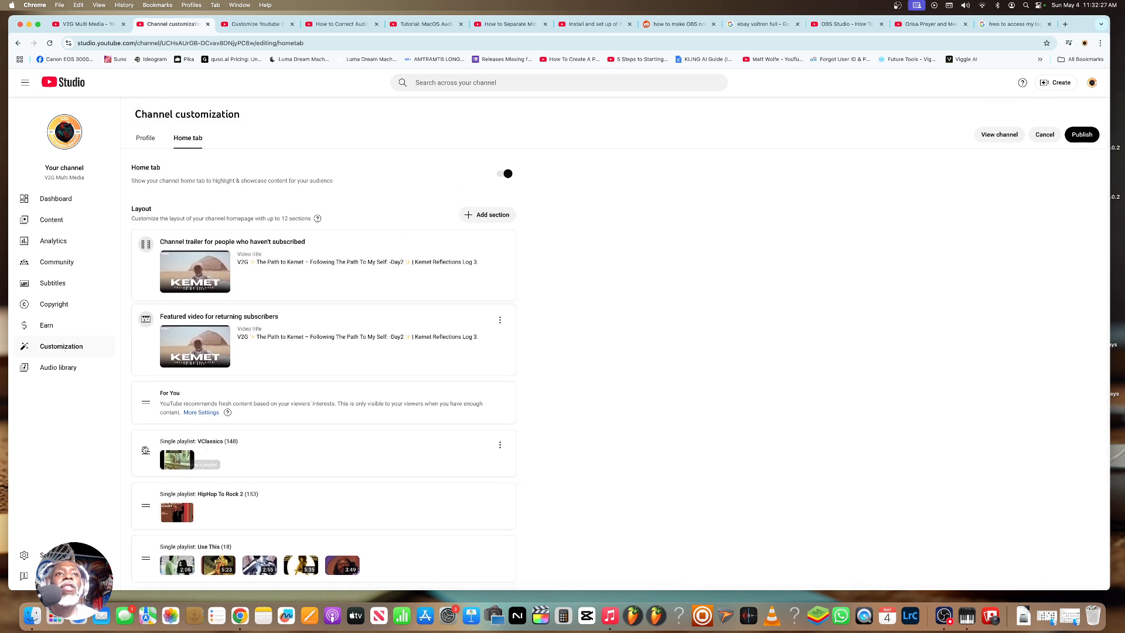
scroll(187, 480, down, 3)
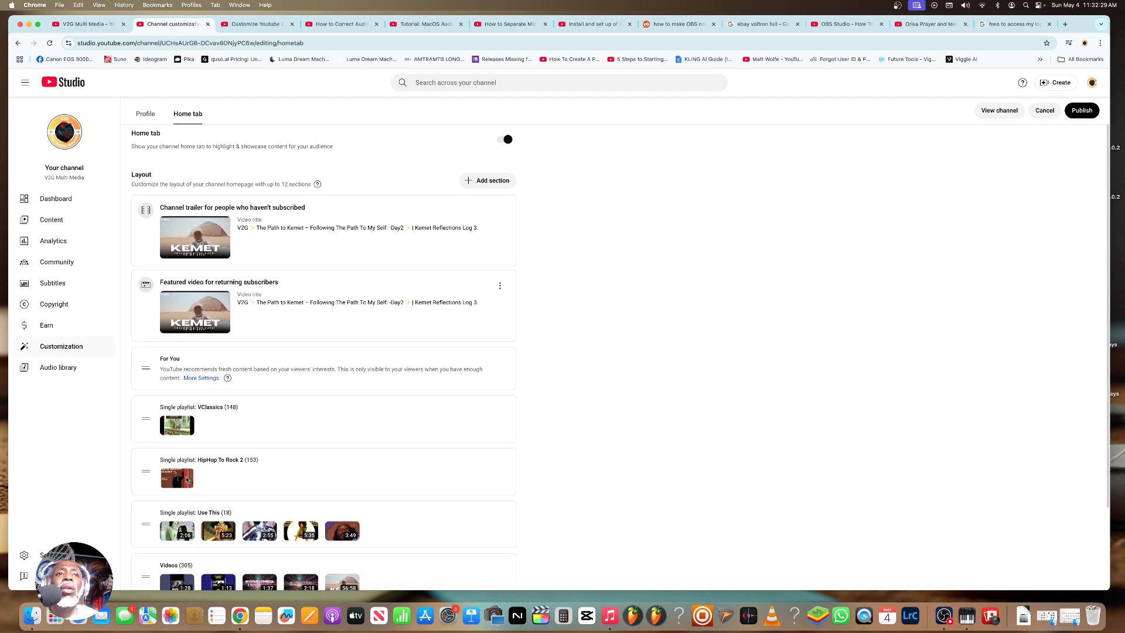
scroll(187, 481, up, 3)
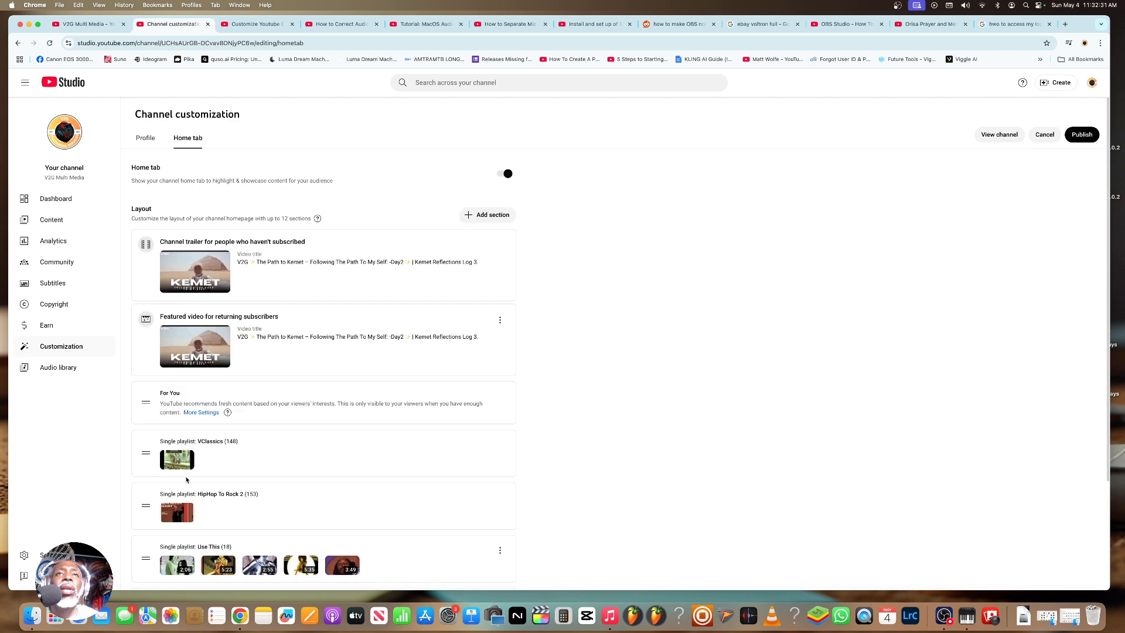
click(480, 215)
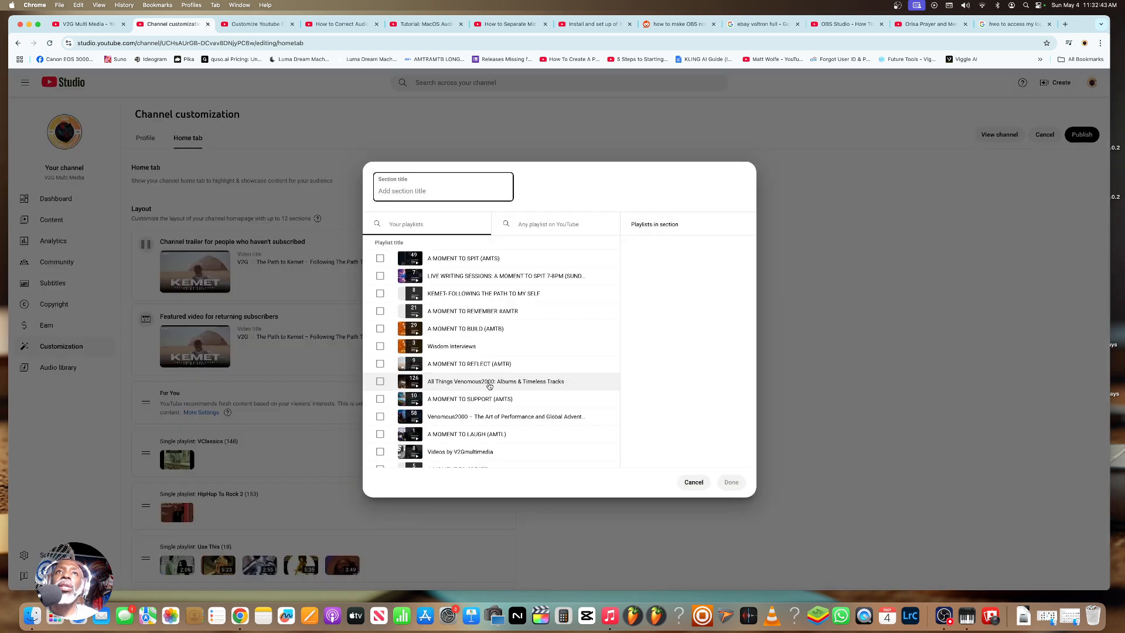
click(381, 262)
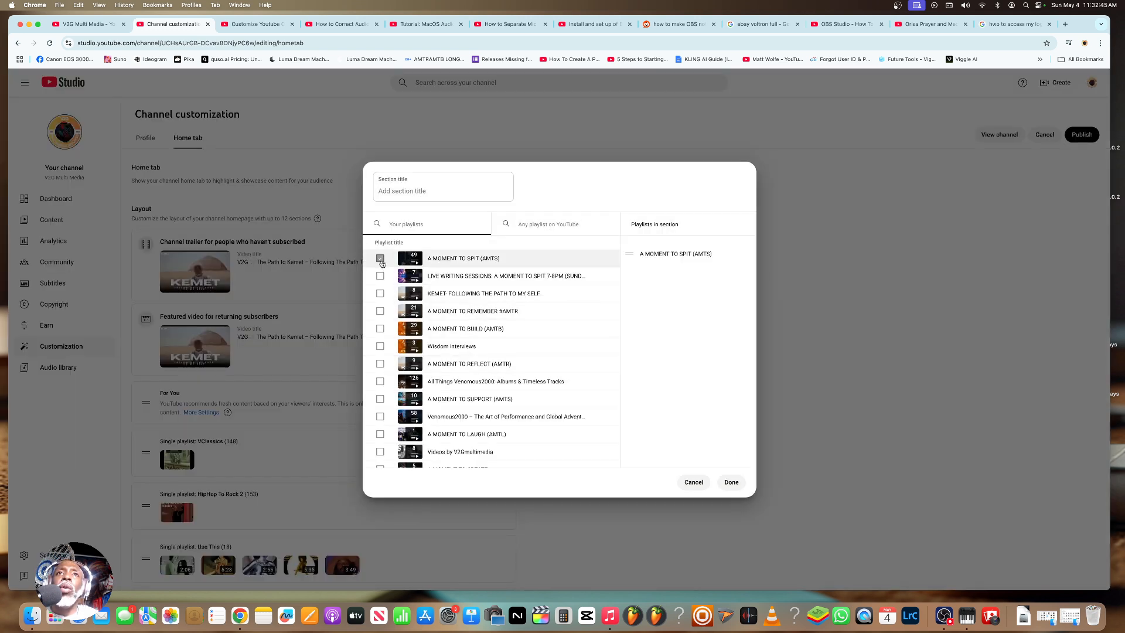
click(380, 296)
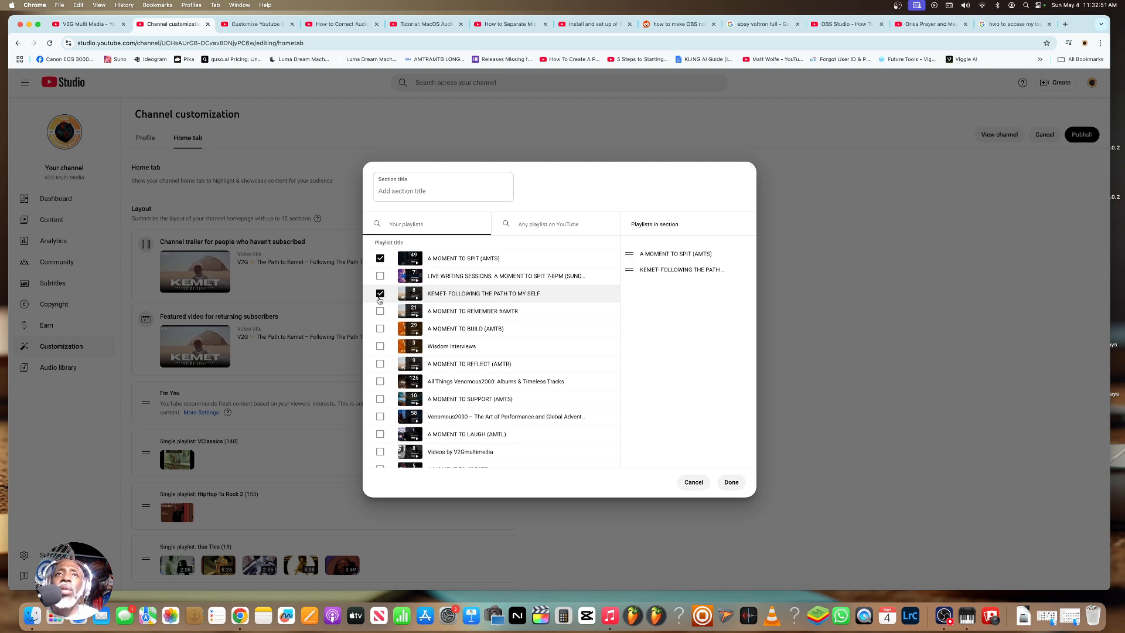
click(381, 346)
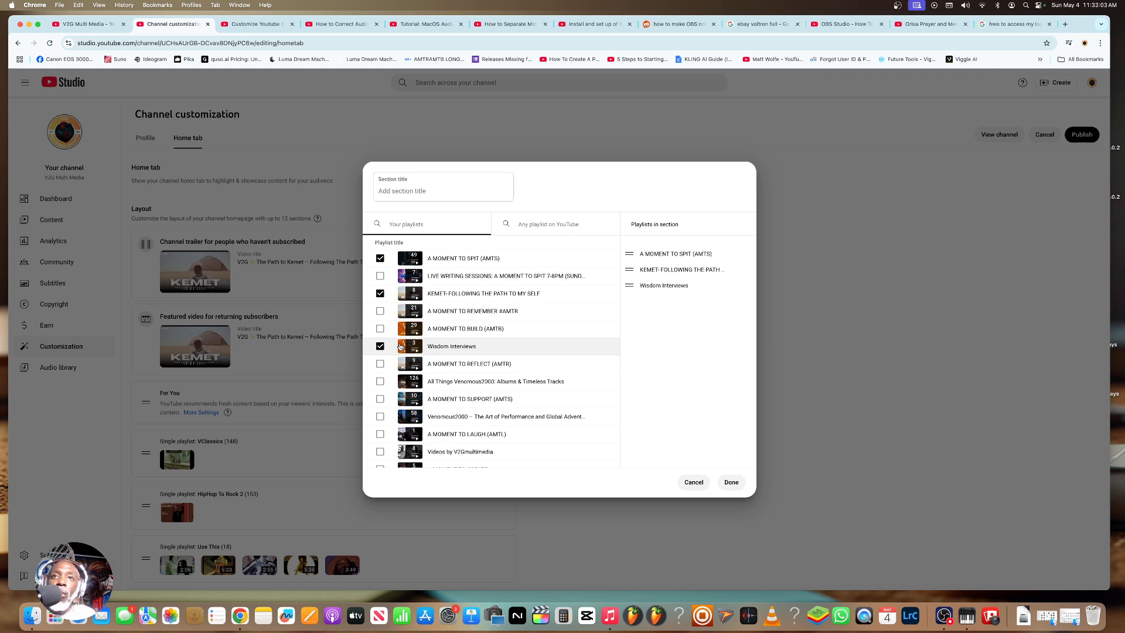
- Include the playlist NFL: Real As Promised: Raider Nation's Soundtrack in the new section
scroll(454, 340, down, 3)
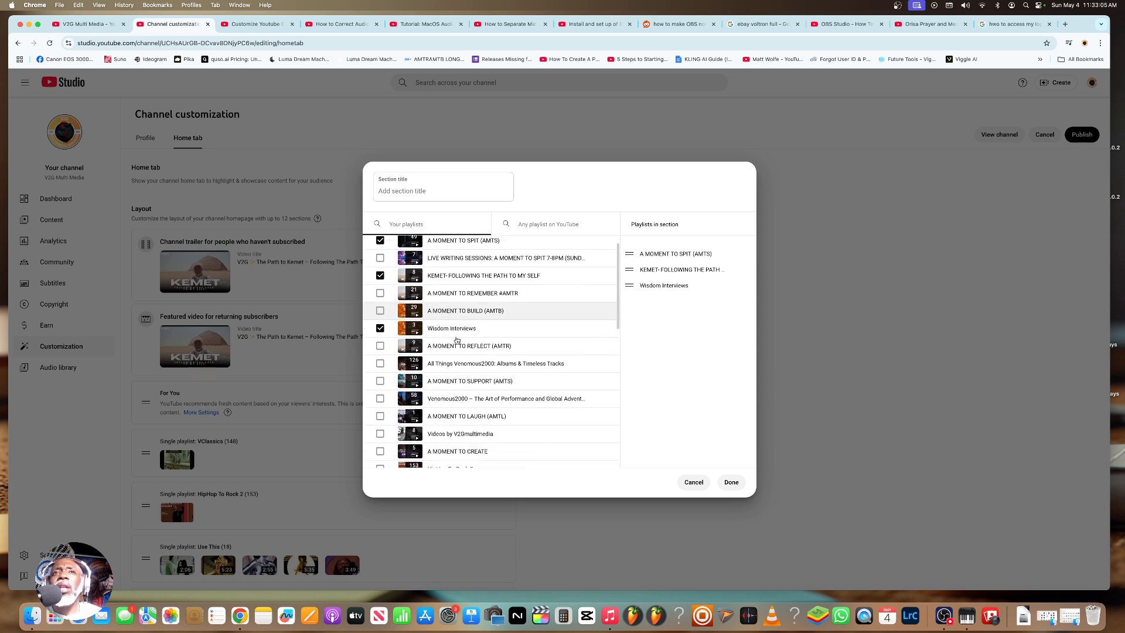
scroll(456, 339, down, 3)
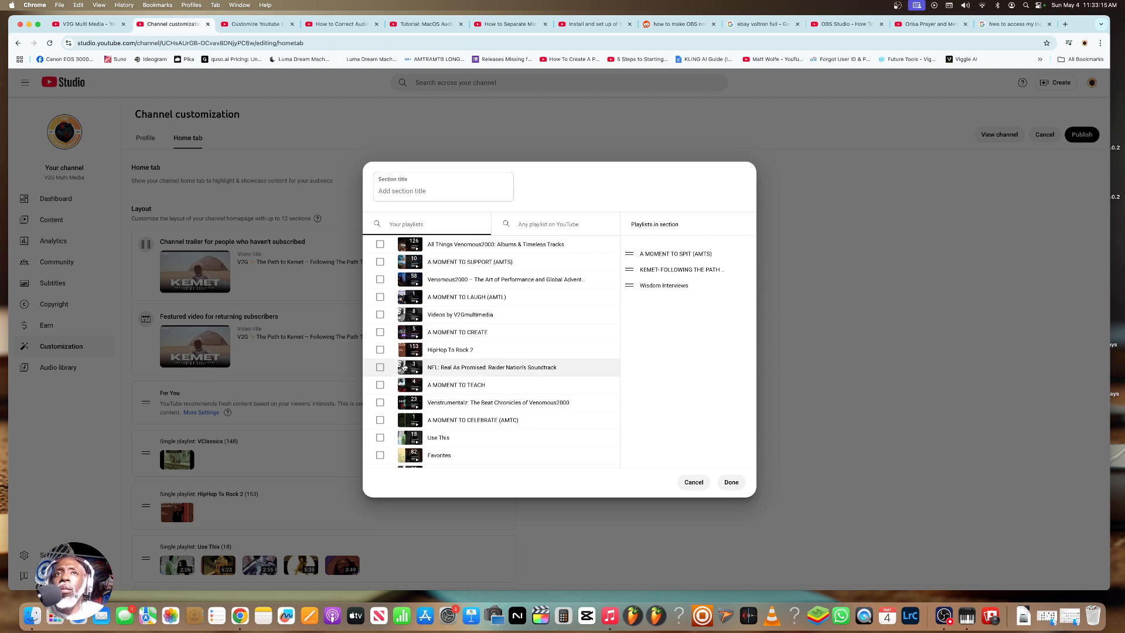
click(380, 368)
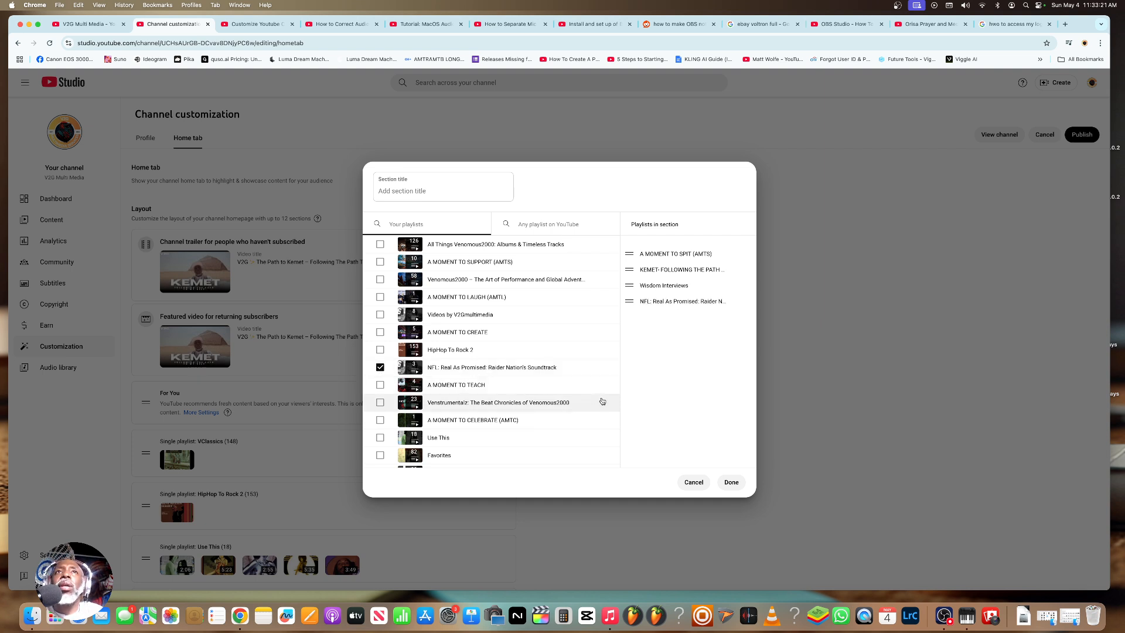
- Title the new section "V2G's recommended playlists to check out" and add it to the home page layout
click(443, 190)
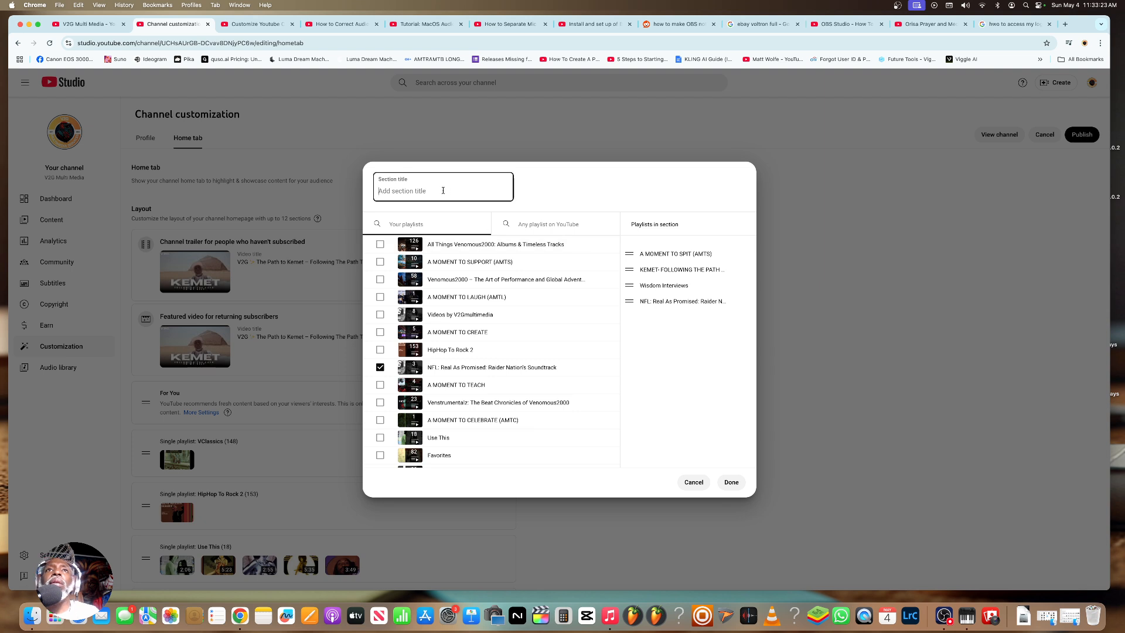
text(V)
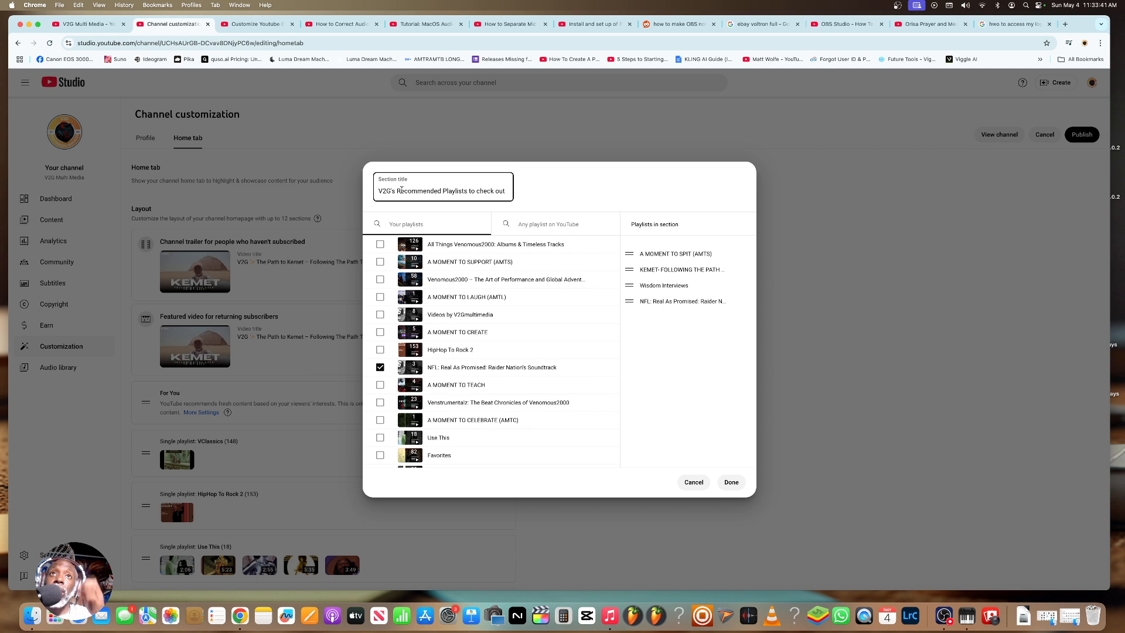
key(BackSpace)
text(r)
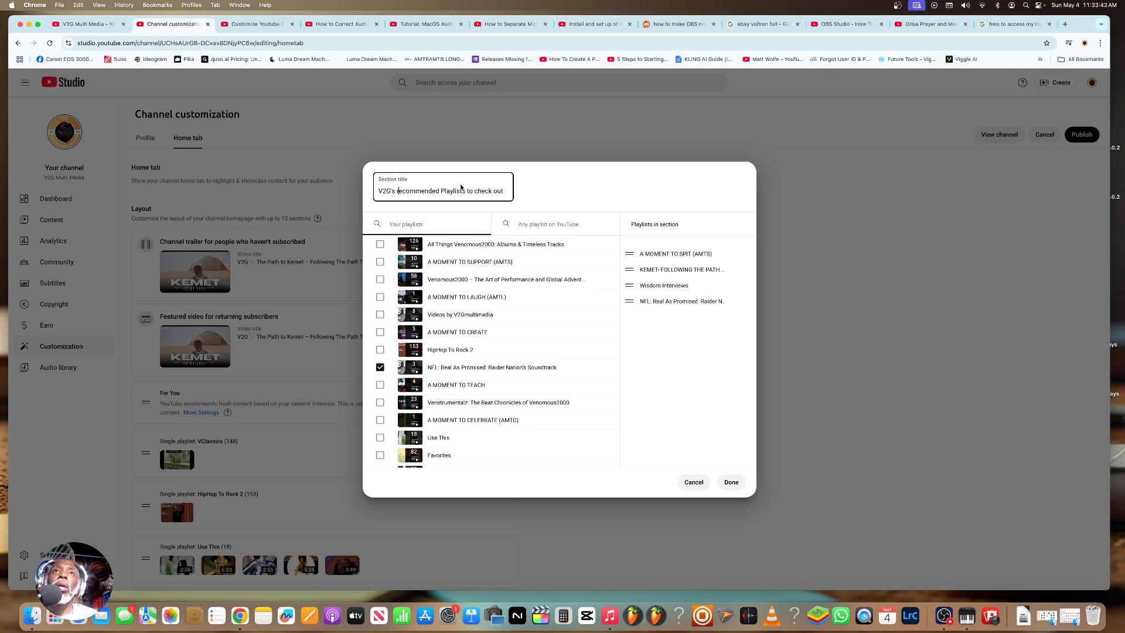
key(BackSpace)
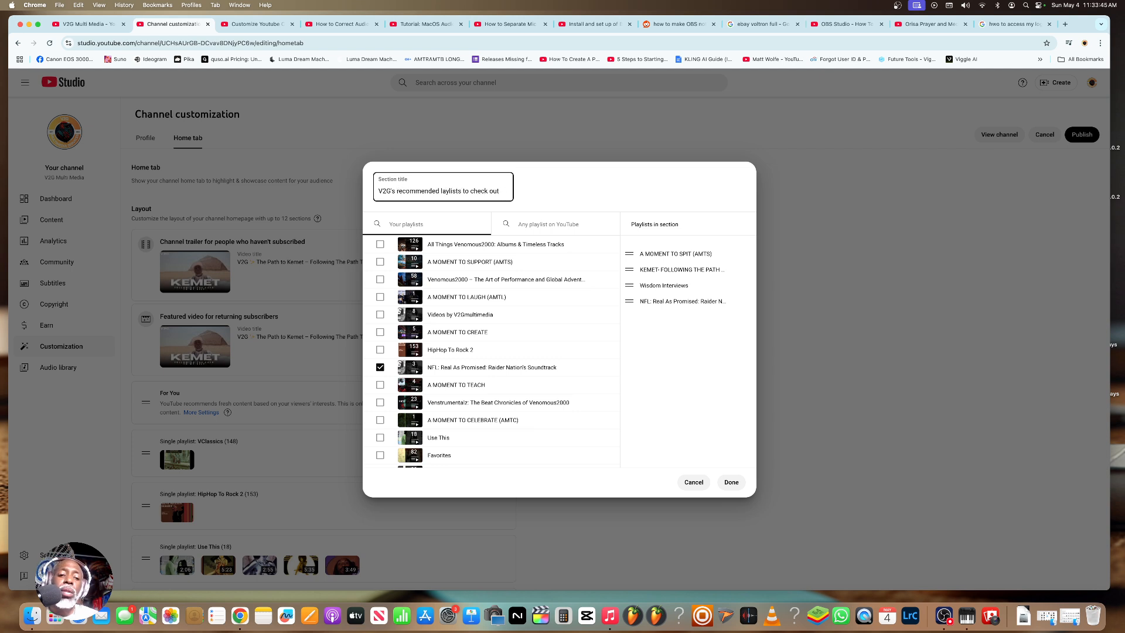
text(p)
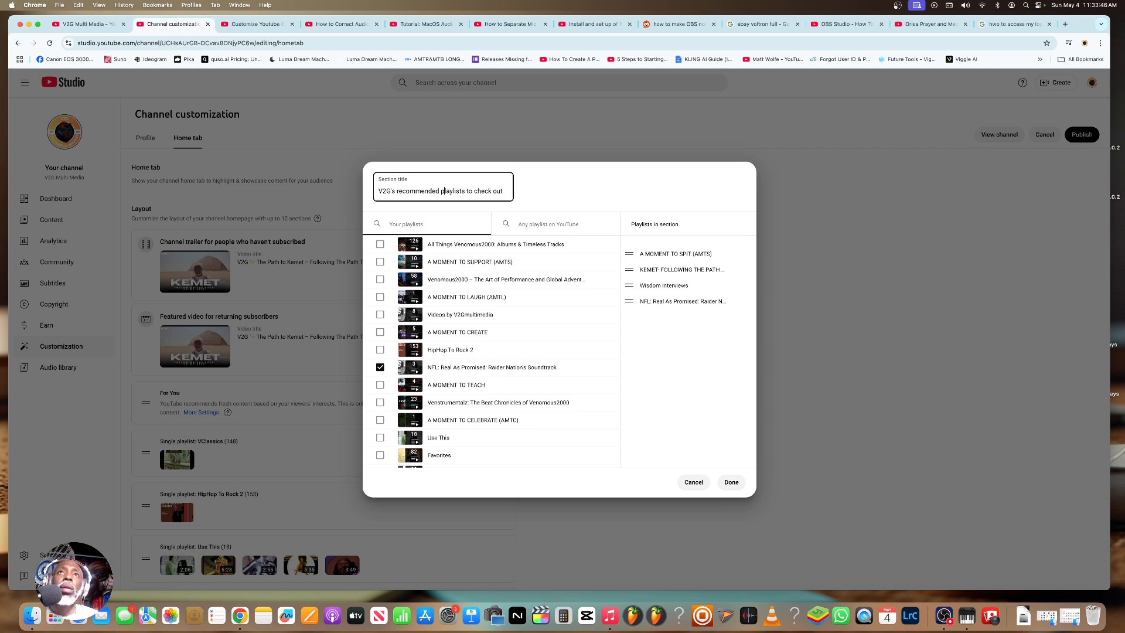
click(735, 483)
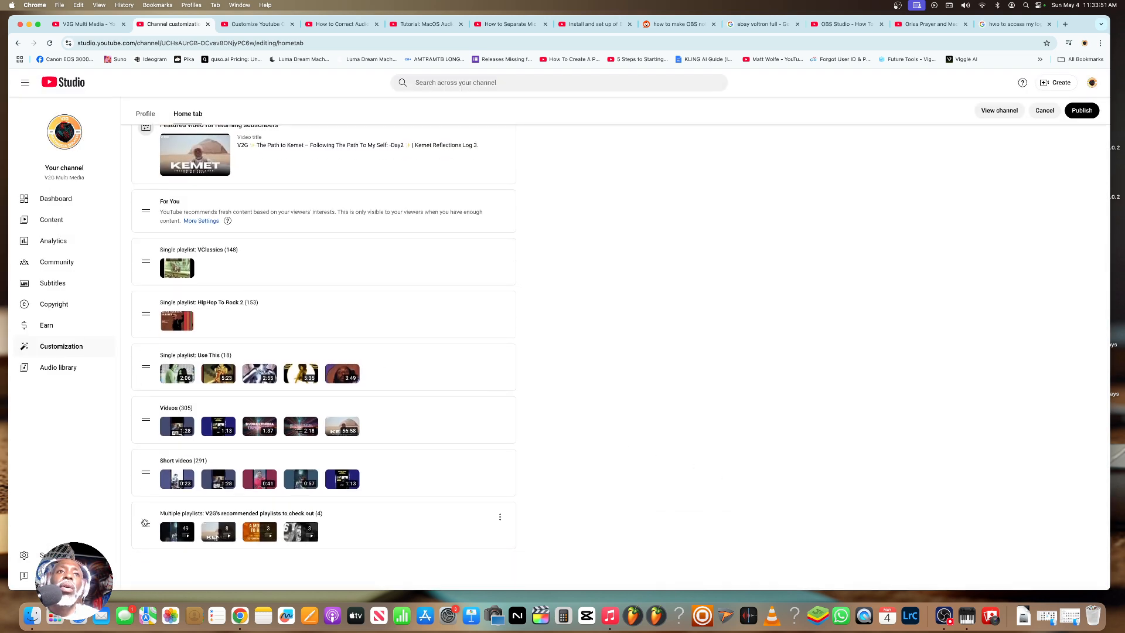
- Move the V2G's recommended playlists section directly below For You, and the Short videos section directly beneath it
drag(146, 525, 147, 245)
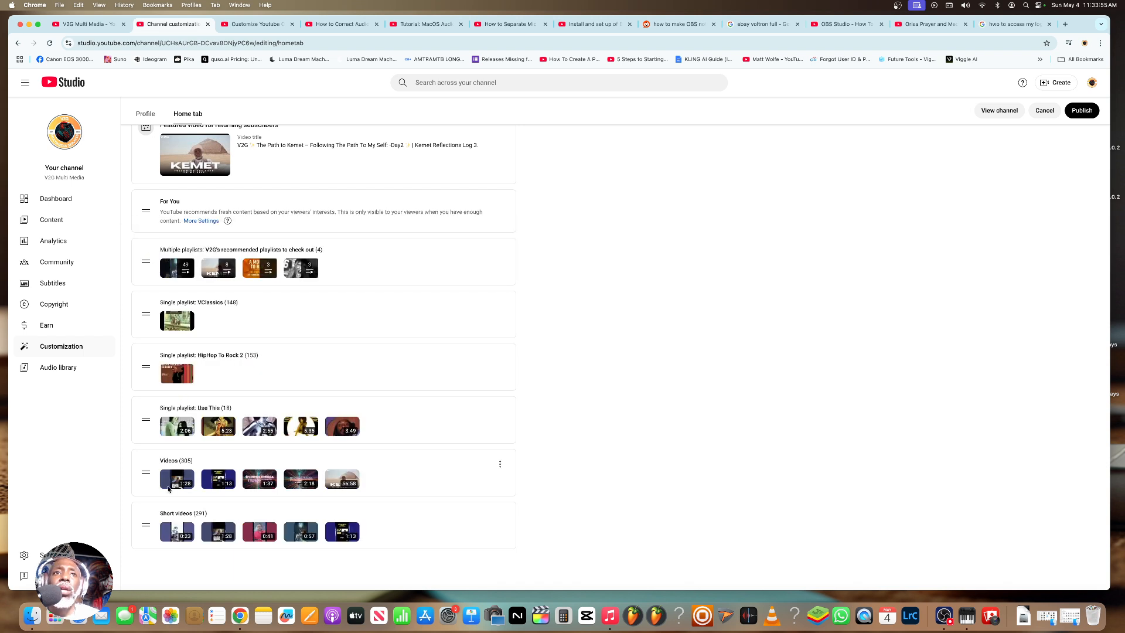
drag(149, 525, 151, 306)
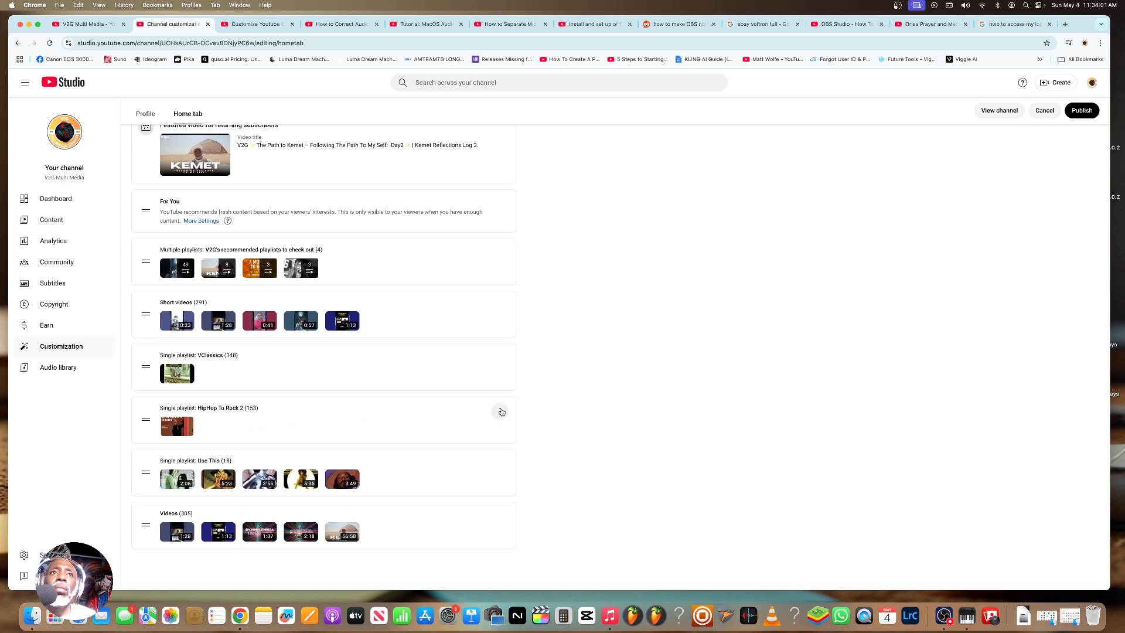
- Remove the single-playlist sections HipHop To Rock 2, VClassics and Use This from the layout
click(500, 414)
click(526, 447)
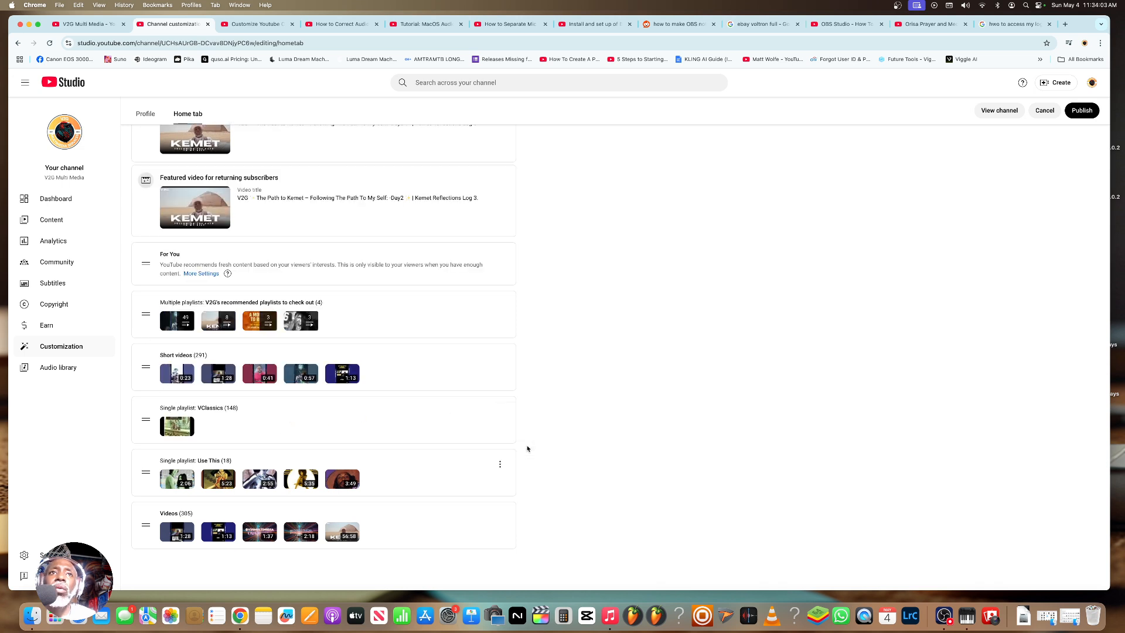
click(500, 411)
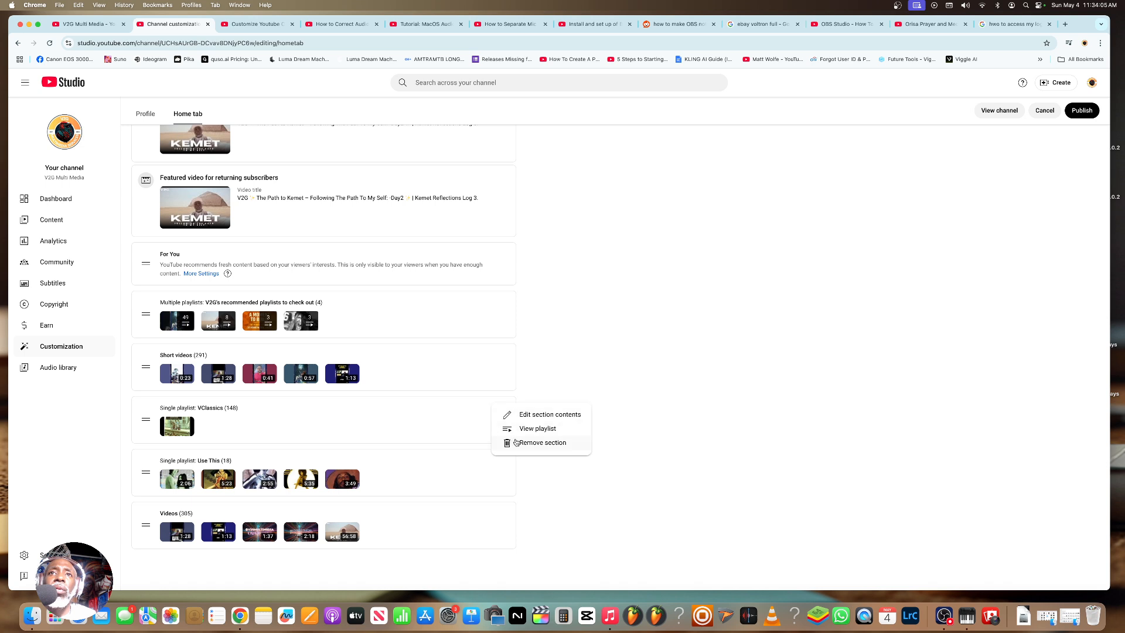
click(521, 447)
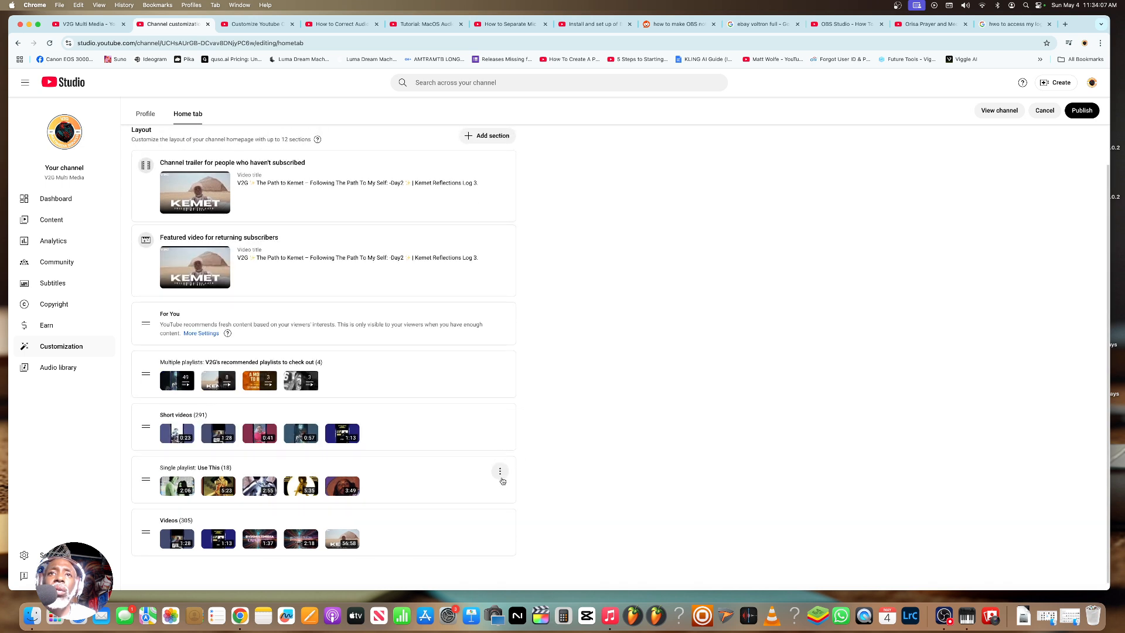
click(499, 470)
click(516, 502)
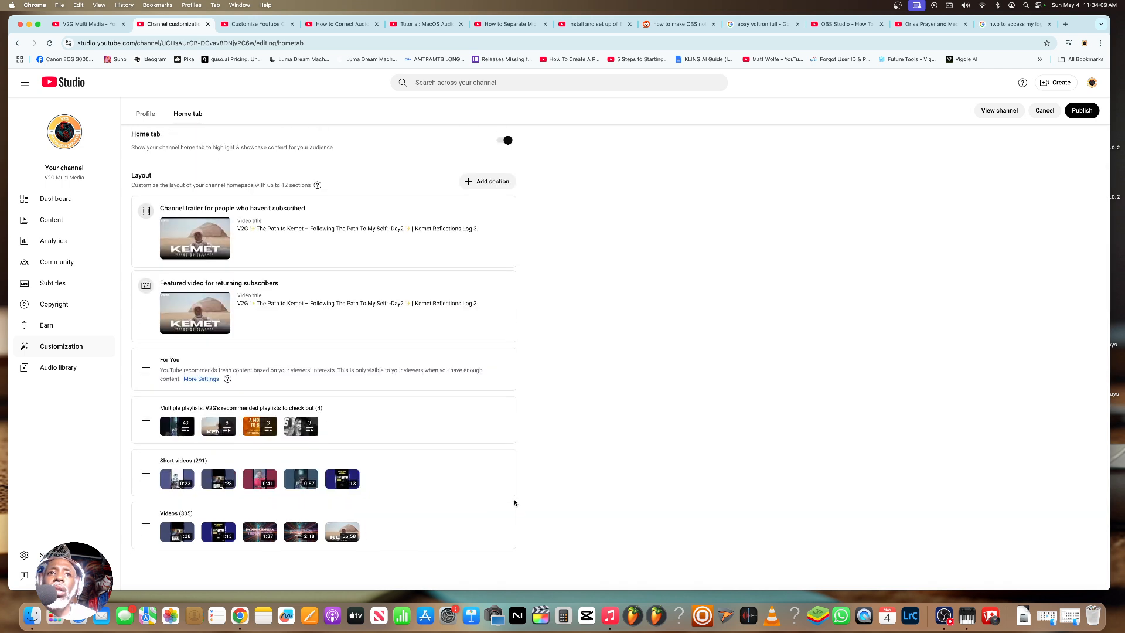
- Publish the home tab changes and open the channel's public page
mouse_move(500, 525)
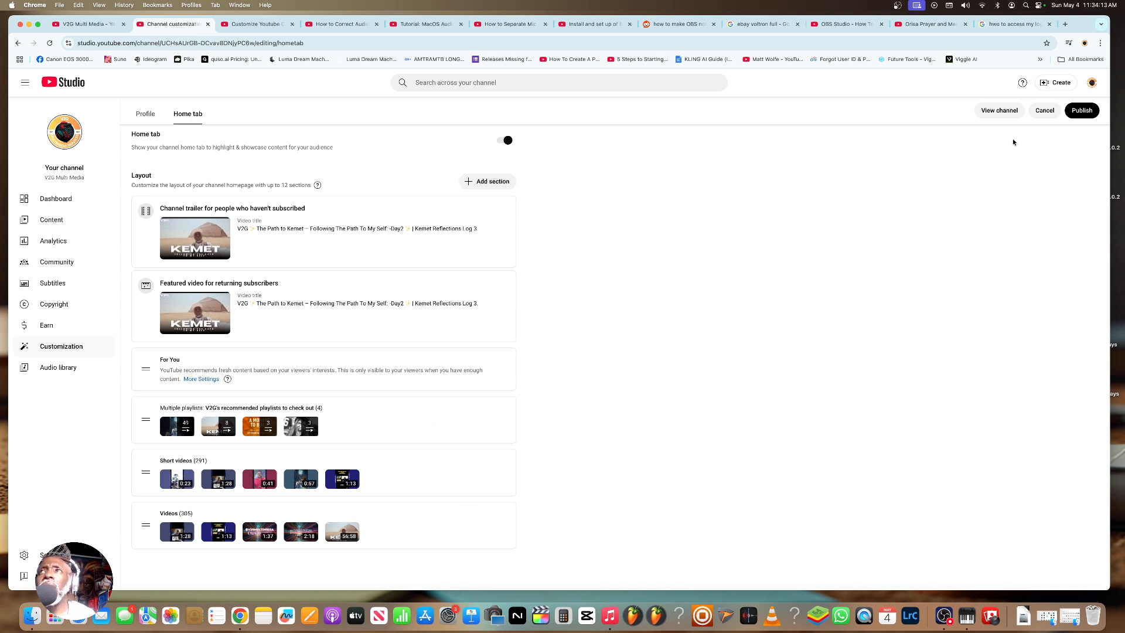
click(1088, 111)
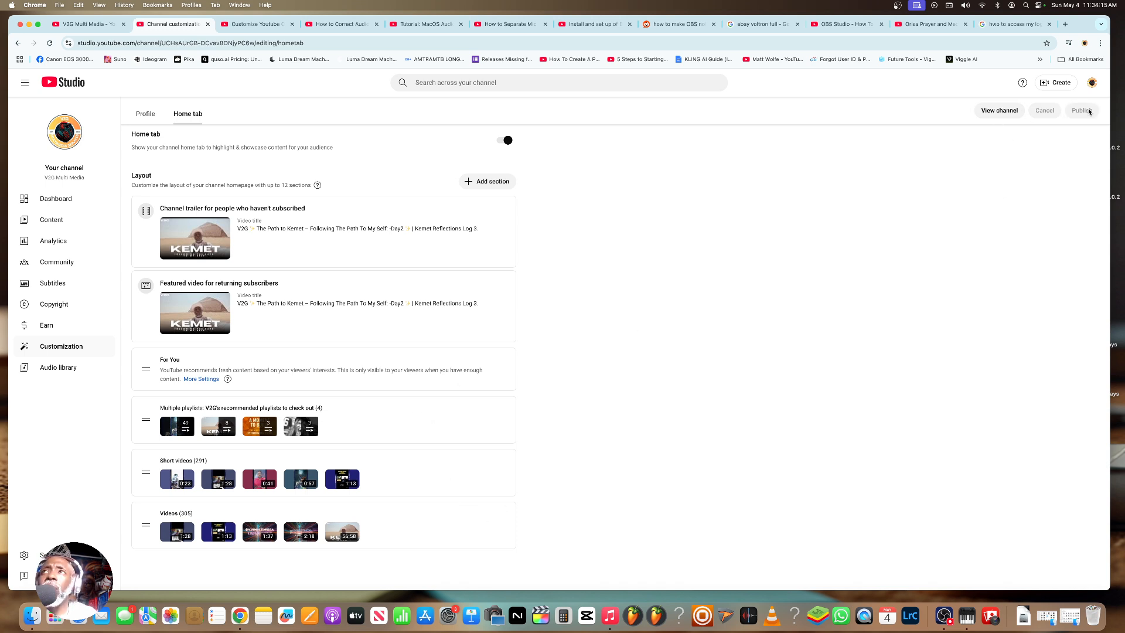
click(999, 112)
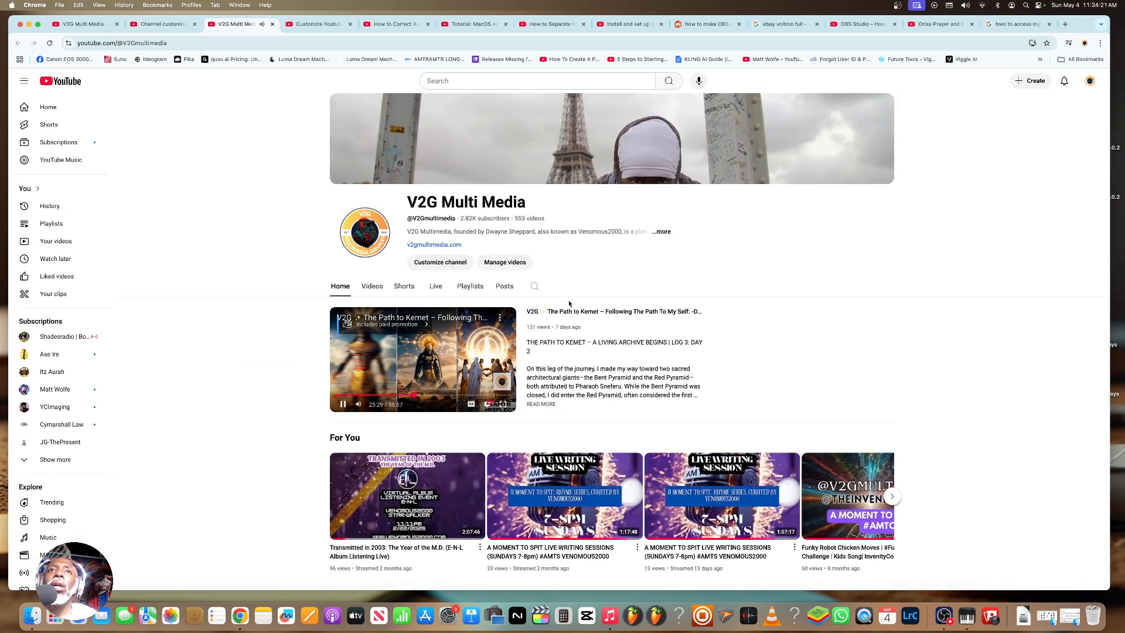
- Lower the volume of the trailer video on the channel page and pause its playback
click(343, 406)
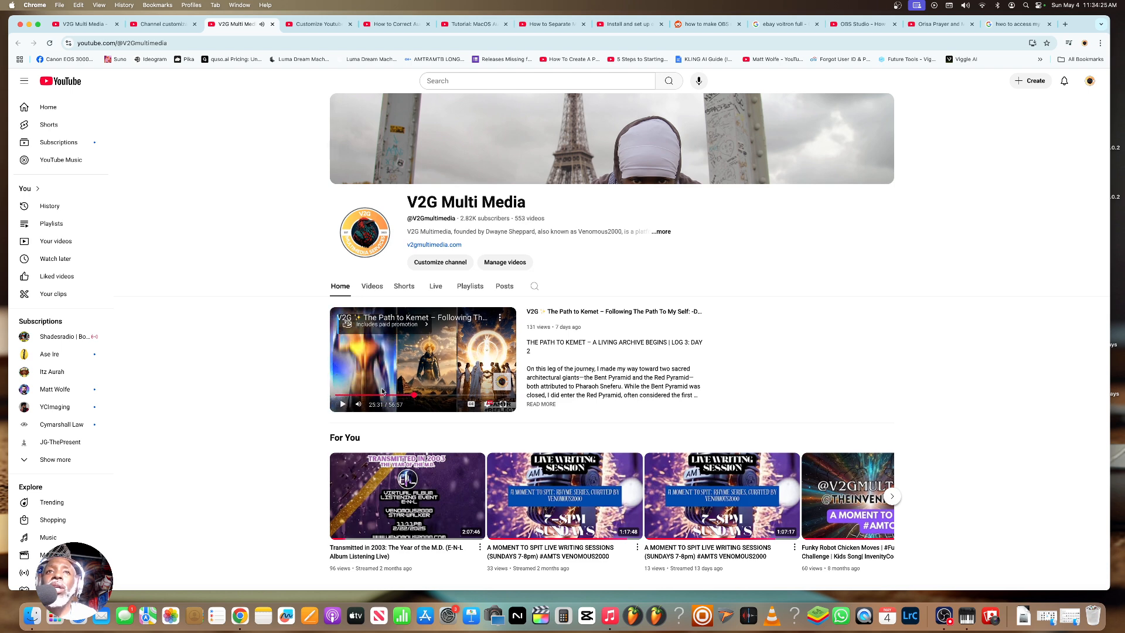
click(343, 404)
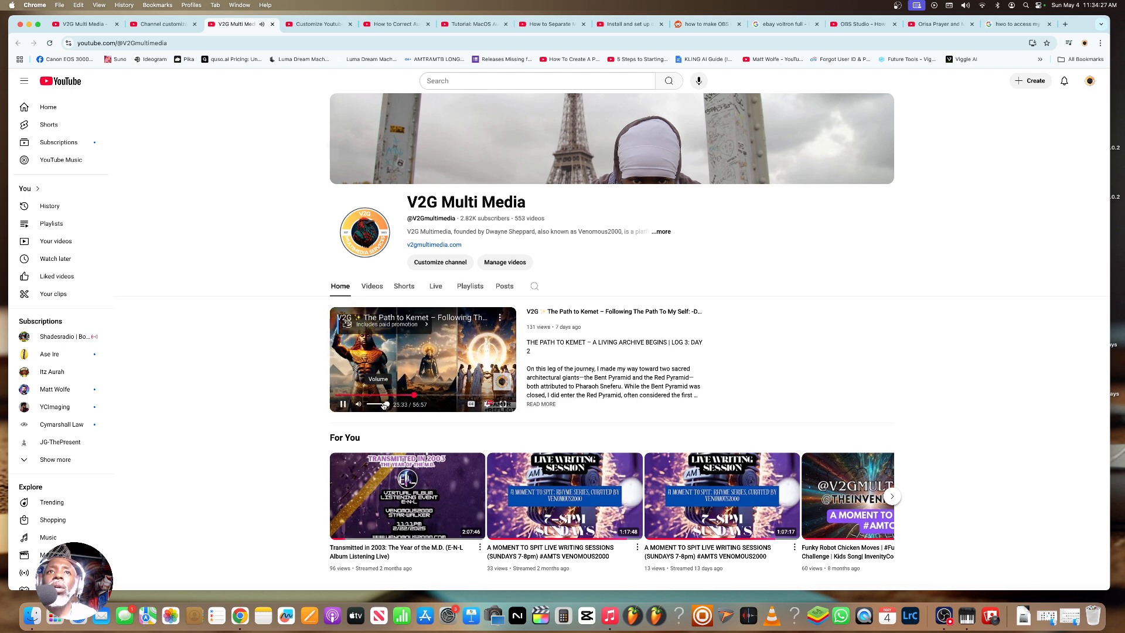
click(374, 404)
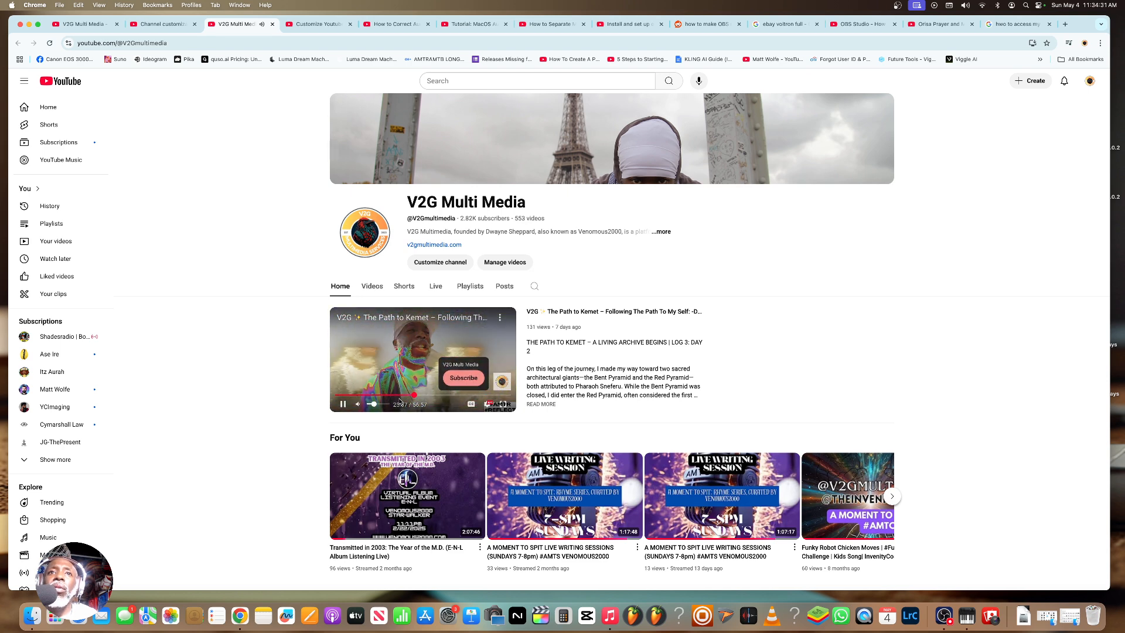
click(340, 408)
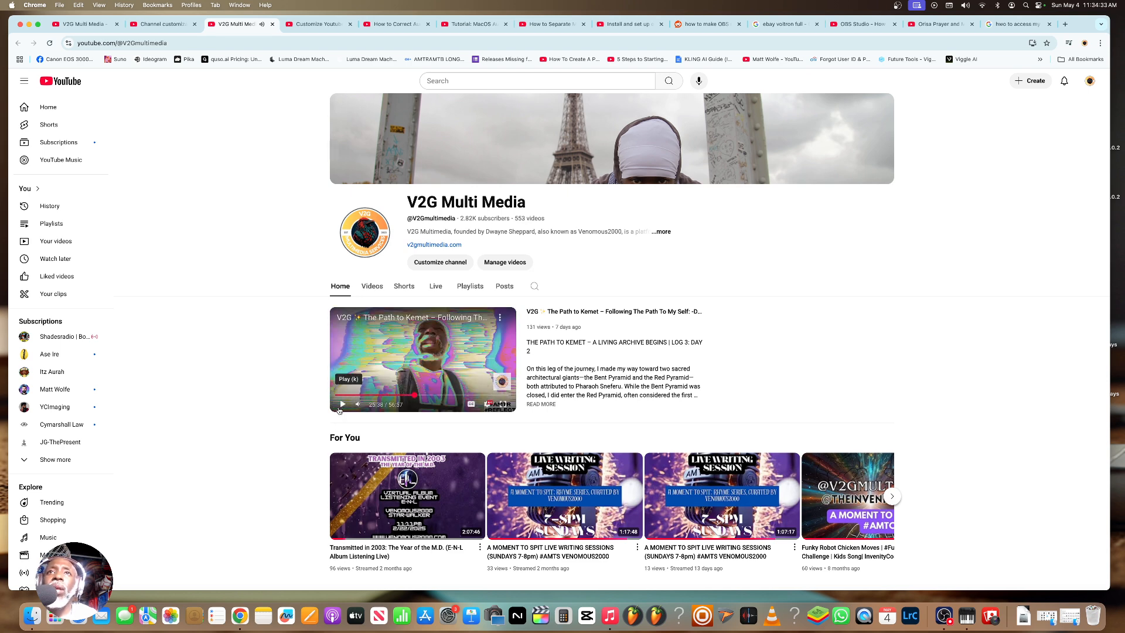
- Review the published channel home page, including the trailer, For You, recommended playlists, Shorts and Videos sections
scroll(410, 375, down, 3)
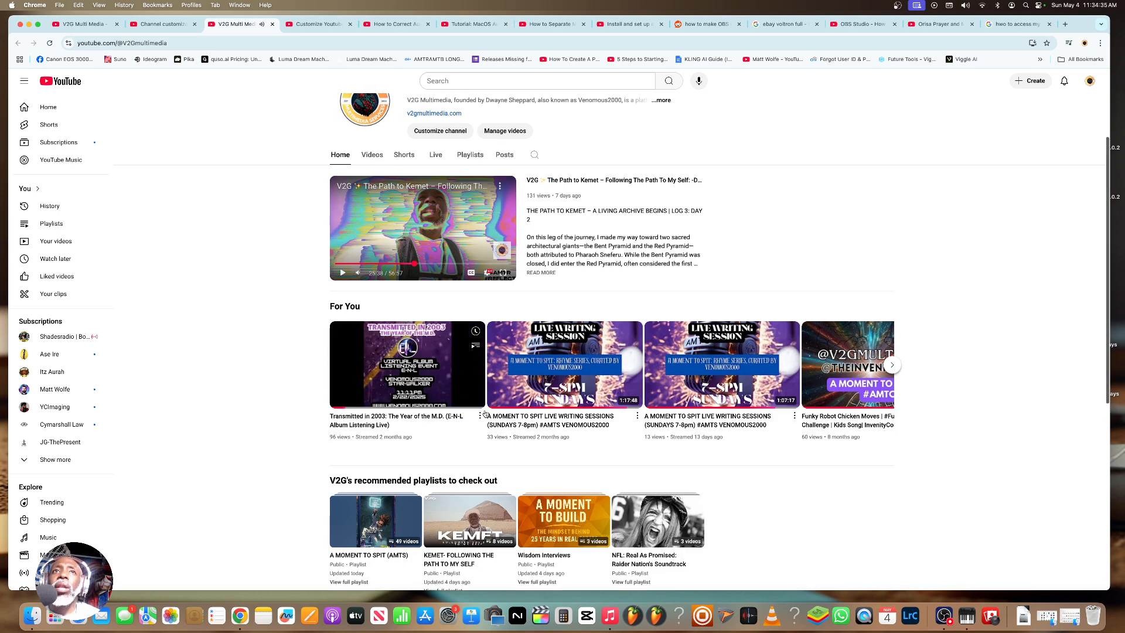
scroll(444, 354, up, 2)
scroll(437, 366, up, 1)
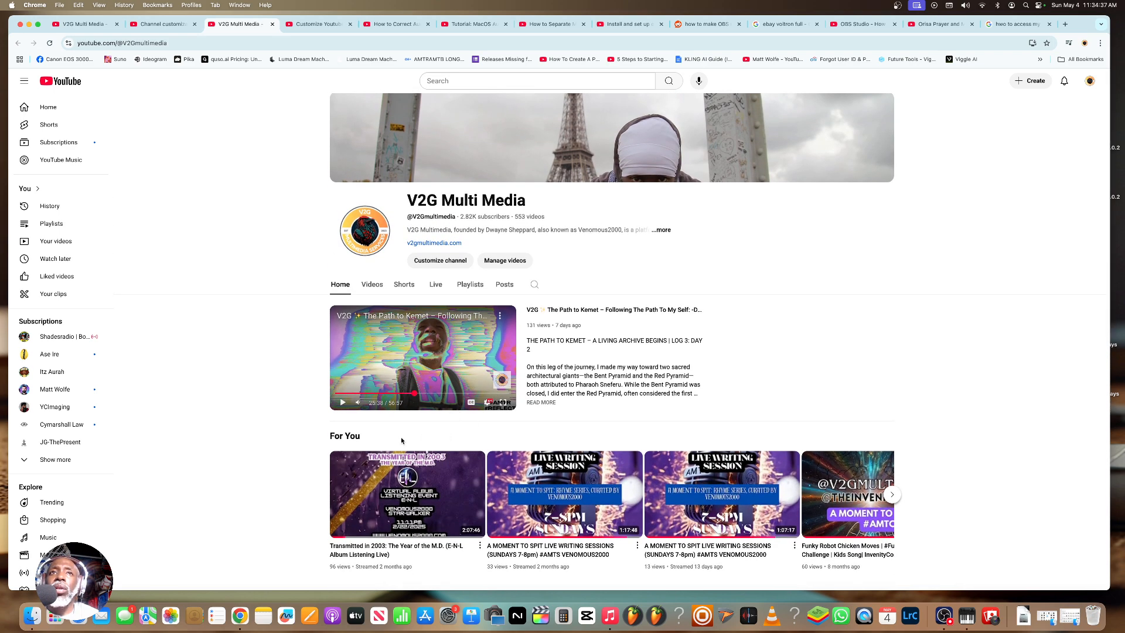
scroll(400, 438, down, 3)
scroll(400, 438, down, 5)
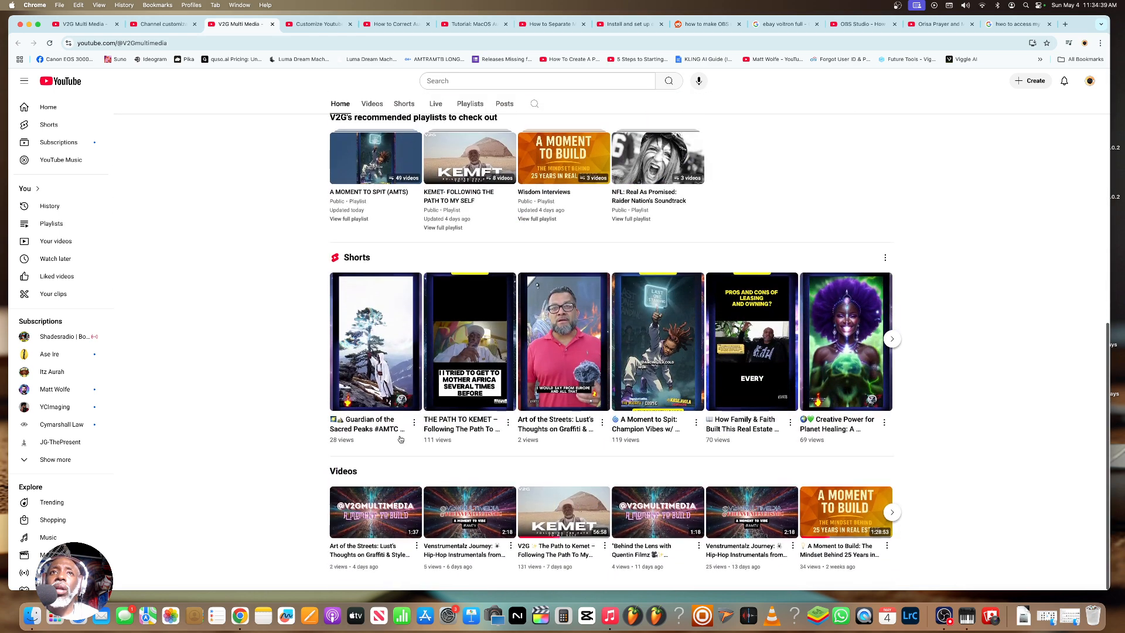
scroll(401, 438, up, 4)
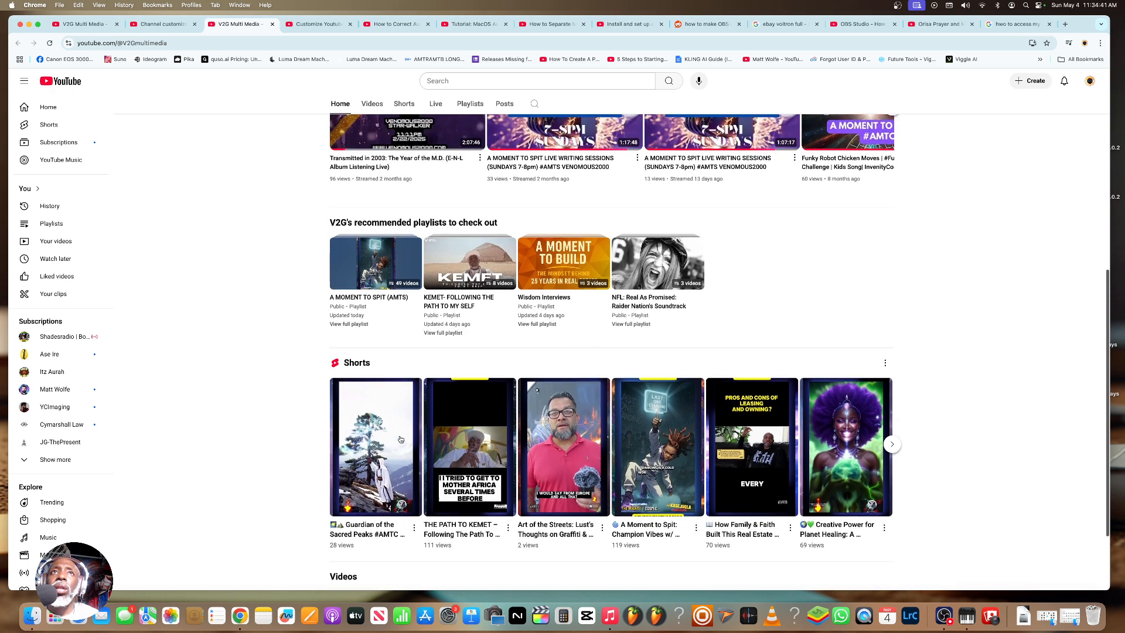
- View the full NFL: Real As Promised playlist from the recommended playlists section and return to the channel page
scroll(433, 417, up, 1)
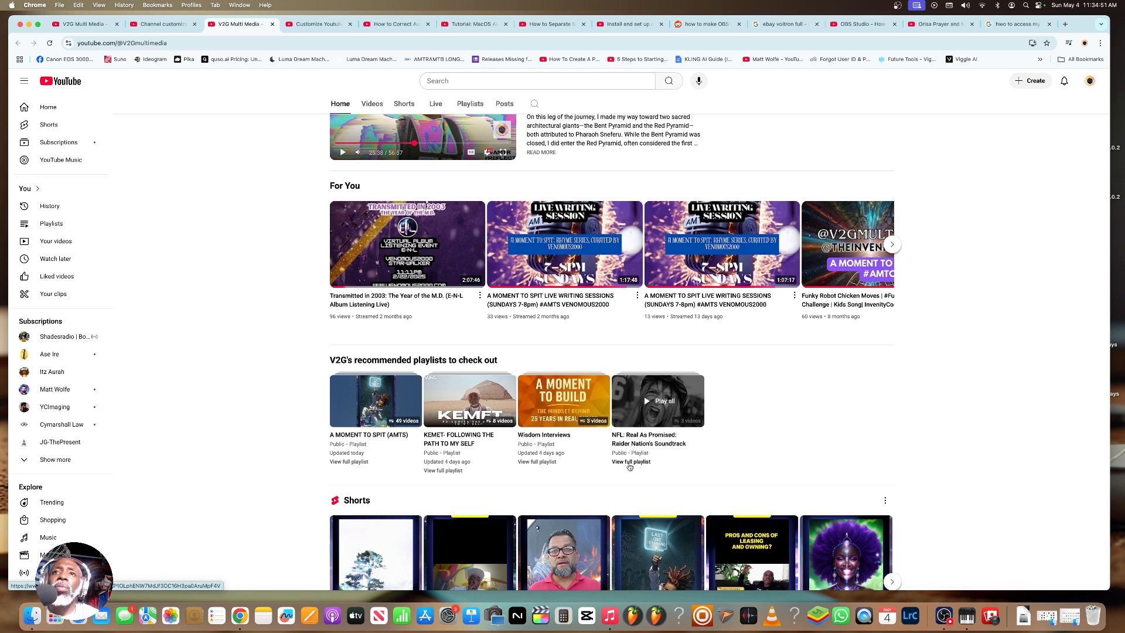
click(631, 462)
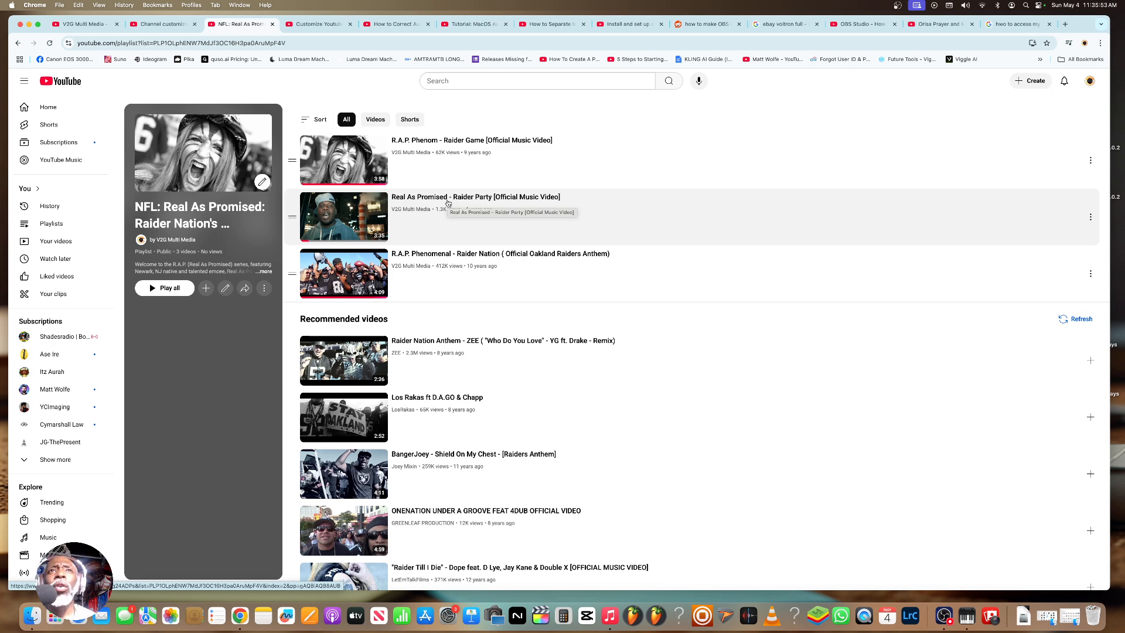
click(18, 44)
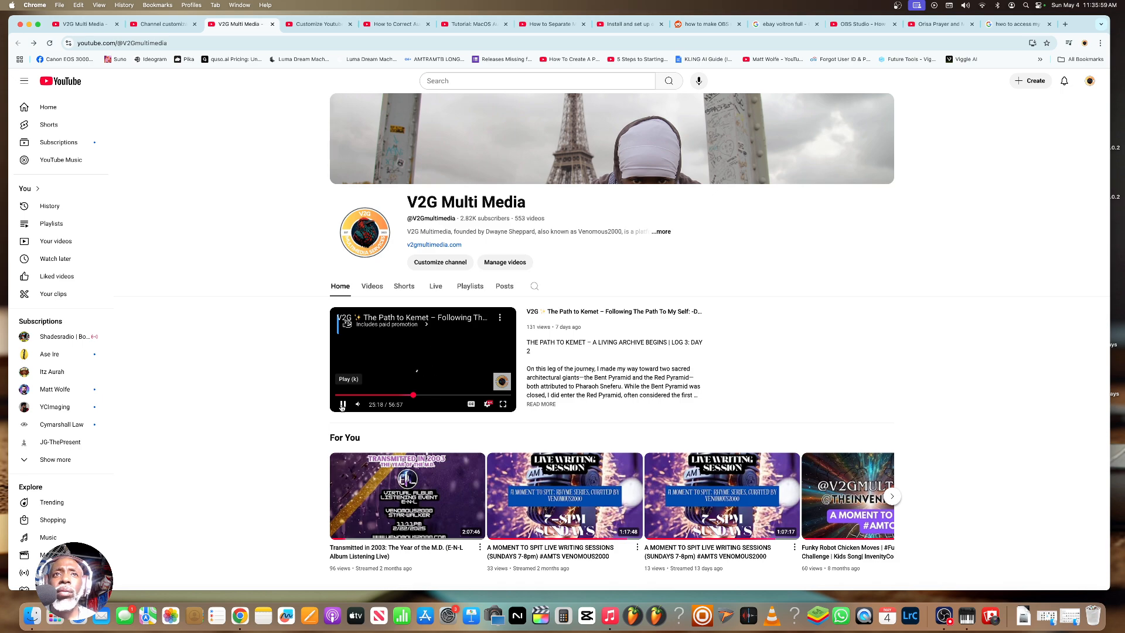
- Look over the channel home page sections again, from the Videos row back up to the channel header
scroll(499, 437, down, 10)
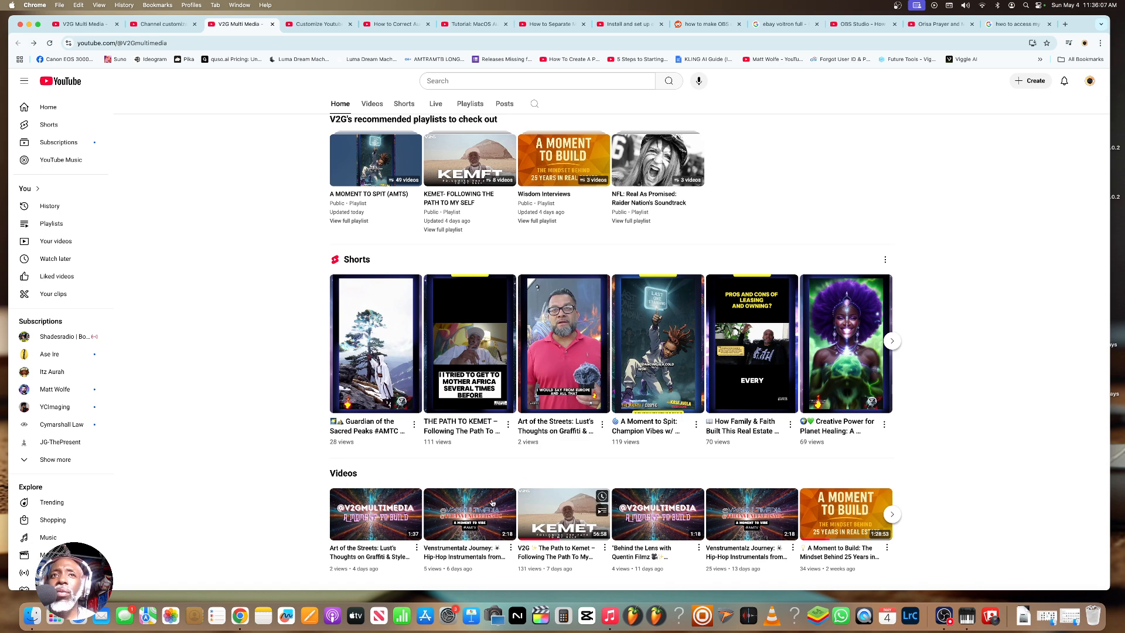
scroll(323, 484, up, 1)
scroll(321, 484, up, 4)
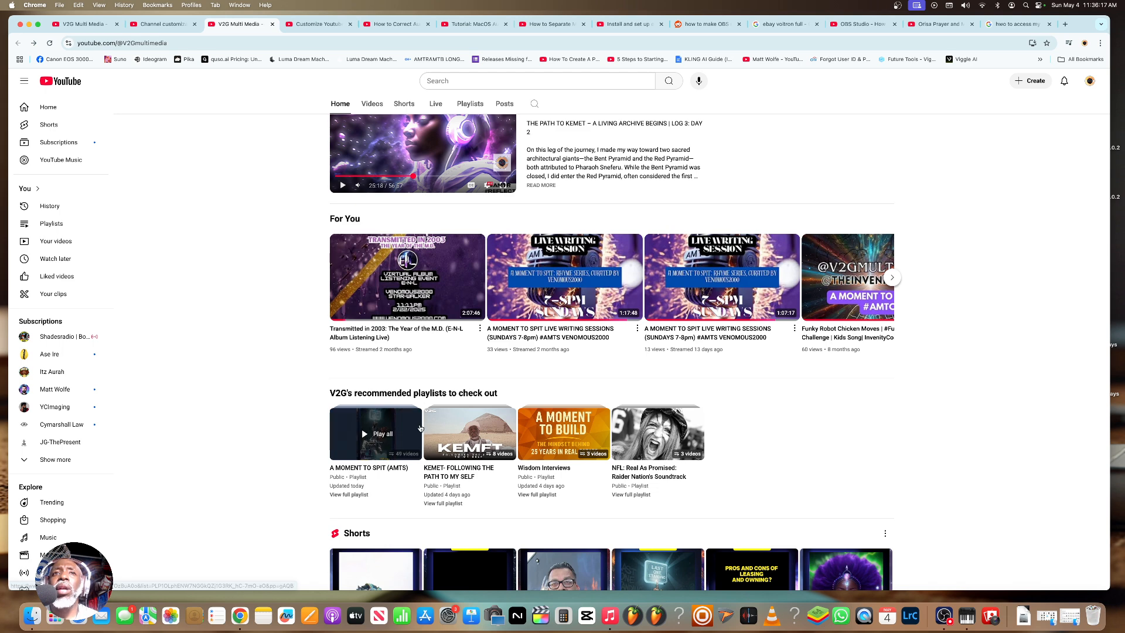
scroll(387, 363, up, 1)
scroll(362, 296, up, 3)
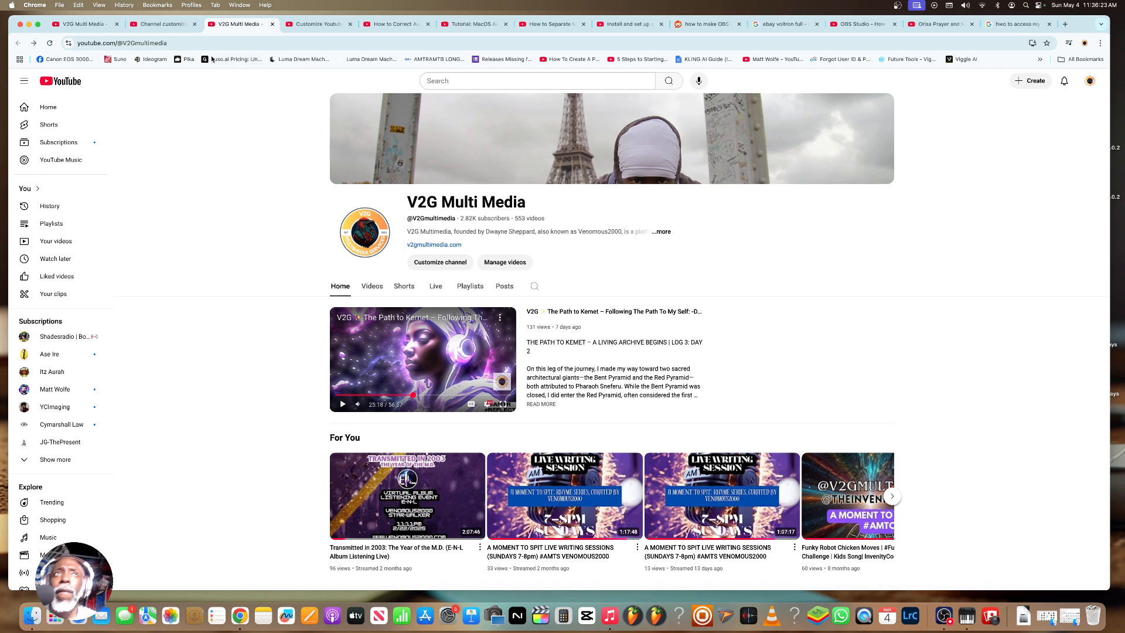
click(172, 26)
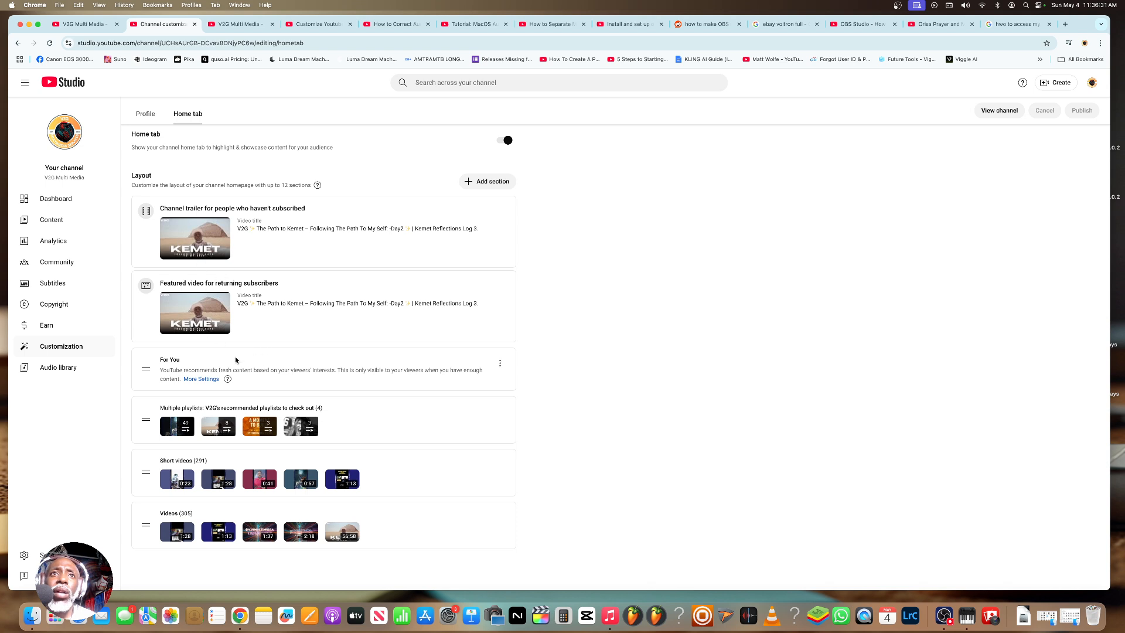
click(500, 411)
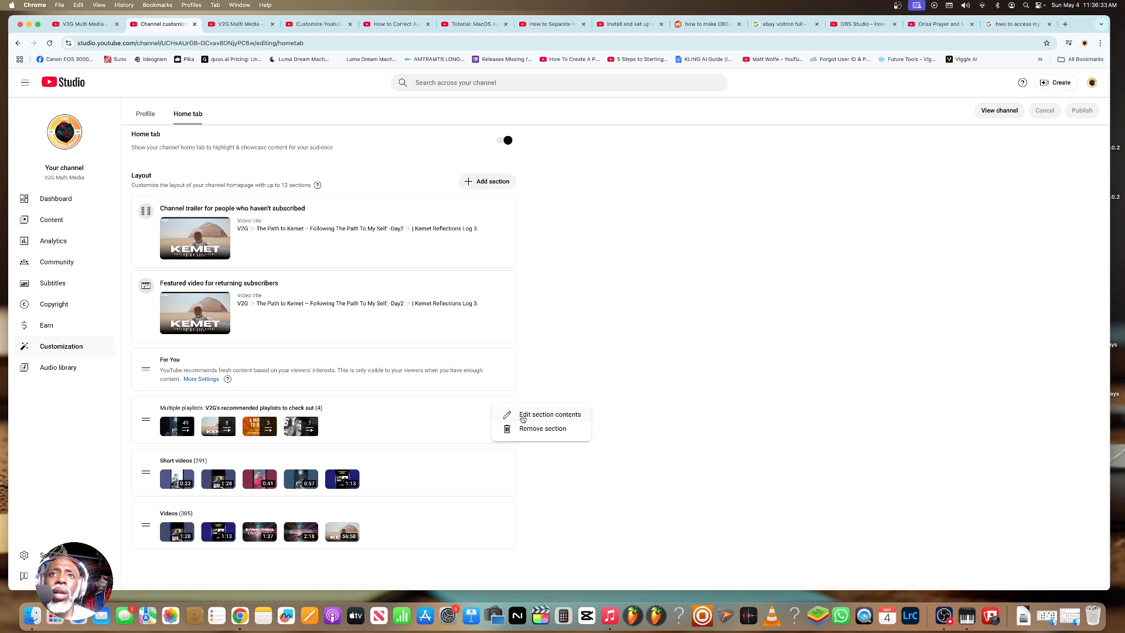
click(525, 416)
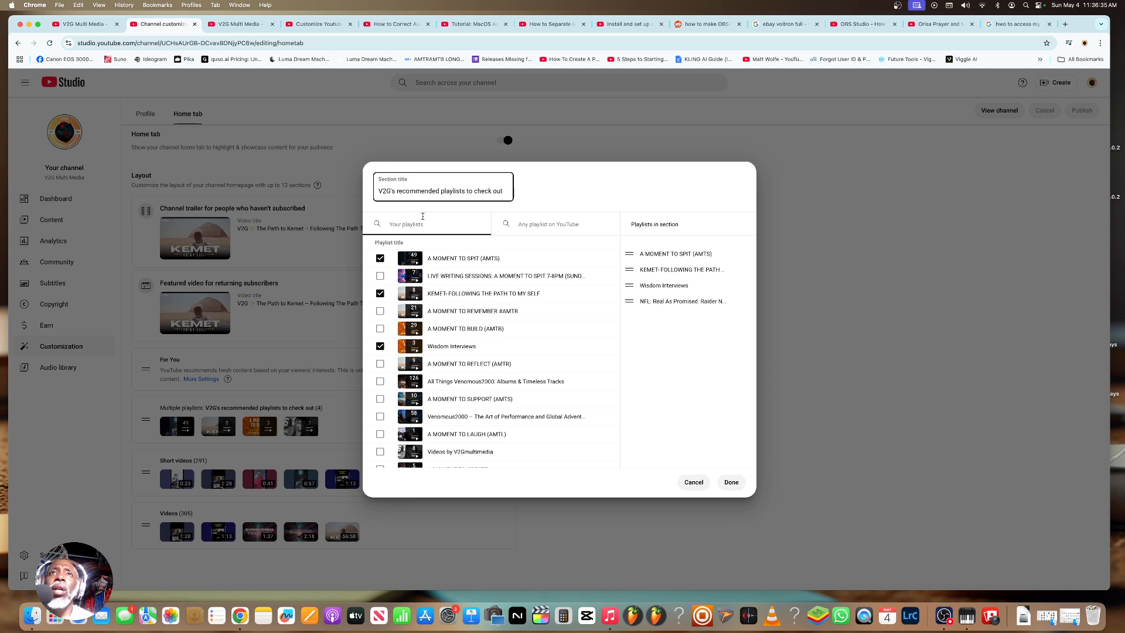
drag(504, 192, 466, 192)
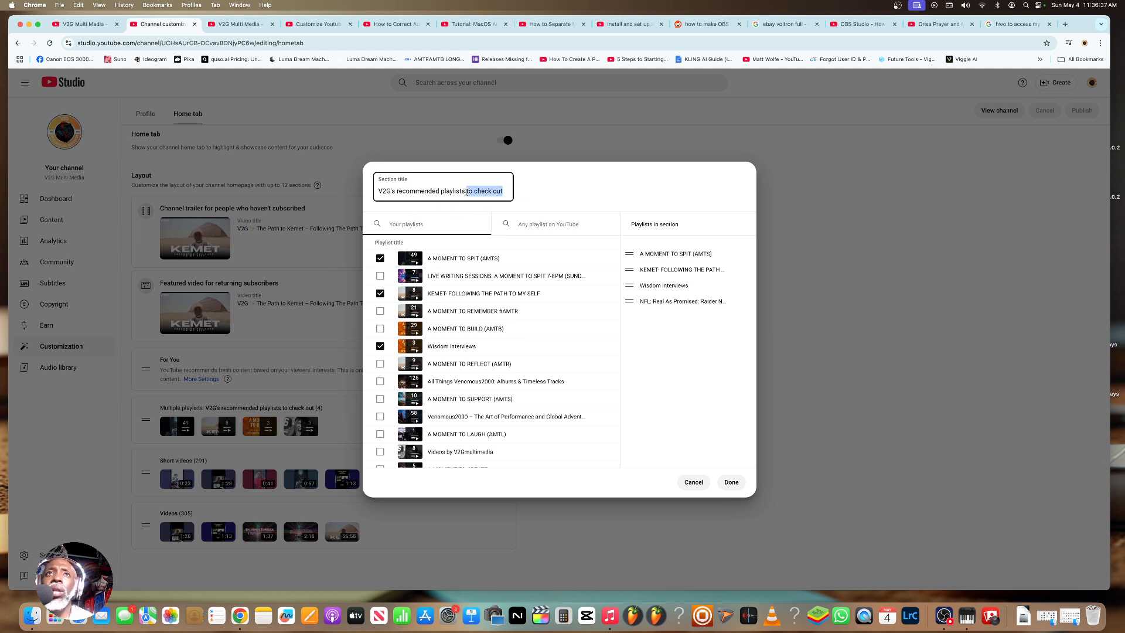
key(BackSpace)
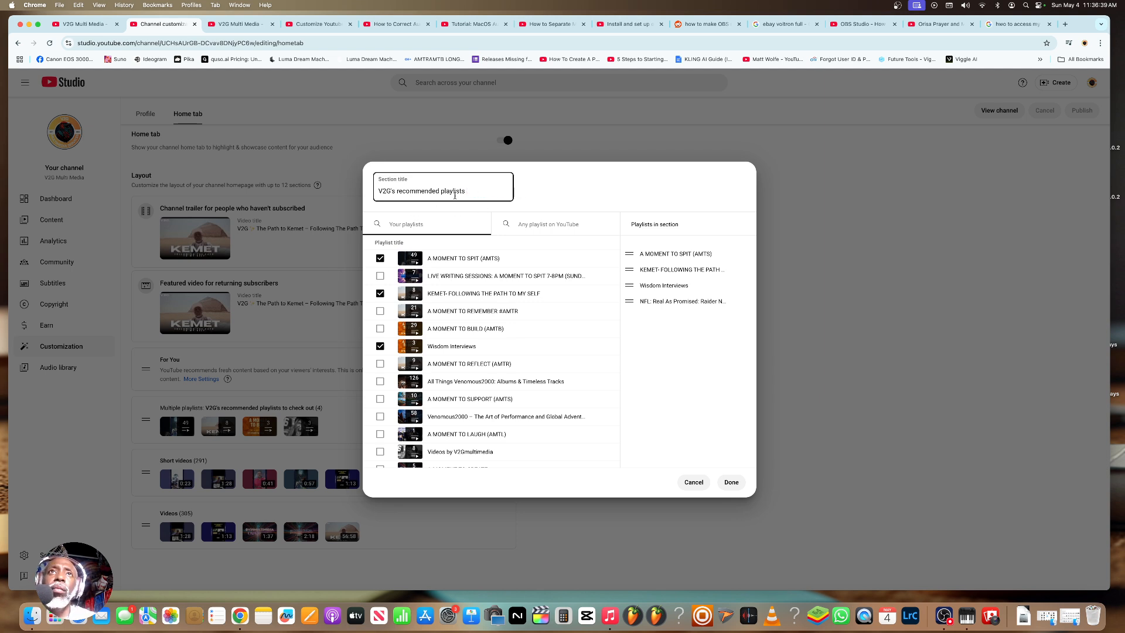
text(.)
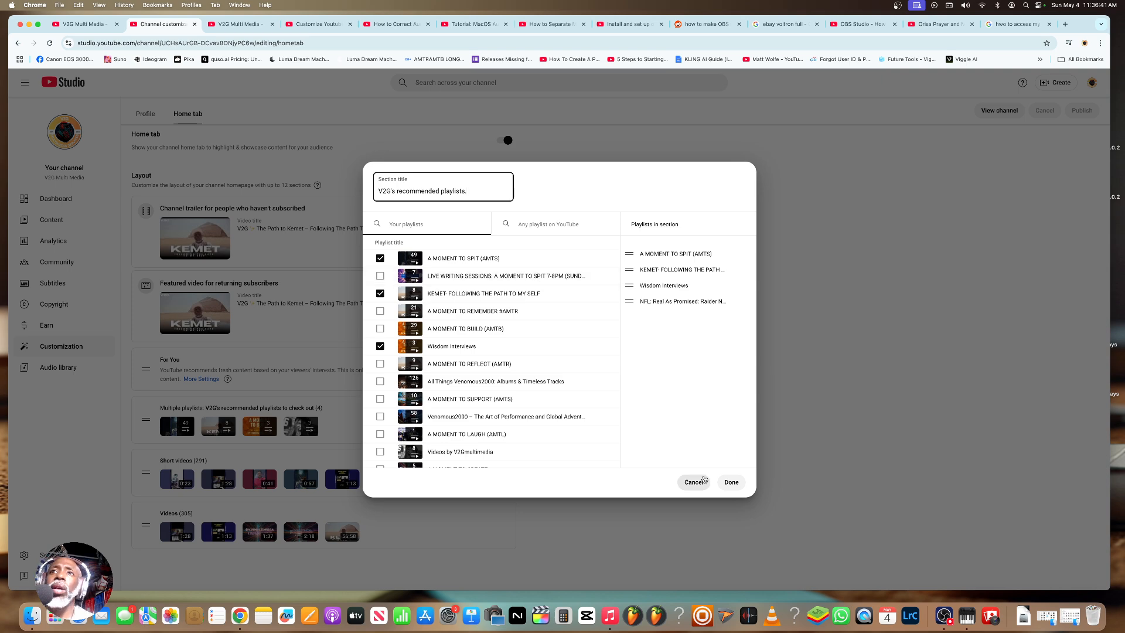
click(735, 485)
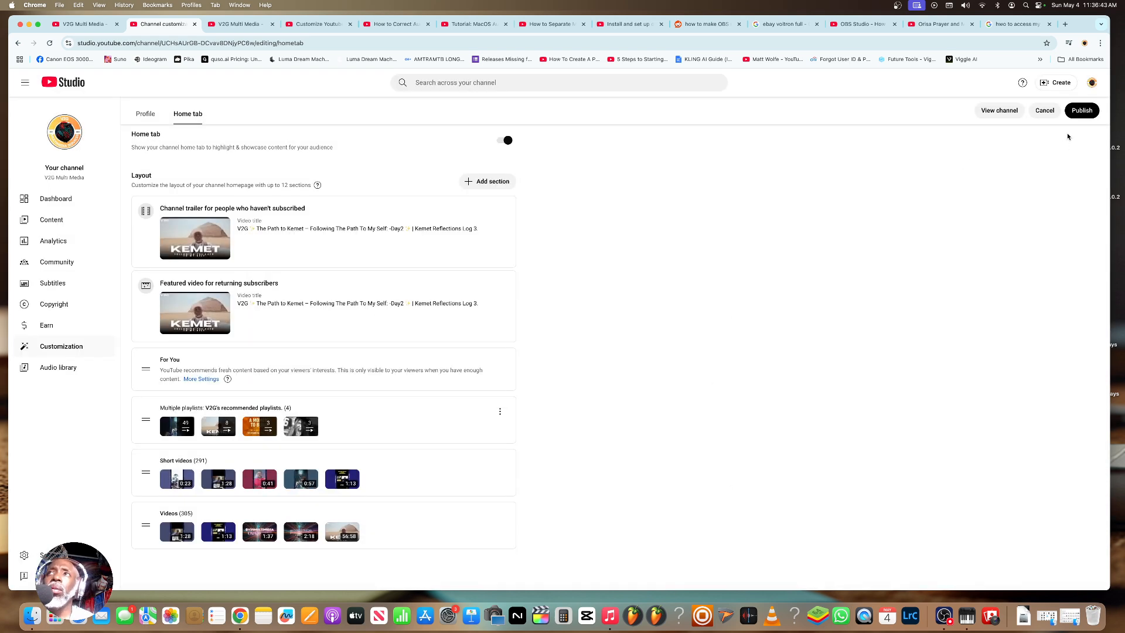
click(1082, 111)
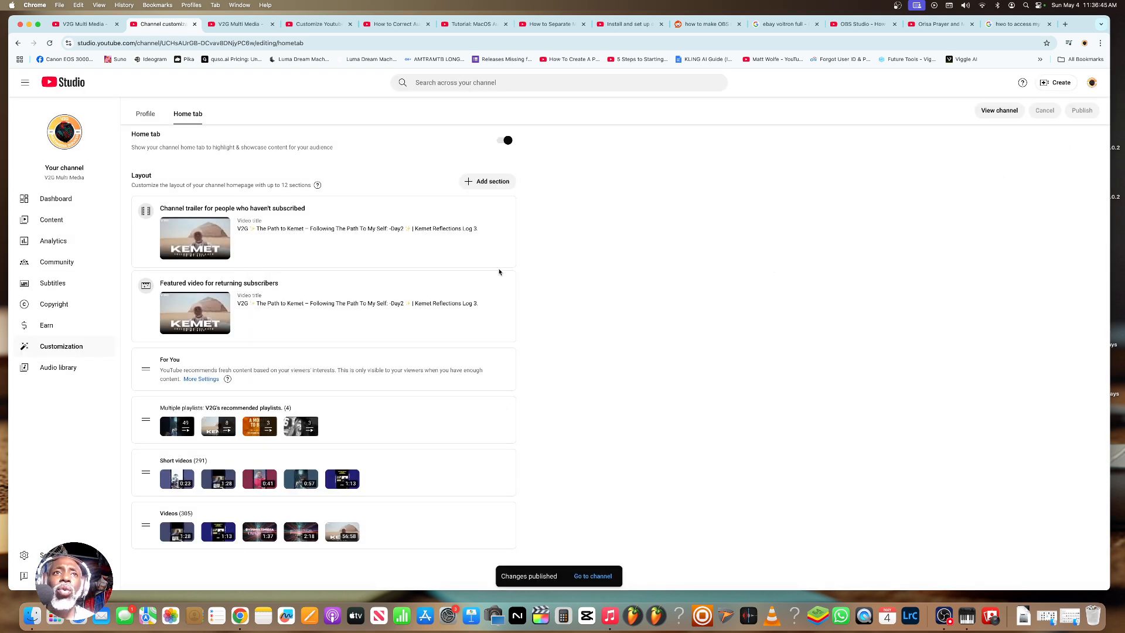
scroll(499, 271, up, 1)
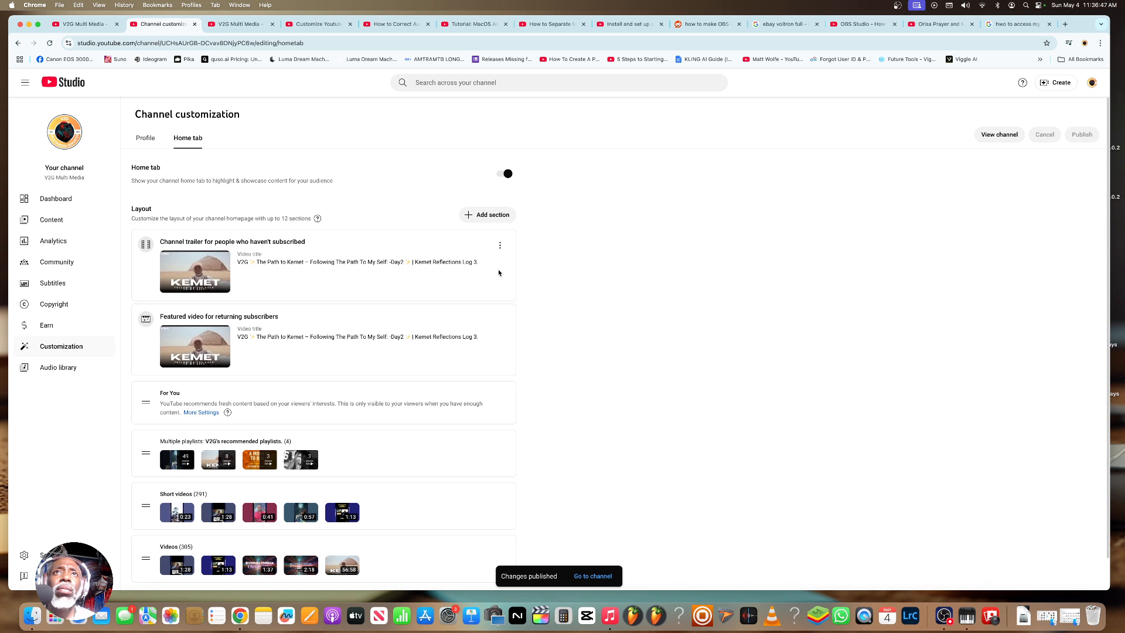
scroll(516, 278, down, 1)
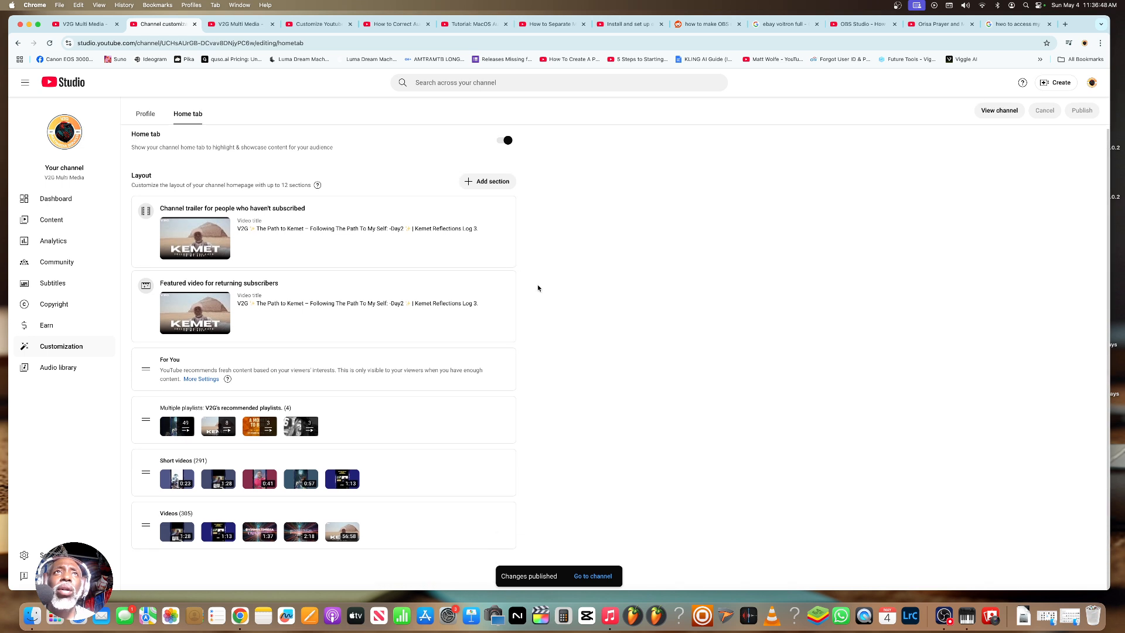
- Watch the tutorial's part on changing the banner image and profile picture, and go back to the channel page
click(298, 26)
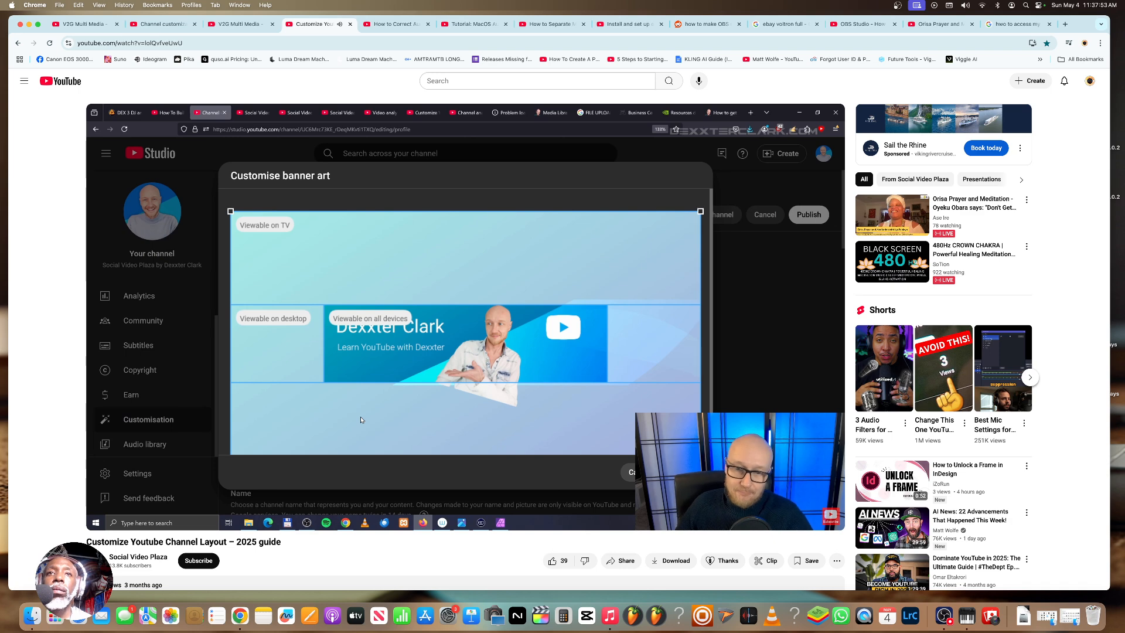
mouse_move(370, 315)
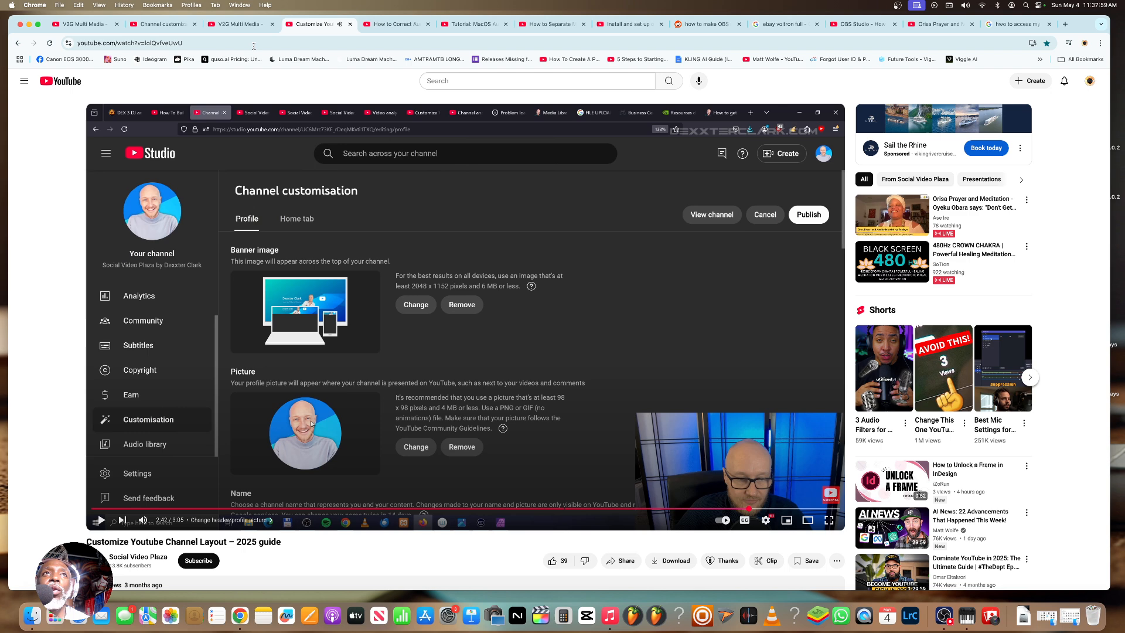
click(228, 27)
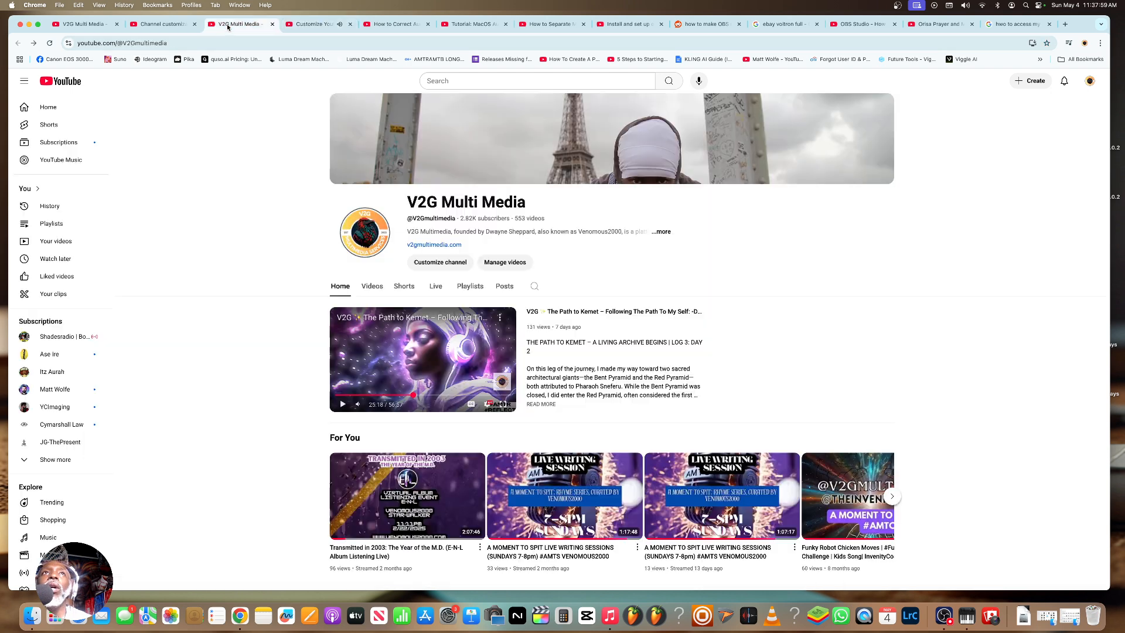
- Open the Profile settings of the channel customization in YouTube Studio
click(165, 24)
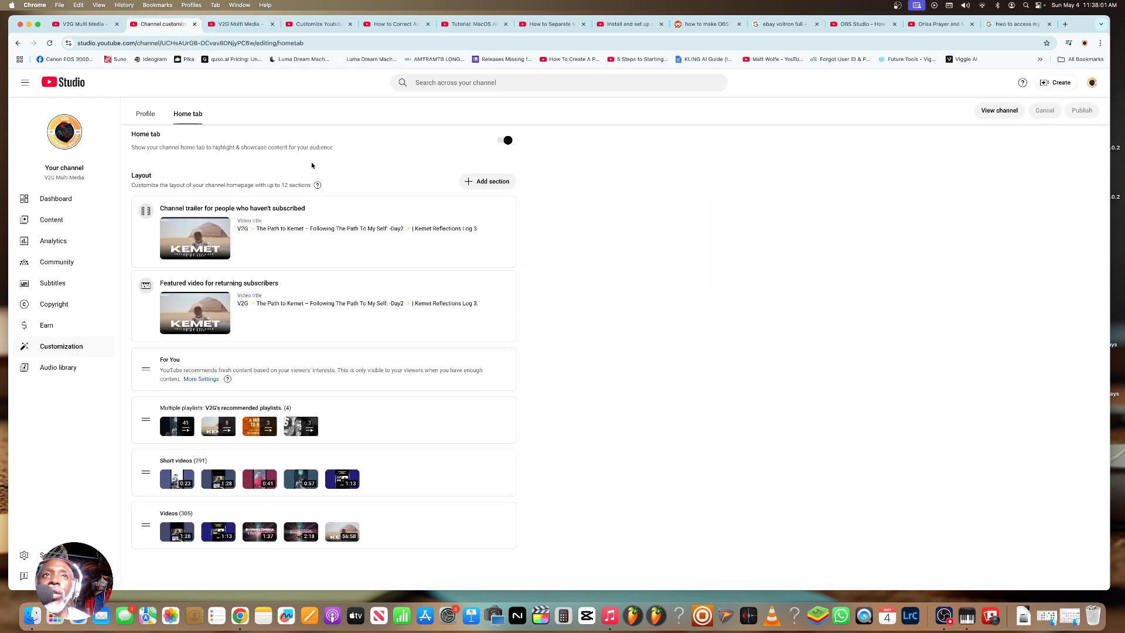
scroll(312, 166, up, 2)
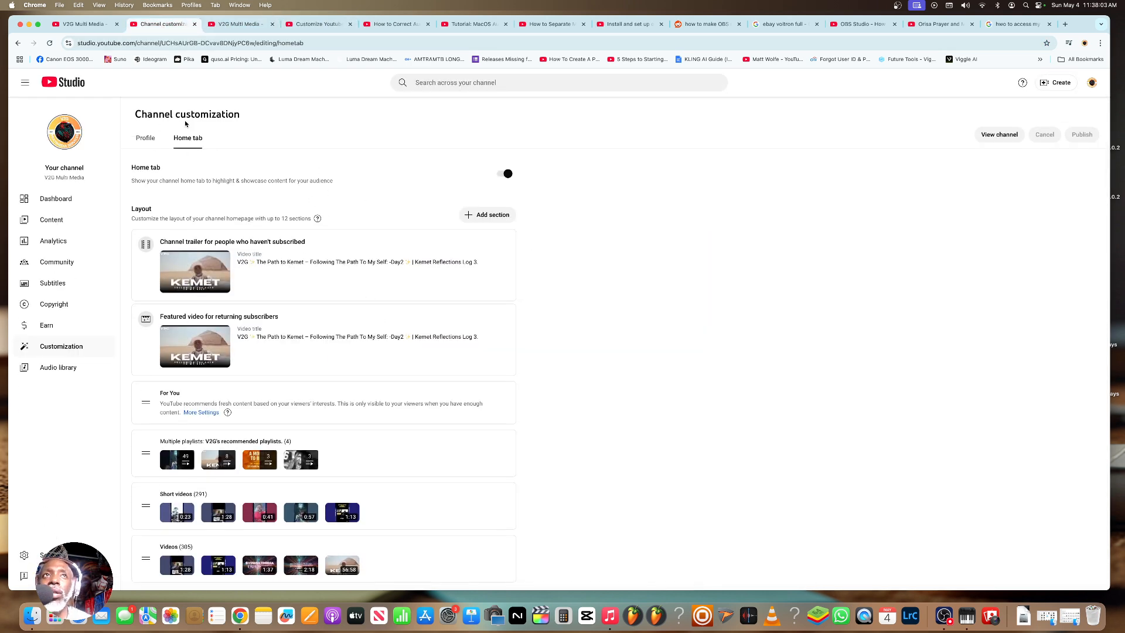
click(146, 141)
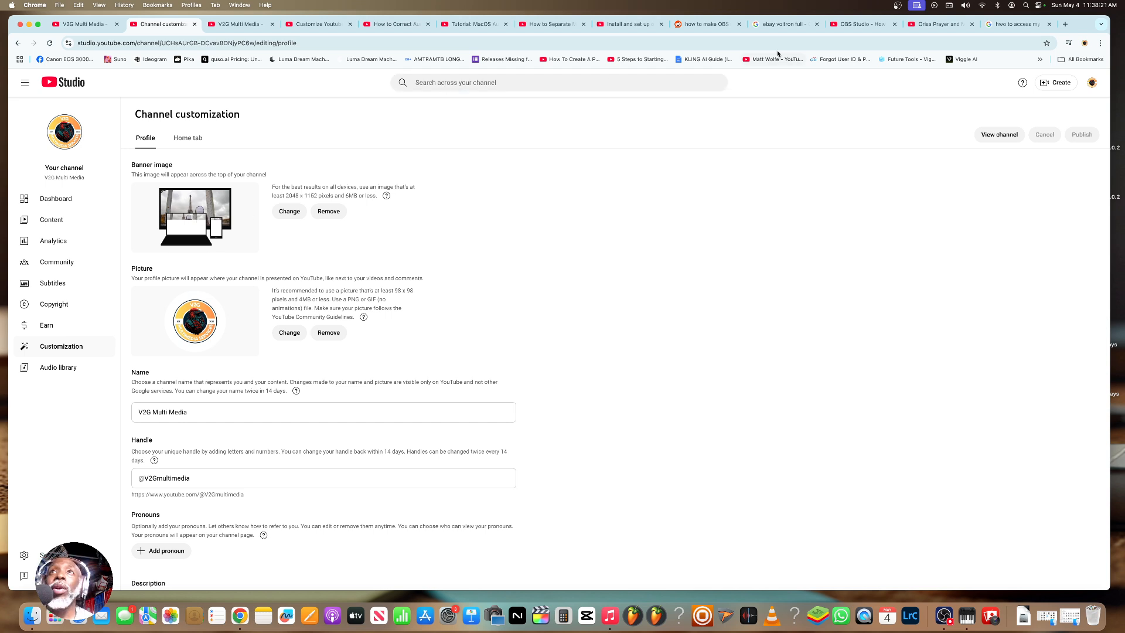
- Open the Canva home page in a new browser tab
click(1064, 25)
click(873, 41)
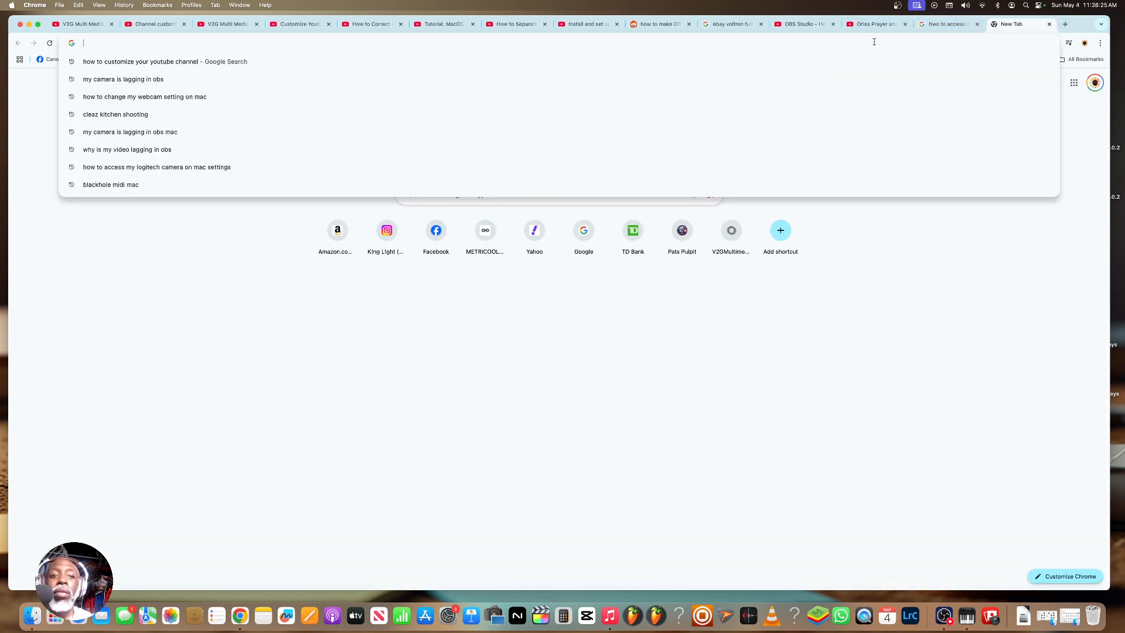
text(can)
key(Return)
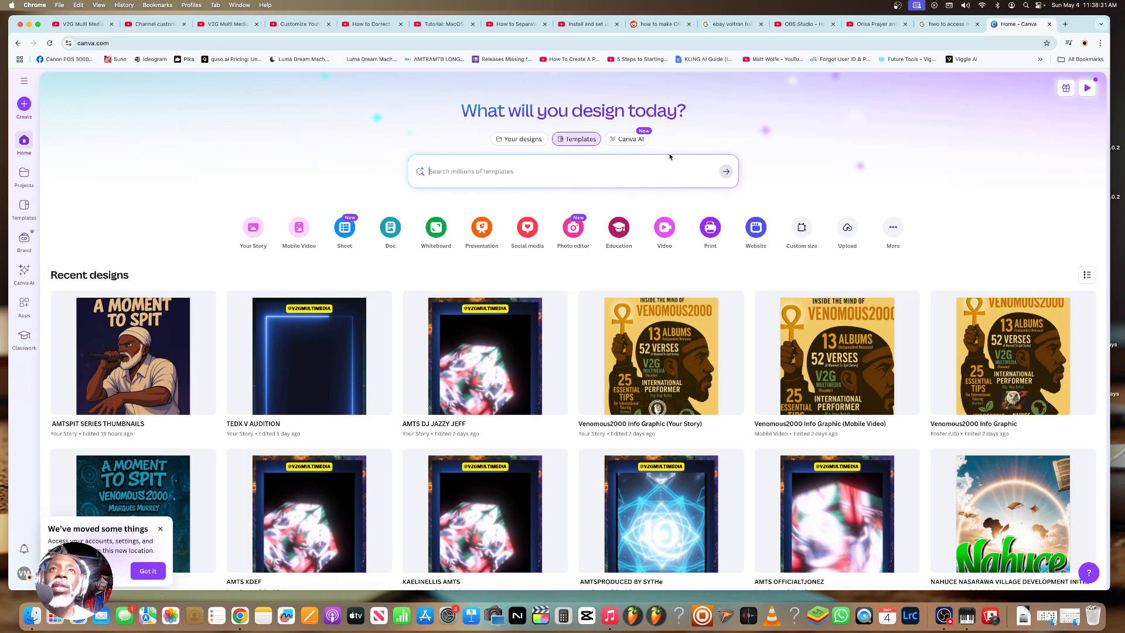
- Search Canva's templates for "youtube banner" and browse the results
click(537, 173)
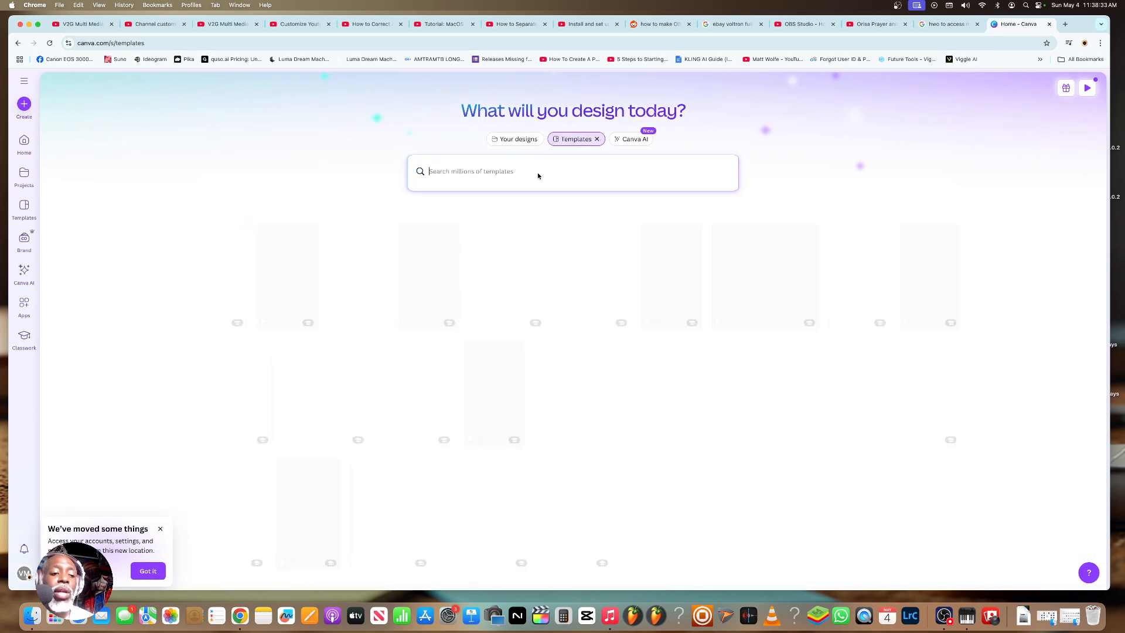
text(youtube bann)
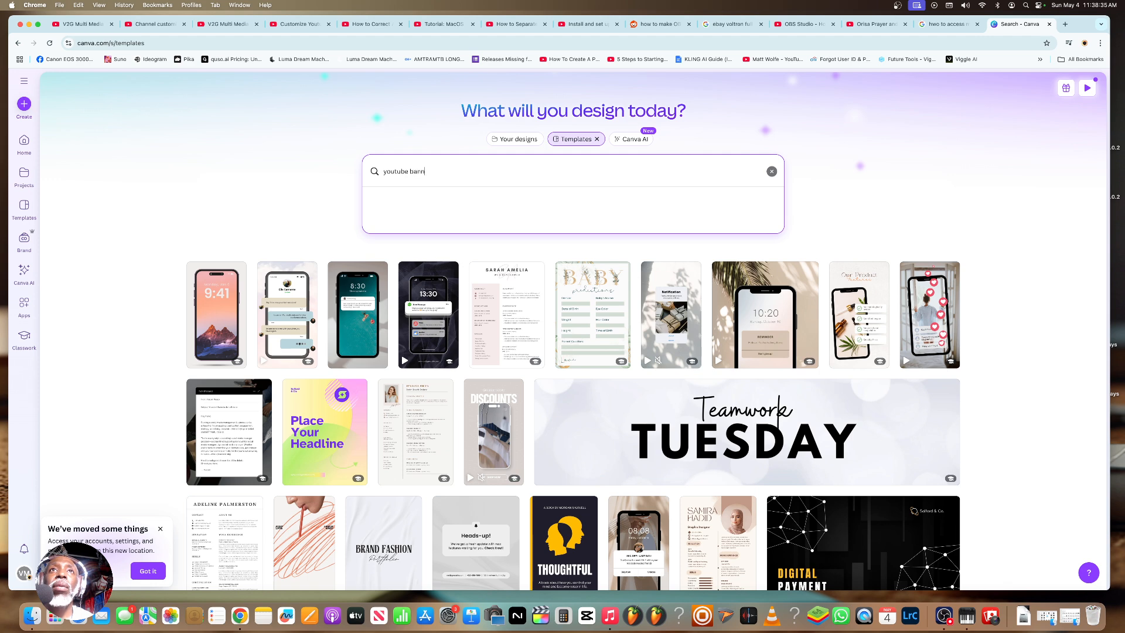
text(er)
key(Return)
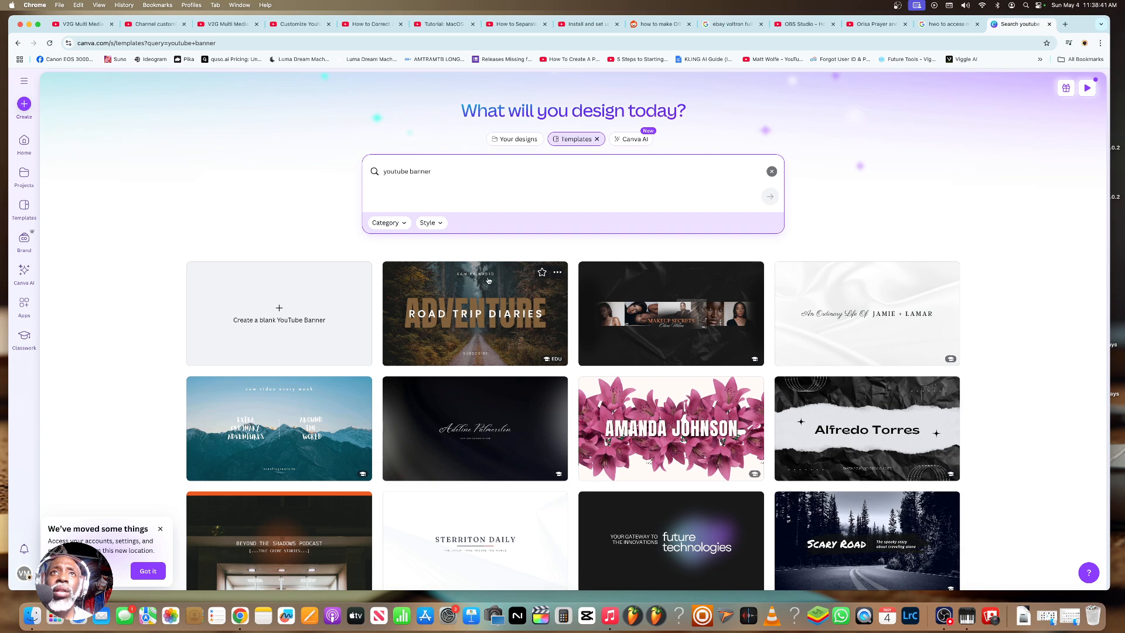
scroll(501, 253, down, 10)
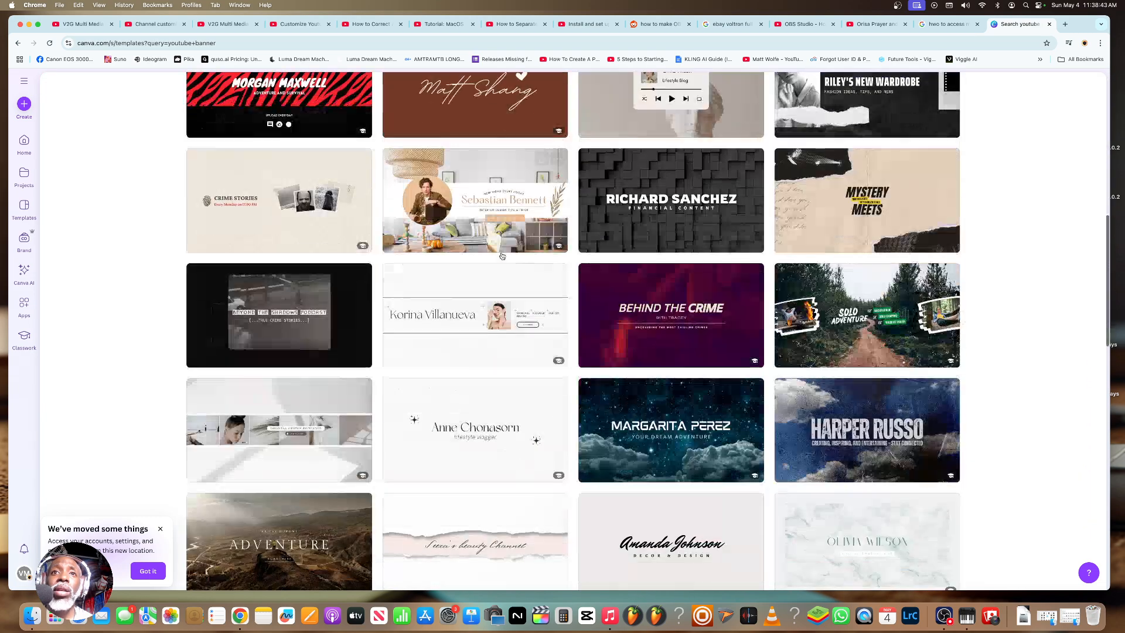
scroll(502, 256, up, 10)
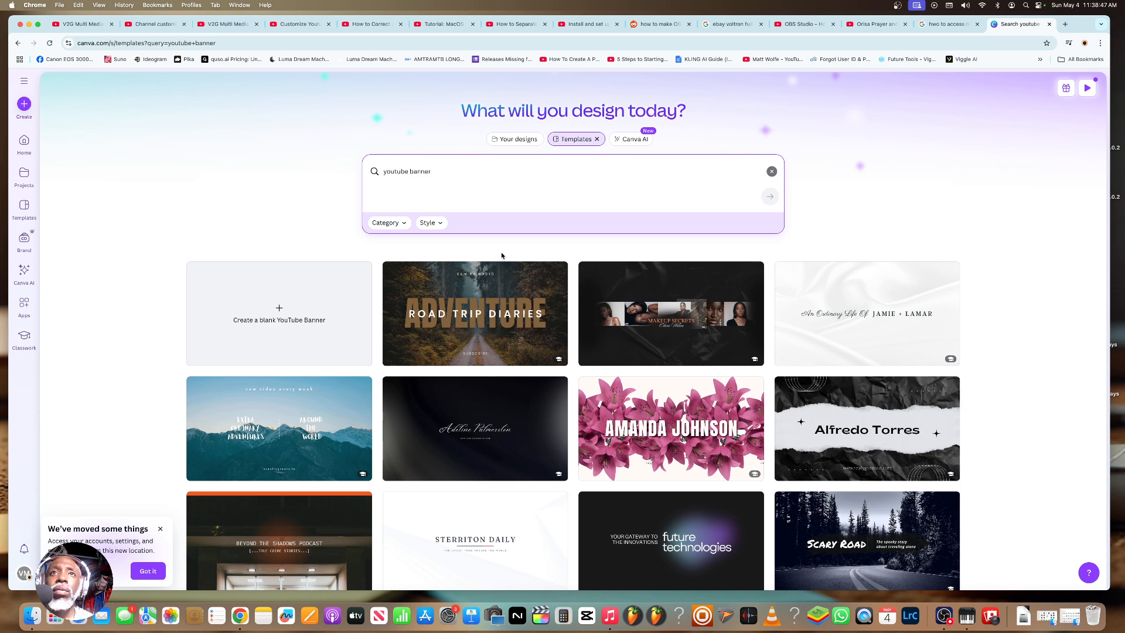
- Preview the Black Minimalist Photo Collage Makeup Blog YouTube Banner template and browse the similar templates
click(643, 305)
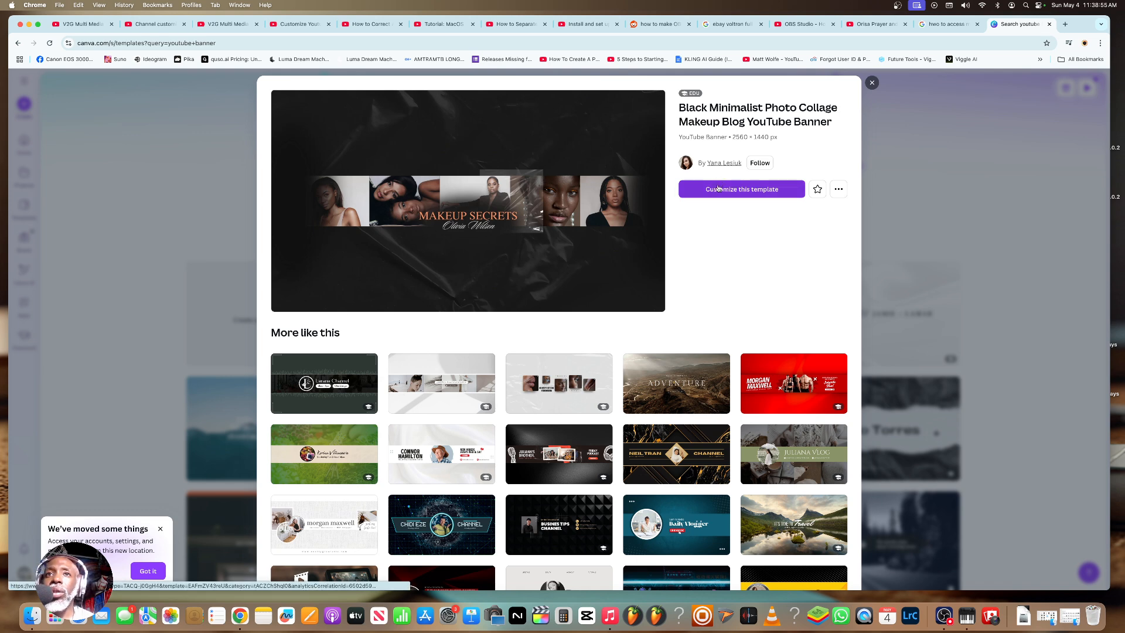
scroll(709, 363, down, 2)
scroll(631, 378, down, 4)
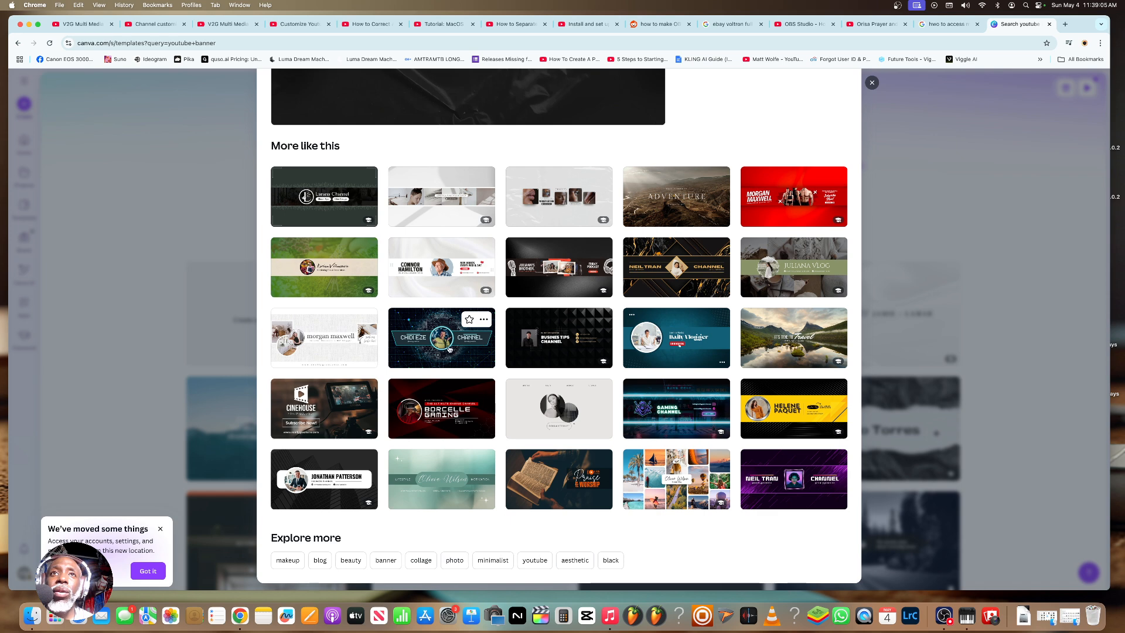
scroll(448, 352, up, 2)
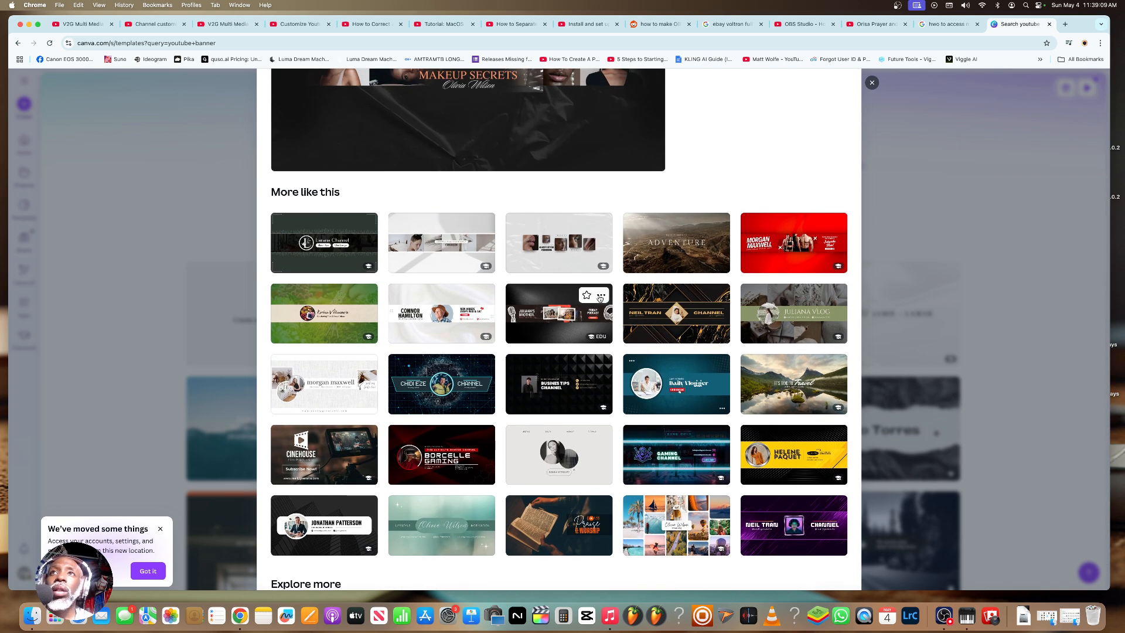
- Open the Brown Simple Adventure YouTube Banner template for customization and detach its landscape image from the background
click(676, 245)
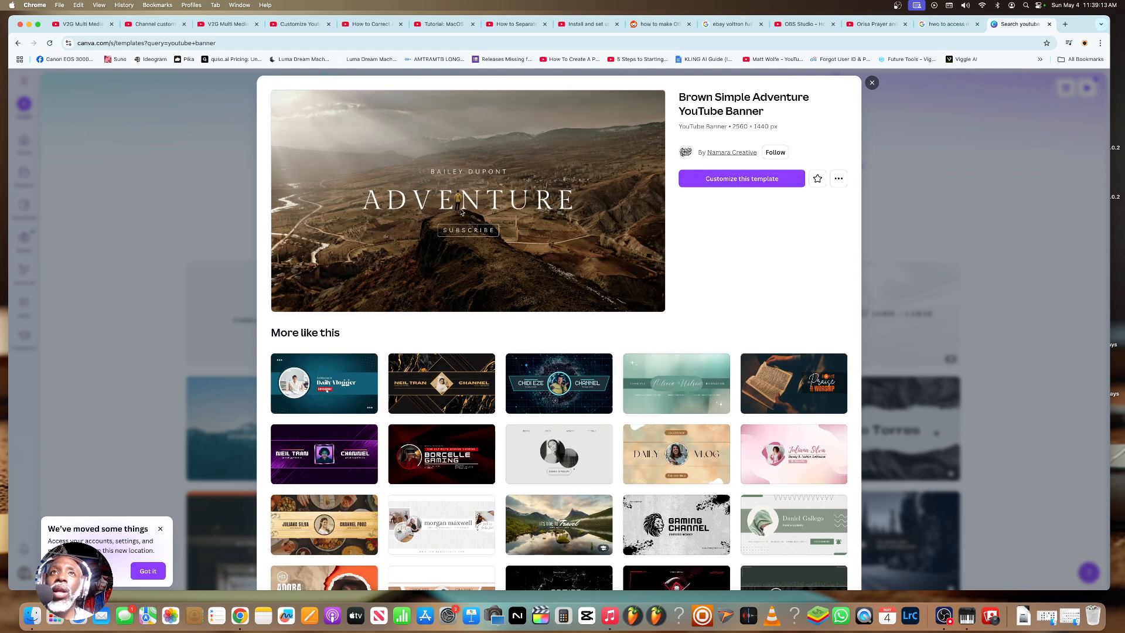
click(716, 181)
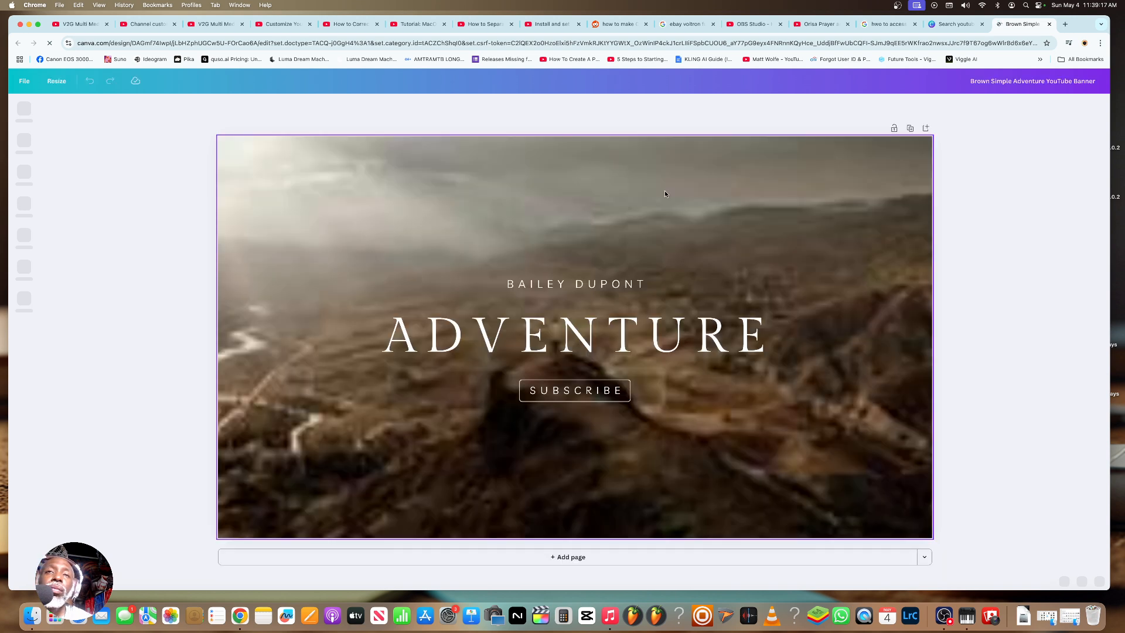
right_click(515, 258)
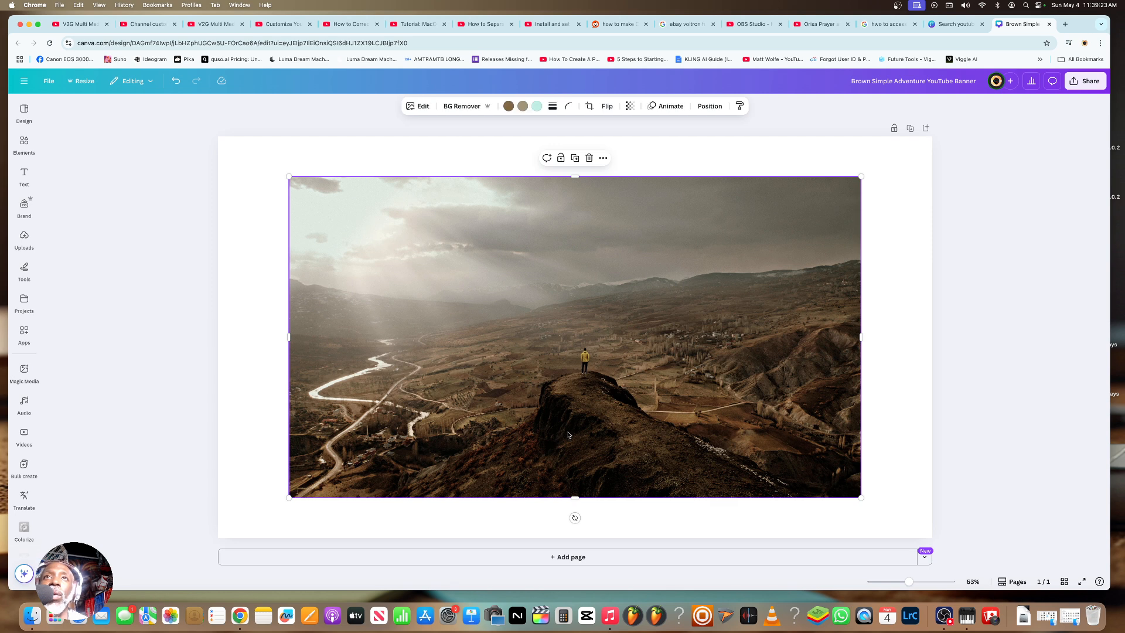
- Delete the detached landscape image from the banner page and try to remove the white text elements
click(590, 160)
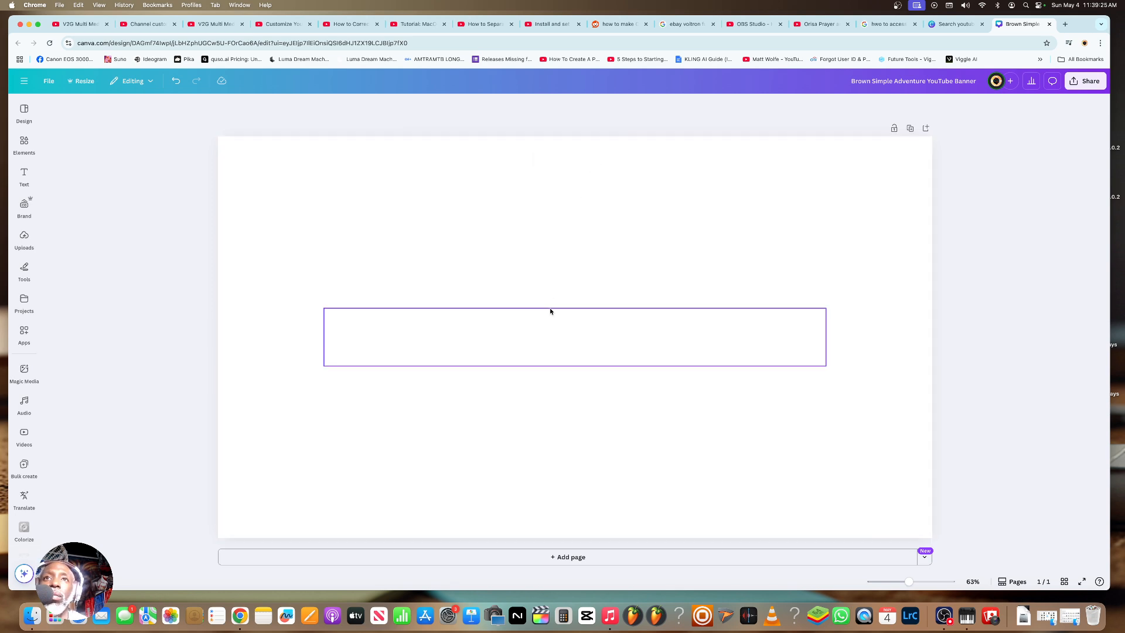
drag(809, 457, 308, 250)
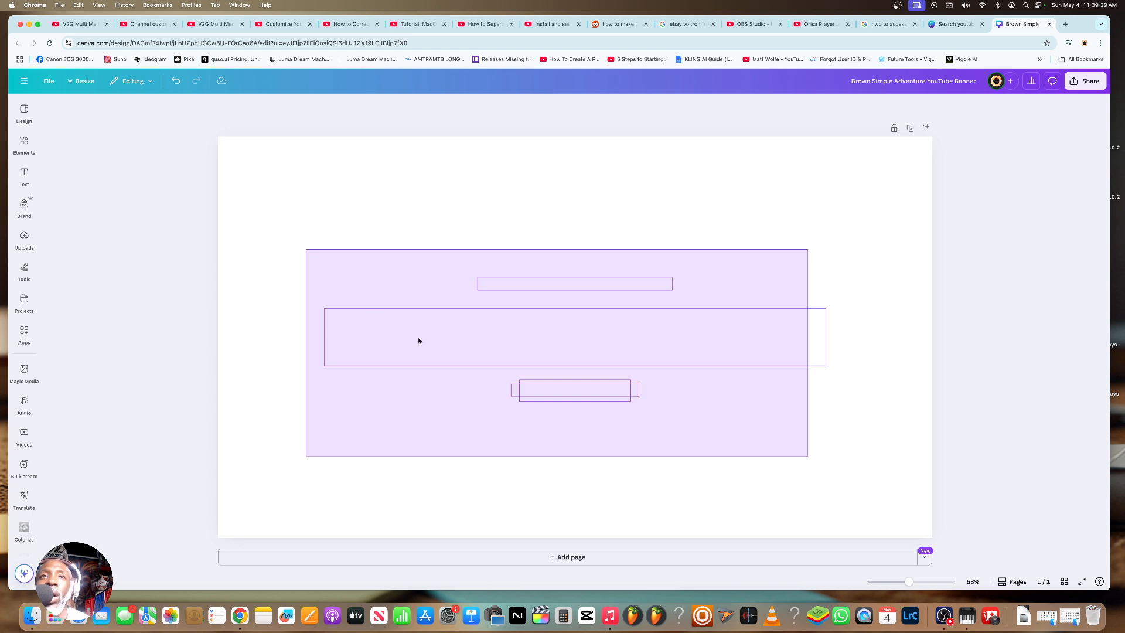
key(Delete)
- Add the purple futuristic tunnel image from the uploads to the page and set it as the background
click(24, 237)
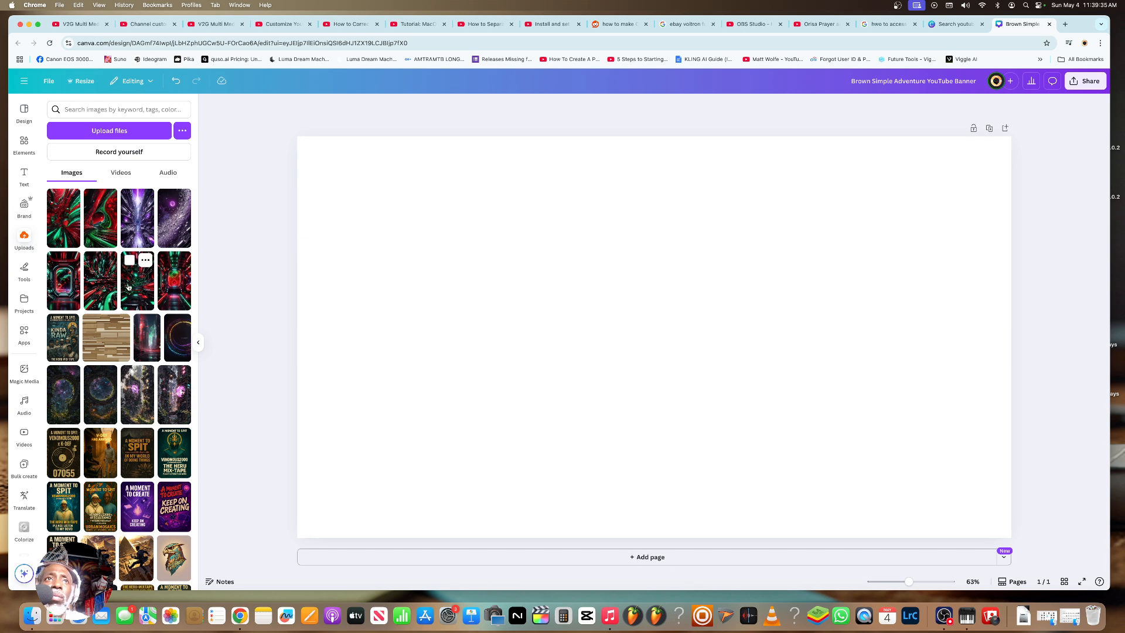
click(139, 233)
right_click(609, 240)
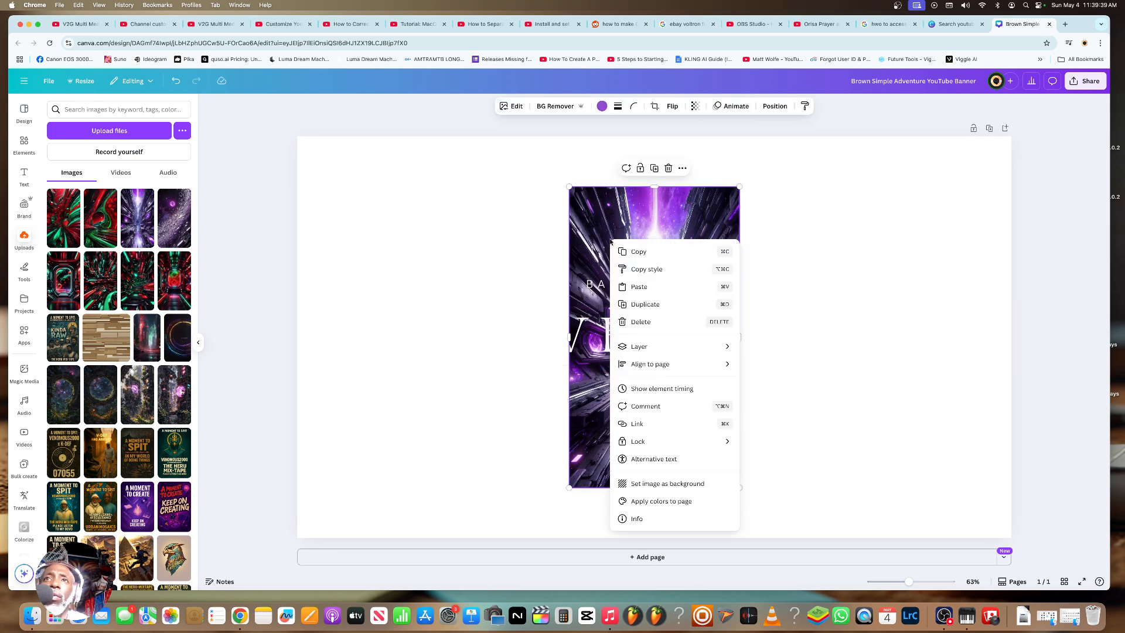
click(655, 484)
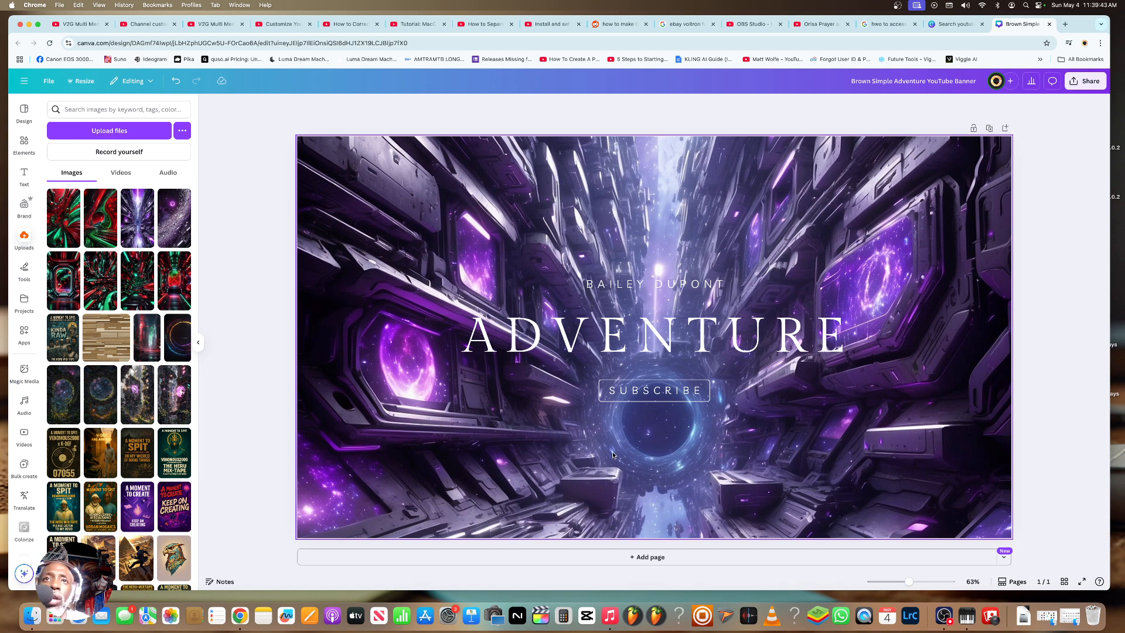
- Detach the purple futuristic image from the background and delete it
right_click(300, 176)
right_click(406, 172)
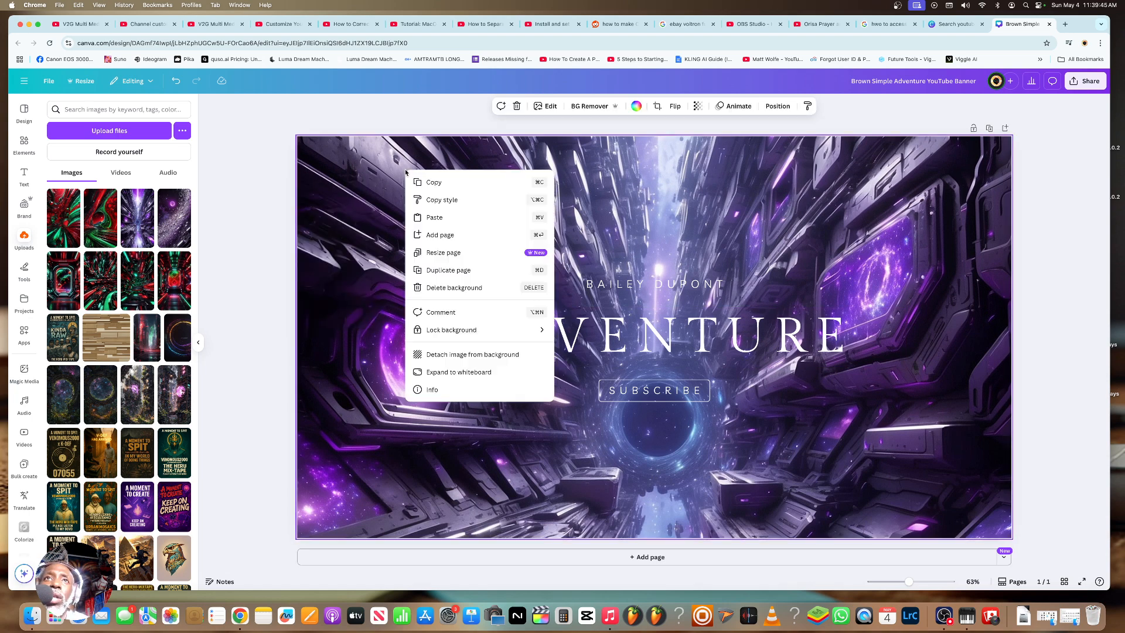
click(460, 354)
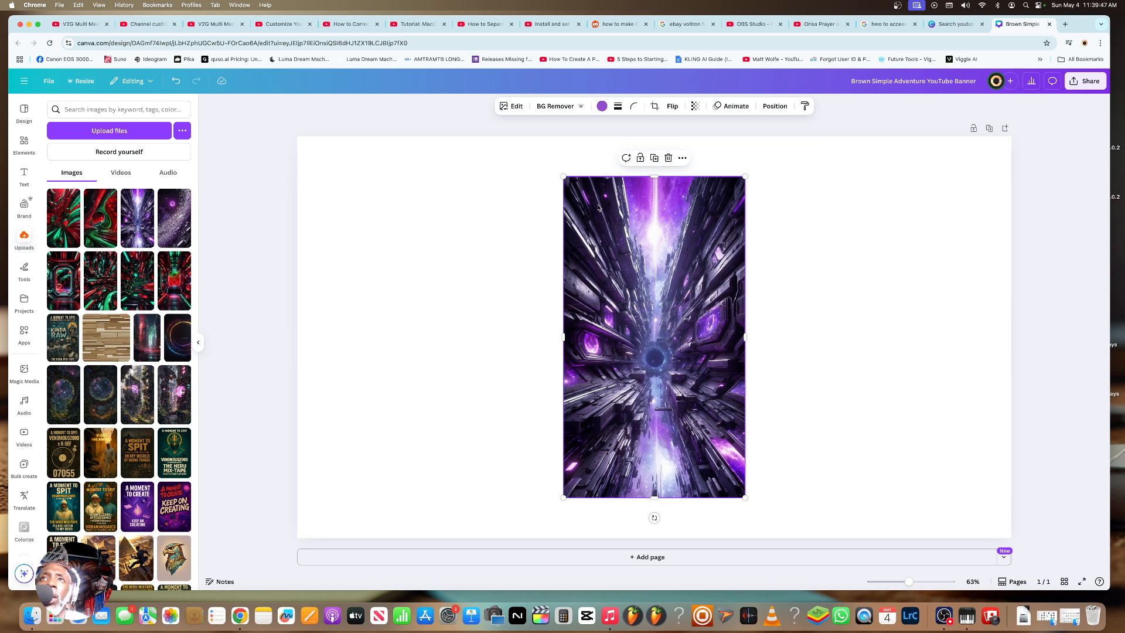
click(668, 159)
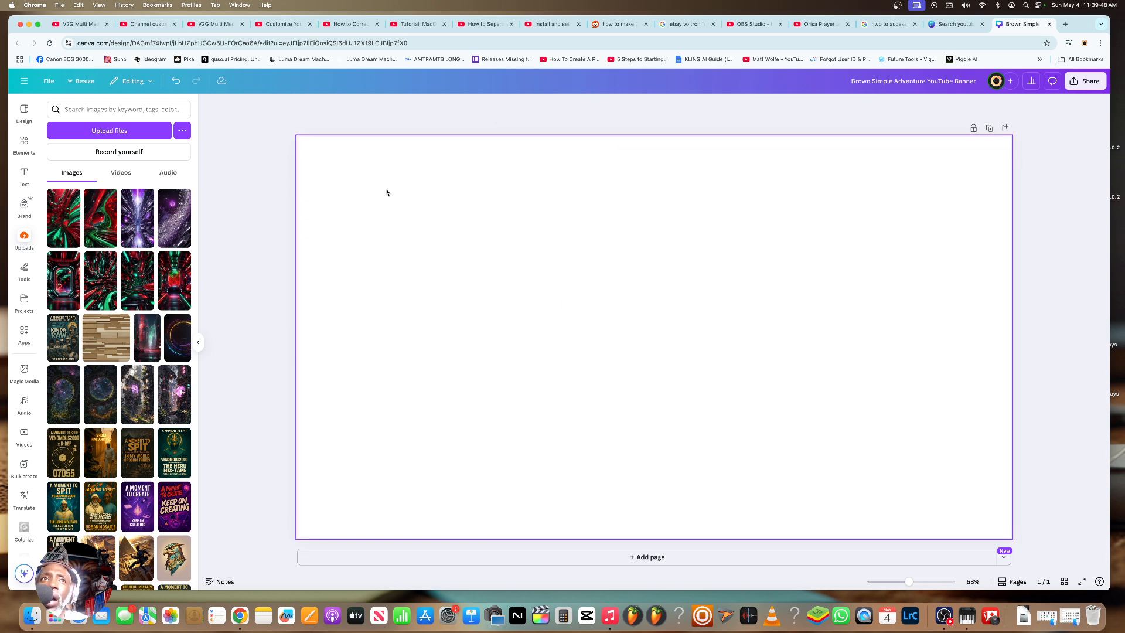
- Add the uploaded abstract red and green sci-fi image to the page and set it as the background
click(105, 288)
right_click(671, 400)
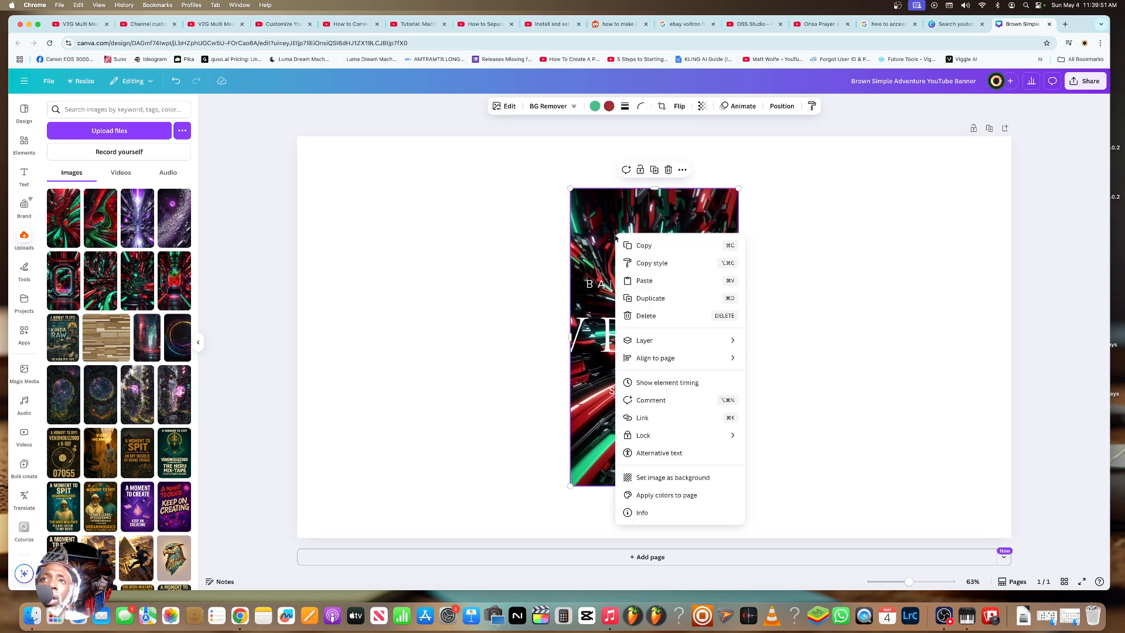
click(673, 476)
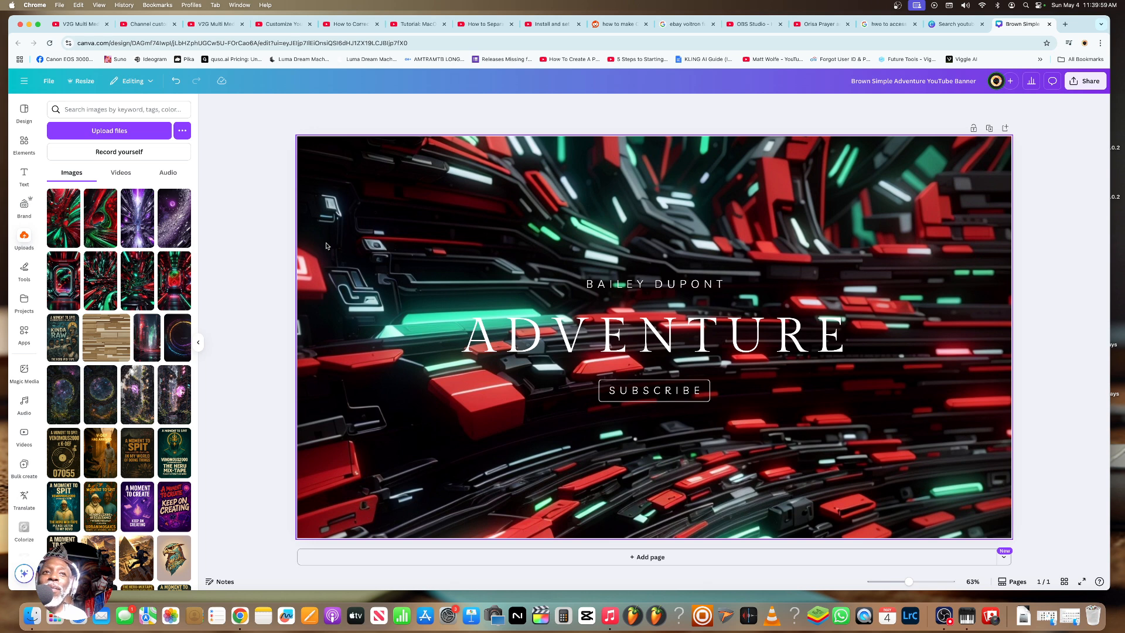
- Detach the abstract red and green image from the background and delete it
right_click(413, 190)
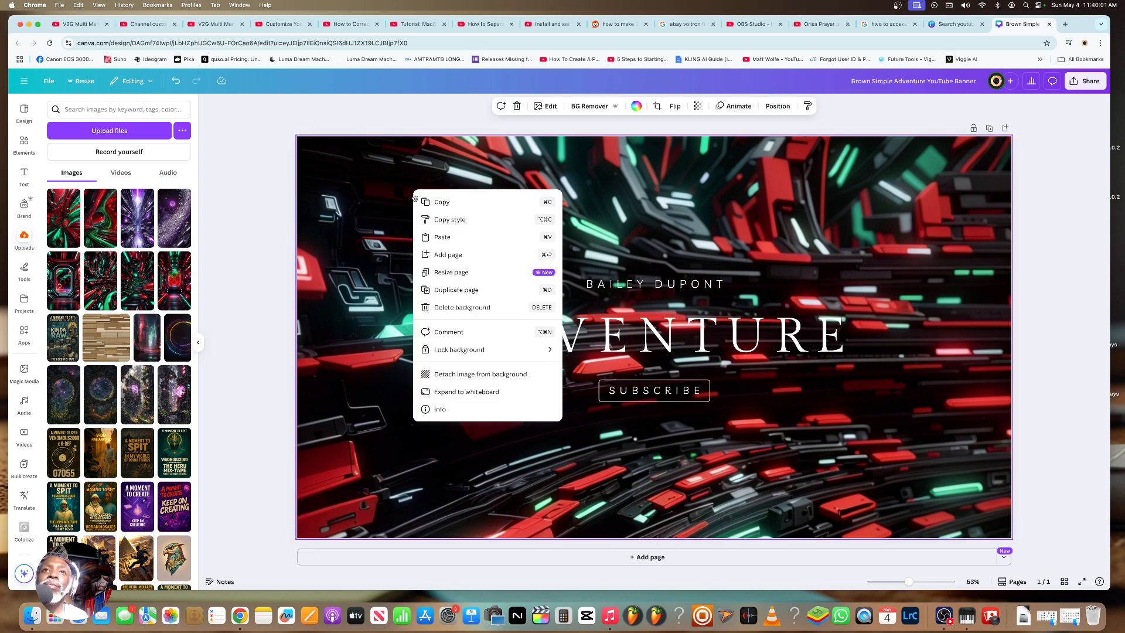
click(518, 377)
click(667, 160)
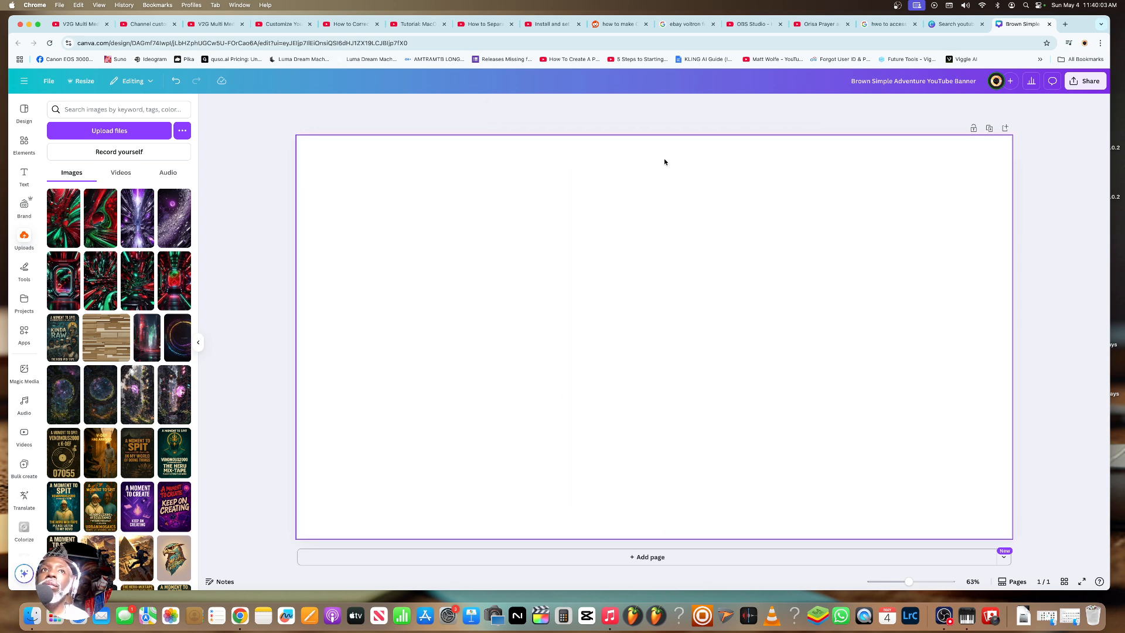
- Add the uploaded red neon corridor image with the glowing green octagon and set it as the banner's background
click(174, 280)
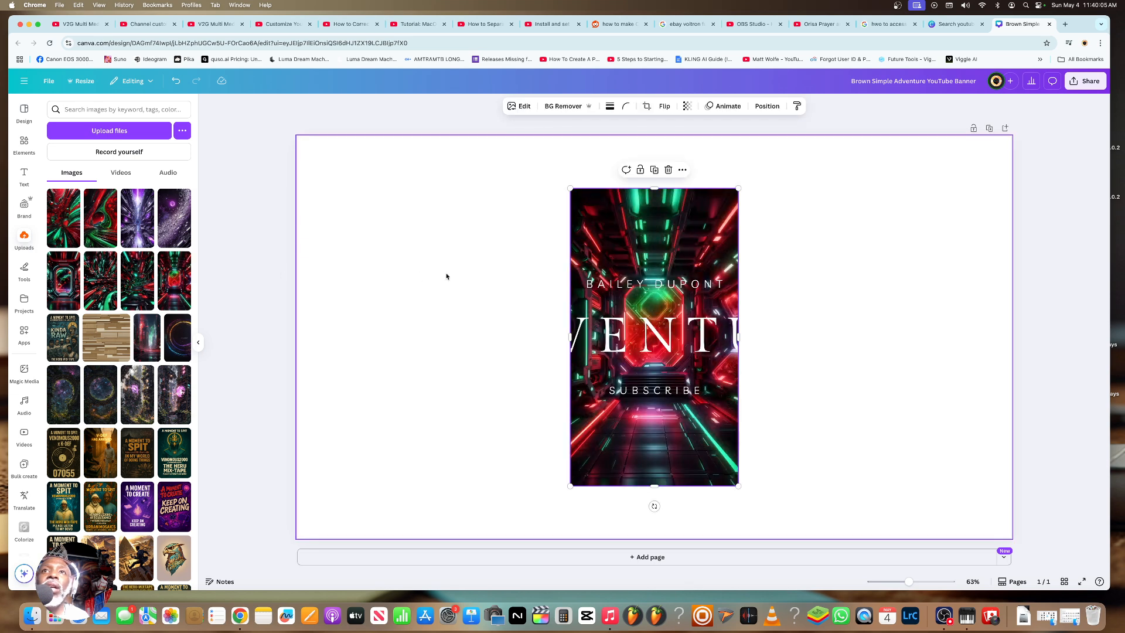
right_click(589, 258)
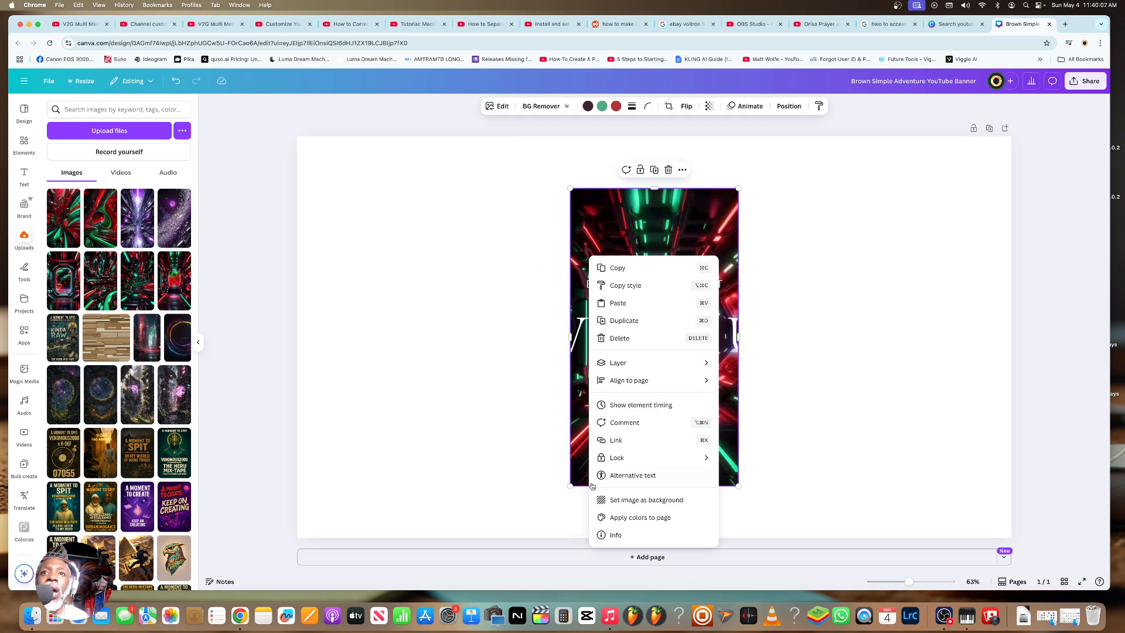
click(622, 500)
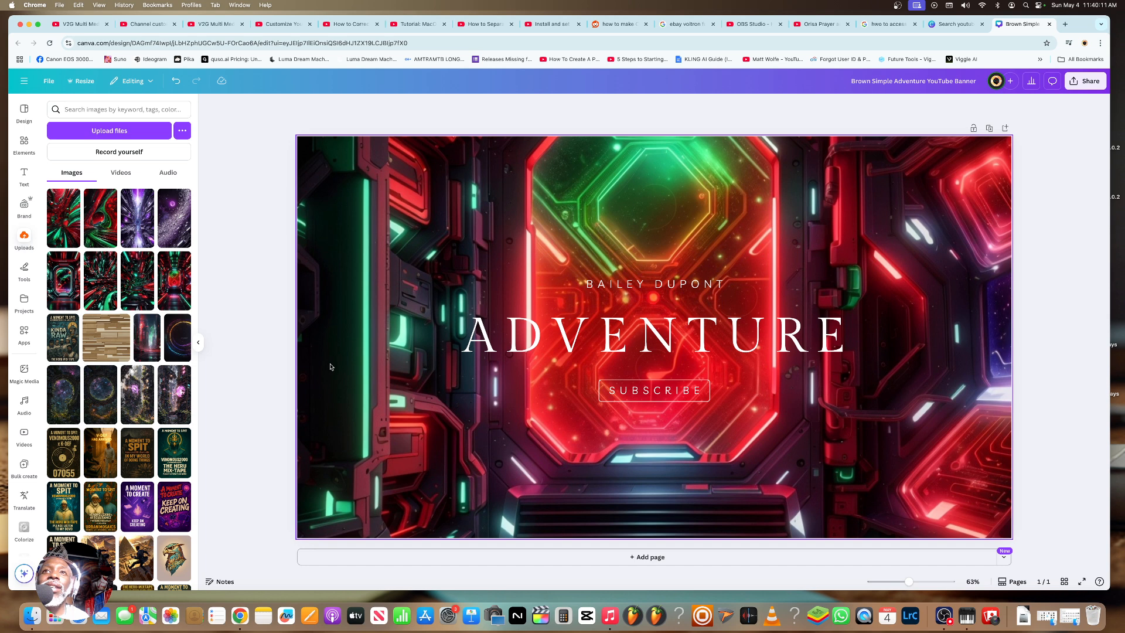
- Replace the large ADVENTURE heading with V2GMULTIMEDIA
double_click(622, 327)
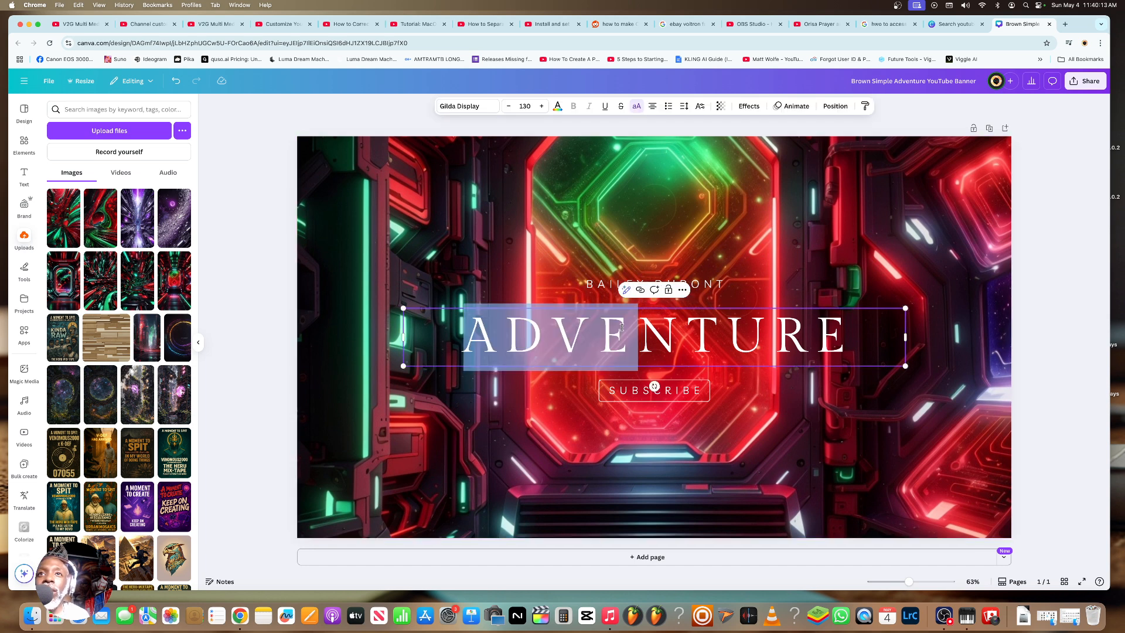
triple_click(743, 333)
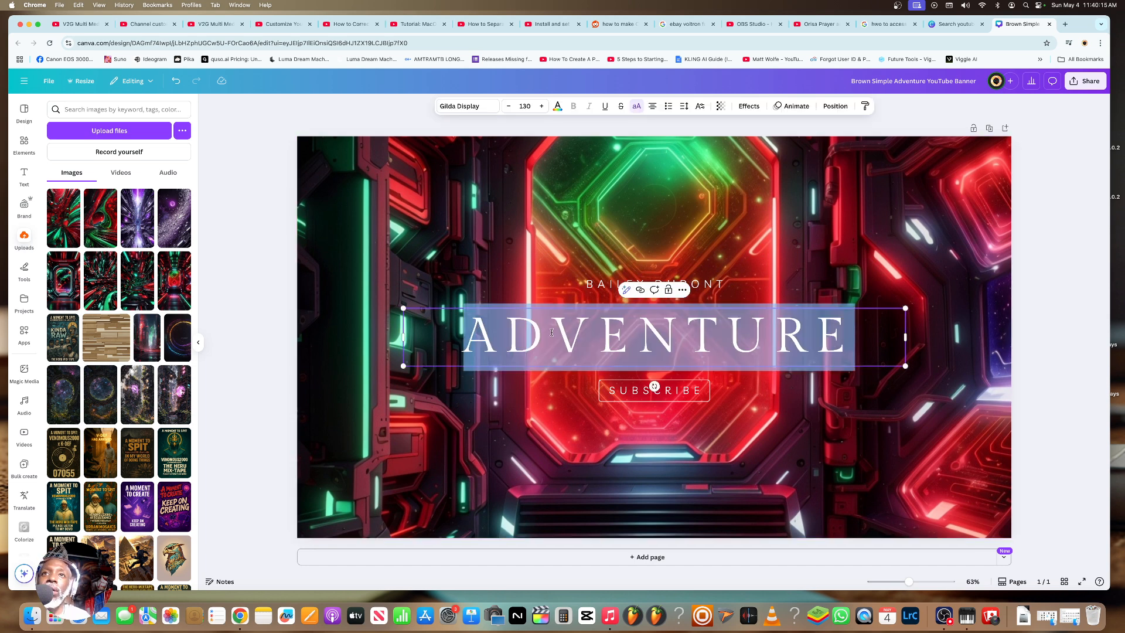
text(V2)
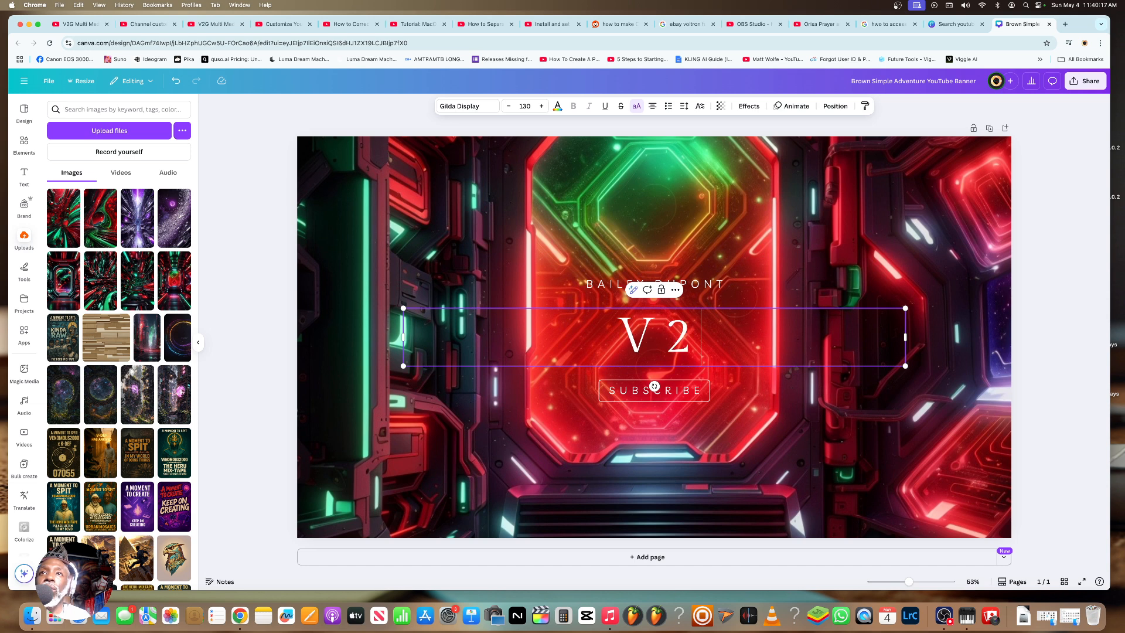
text(GMULTIMEDIA)
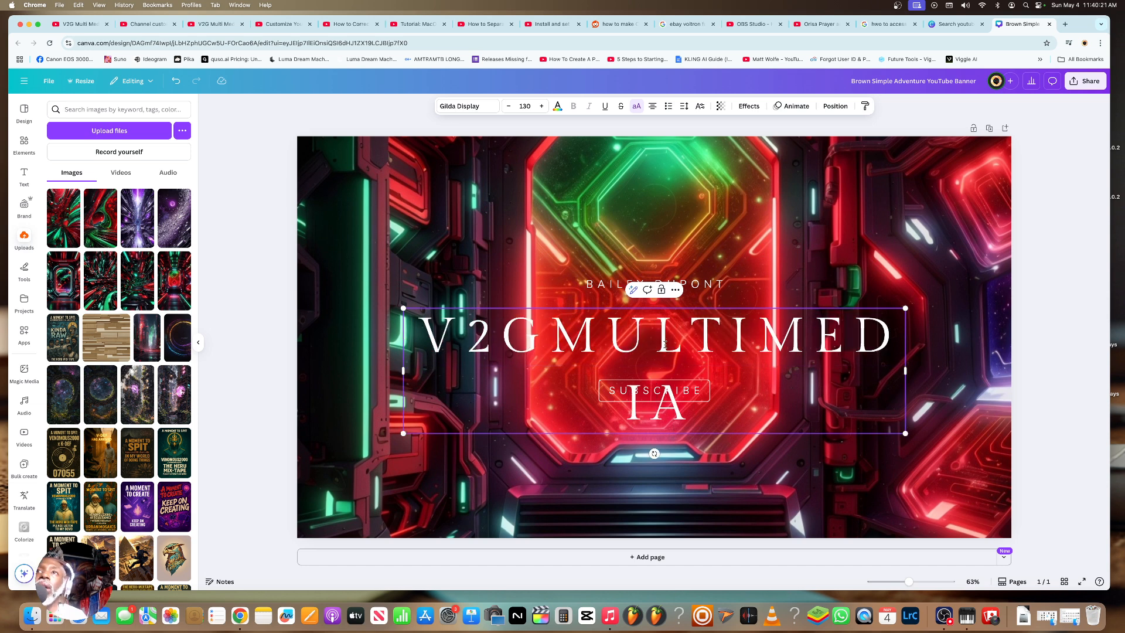
- Reduce the V2GMULTIMEDIA heading's font size to 118 so it fits on one line
click(509, 106)
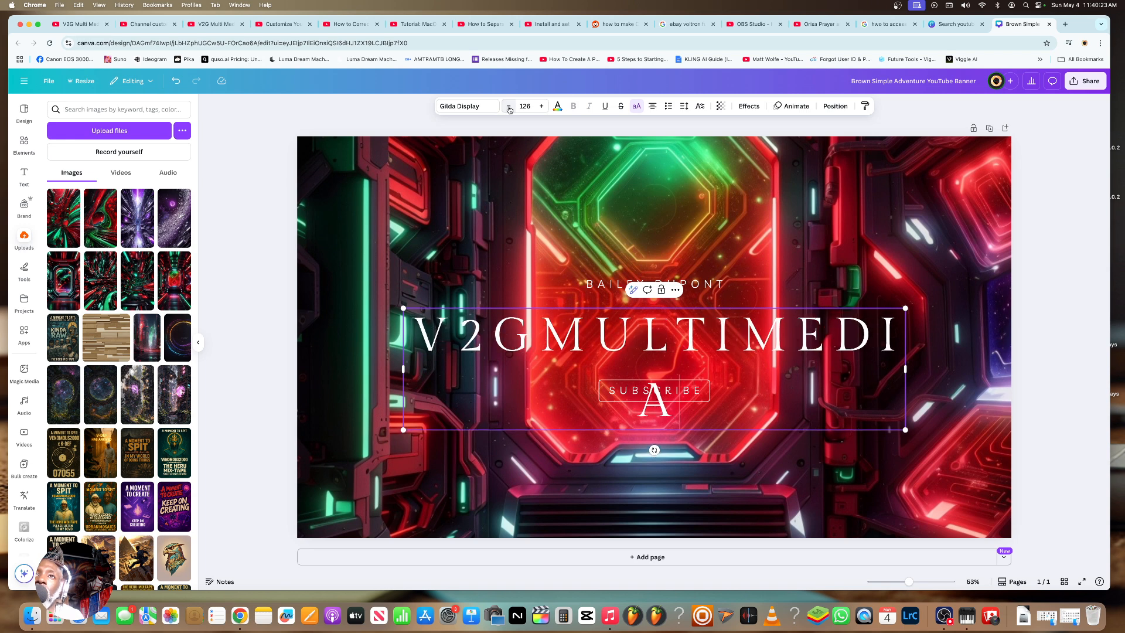
click(509, 106)
click(509, 107)
click(509, 106)
click(509, 106)
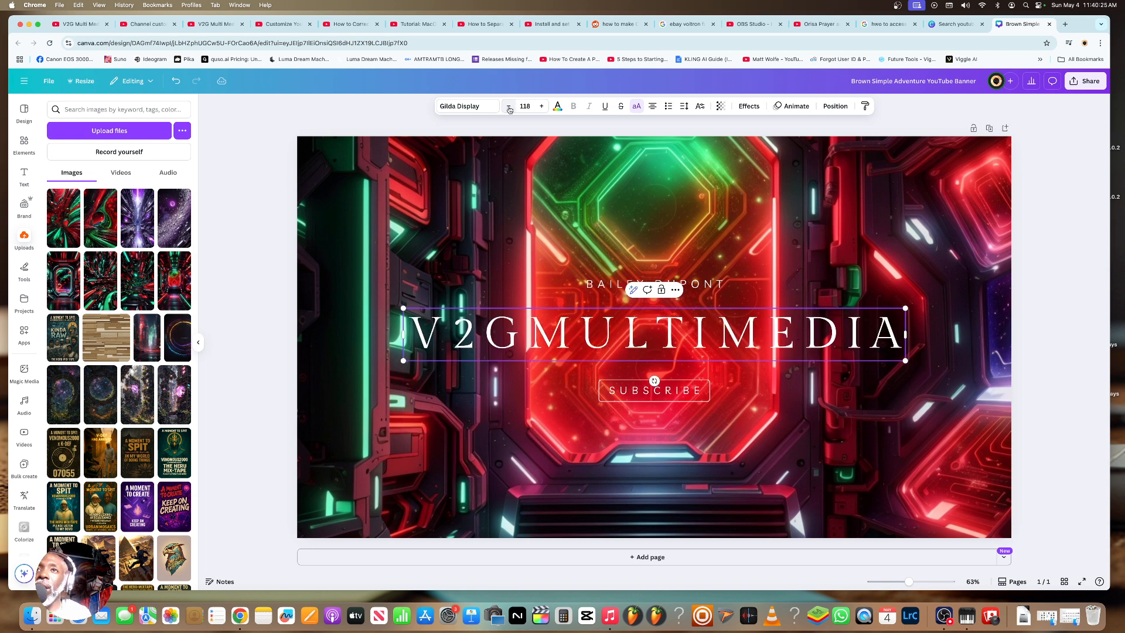
click(604, 270)
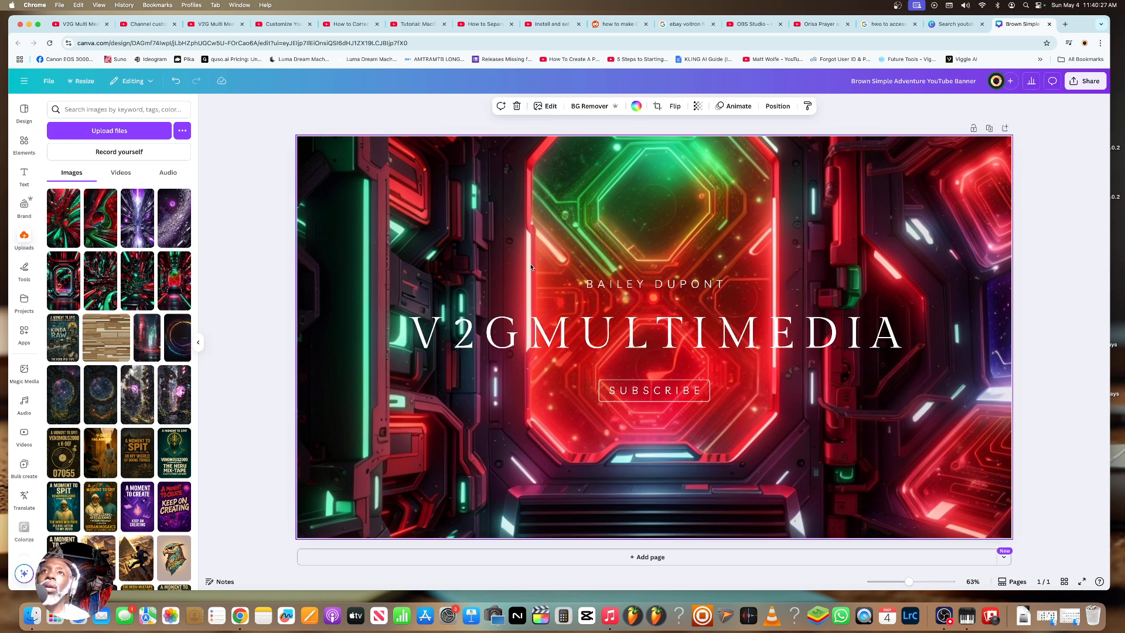
- Replace the placeholder name line above the heading with the tagline VISIONS TO GOLD
double_click(621, 285)
drag(621, 285, 628, 286)
triple_click(655, 284)
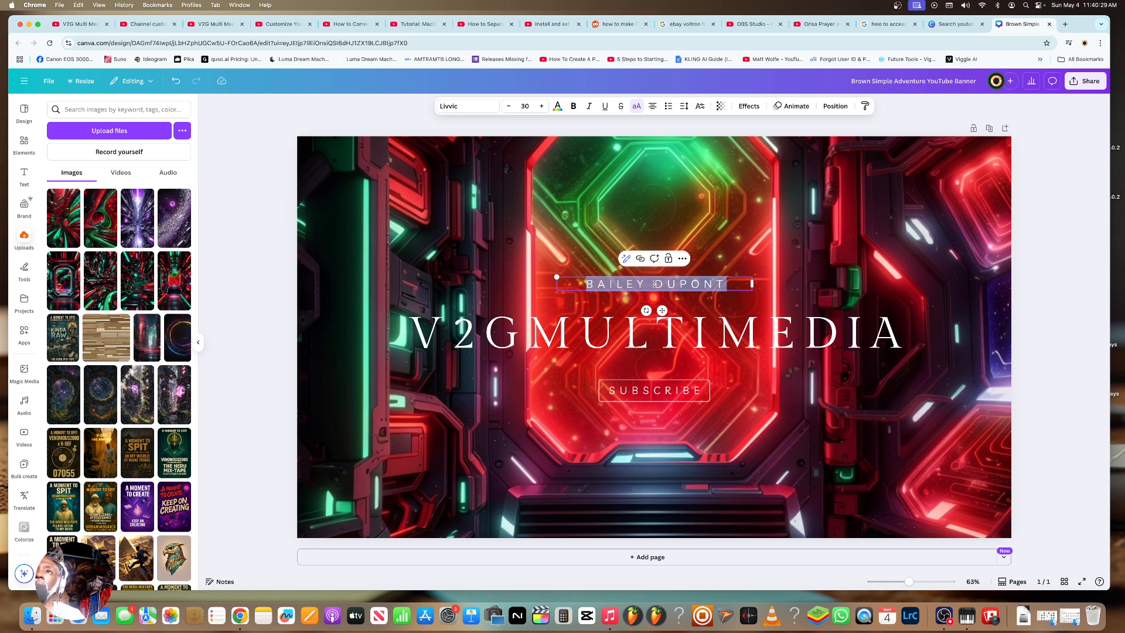
text(V)
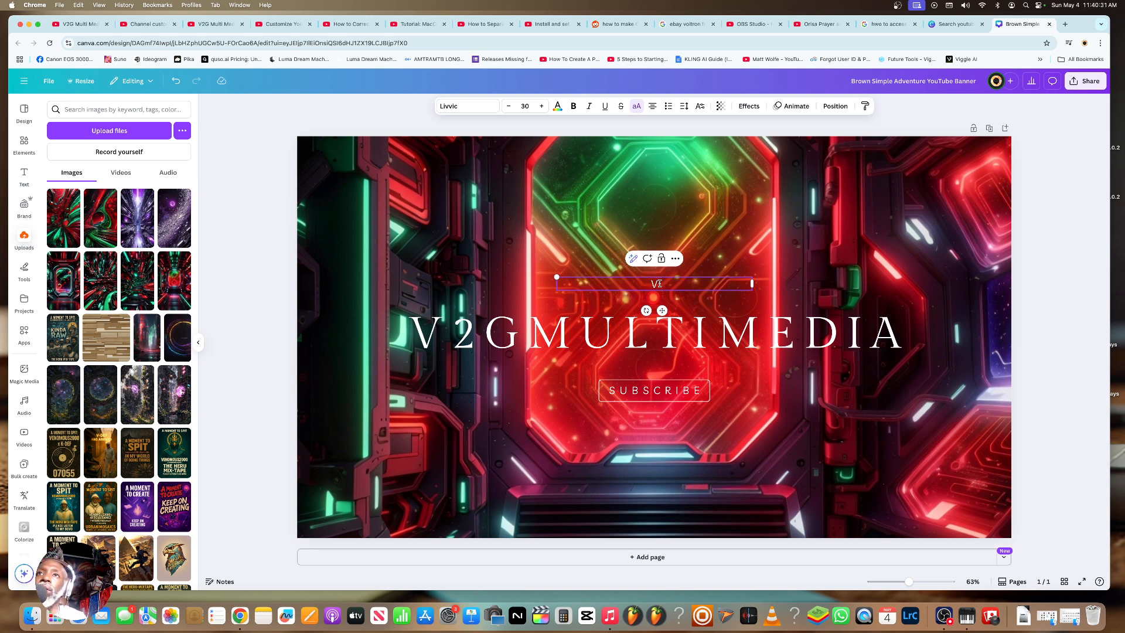
text(ISIONS TO GOLD)
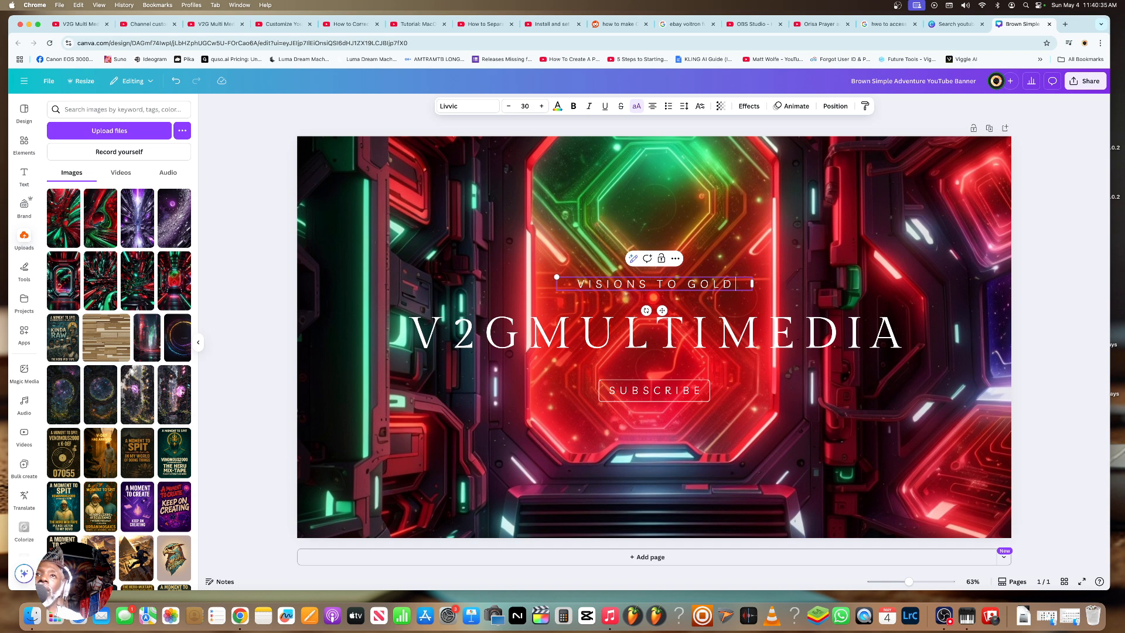
- Change the tagline above the heading to VISIONS TO GLORY
key(BackSpace)
key(BackSpace)
key(BackSpace)
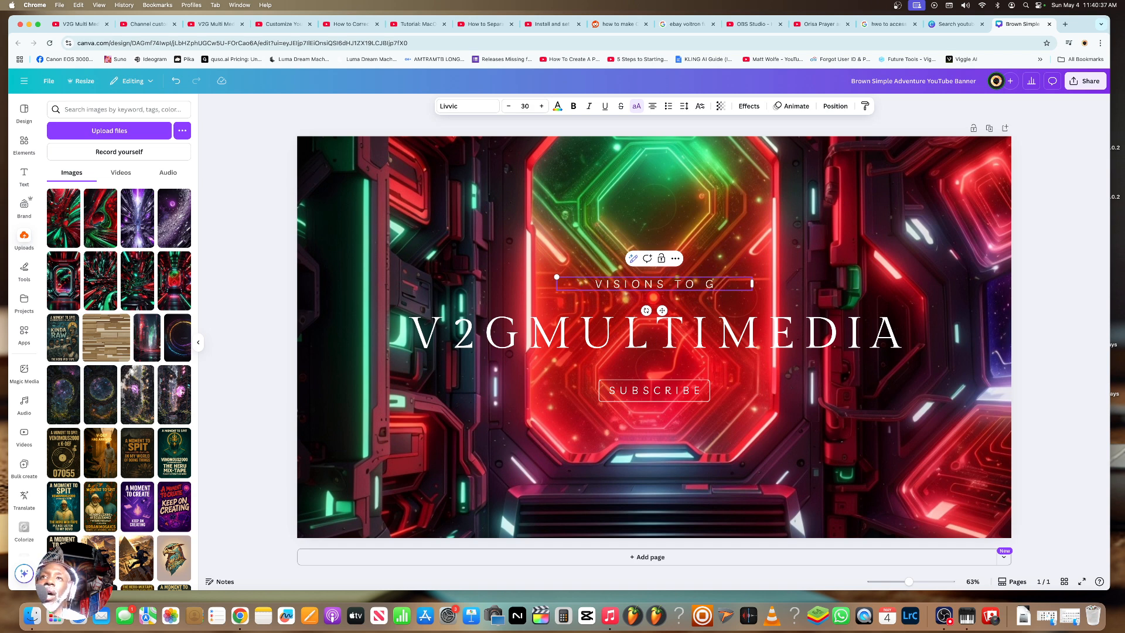
text(O)
key(BackSpace)
text(LORY)
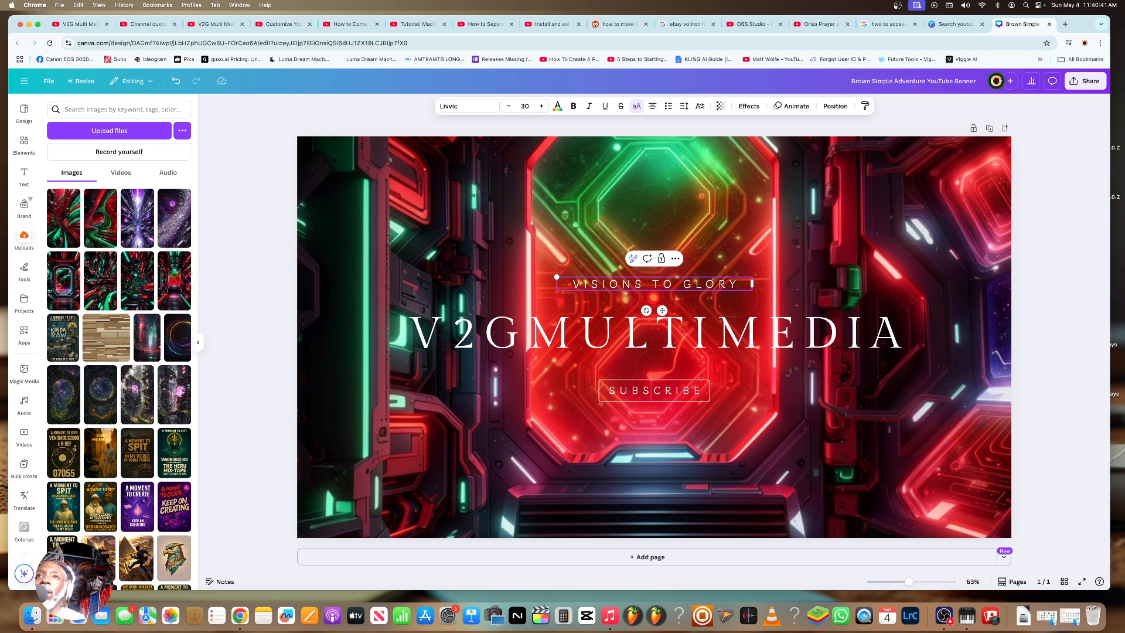
- Change the last word of the tagline so that it reads VISIONS TO GREATNESS
key(BackSpace)
key(BackSpace)
key(BackSpace)
key(BackSpace)
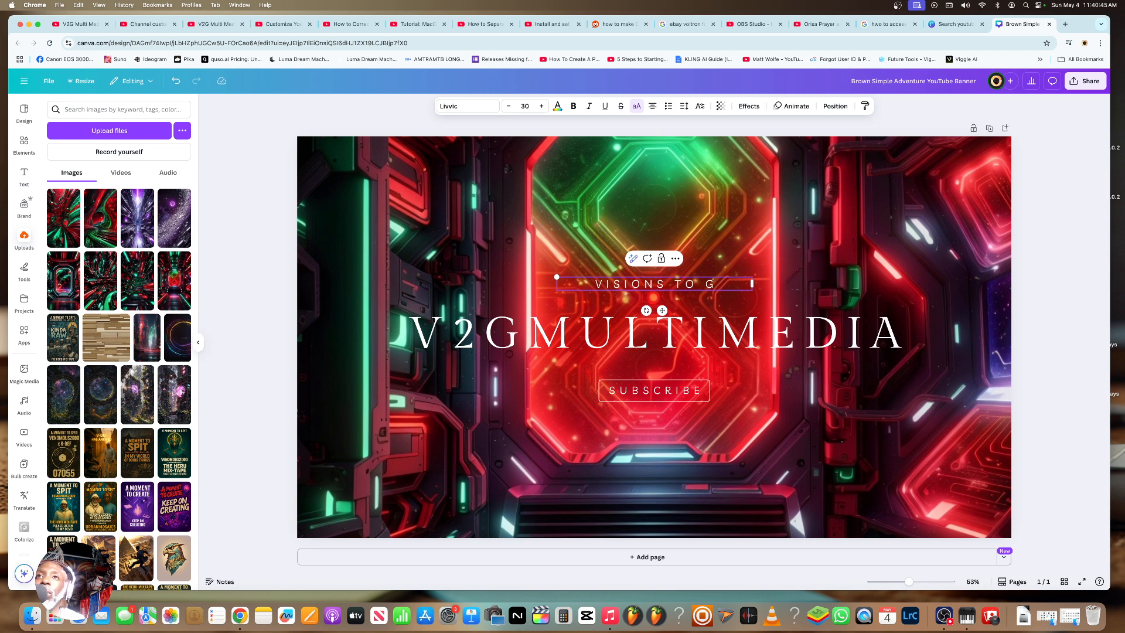
text(REATNES)
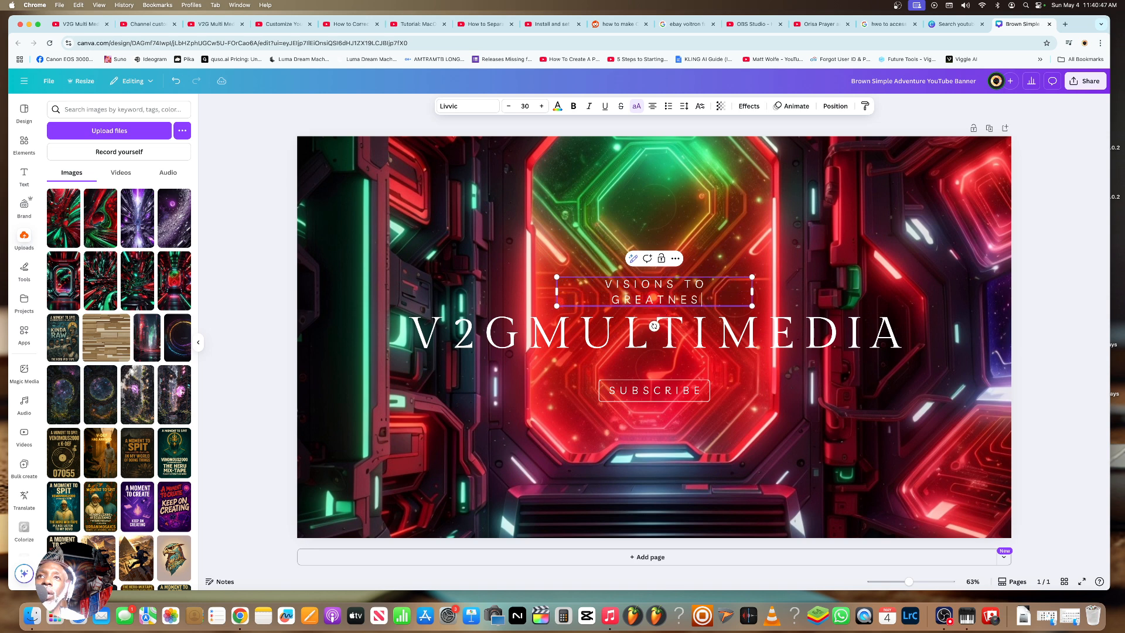
text(S)
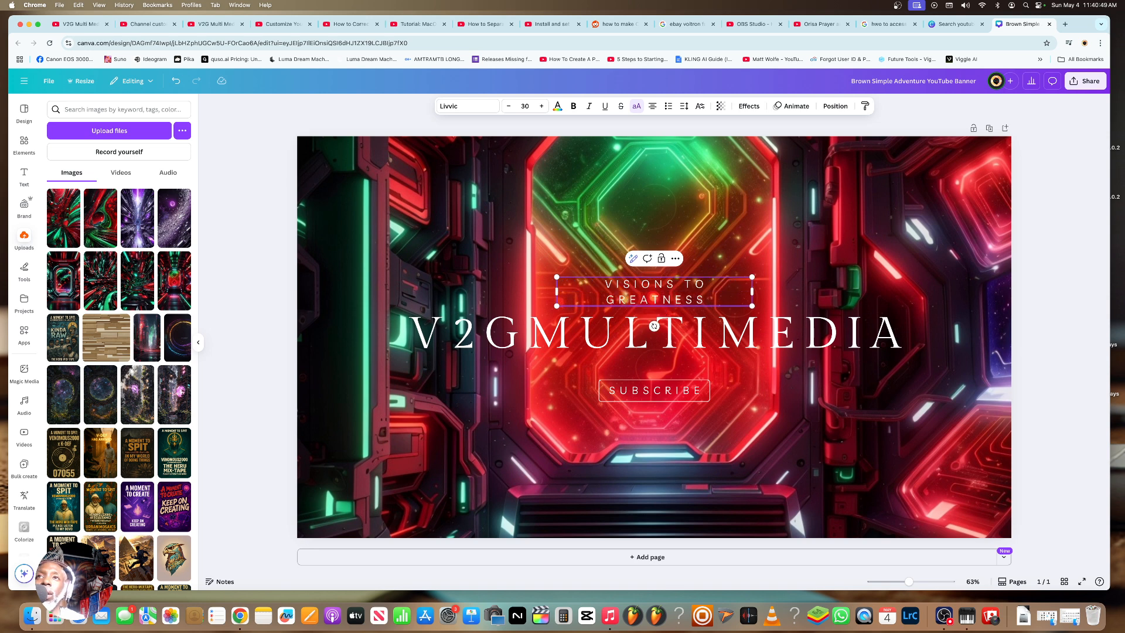
- Reword the ending of the tagline above the heading to VISIONS TO GROWTH
key(BackSpace)
key(BackSpace)
key(BackSpace)
key(BackSpace)
key(BackSpace)
key(BackSpace)
key(BackSpace)
key(BackSpace)
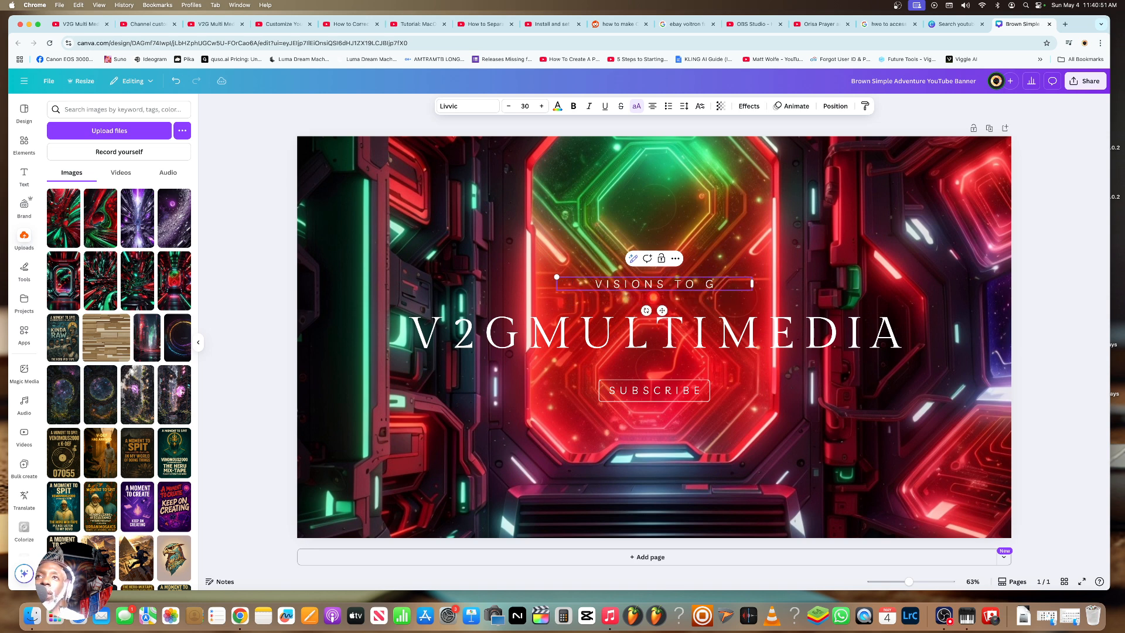
text(RWOTH)
key(BackSpace)
key(BackSpace)
key(BackSpace)
key(BackSpace)
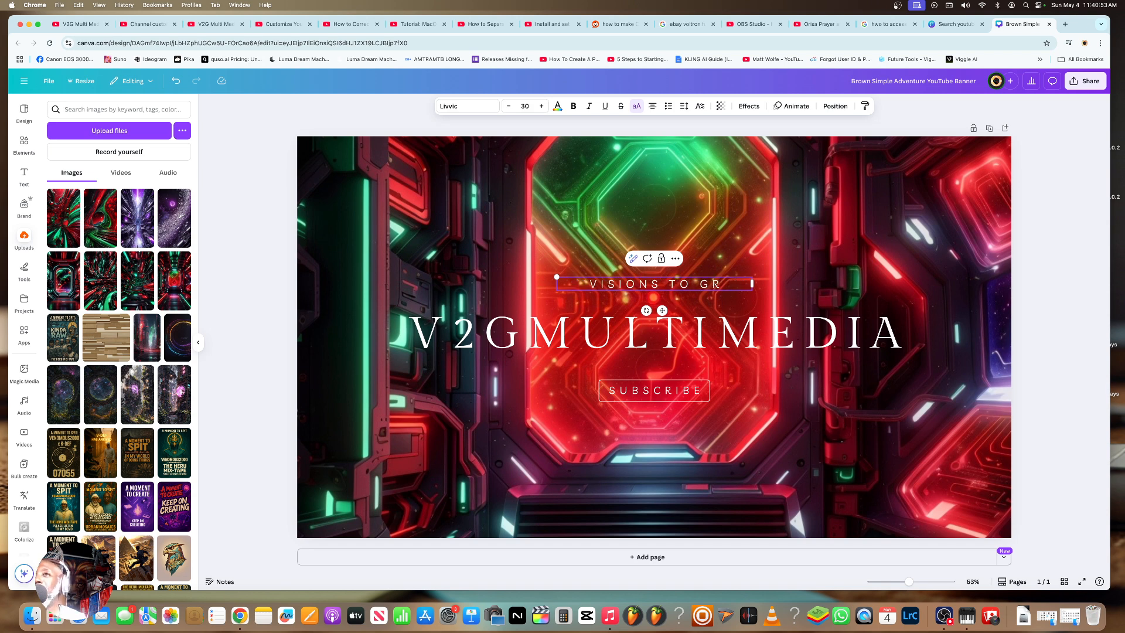
text(OWTH)
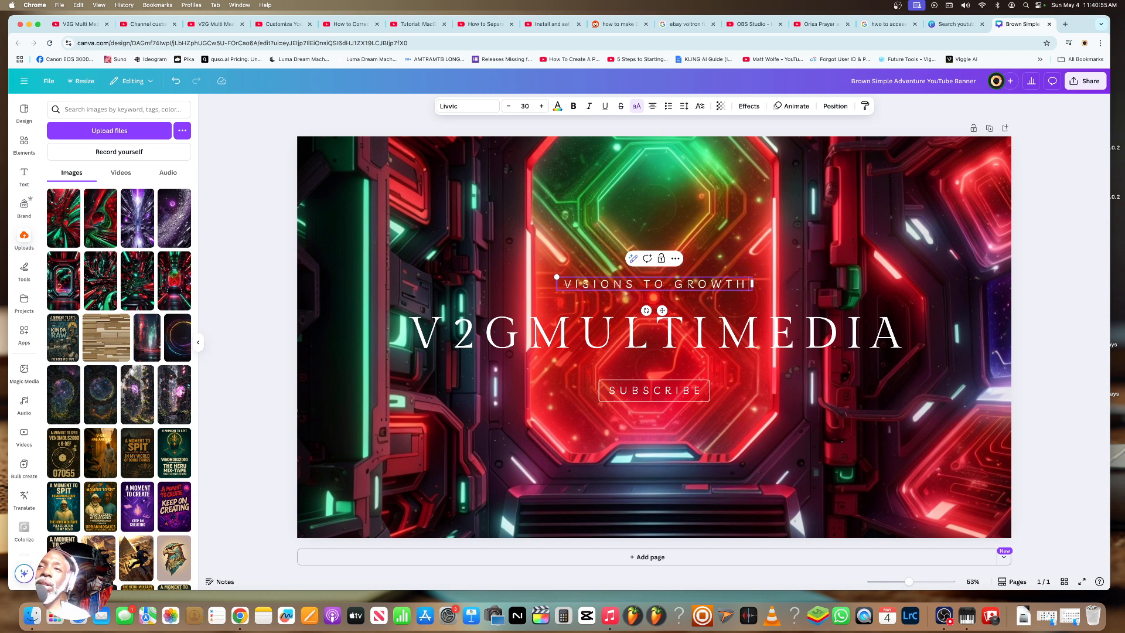
- Replace the tagline above the heading with the words PAINTING THE WORLD
key(BackSpace)
key(BackSpace)
key(BackSpace)
key(BackSpace)
key(BackSpace)
key(BackSpace)
key(BackSpace)
key(BackSpace)
key(BackSpace)
key(BackSpace)
key(BackSpace)
key(BackSpace)
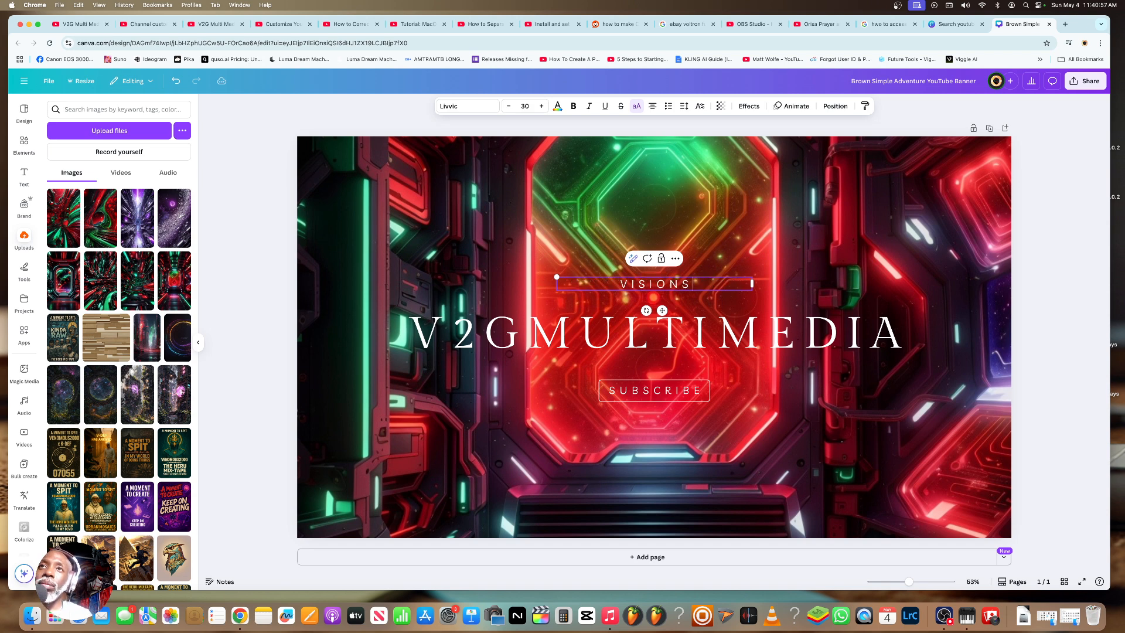
key(BackSpace)
key(BackSpace)
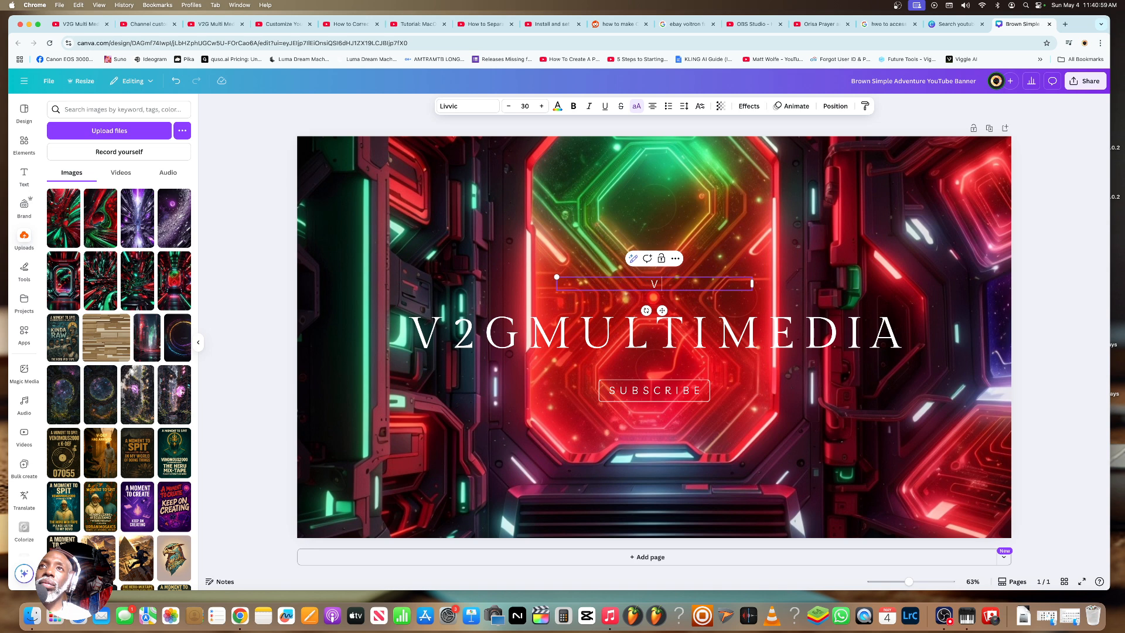
text(PAINTI)
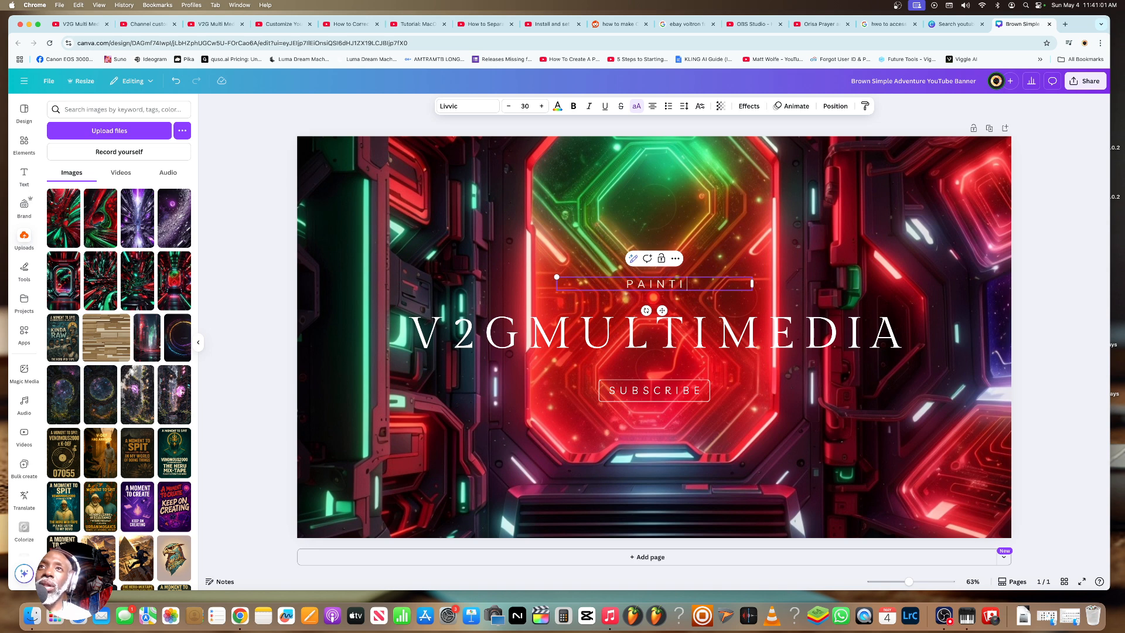
text(NG THE )
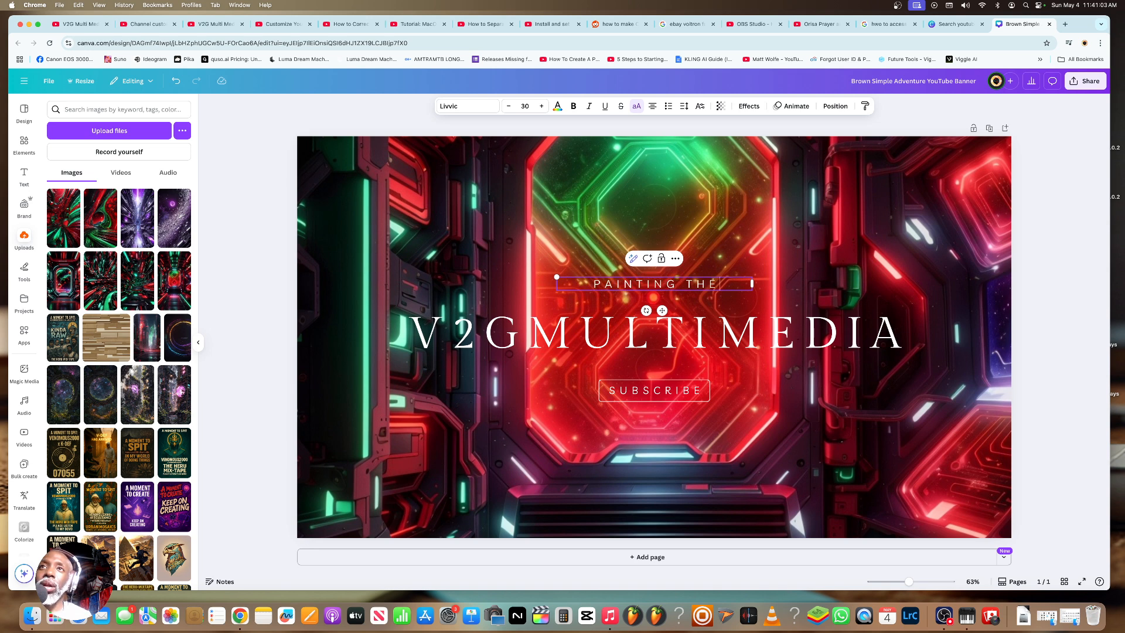
text(WORLD)
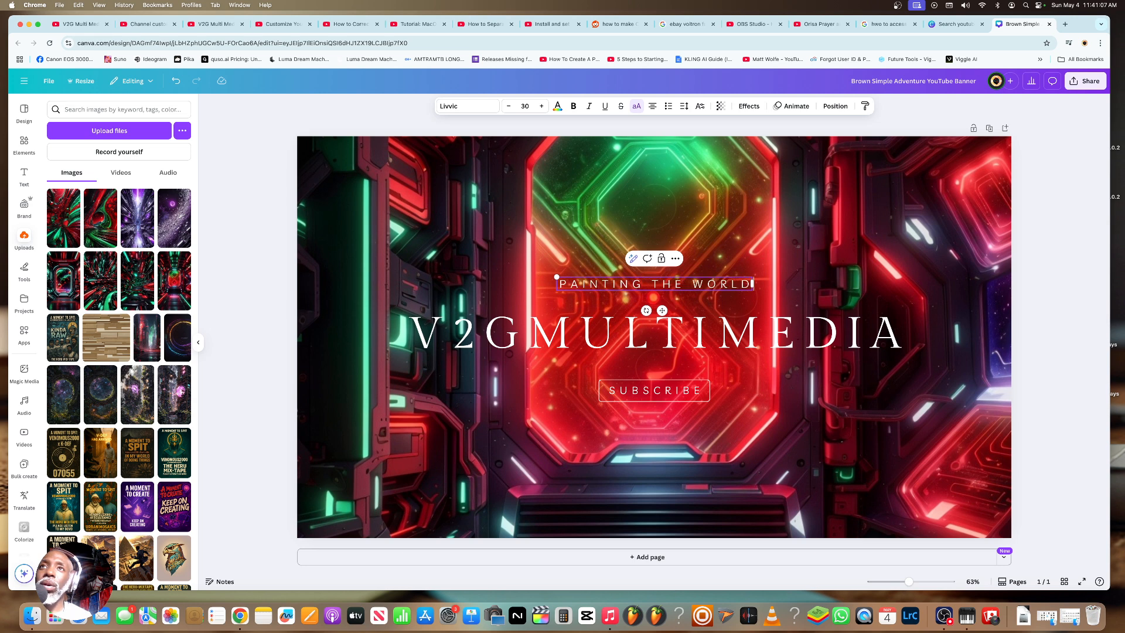
- Extend the tagline above the heading with WITH WITH CREATIVITY
text( WITH)
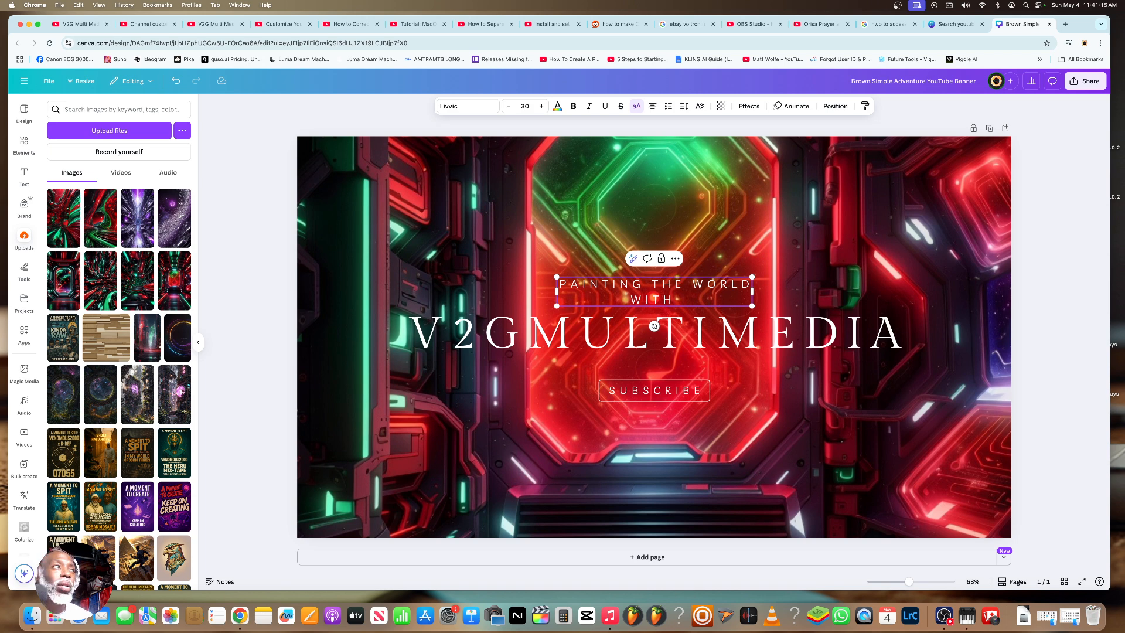
text(WITH)
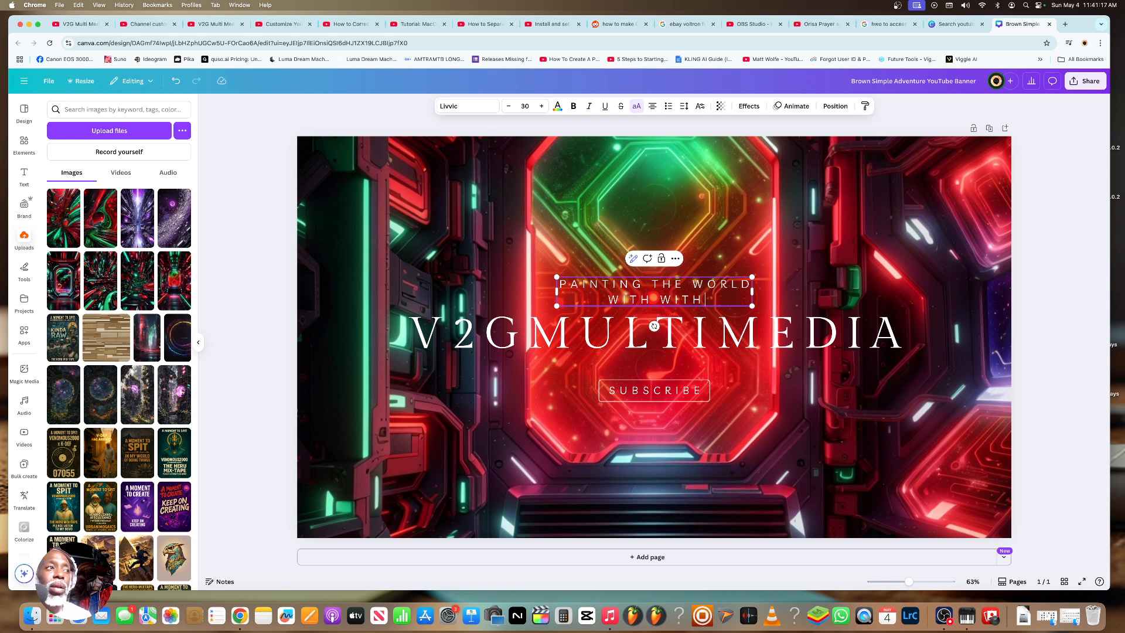
text( CREAT)
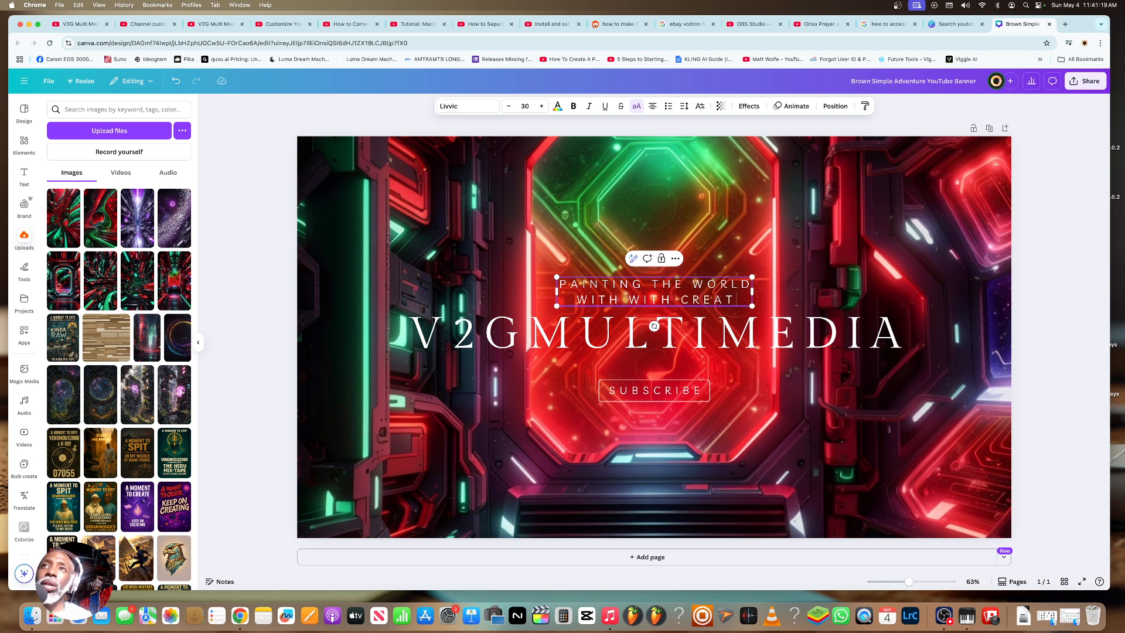
text(IVITY)
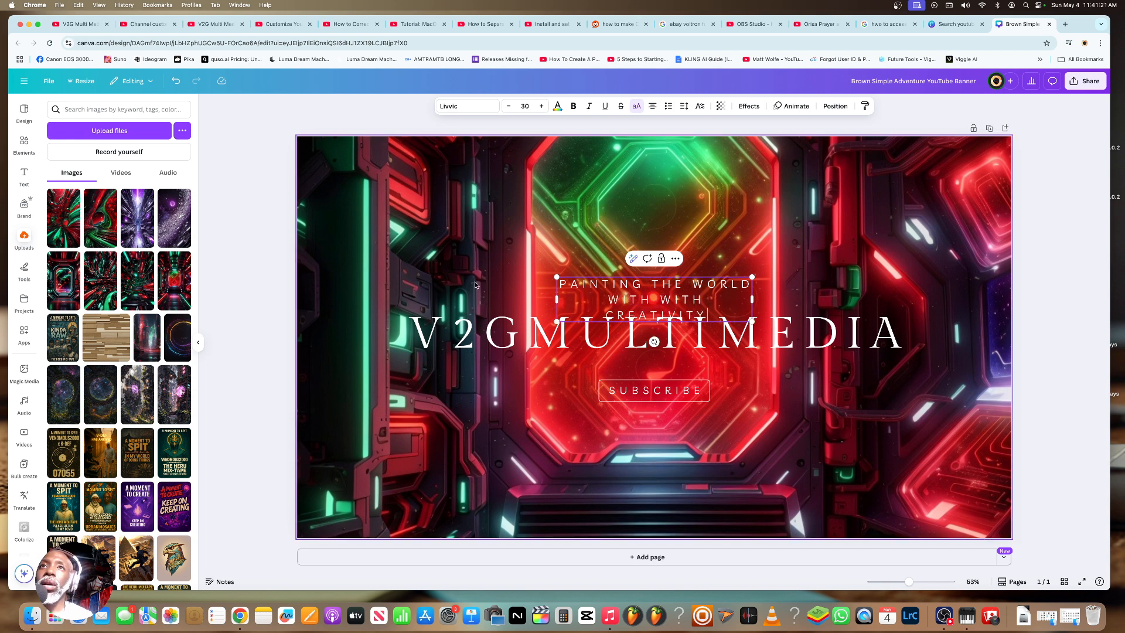
- Widen the tagline's text box on both sides so the text wraps onto two lines
drag(554, 298, 485, 298)
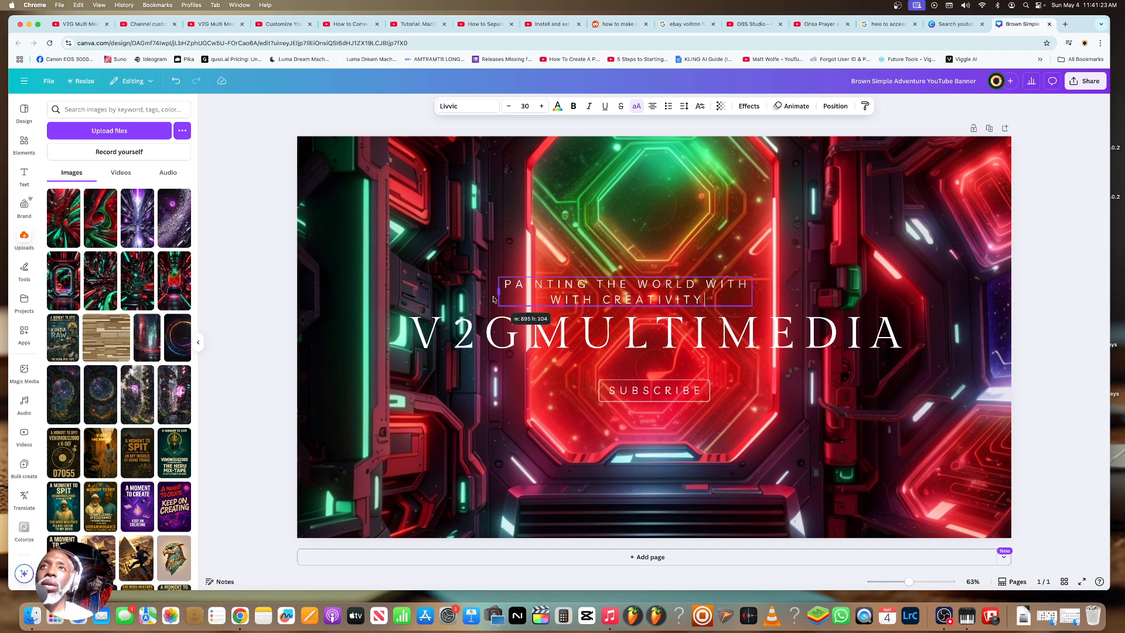
drag(754, 291, 802, 289)
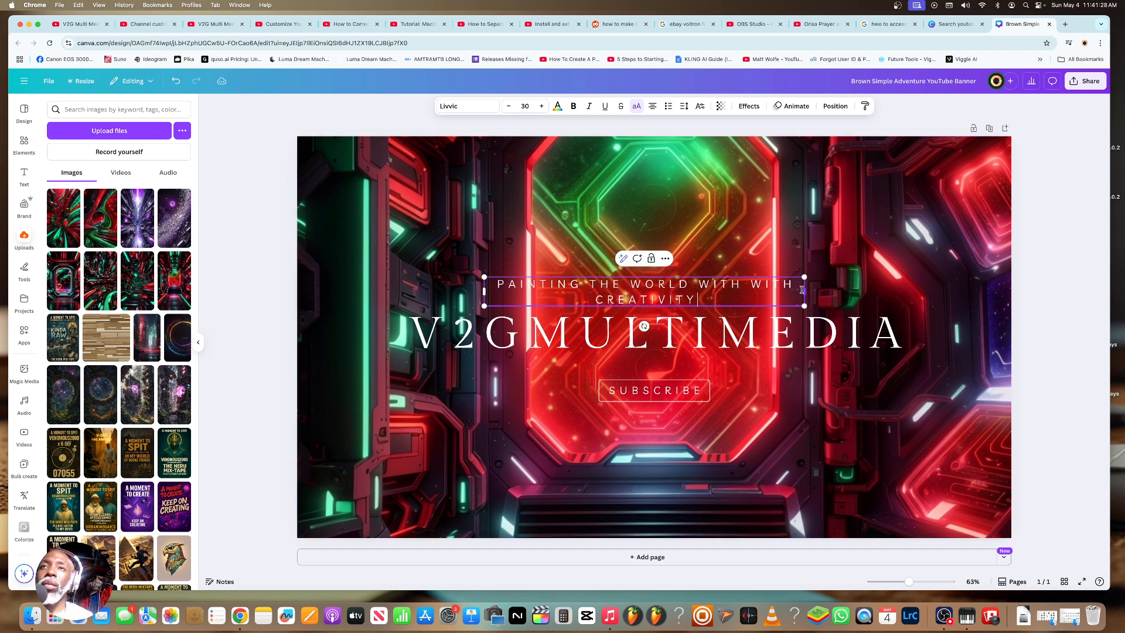
click(764, 394)
- Try the Background effect on the tagline, and replace it with the Echo effect in black
click(760, 287)
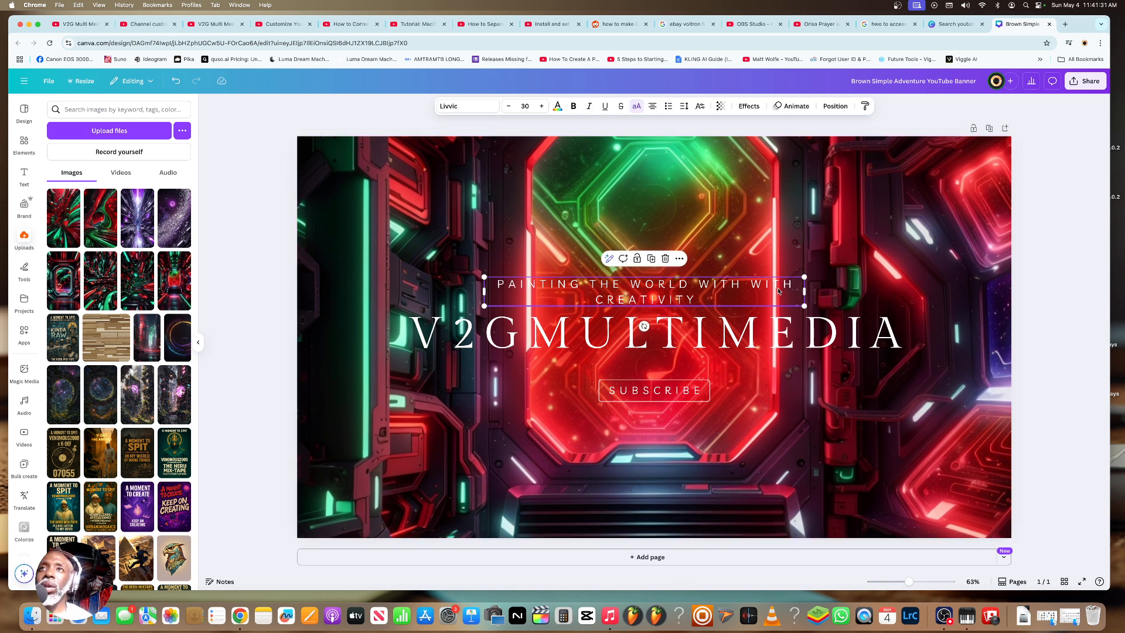
click(748, 106)
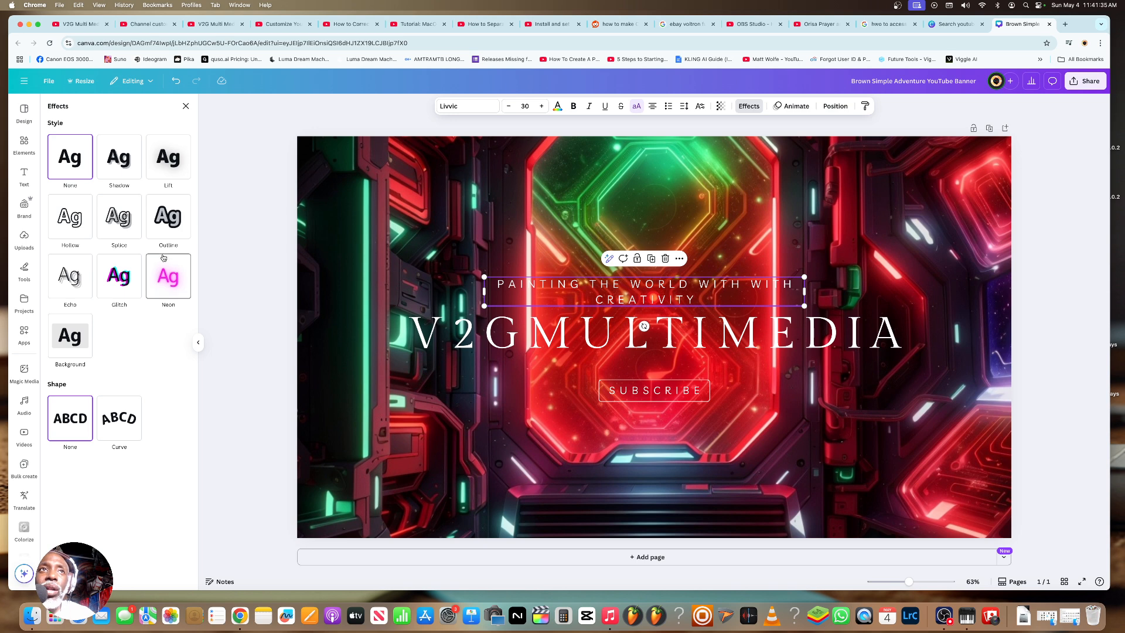
click(77, 335)
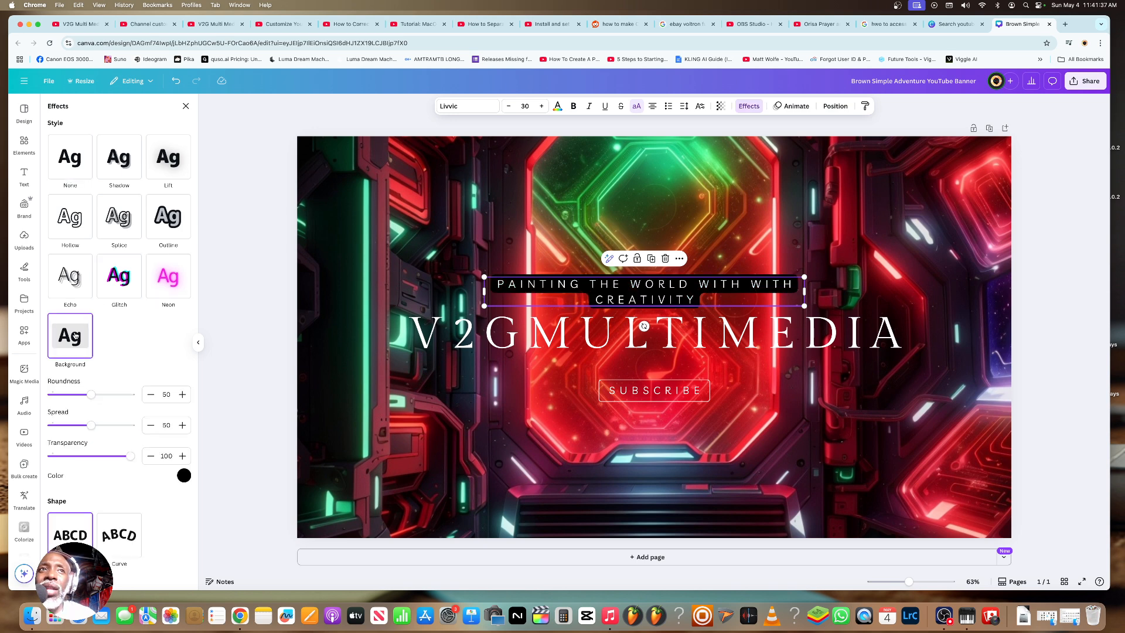
click(71, 287)
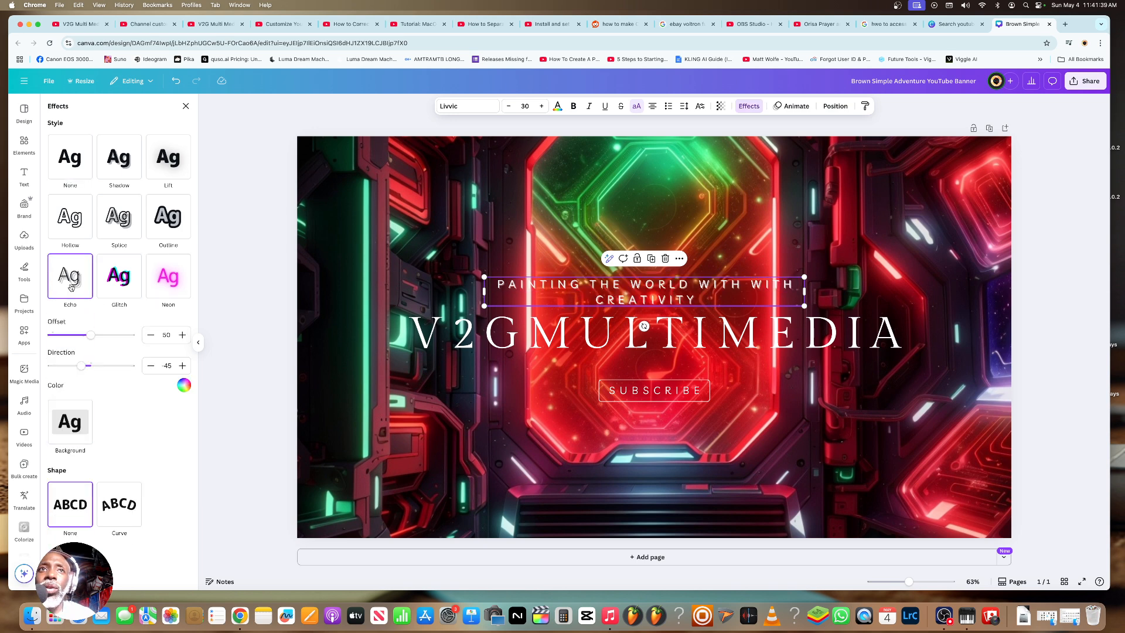
click(183, 386)
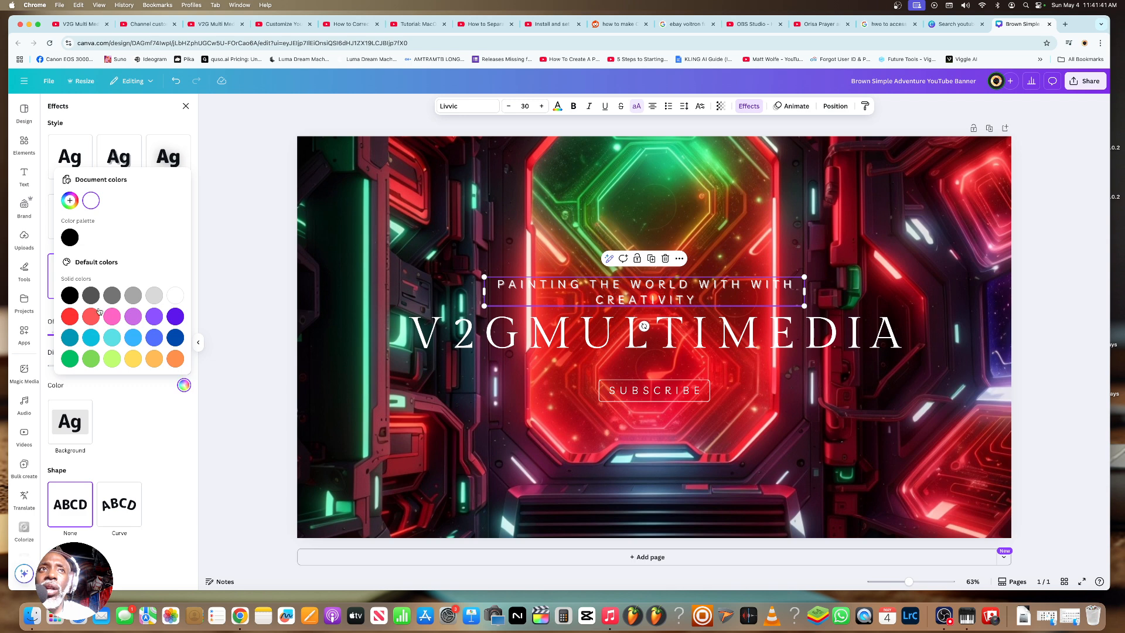
click(69, 296)
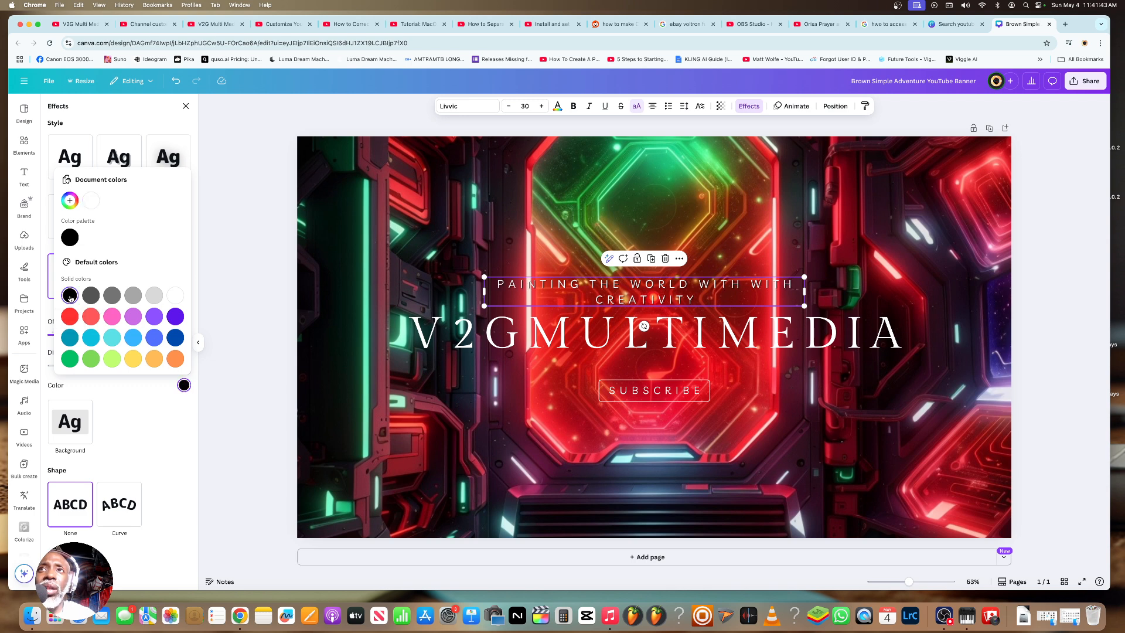
- Apply the Echo effect in black to the V2GMULTIMEDIA heading
click(564, 343)
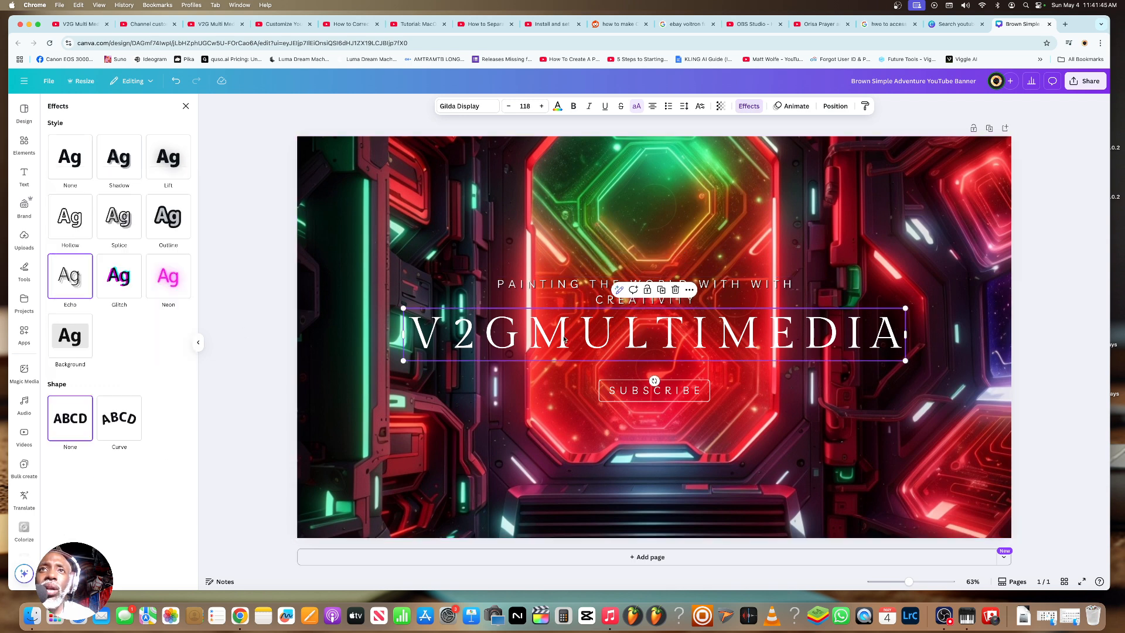
click(70, 277)
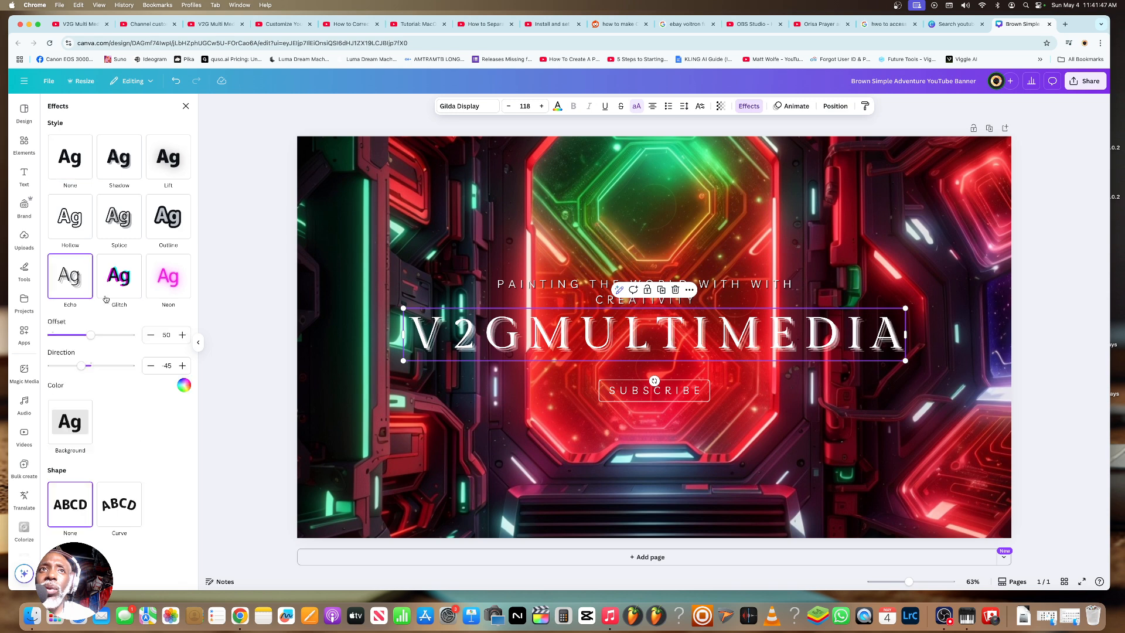
click(184, 386)
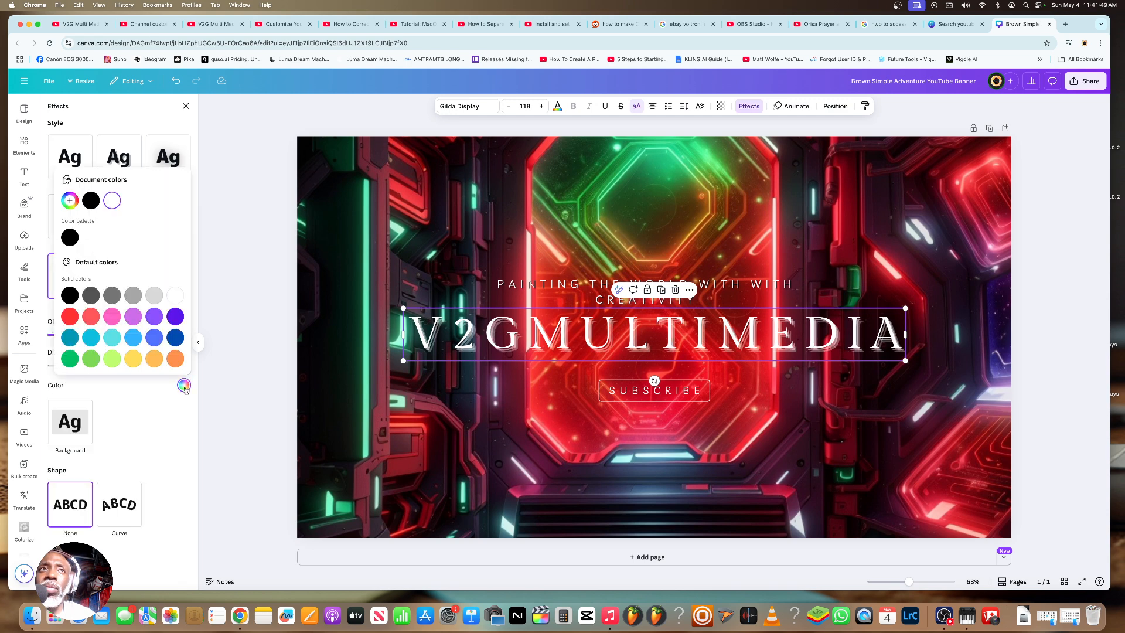
click(69, 237)
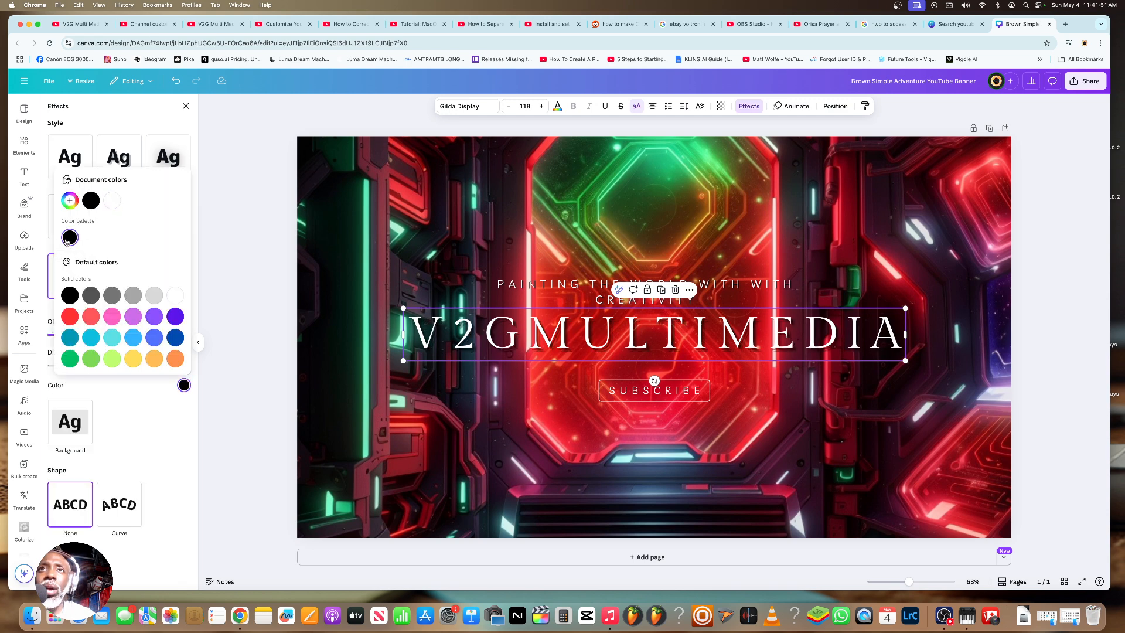
click(255, 370)
click(255, 370)
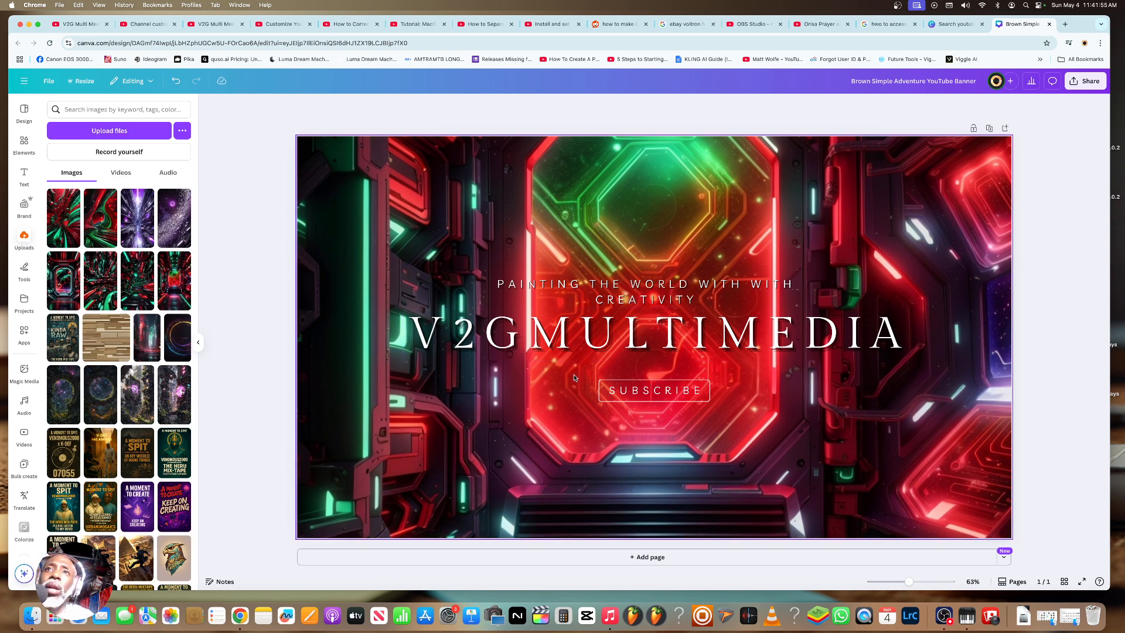
- Apply the Echo effect in black to the SUBSCRIBE text below the heading
click(640, 391)
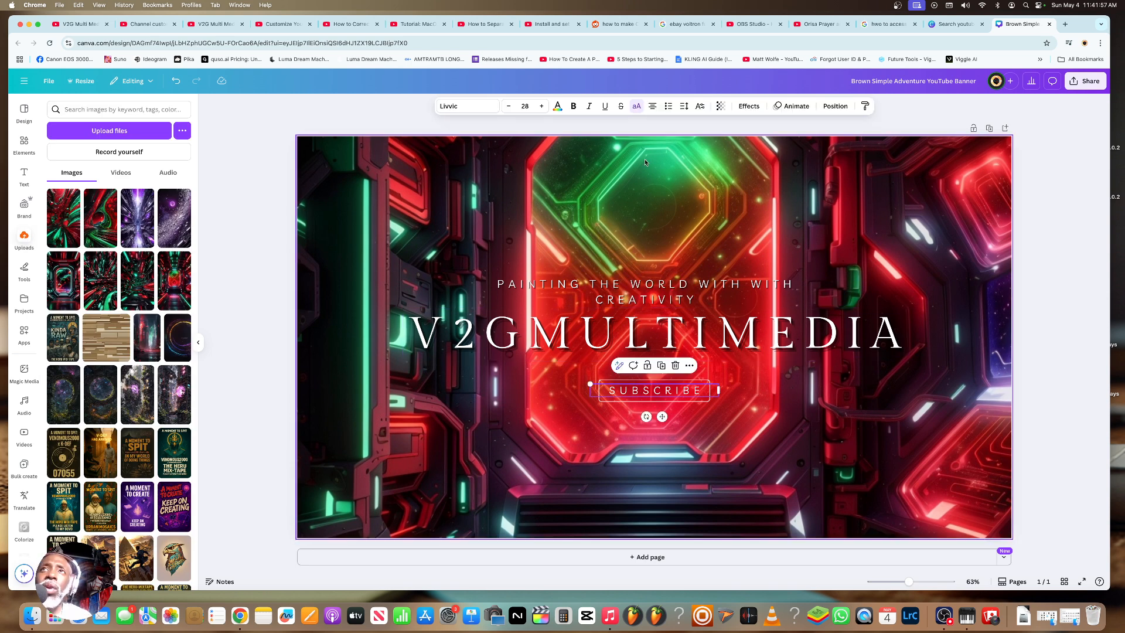
click(741, 107)
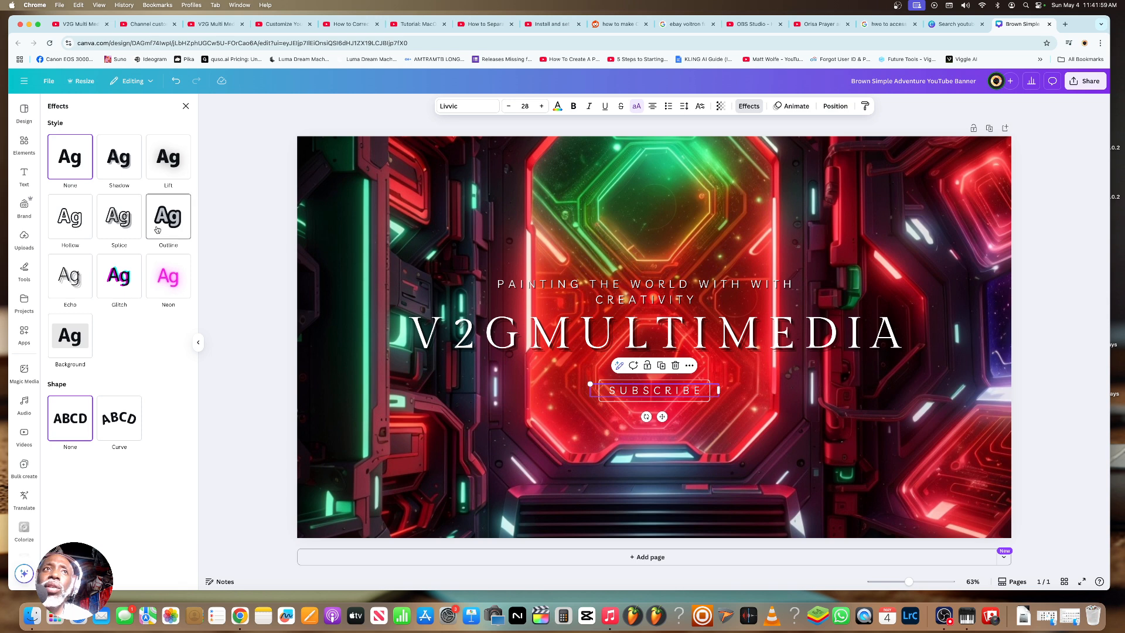
click(70, 275)
click(184, 386)
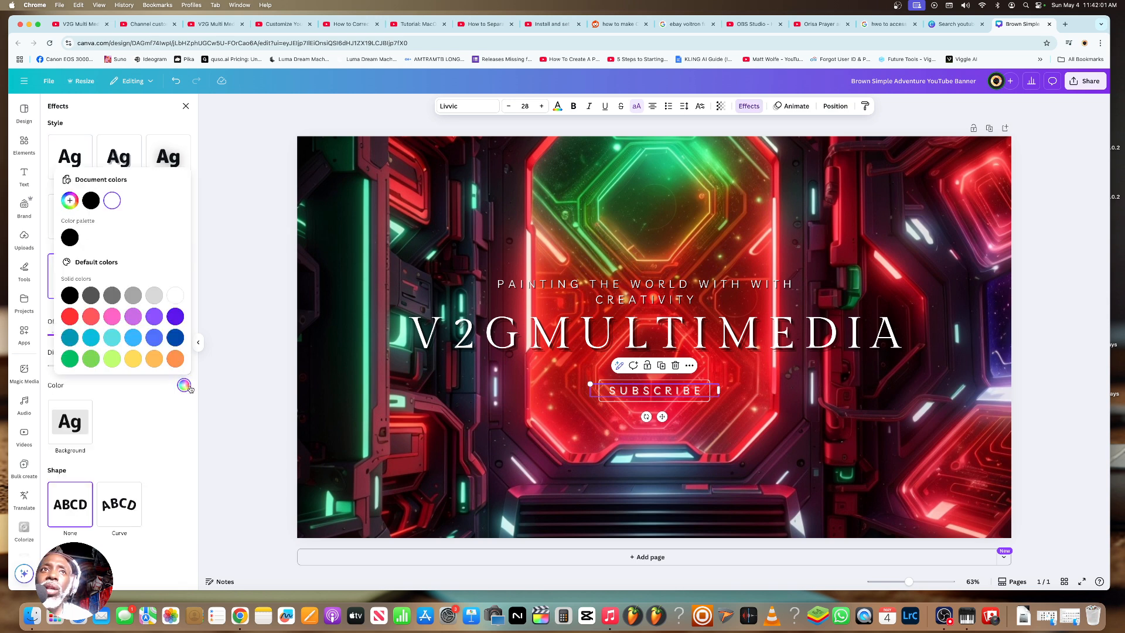
click(70, 292)
click(231, 297)
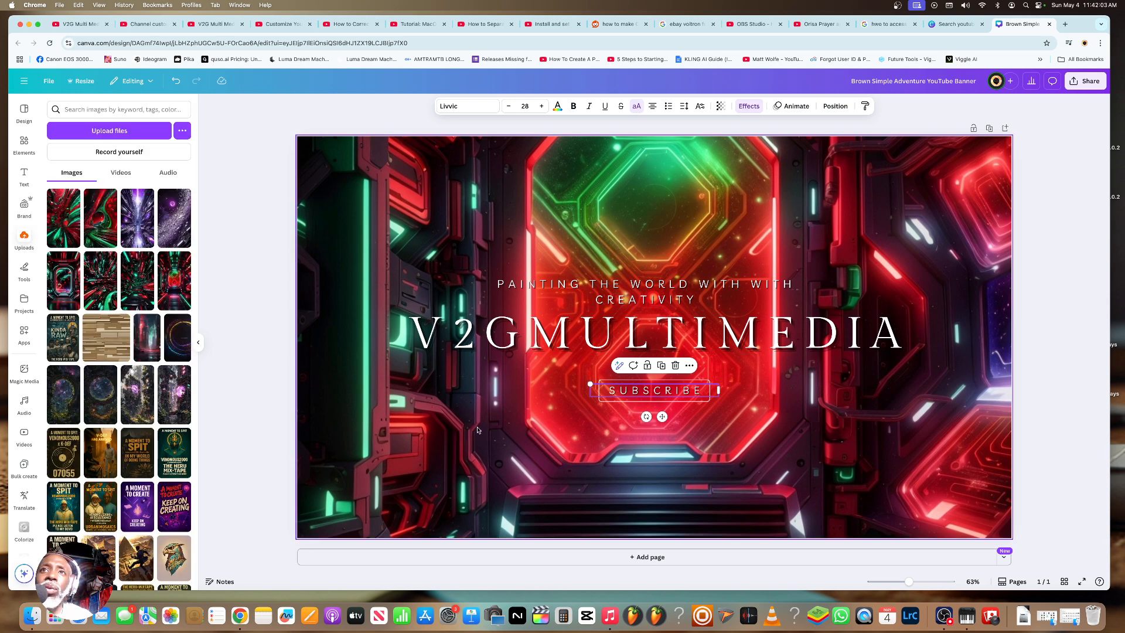
click(557, 462)
click(602, 400)
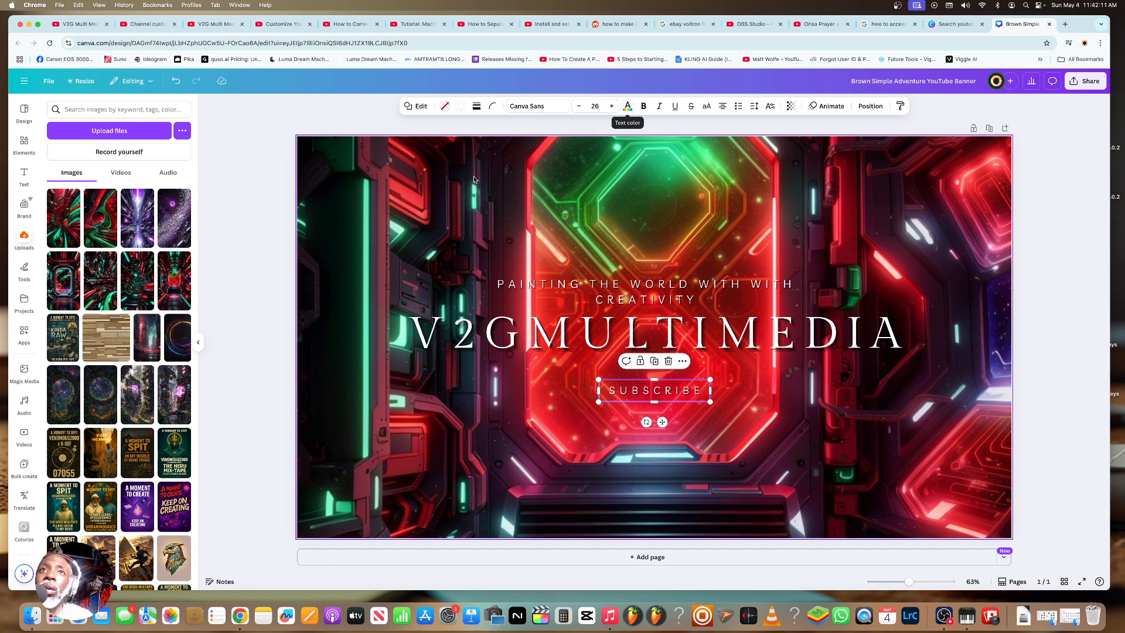
click(270, 222)
- Color only the letter V at the start of the V2GMULTIMEDIA heading red
click(508, 332)
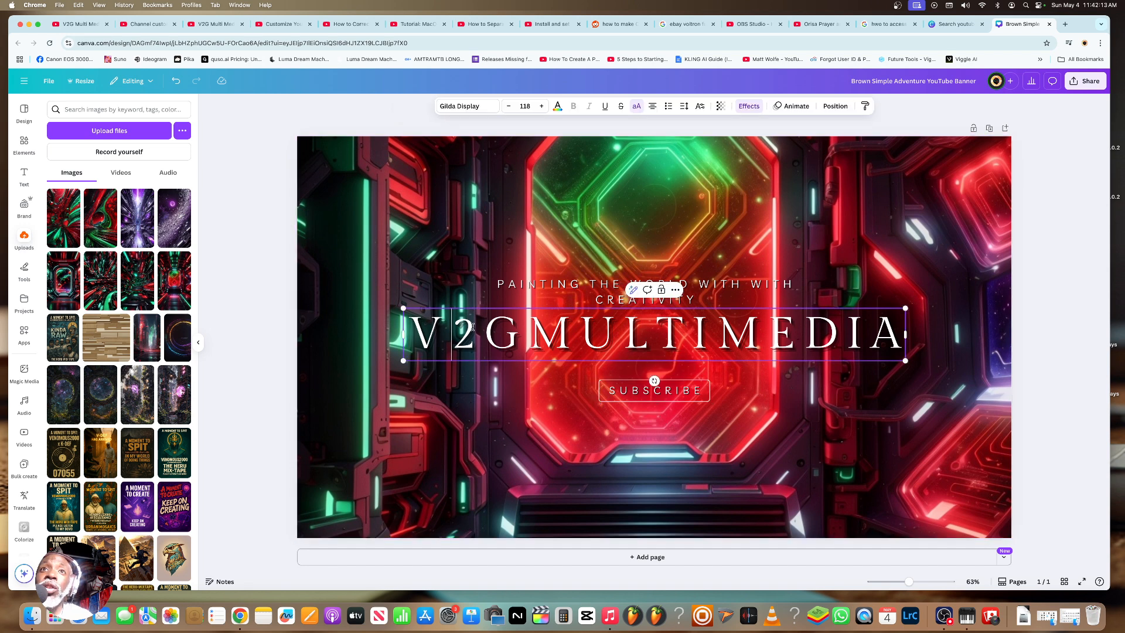
double_click(509, 332)
click(509, 333)
drag(509, 332, 410, 332)
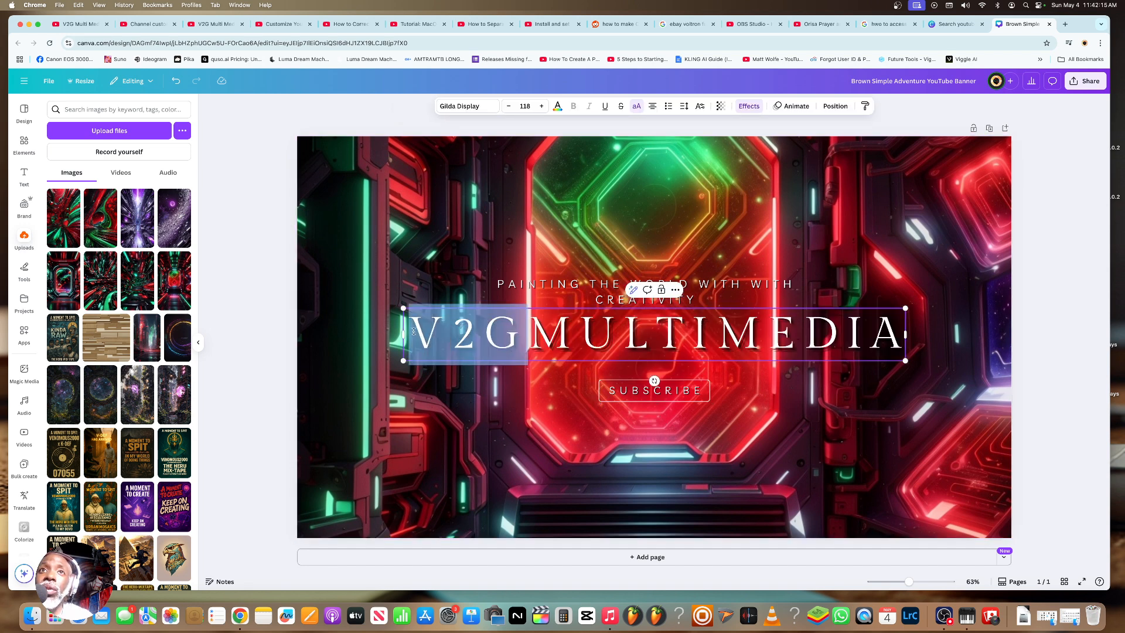
click(454, 360)
drag(415, 339, 435, 335)
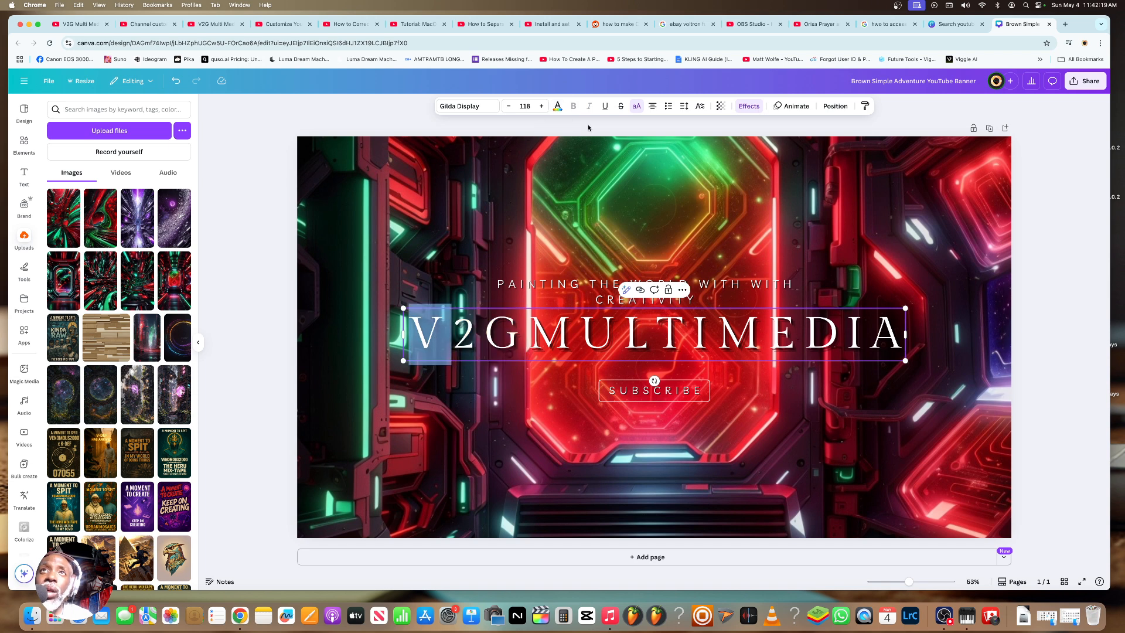
click(558, 106)
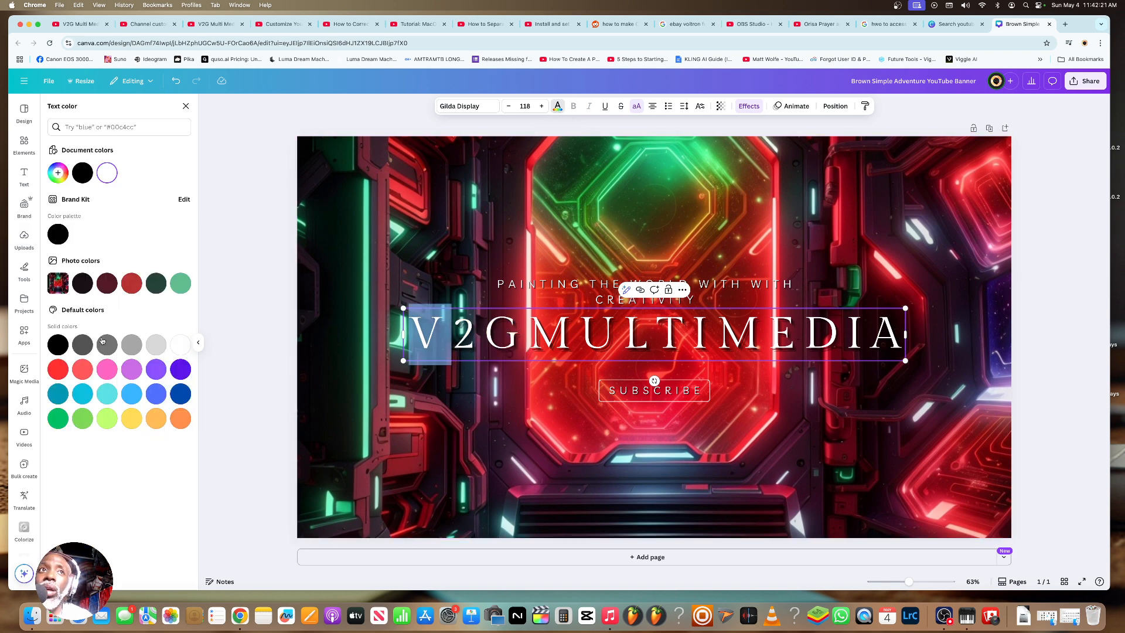
click(58, 370)
click(410, 261)
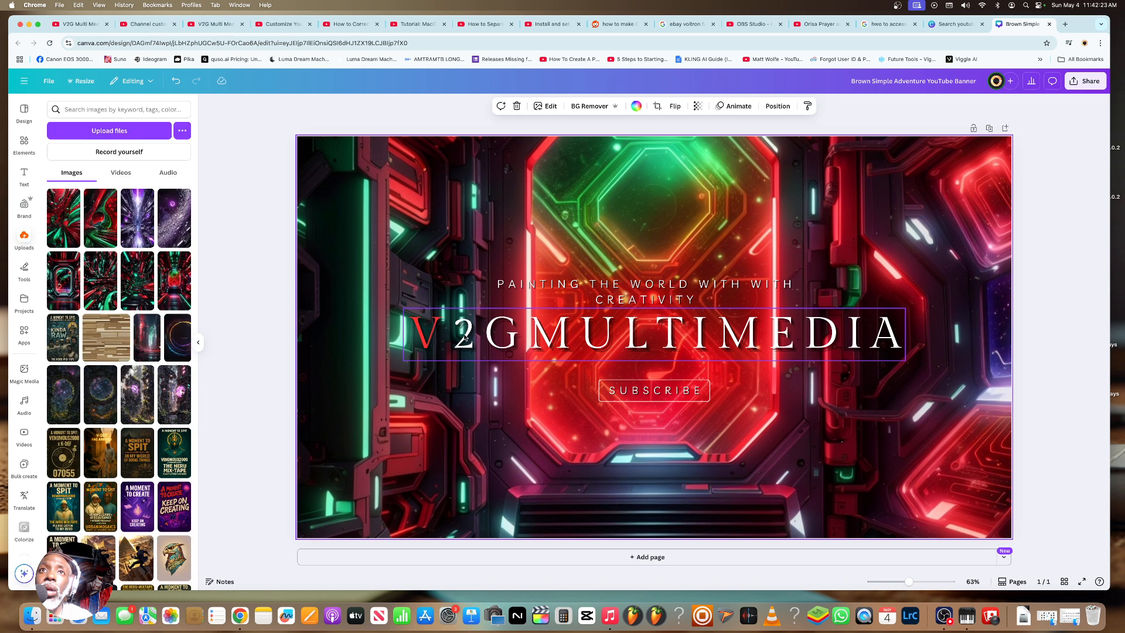
- Color only the digit 2 in the V2GMULTIMEDIA heading black
double_click(466, 338)
drag(472, 335, 457, 336)
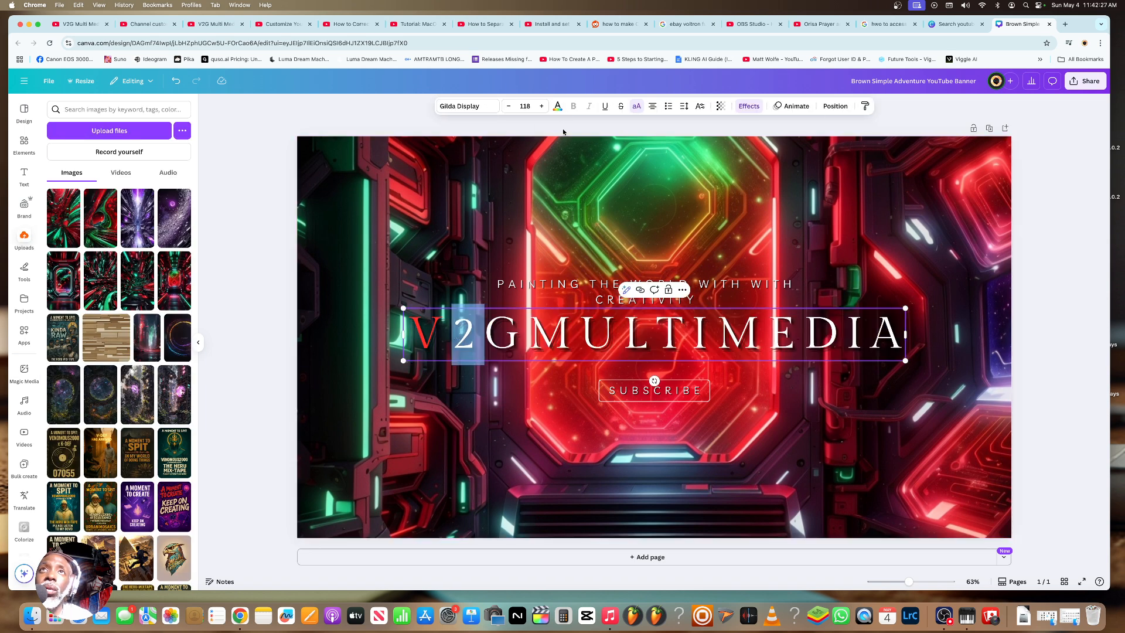
click(557, 106)
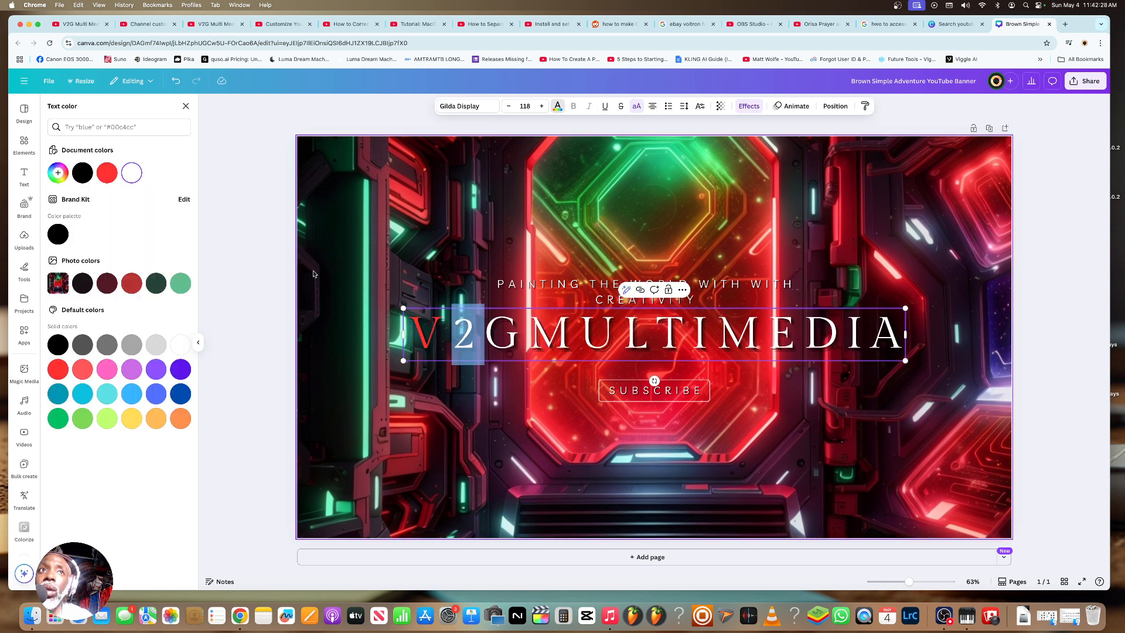
click(58, 345)
click(275, 293)
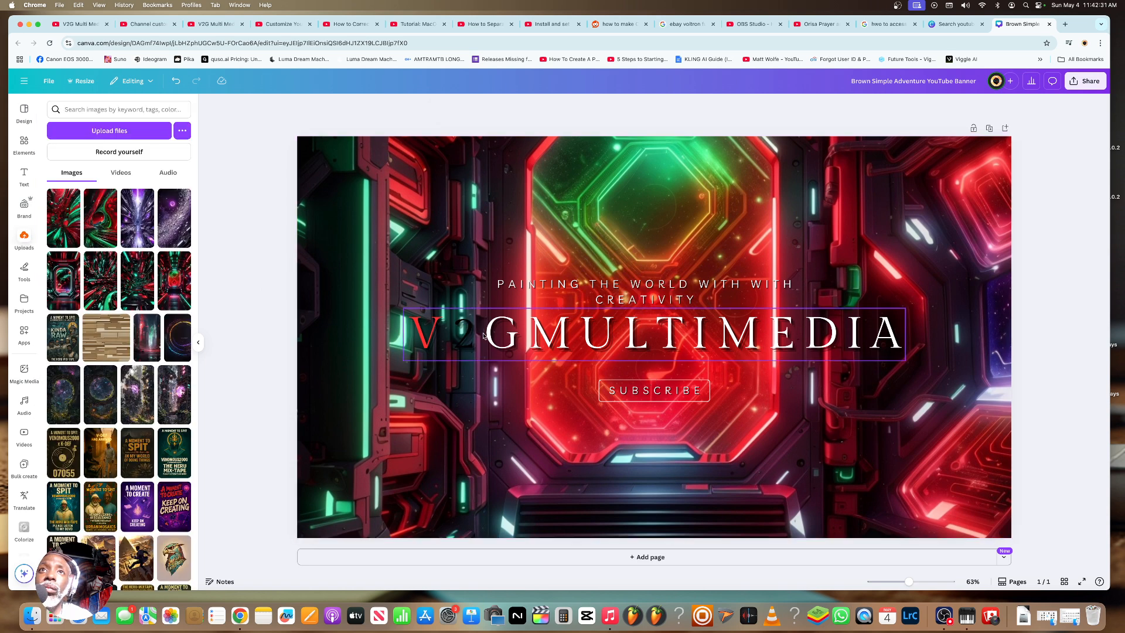
- Color only the letter G in the V2GMULTIMEDIA heading light green, using the green from the photo colors
double_click(509, 338)
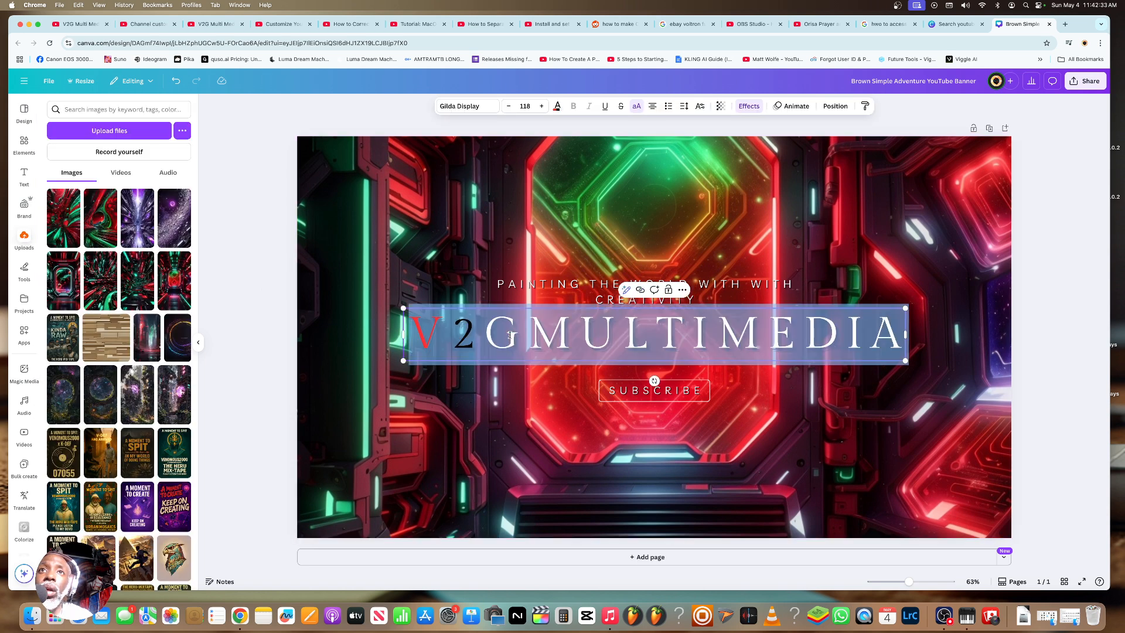
double_click(500, 335)
click(487, 334)
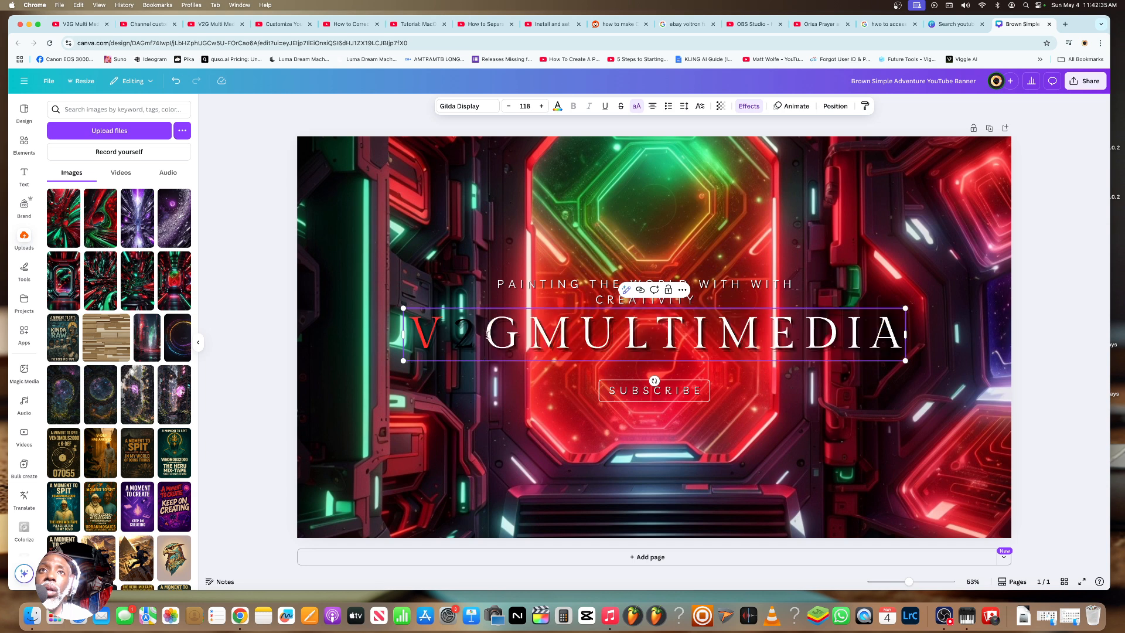
drag(502, 335, 510, 335)
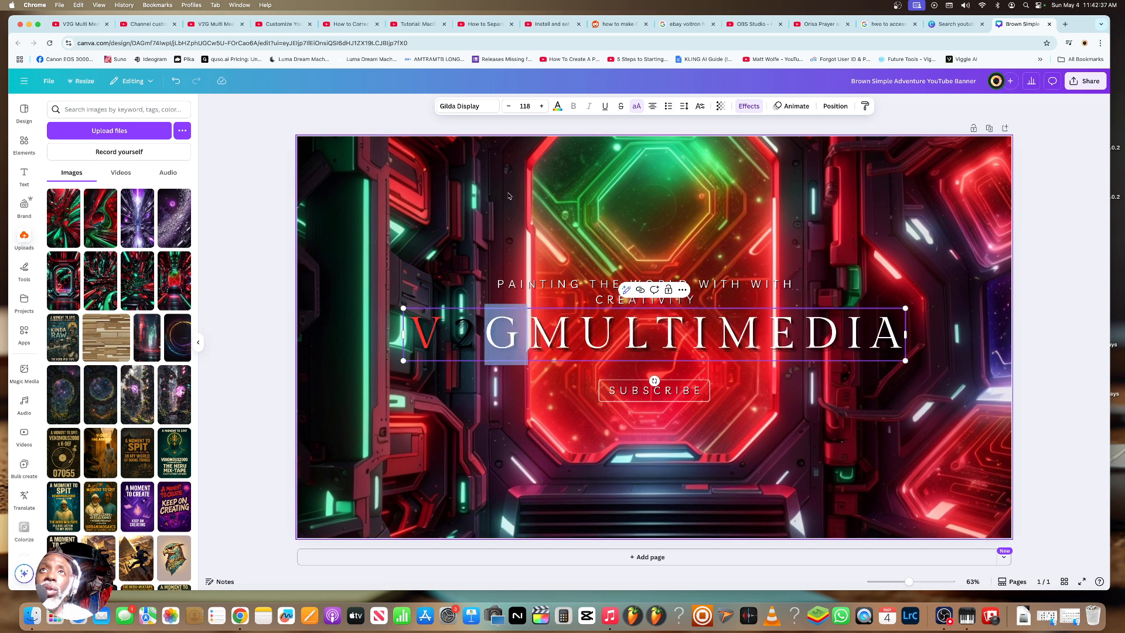
click(557, 107)
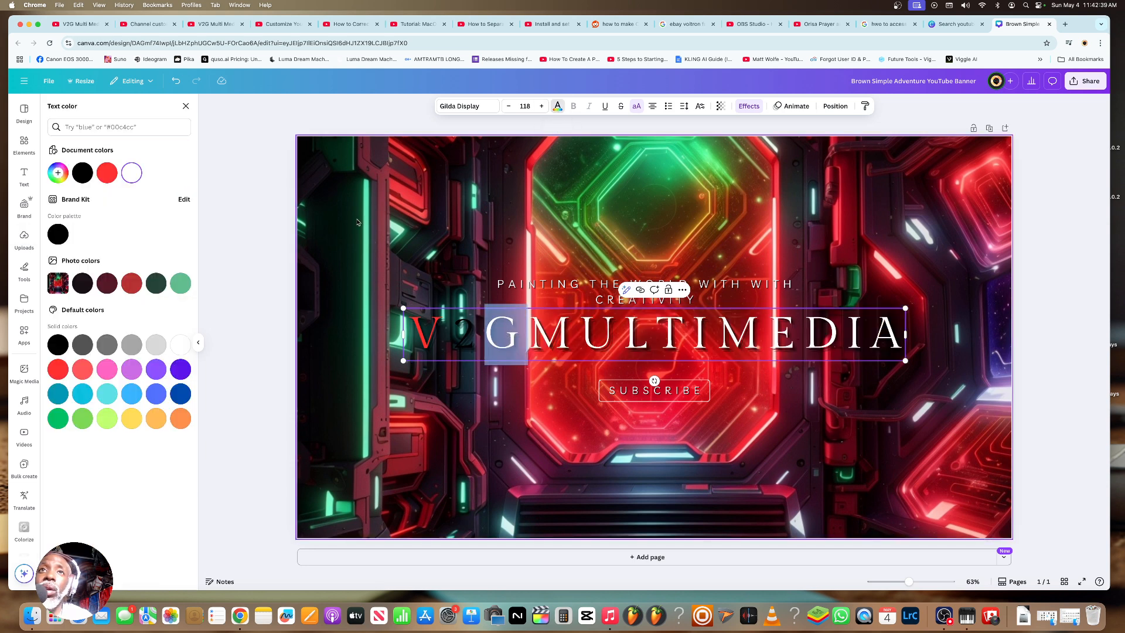
click(181, 284)
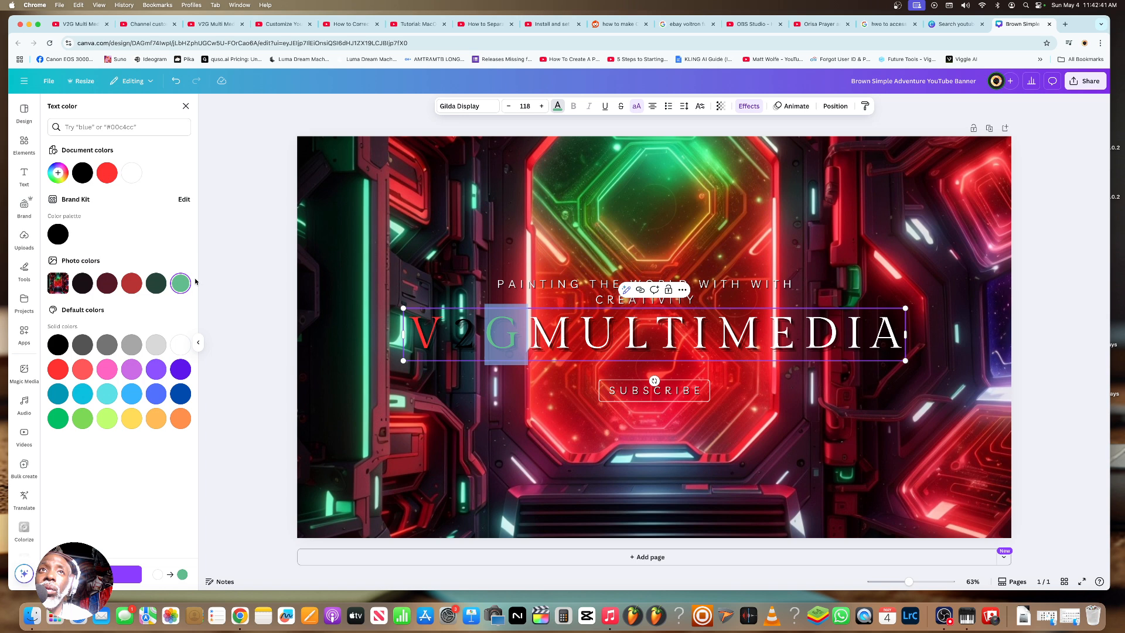
click(265, 246)
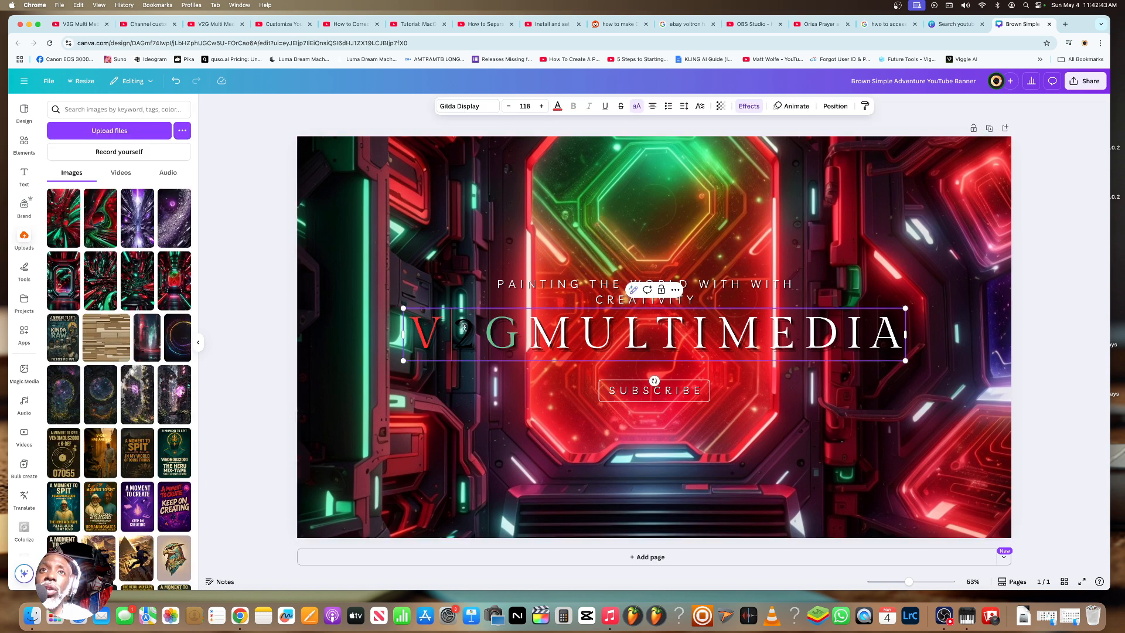
- Try white as the Echo effect color of the V2GMULTIMEDIA heading, and undo that change
drag(461, 329, 472, 329)
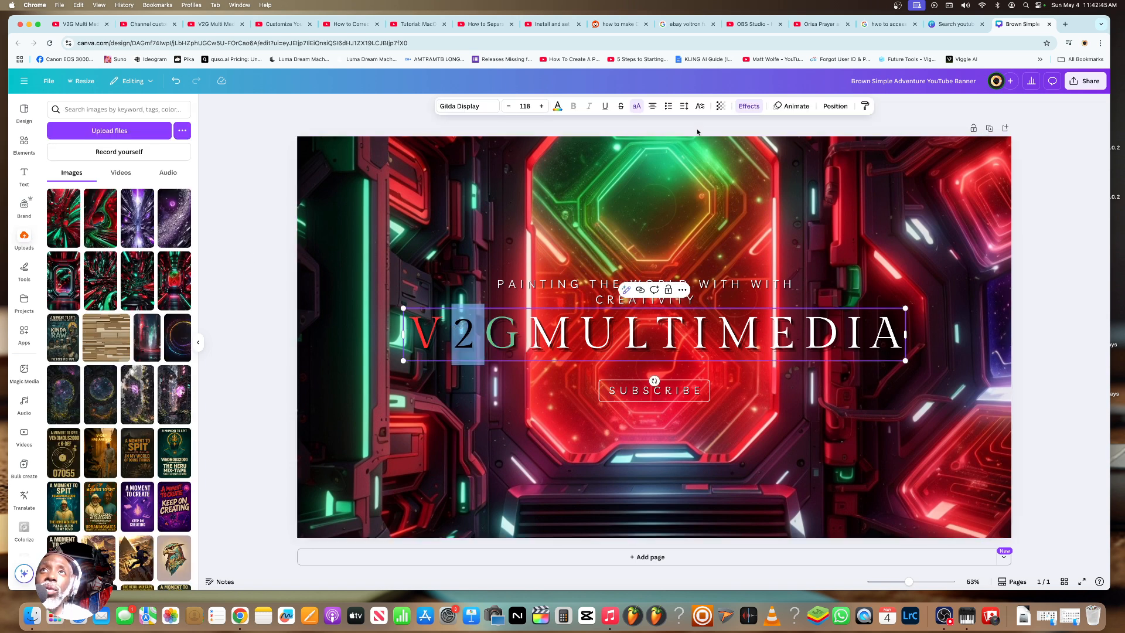
click(748, 107)
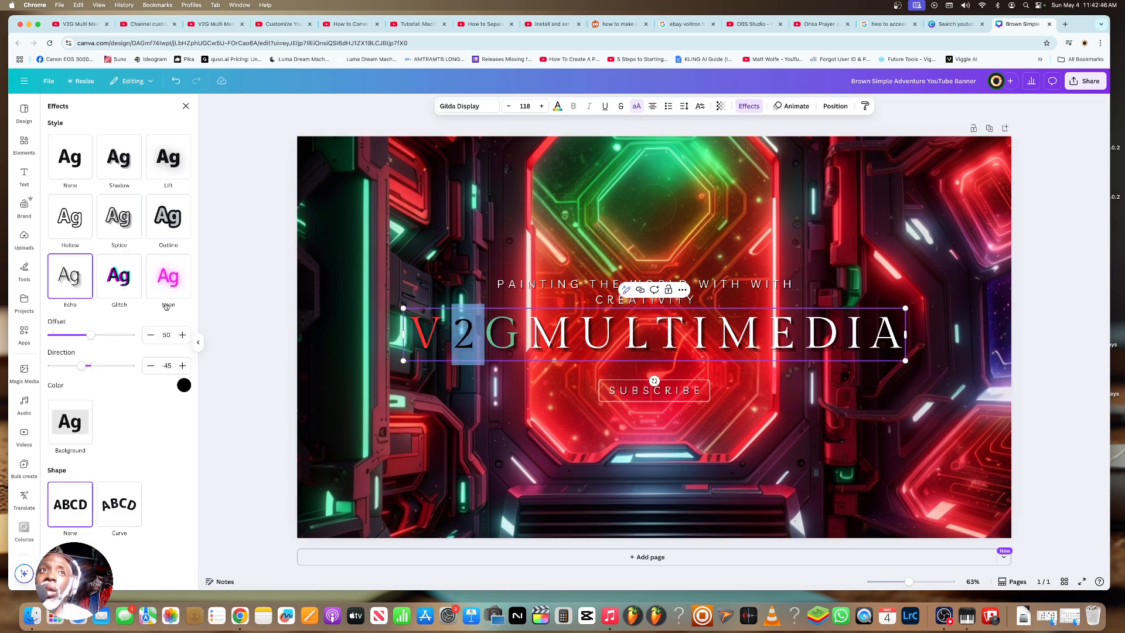
click(184, 384)
click(178, 294)
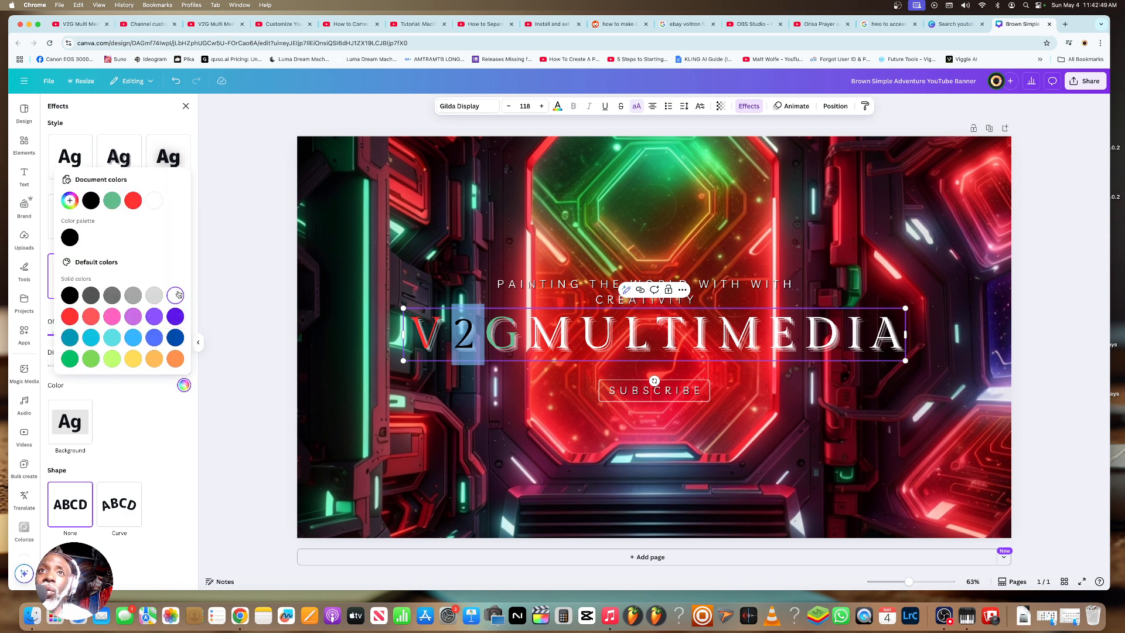
click(252, 285)
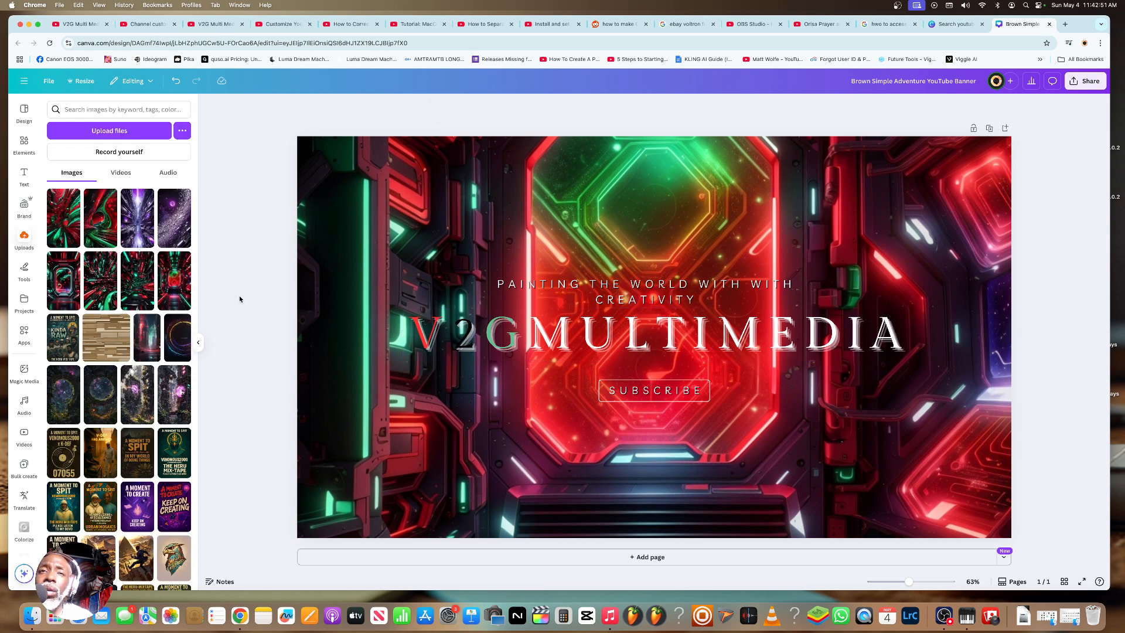
click(175, 82)
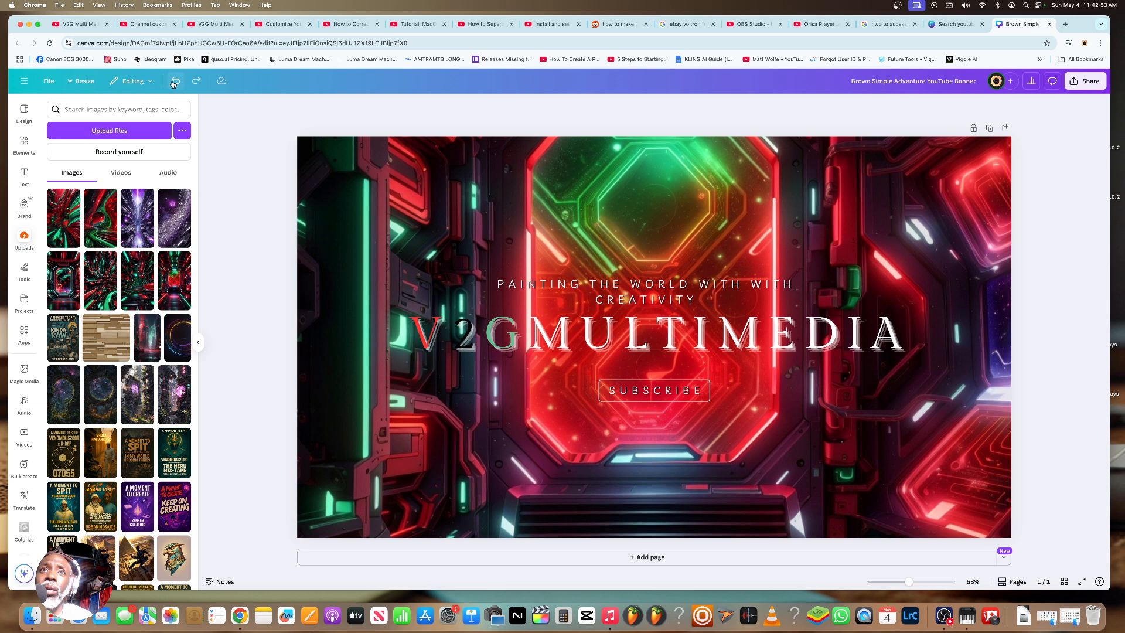
click(175, 85)
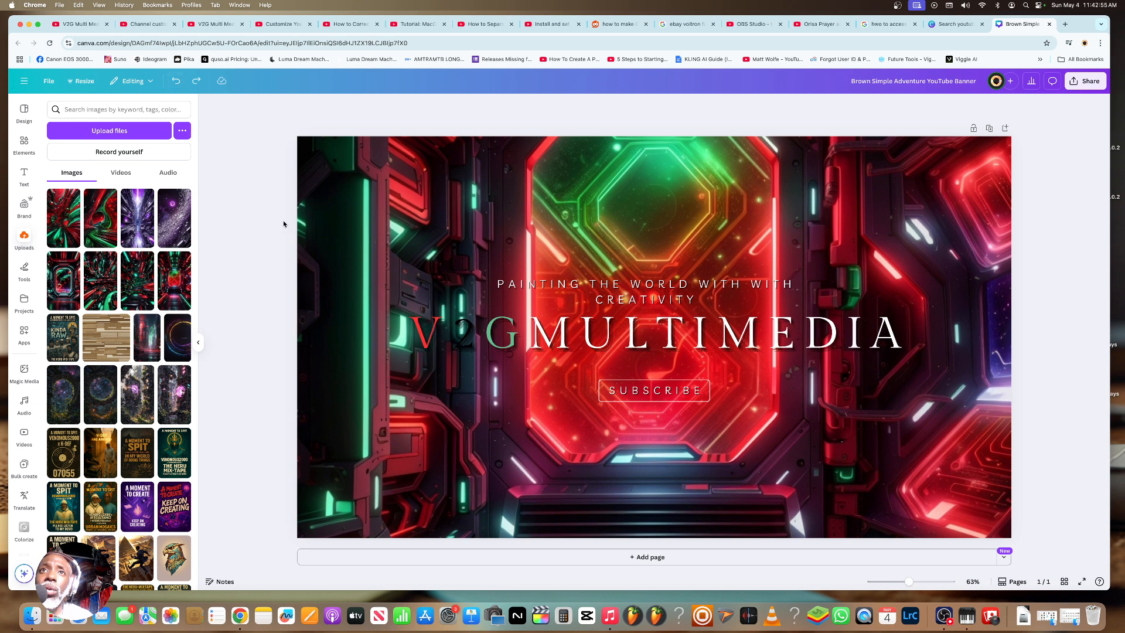
- Apply the solid black default color to only the digit 2 in the V2GMULTIMEDIA heading
click(468, 333)
click(469, 333)
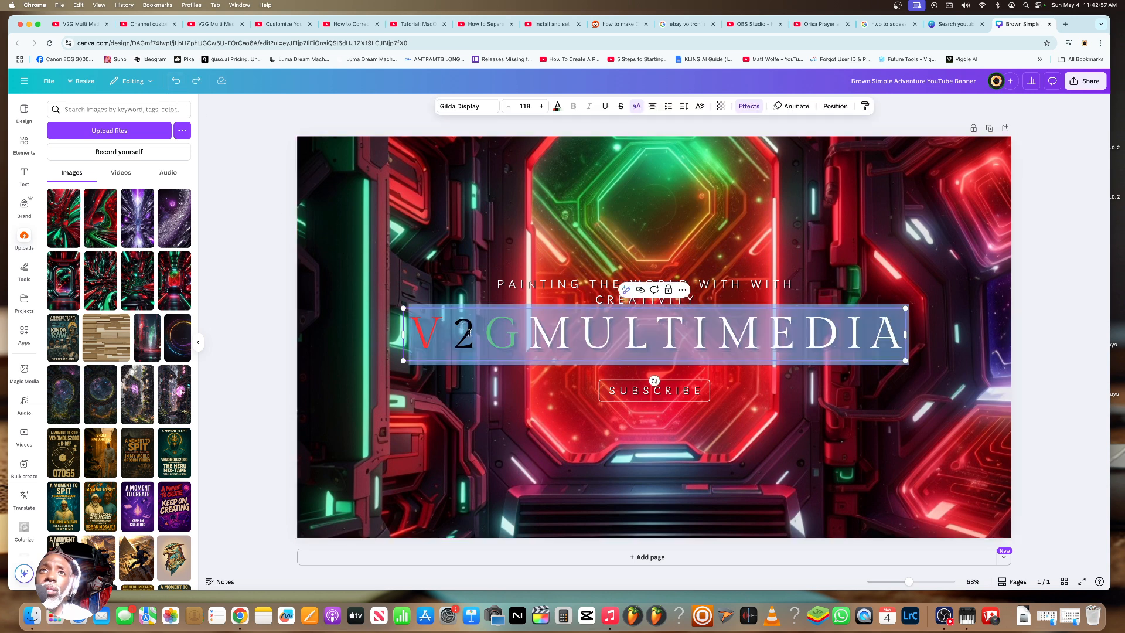
click(470, 334)
drag(470, 335, 461, 335)
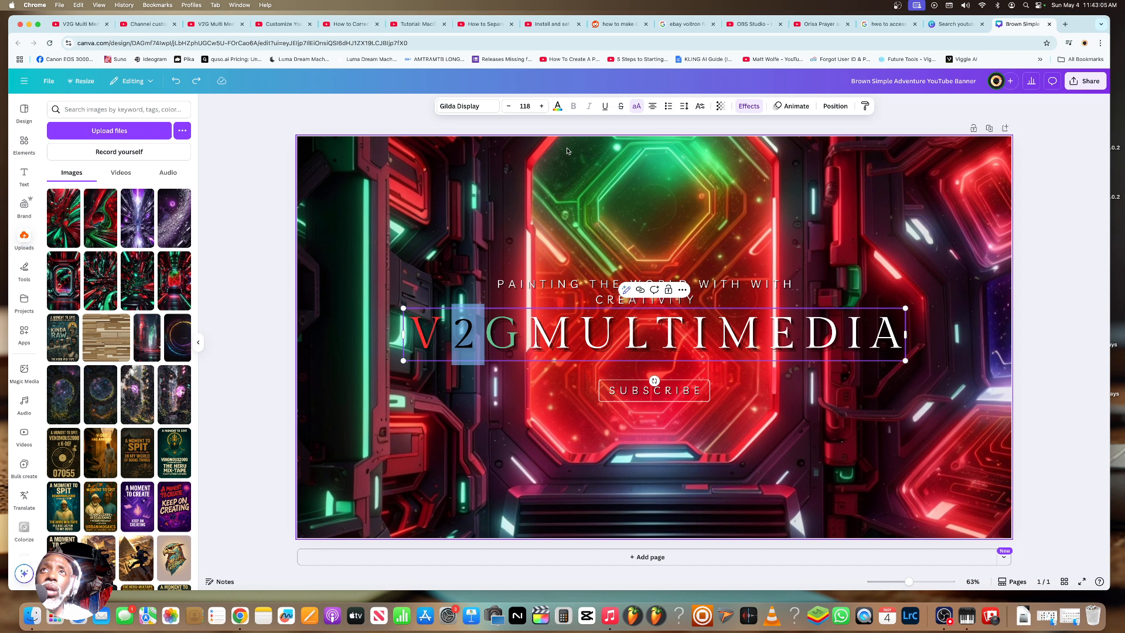
click(557, 107)
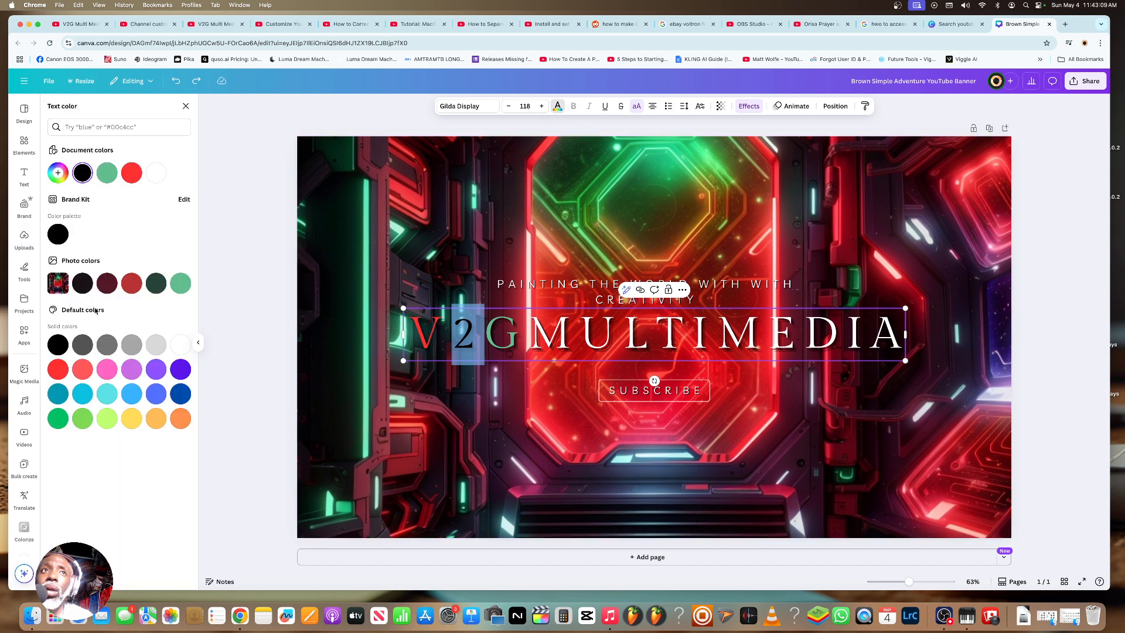
click(56, 346)
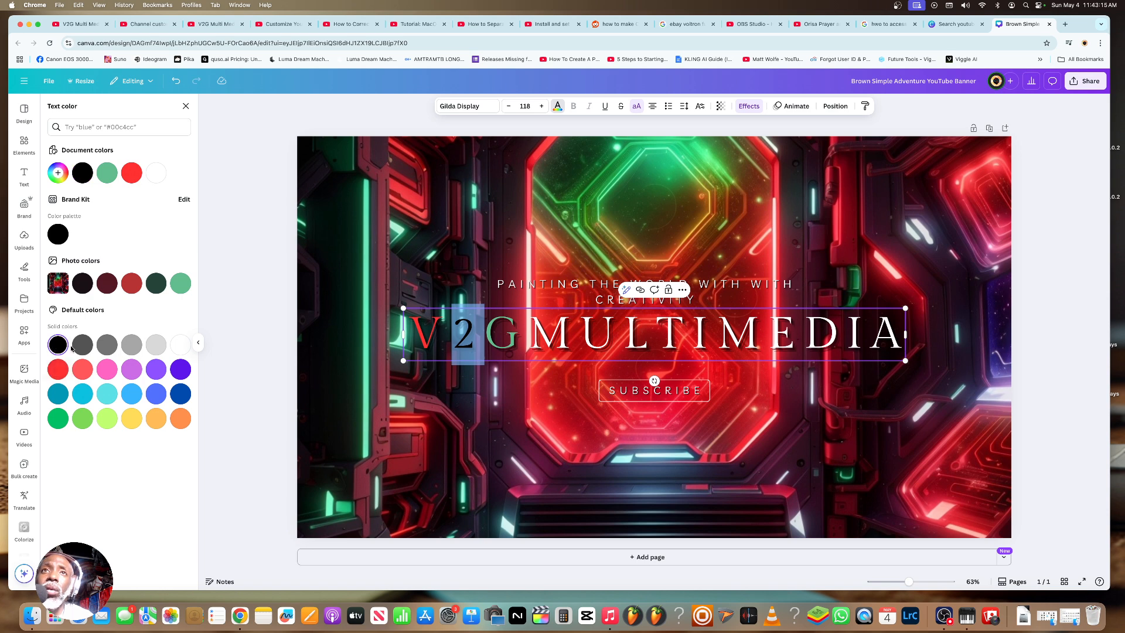
click(363, 335)
- Color only the digit 2 in the V2GMULTIMEDIA heading light green, using the green from the photo colors
click(459, 338)
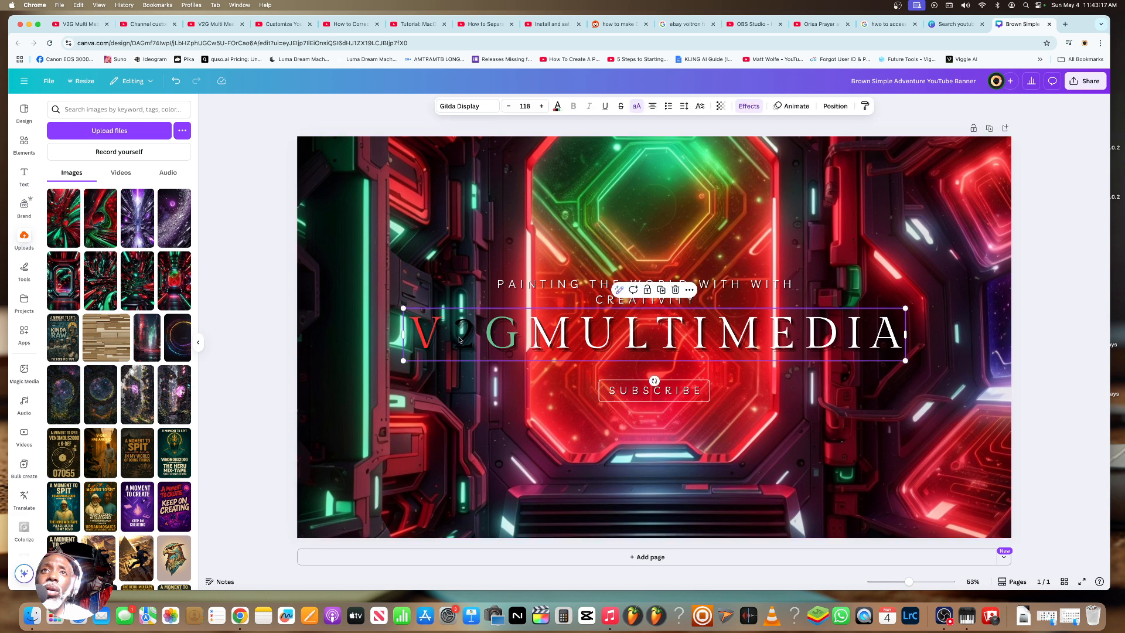
click(459, 337)
double_click(459, 338)
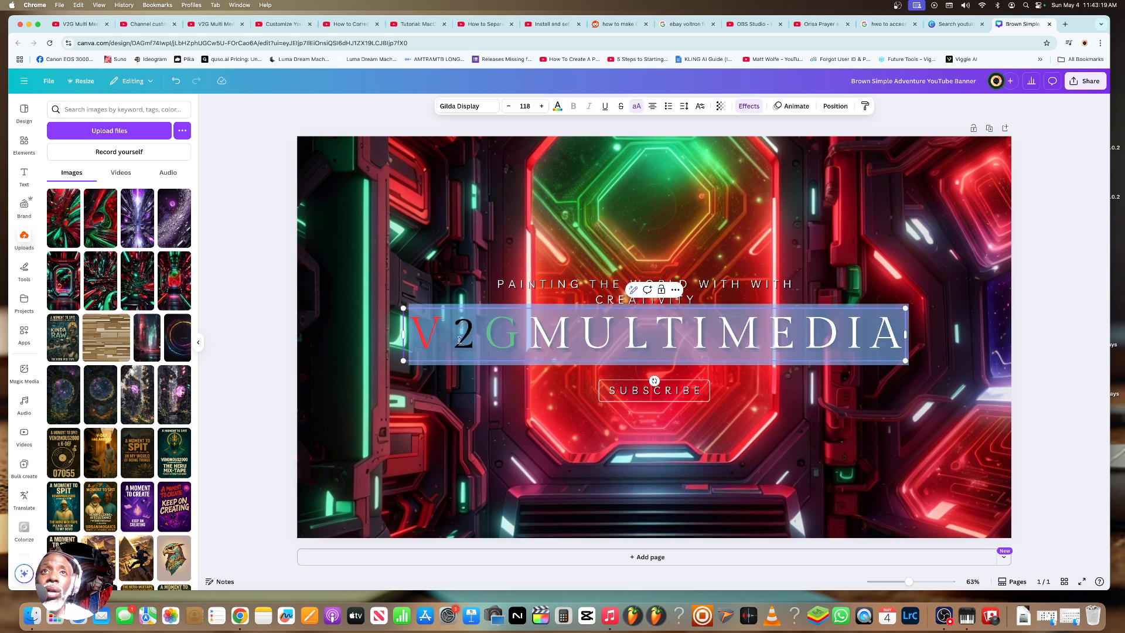
drag(455, 340, 461, 339)
click(461, 340)
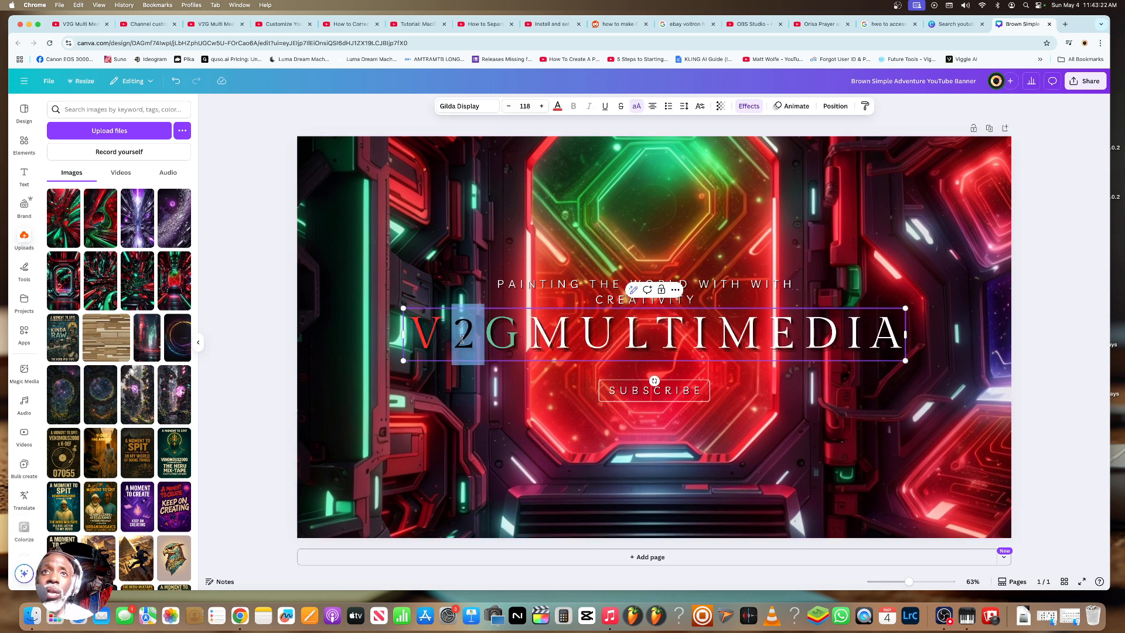
click(557, 106)
click(180, 283)
- Color only the letter G in the V2GMULTIMEDIA heading black, and shift the whole heading slightly to the left
click(514, 342)
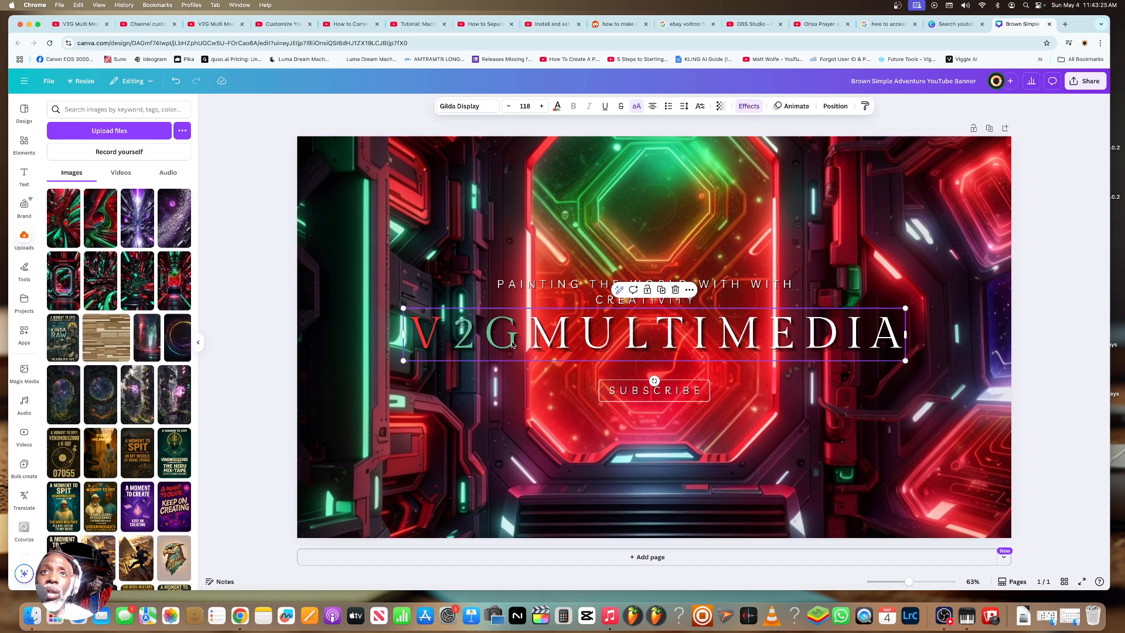
double_click(514, 340)
click(481, 292)
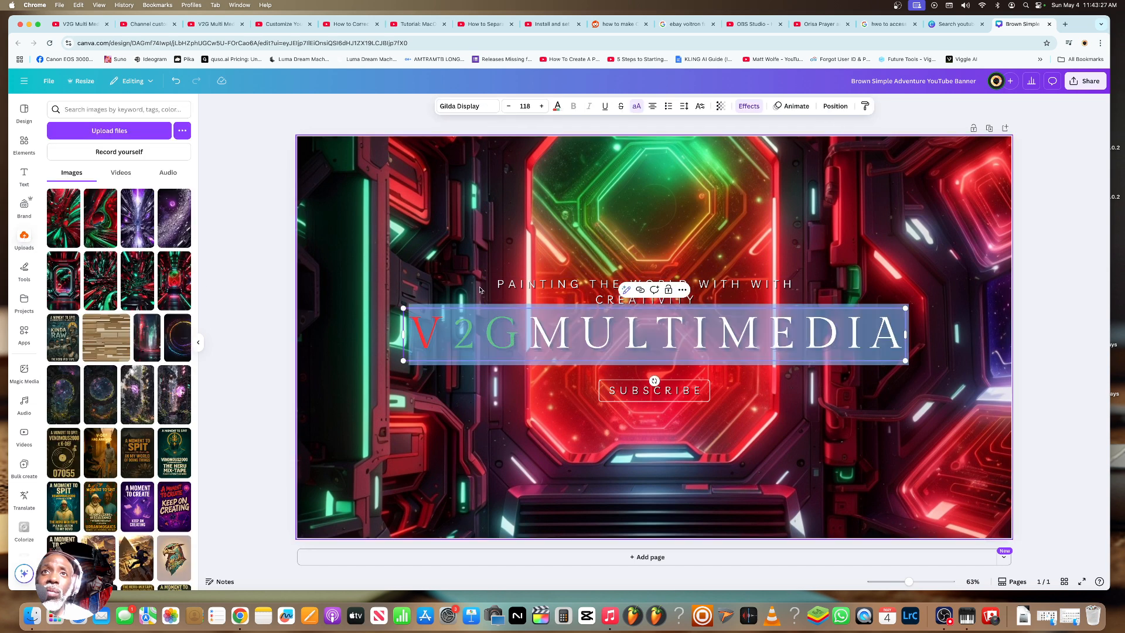
click(490, 329)
double_click(491, 330)
click(497, 329)
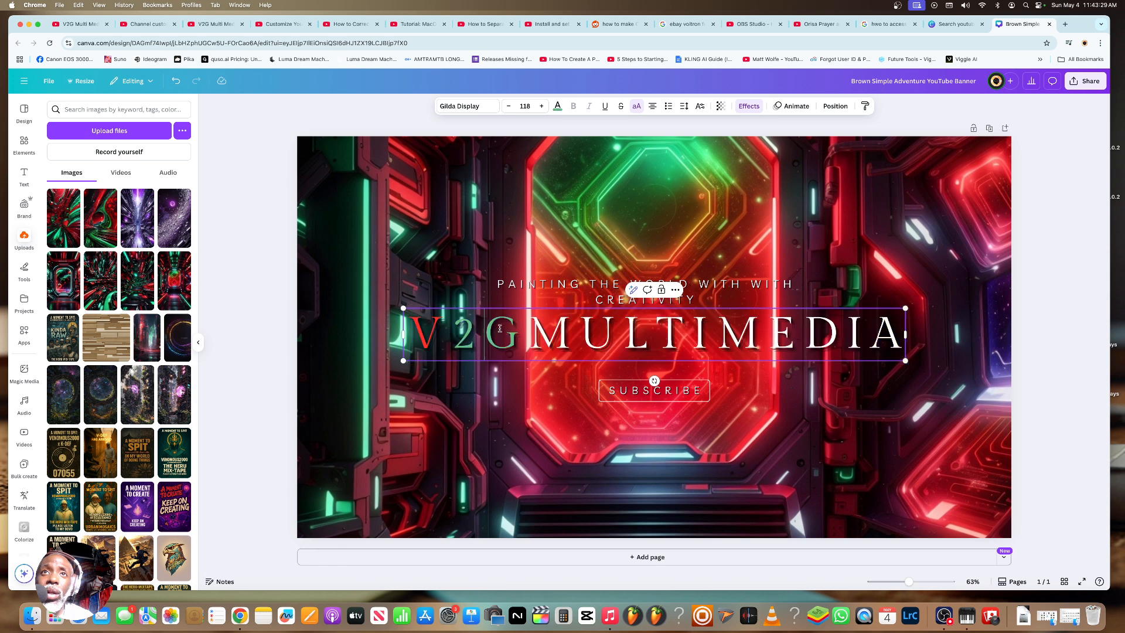
drag(515, 333, 491, 333)
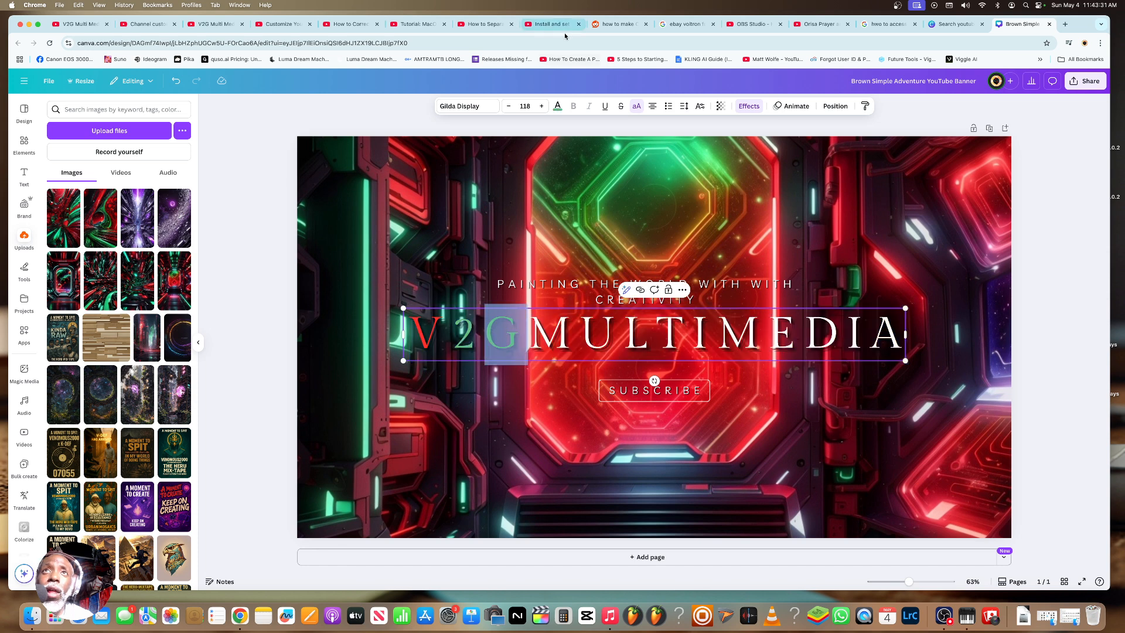
click(558, 106)
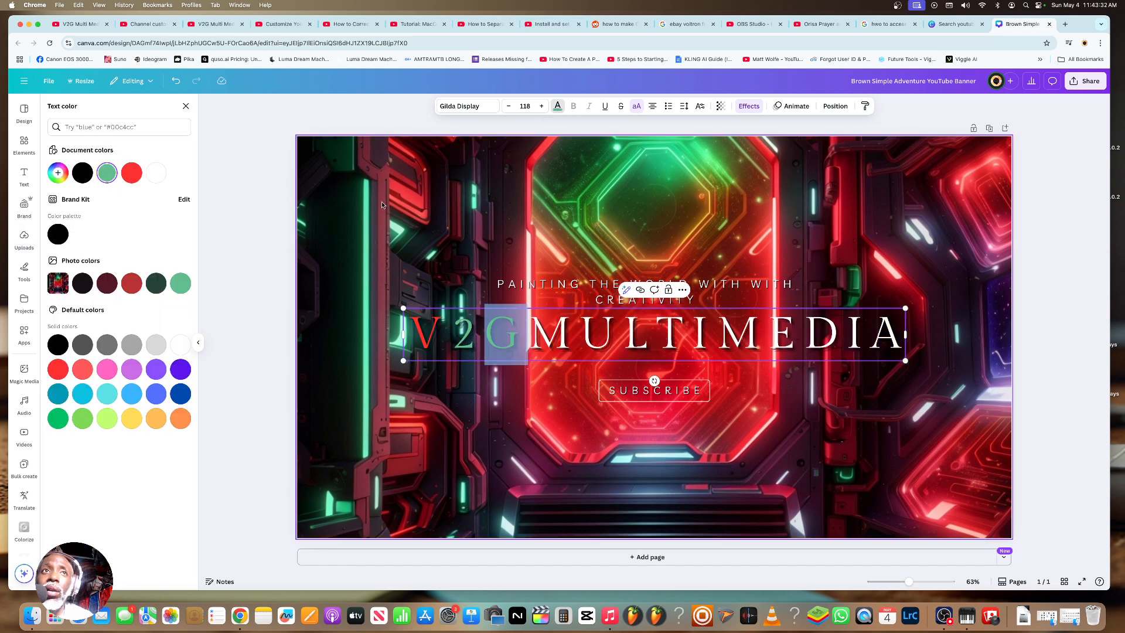
click(58, 239)
click(273, 253)
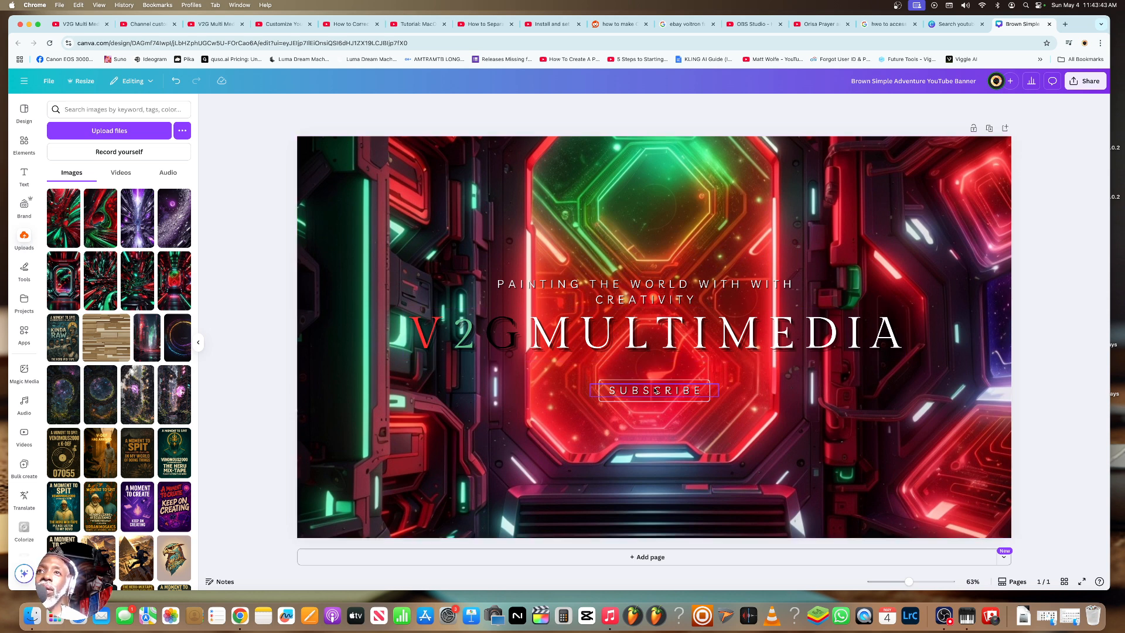
mouse_move(649, 339)
mouse_down()
mouse_move(650, 409)
mouse_move(650, 342)
mouse_move(674, 339)
mouse_move(641, 338)
mouse_up()
click(568, 434)
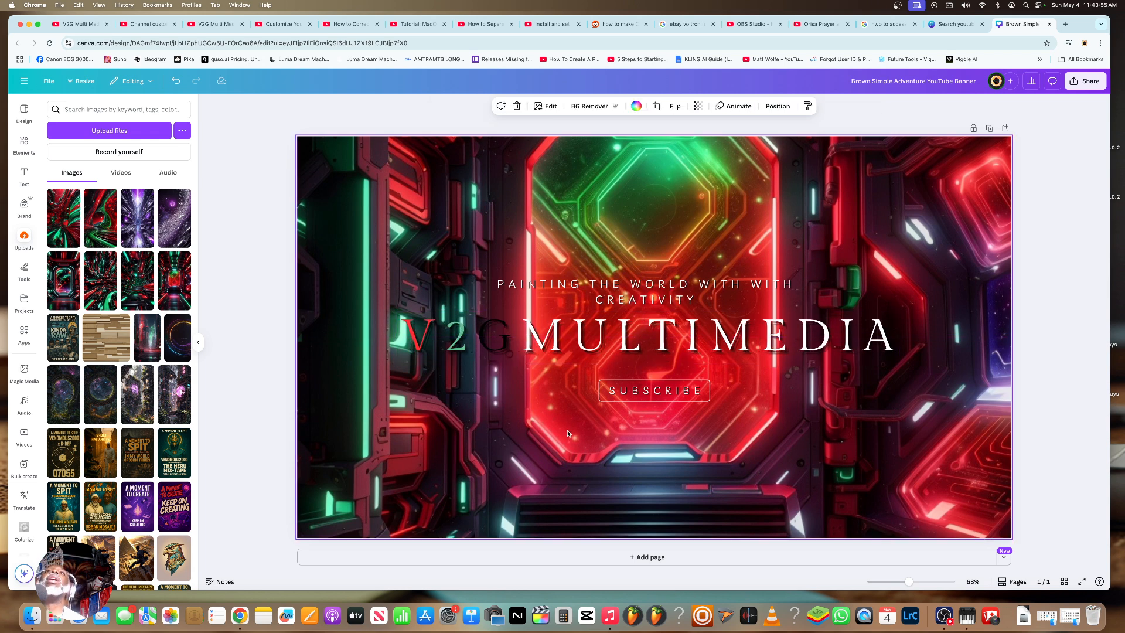
- Detach the red and green neon corridor image from the banner's background and delete it
right_click(438, 194)
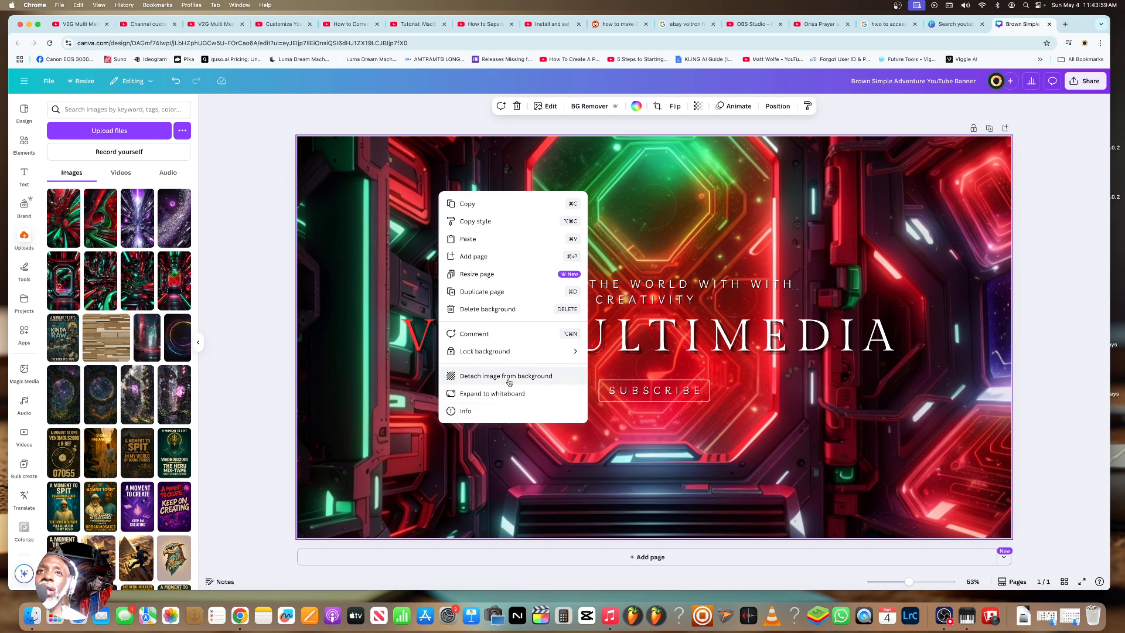
click(505, 376)
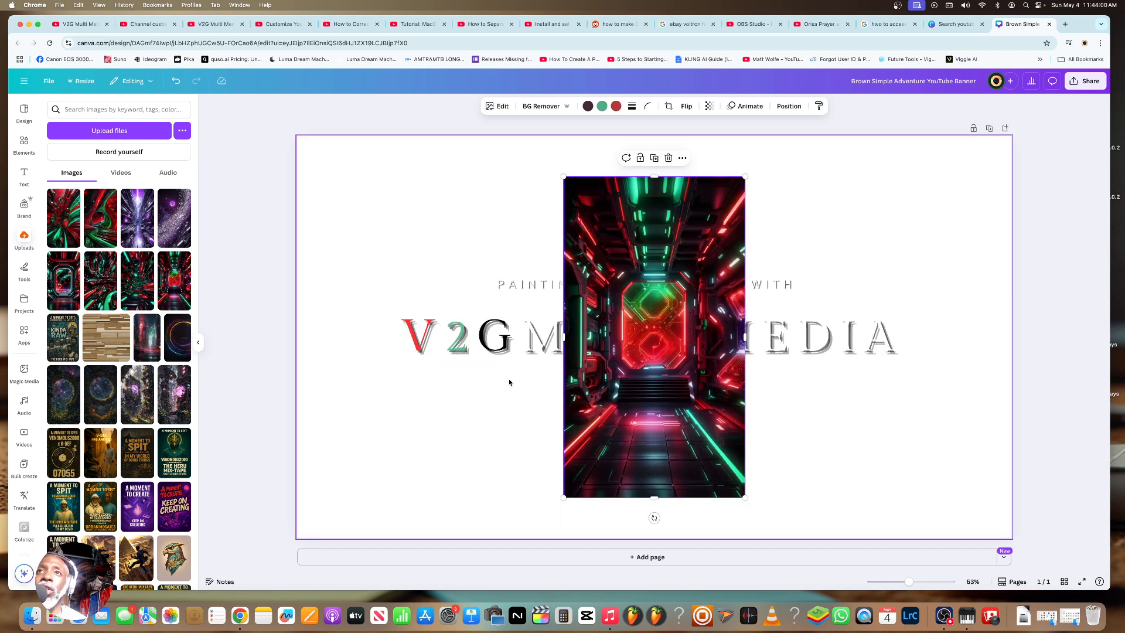
click(668, 157)
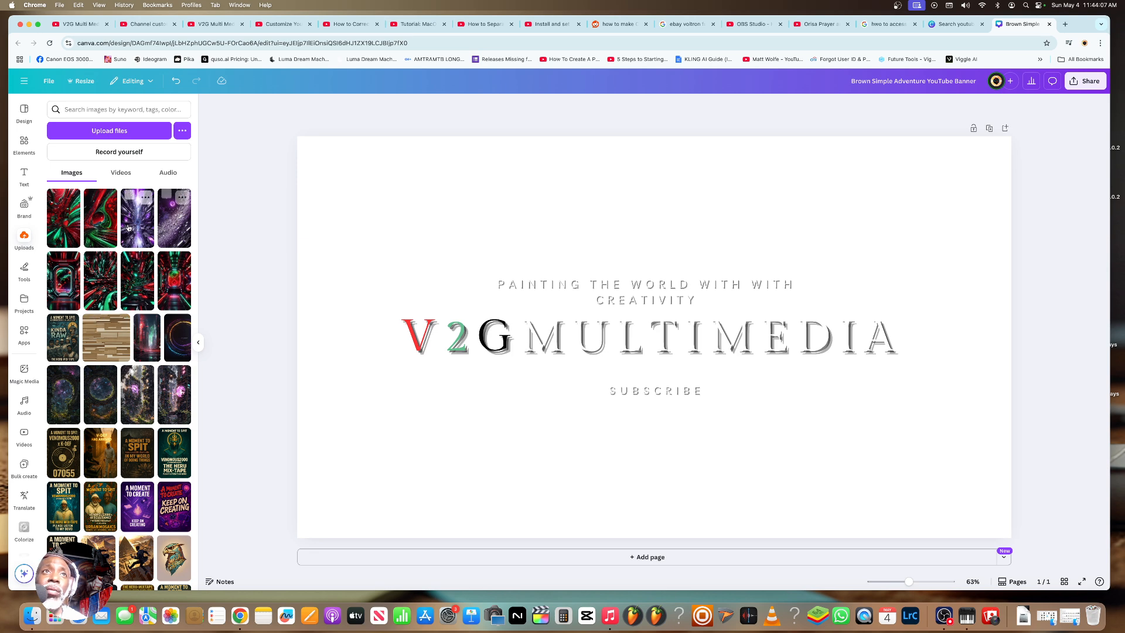
- Add the uploaded red and green cosmic swirl image to the banner and set it as the background
click(100, 217)
right_click(604, 228)
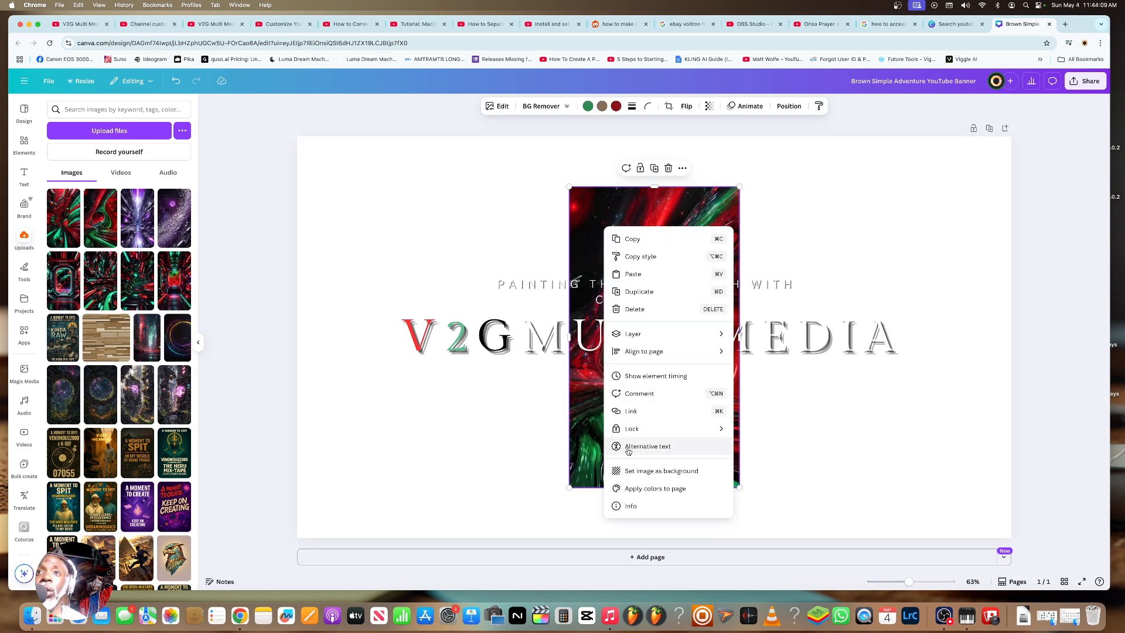
click(639, 470)
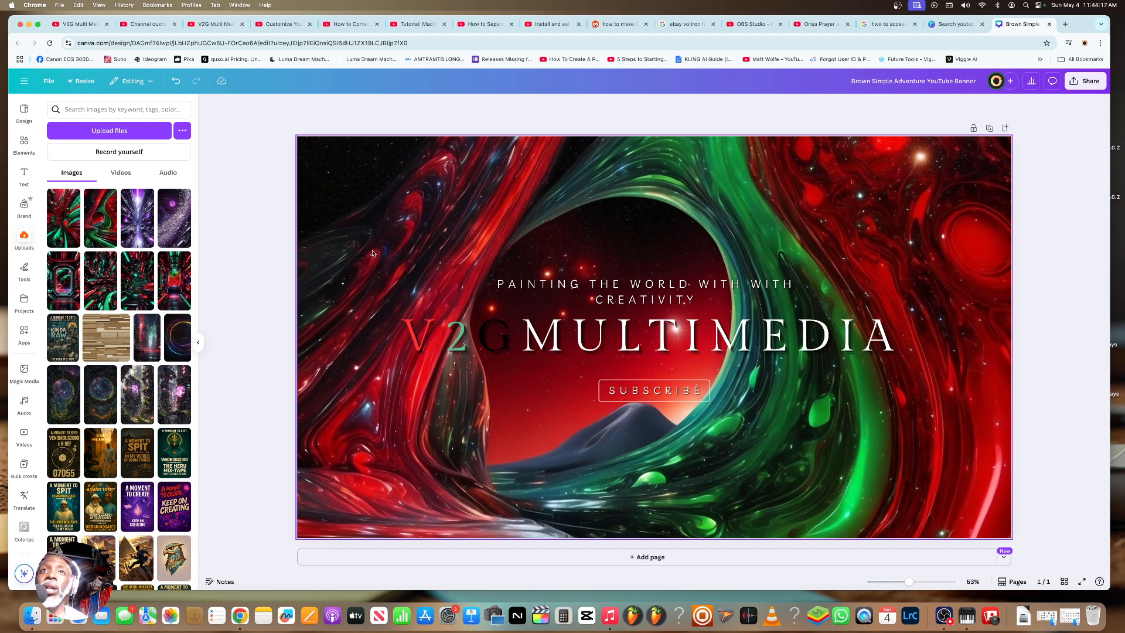
- Replace the red and green swirl background with the uploaded image of a large purple engraved disc, removing the detached swirl image
right_click(365, 289)
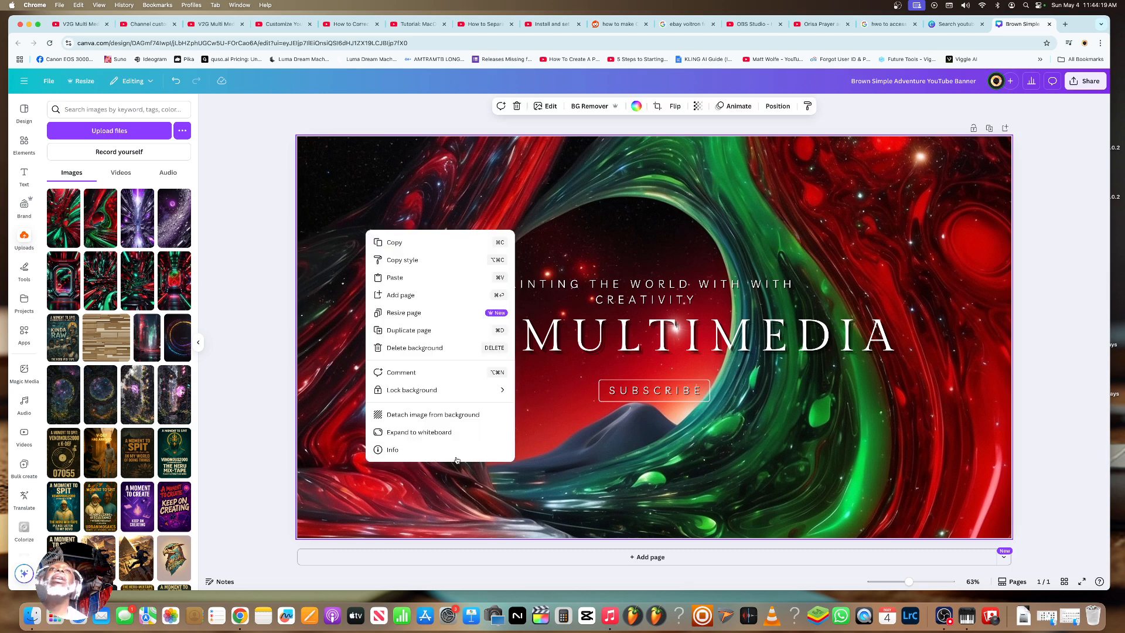
click(434, 414)
scroll(150, 342, down, 15)
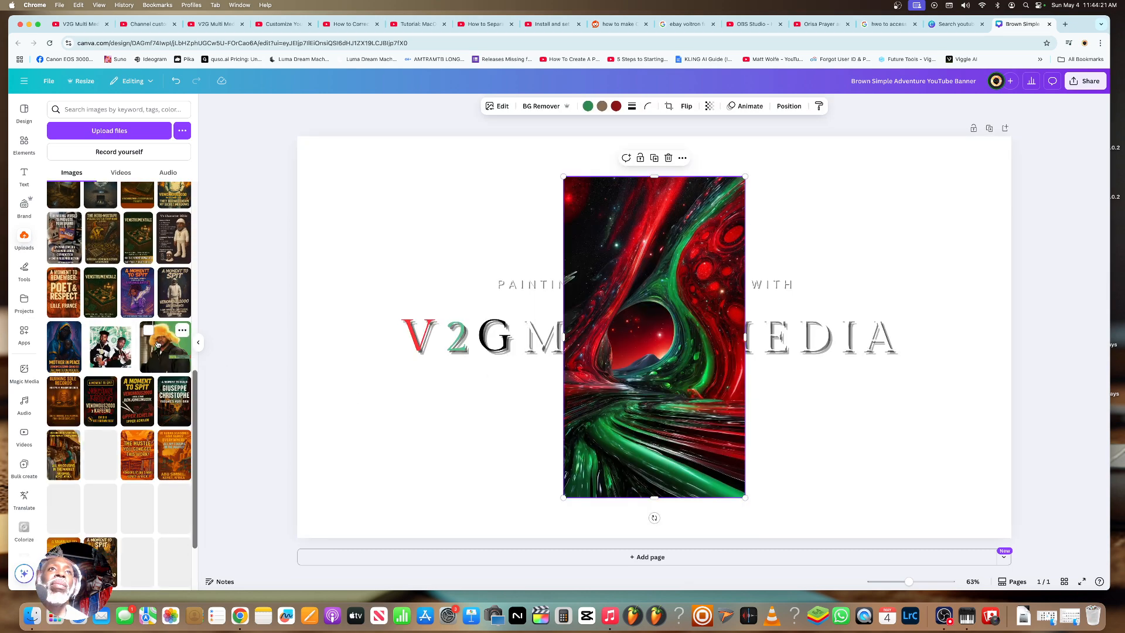
scroll(150, 342, down, 8)
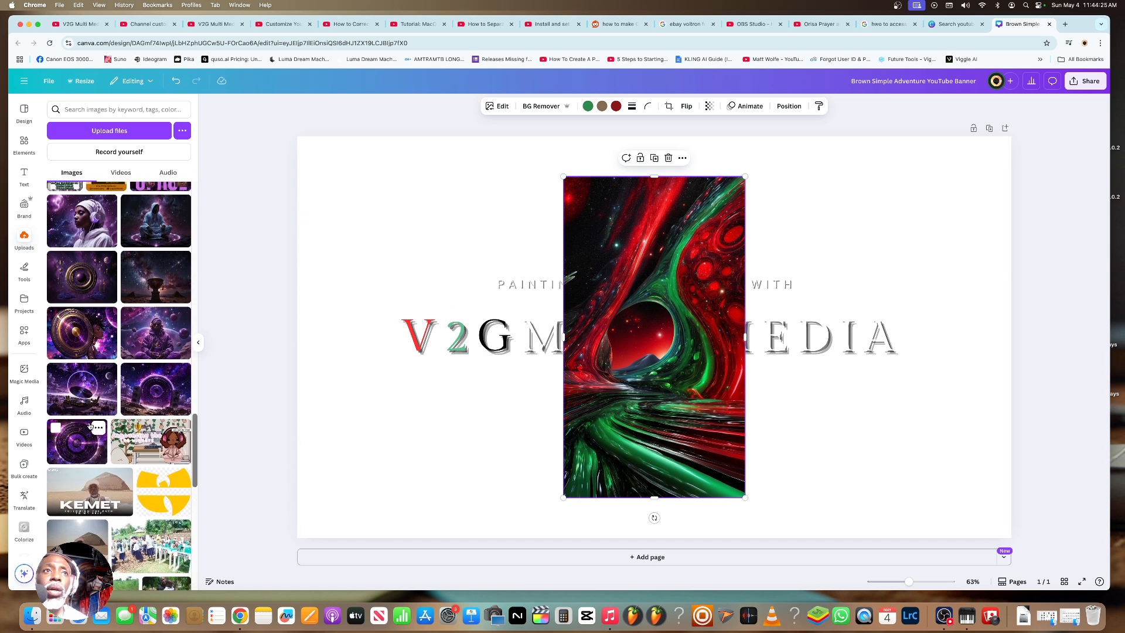
click(82, 442)
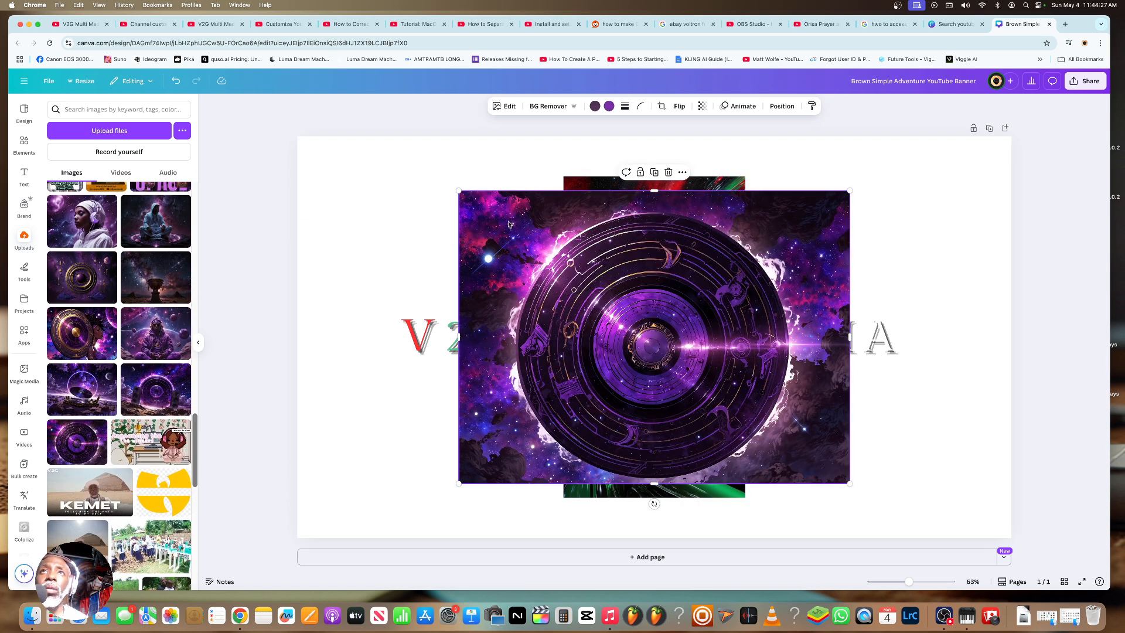
click(576, 184)
click(670, 155)
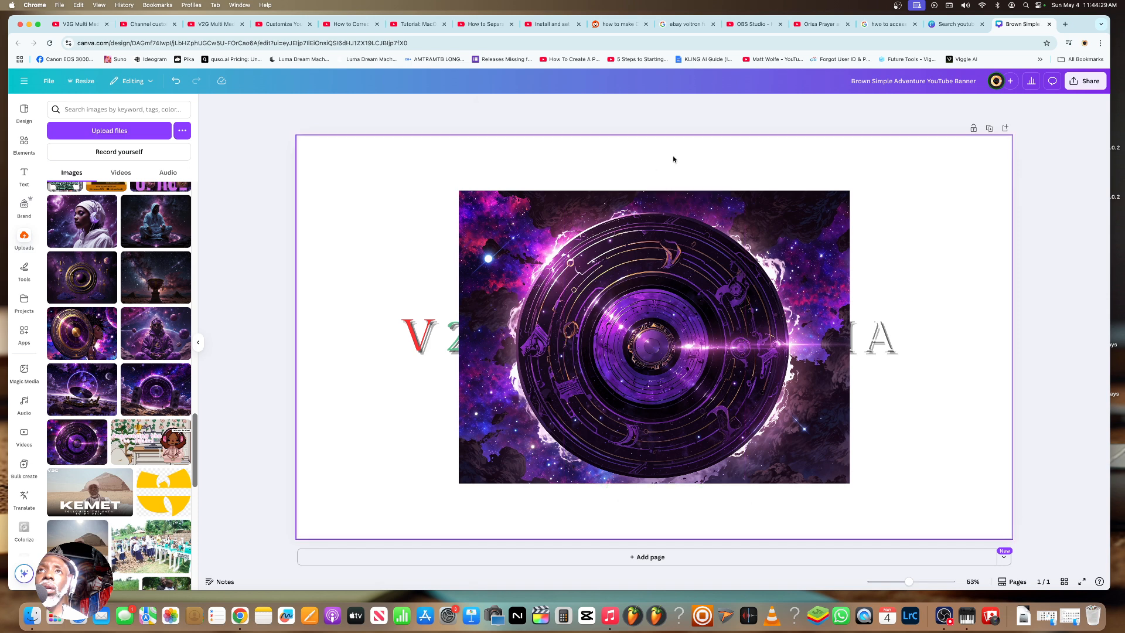
right_click(599, 215)
click(636, 461)
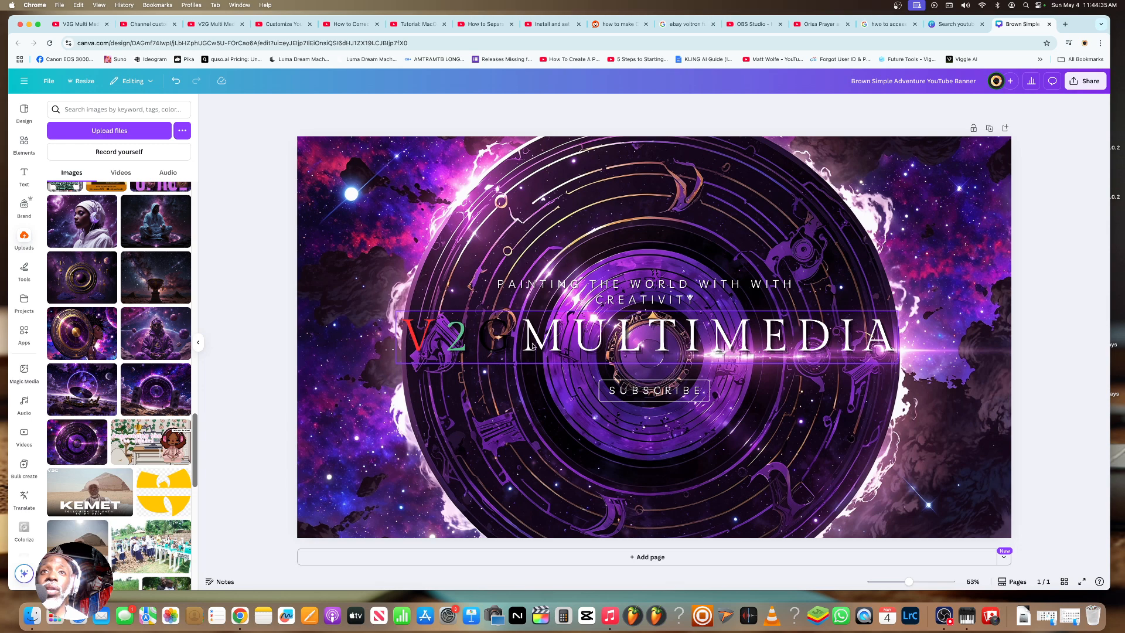
- Detach and delete the purple disc background, then set the uploaded turntable image with the glowing ring and moon as the banner's background
right_click(558, 350)
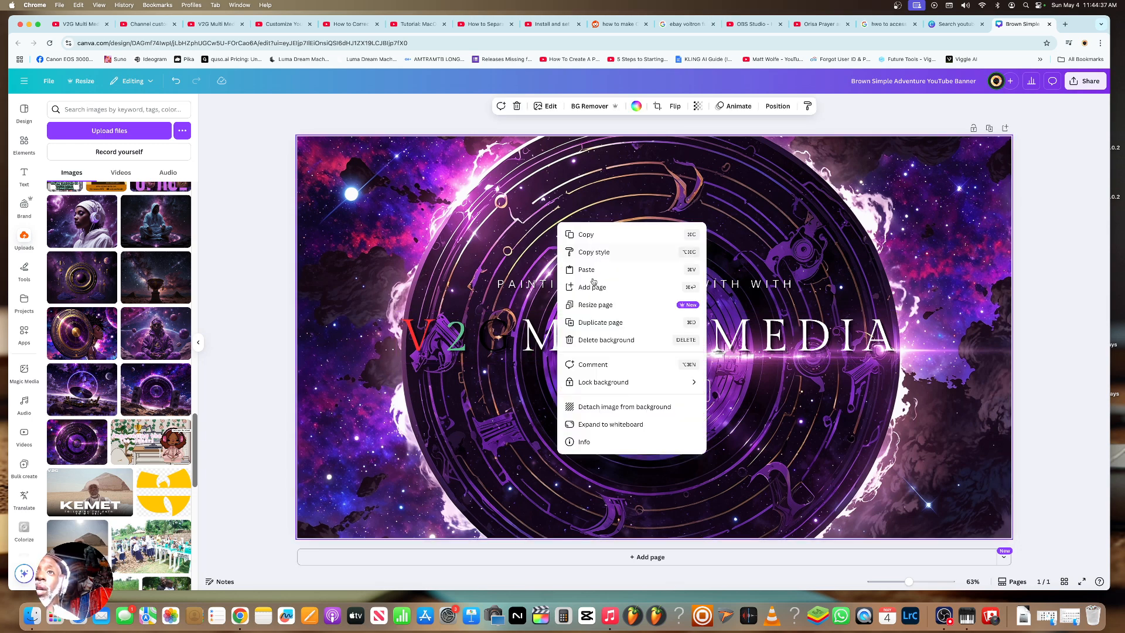
click(616, 409)
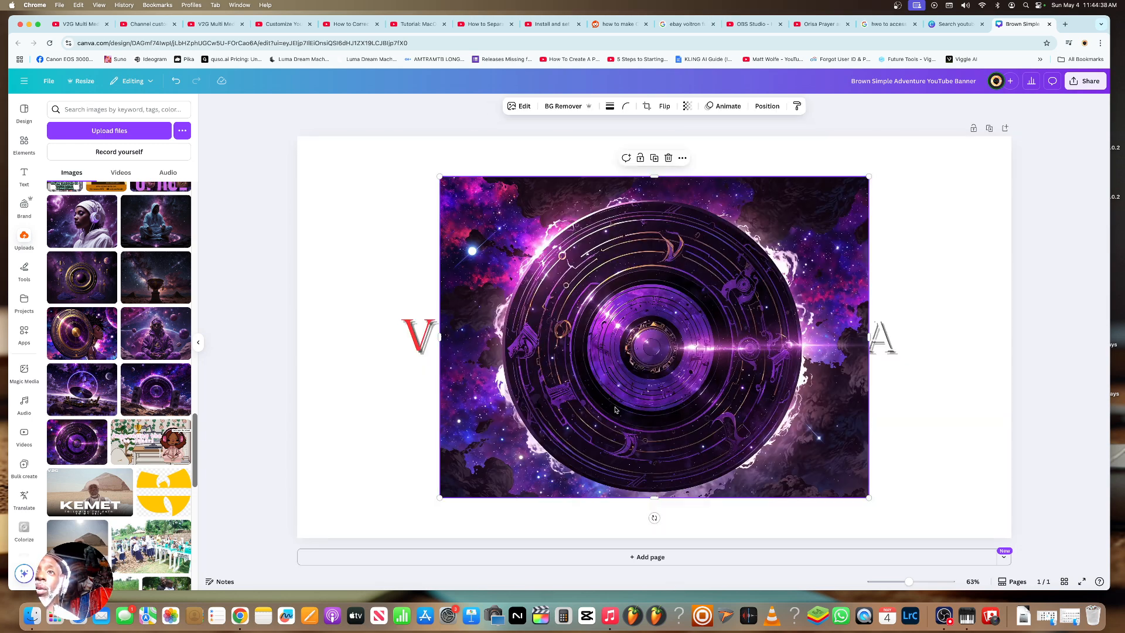
click(665, 159)
drag(106, 372, 492, 270)
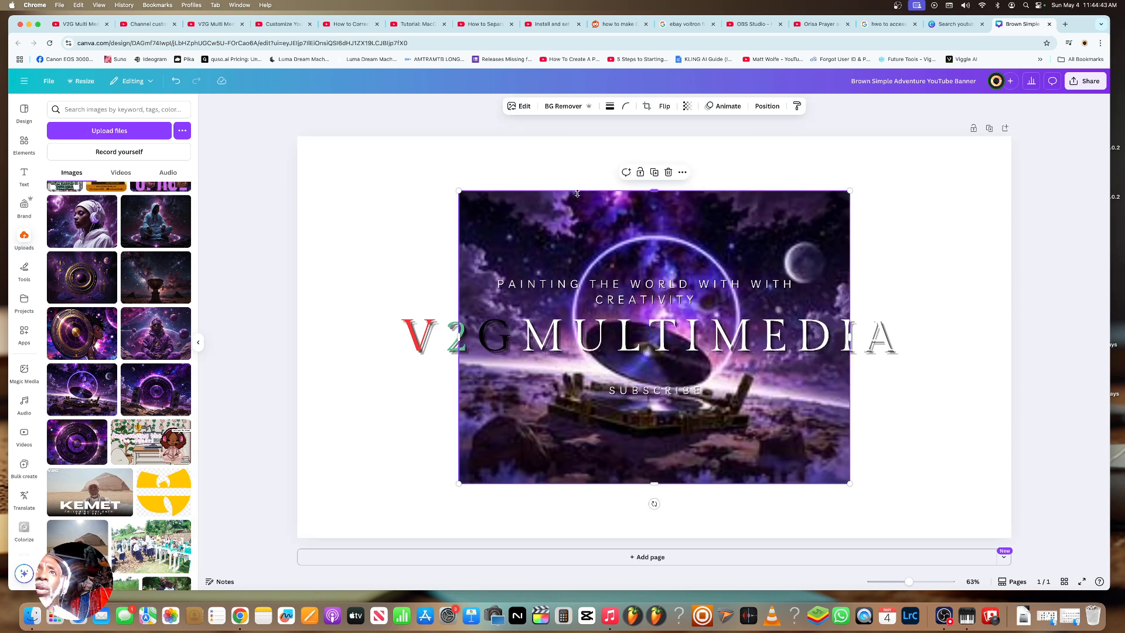
right_click(548, 206)
click(634, 457)
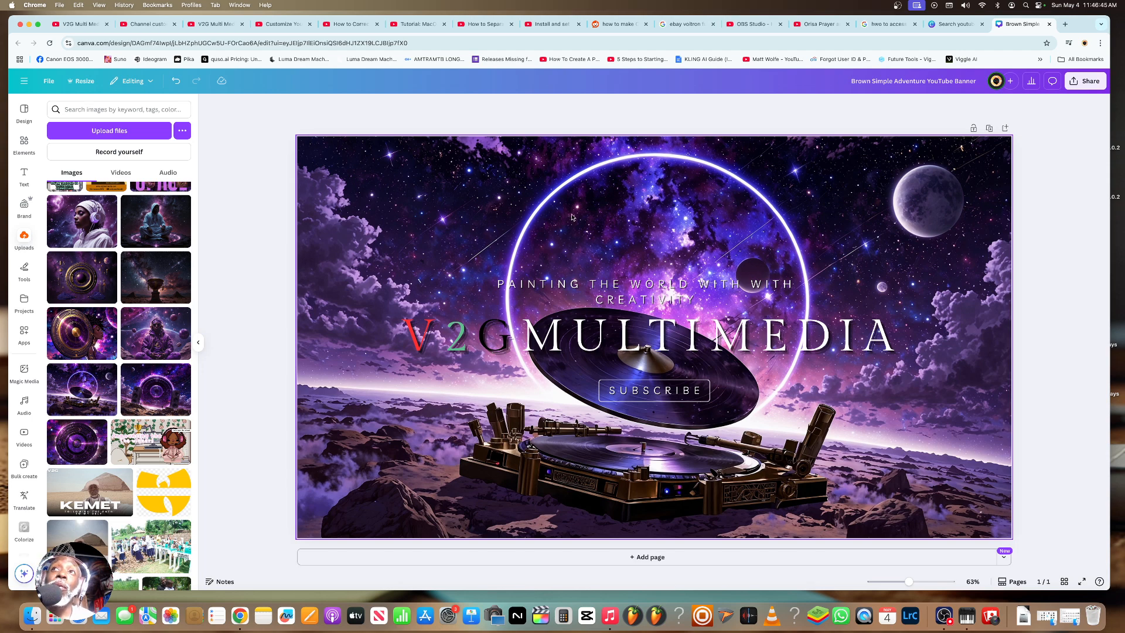
- Rename the banner design as V2G MULTIMEDIA BANNER 1
click(915, 82)
text(V2G MUL)
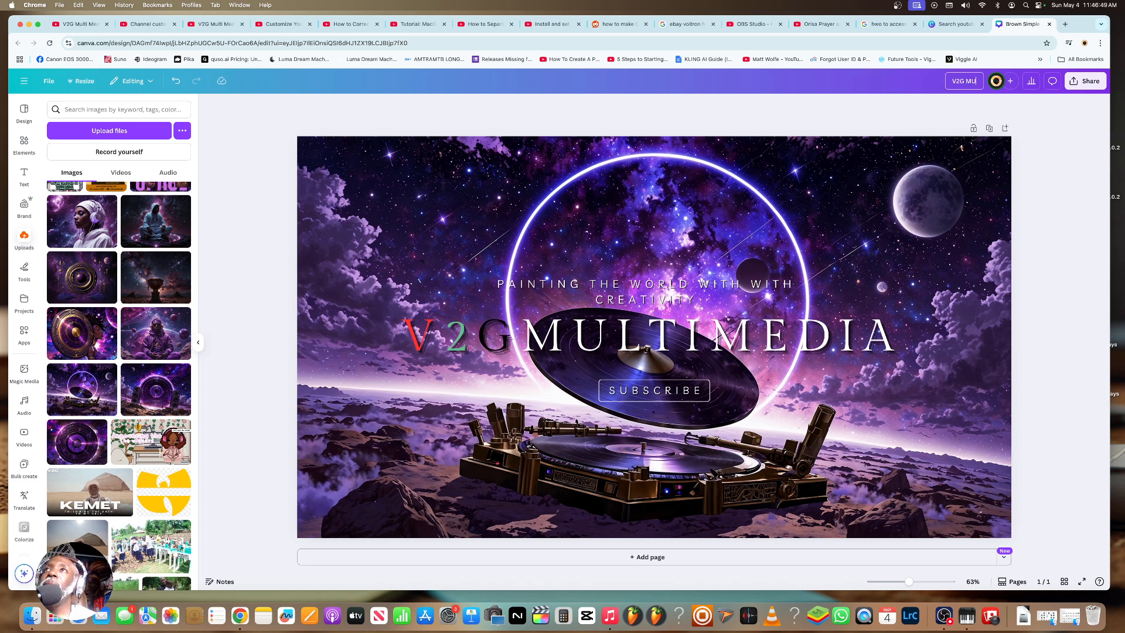
text(TIMEDIA)
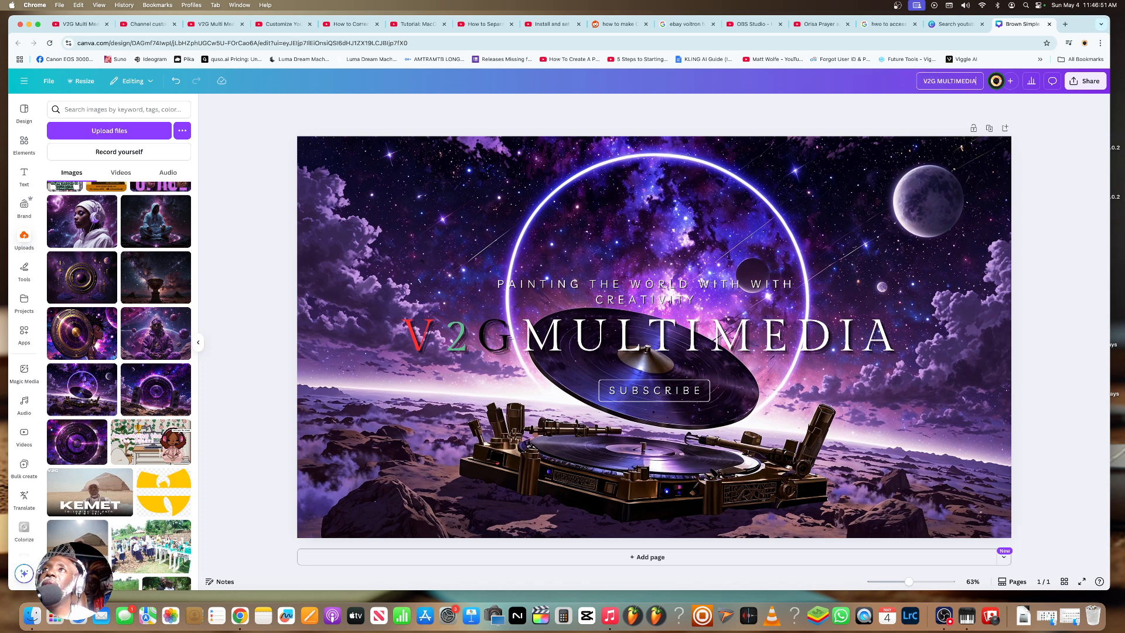
text( BANNER 1)
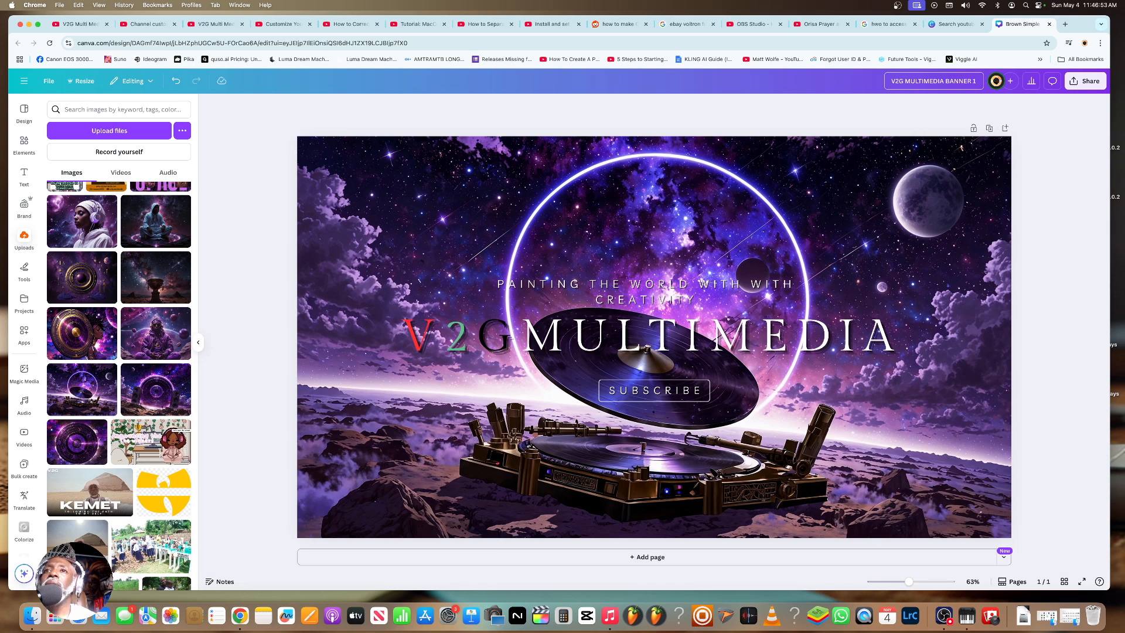
- Prepare a download of the banner as PNG, with the size multiplier set to 2 (5,120 × 2,880 px)
click(1087, 81)
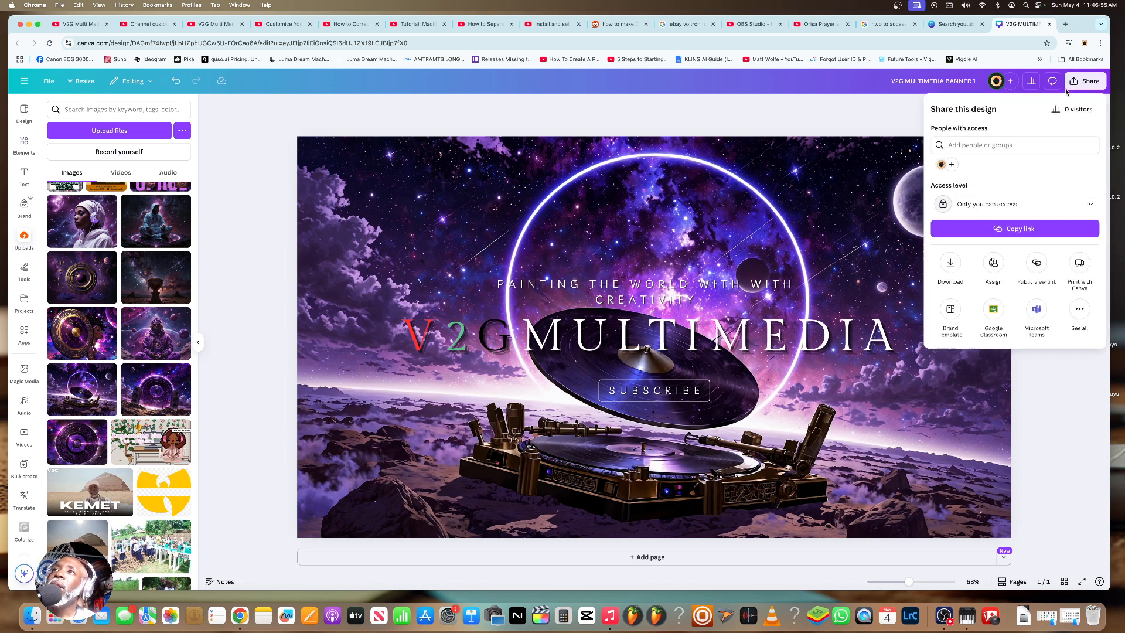
click(950, 264)
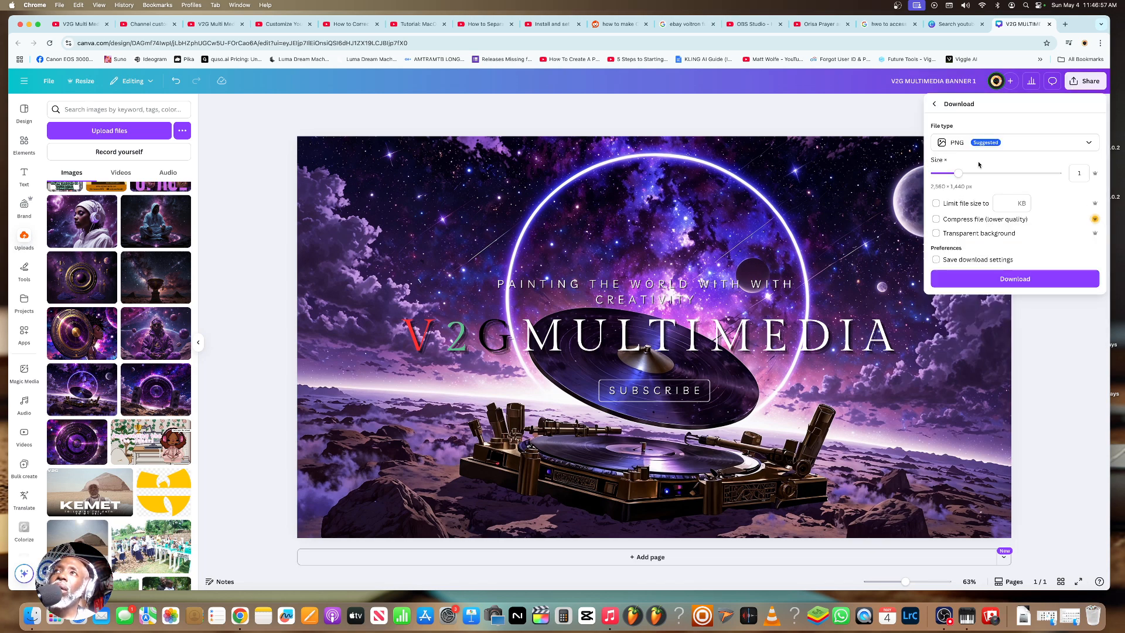
click(1037, 144)
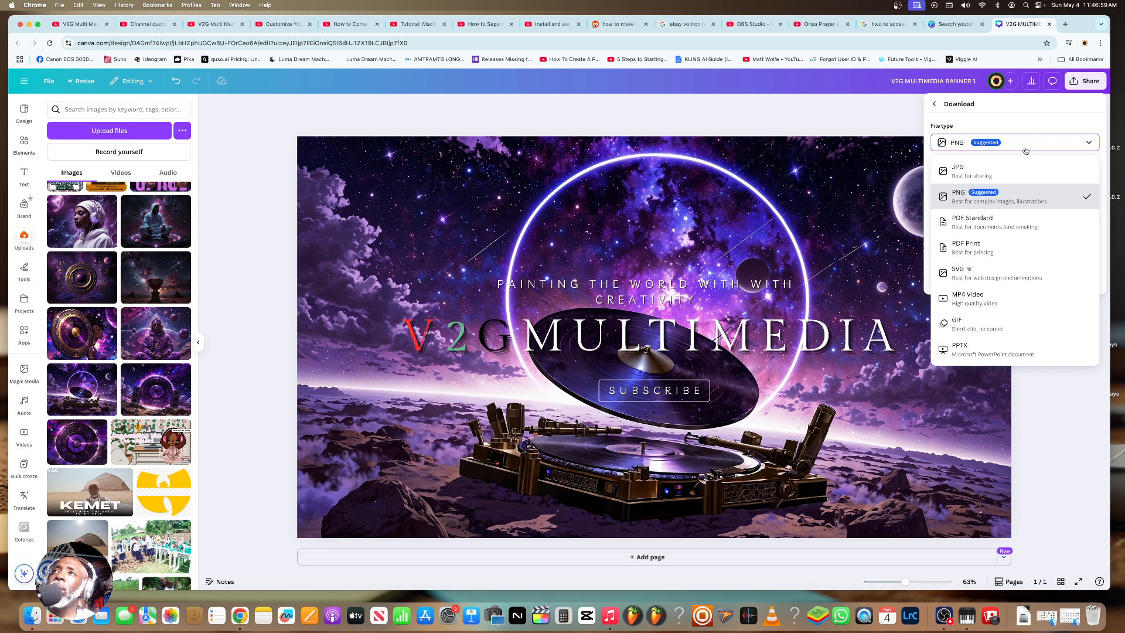
click(983, 199)
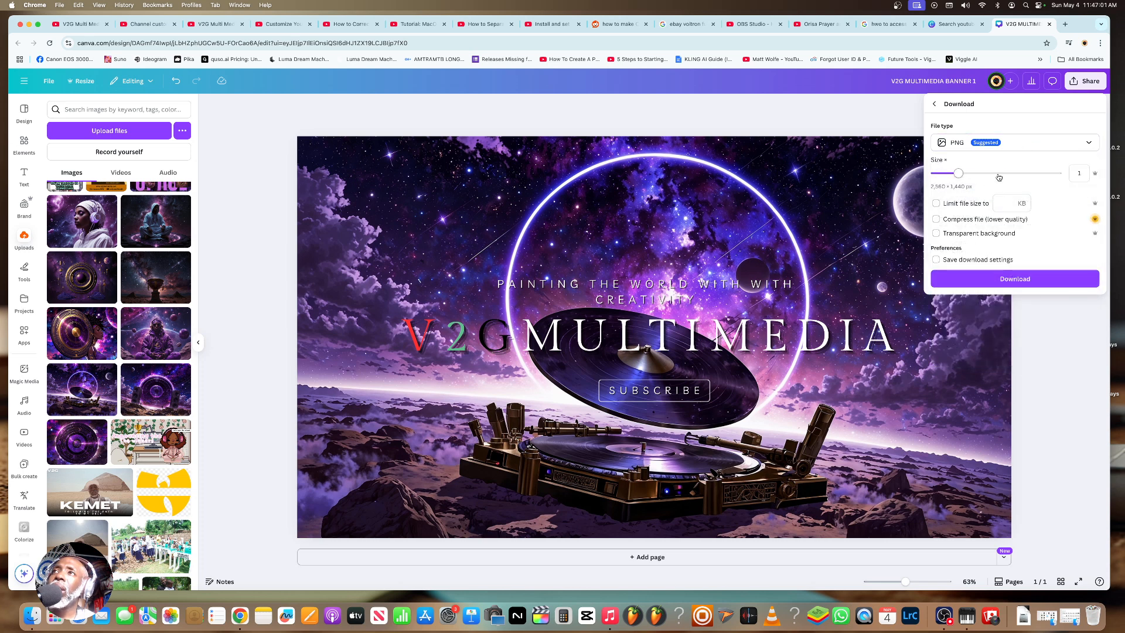
click(999, 174)
click(1027, 174)
drag(1027, 174, 1004, 175)
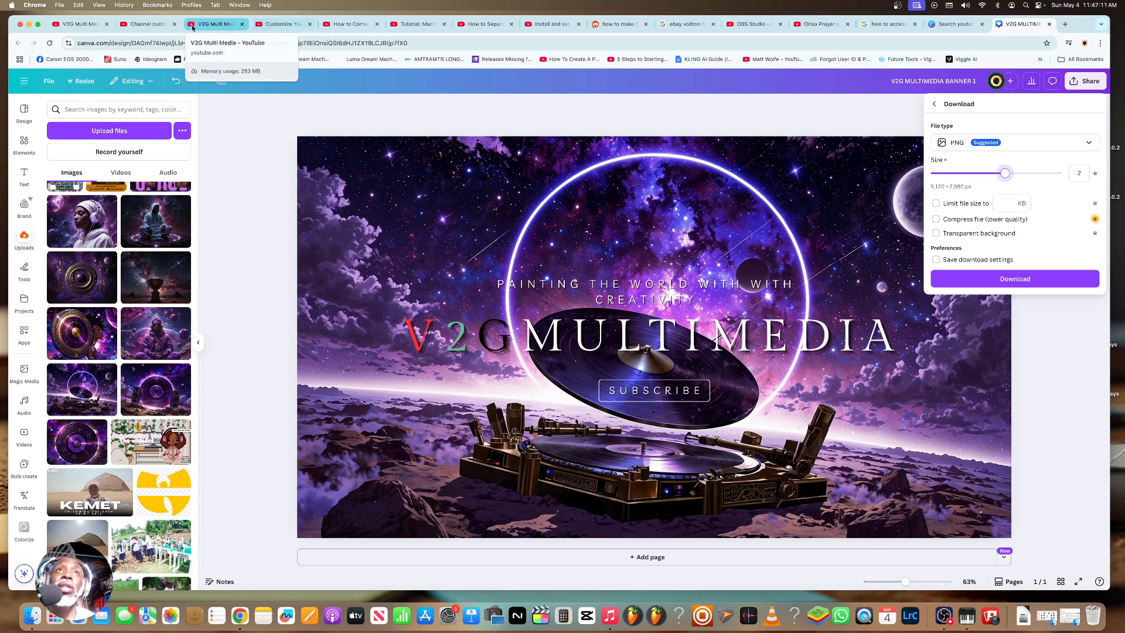
- Check the banner image requirements on the YouTube Studio channel customization page, and return to the Canva design
click(216, 28)
click(148, 27)
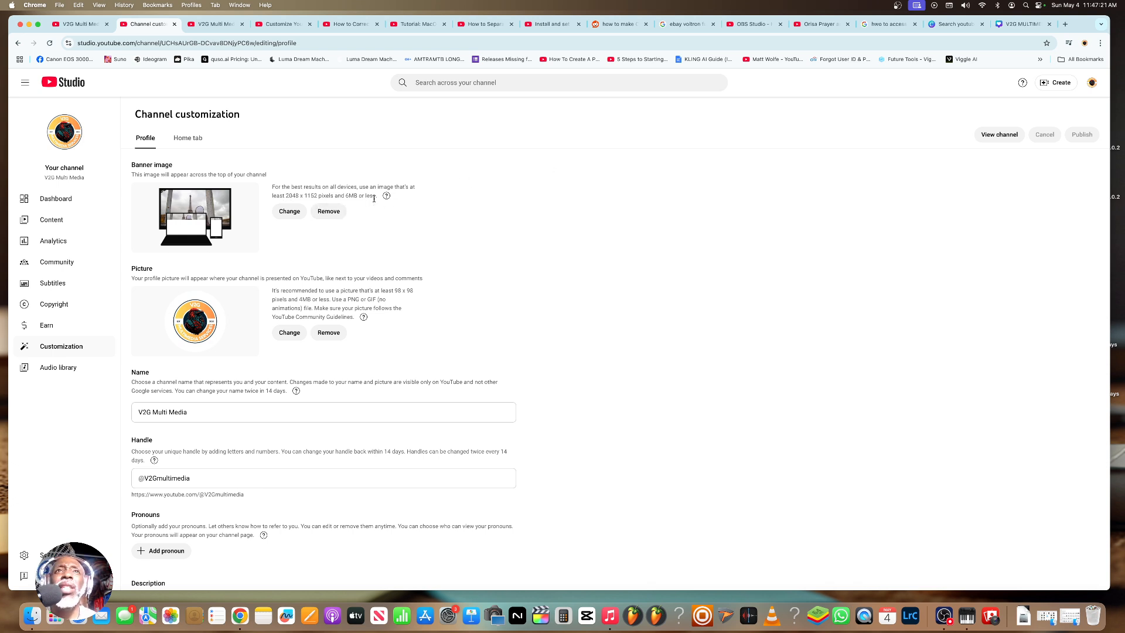
click(1014, 28)
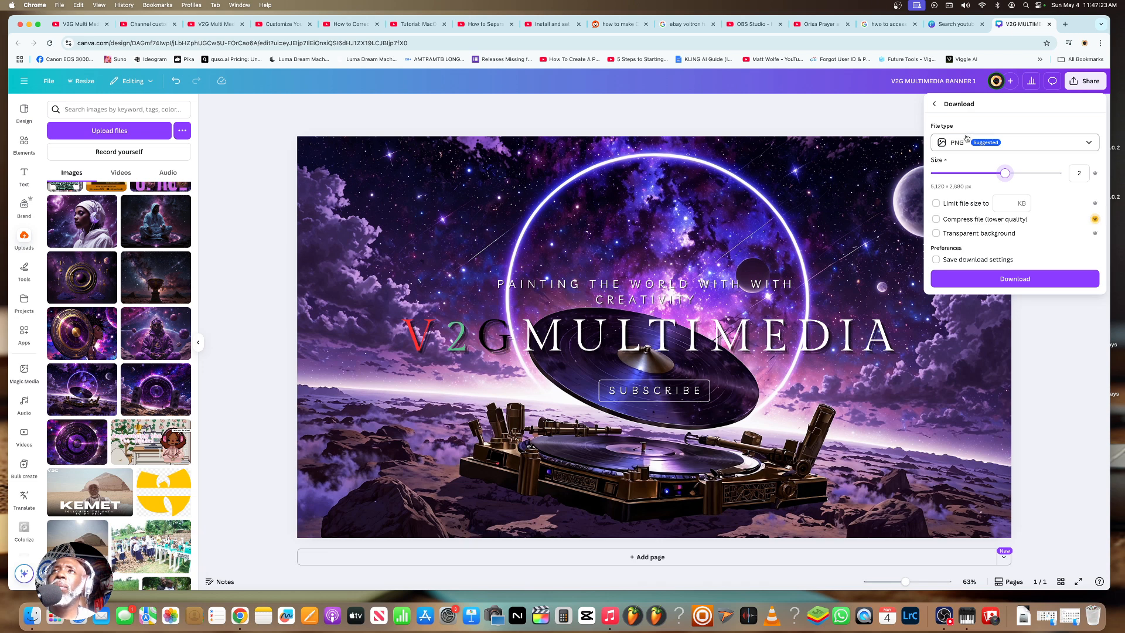
- Raise the PNG size multiplier to 3.125 (8,000 × 4,500 px) and download the banner
click(1058, 173)
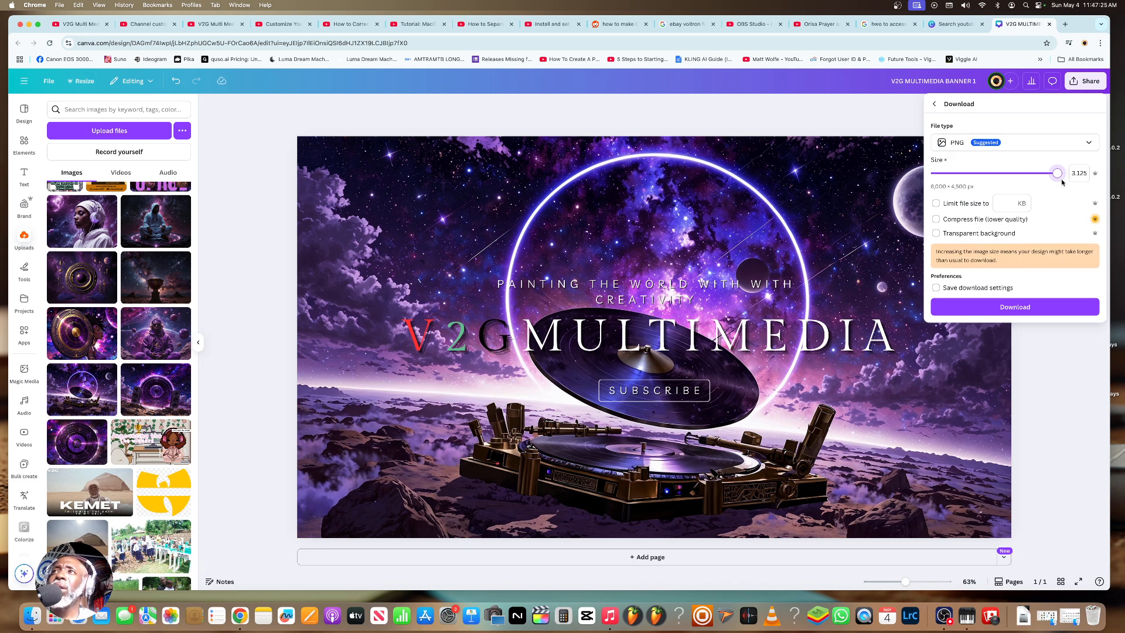
mouse_move(1057, 174)
mouse_down()
mouse_move(1044, 175)
mouse_move(1068, 176)
mouse_up()
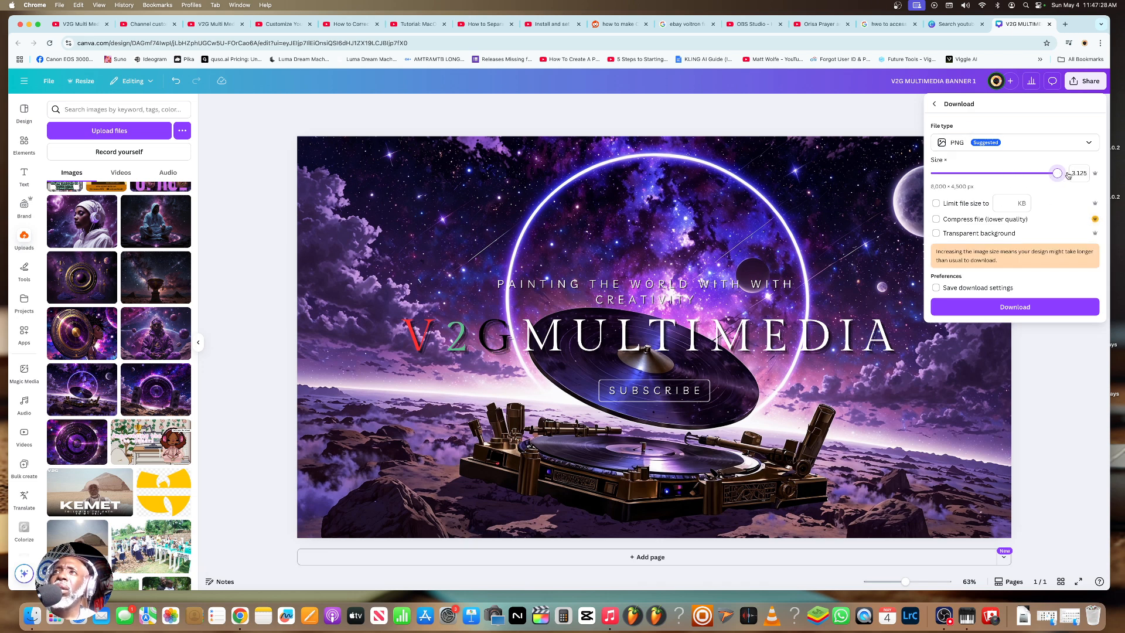
click(1026, 313)
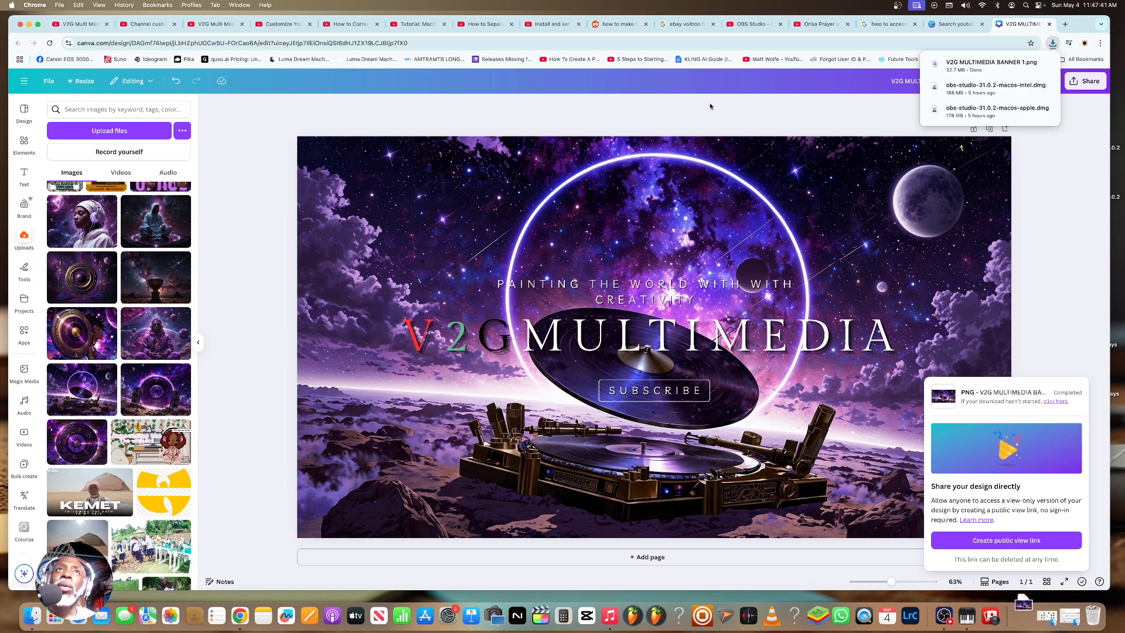
- Comment on the Customize Youtube Channel Layout video: "Thank you for the recommendations! I've changed my banner and will work on some other things! Much success to you!"
click(283, 24)
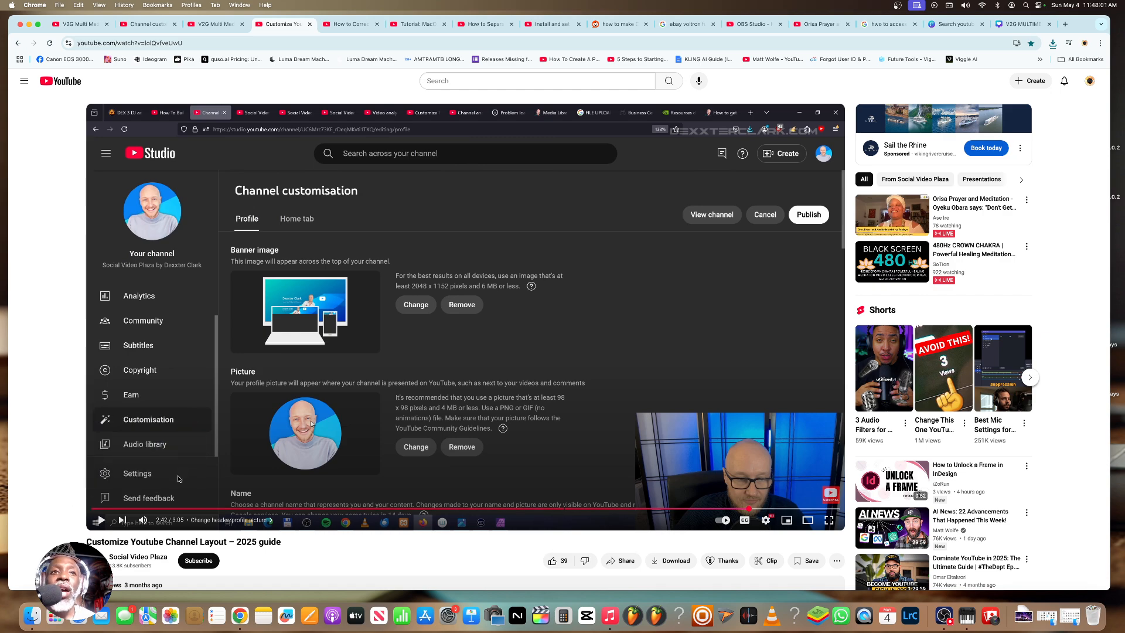
scroll(178, 479, down, 3)
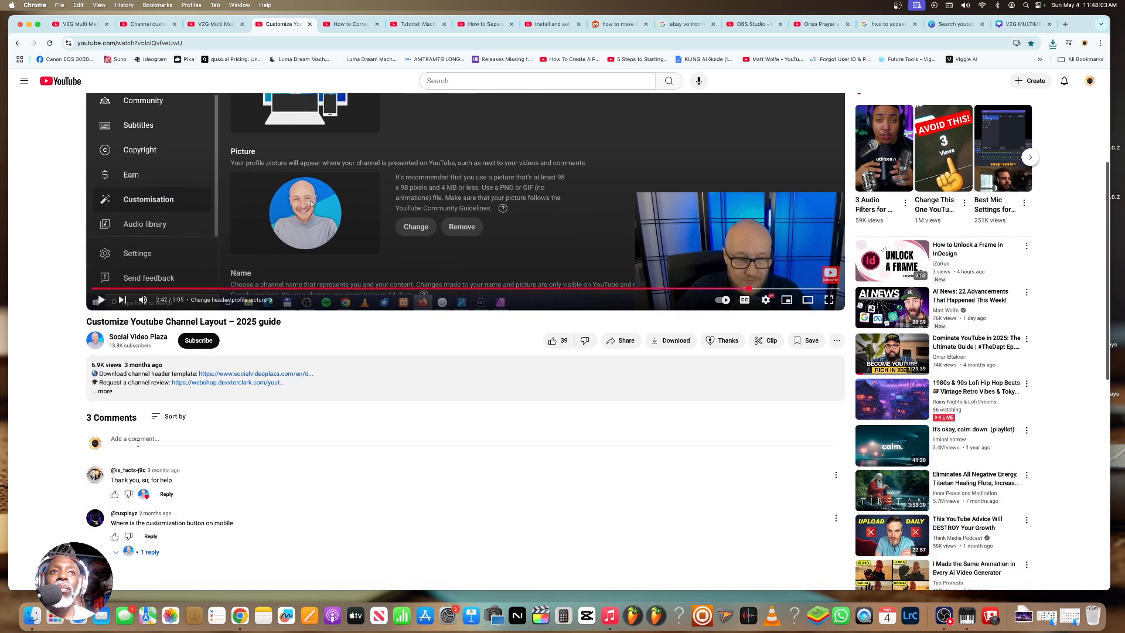
click(138, 440)
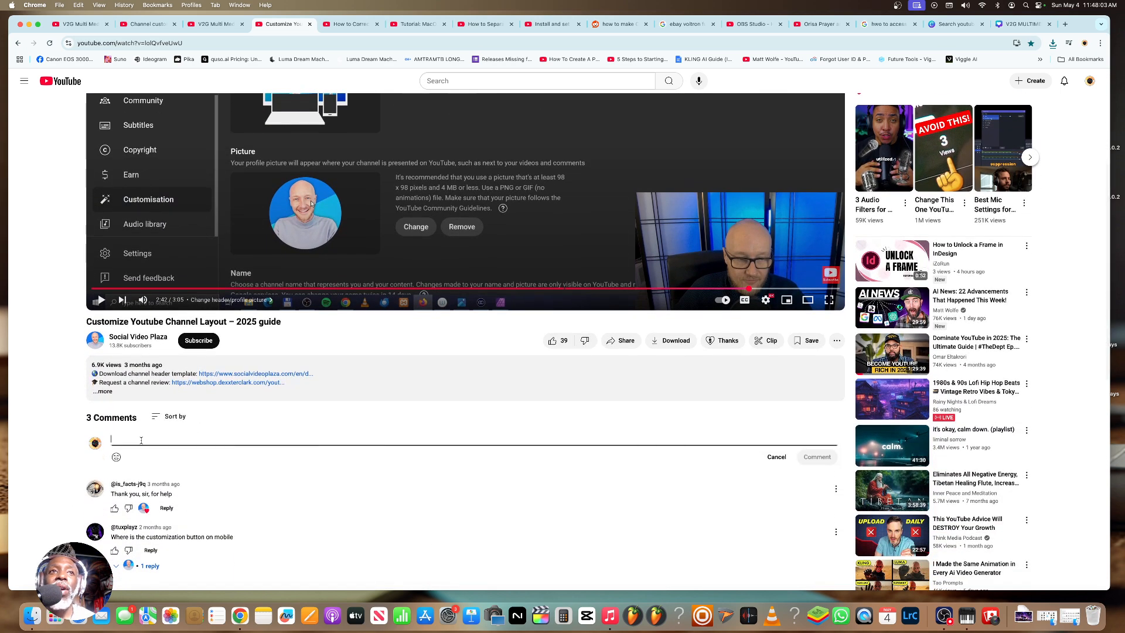
text(THan)
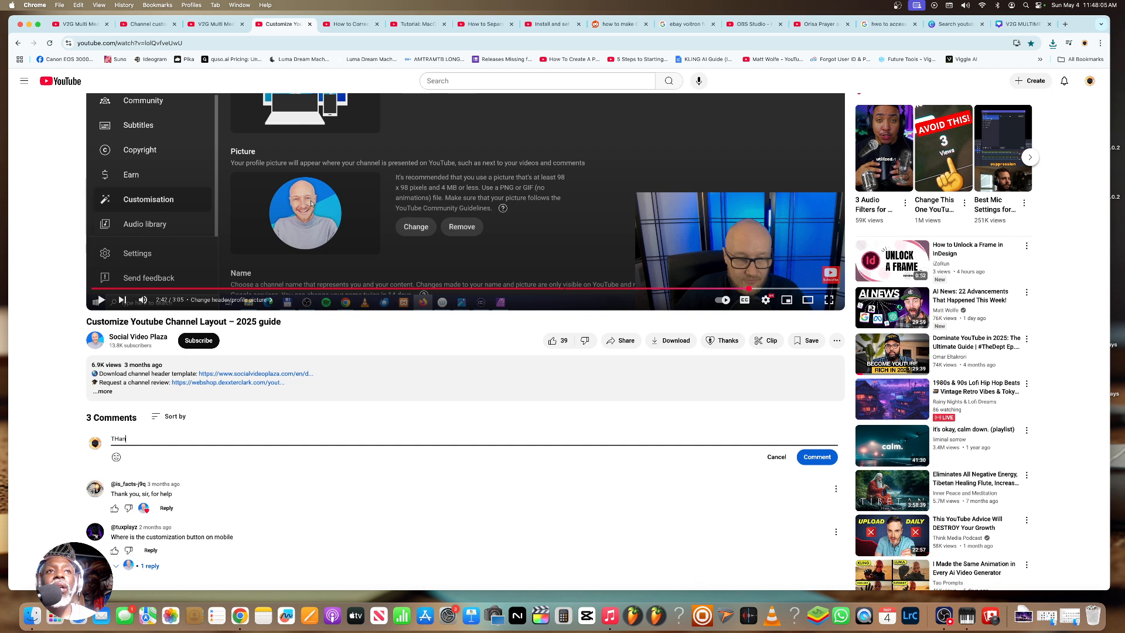
text(hank you for the)
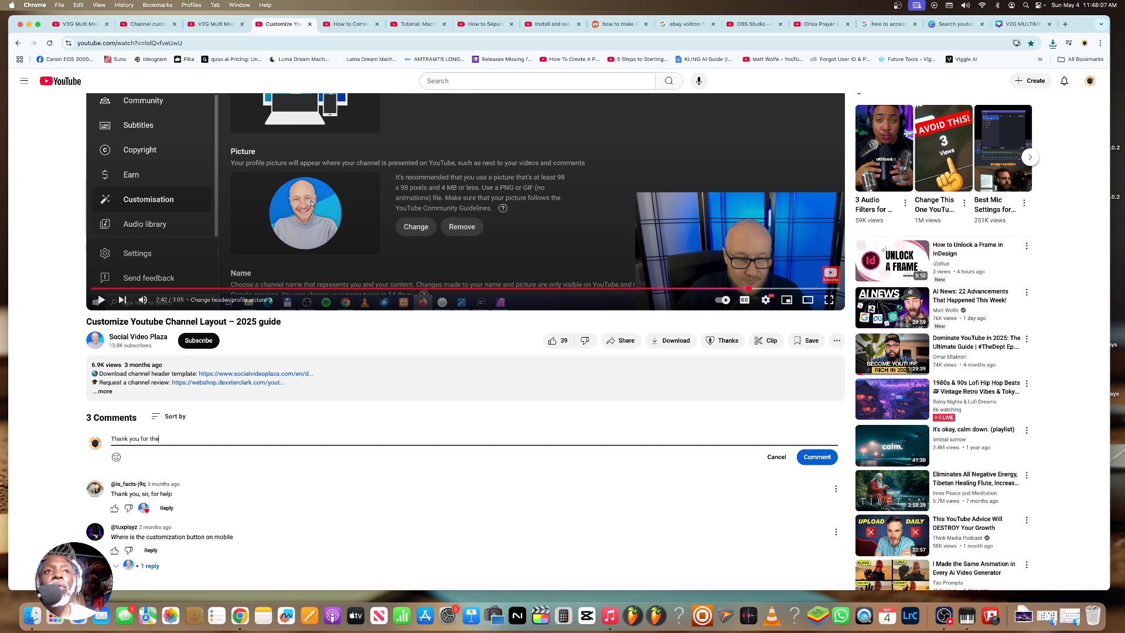
text( recommendations! I've)
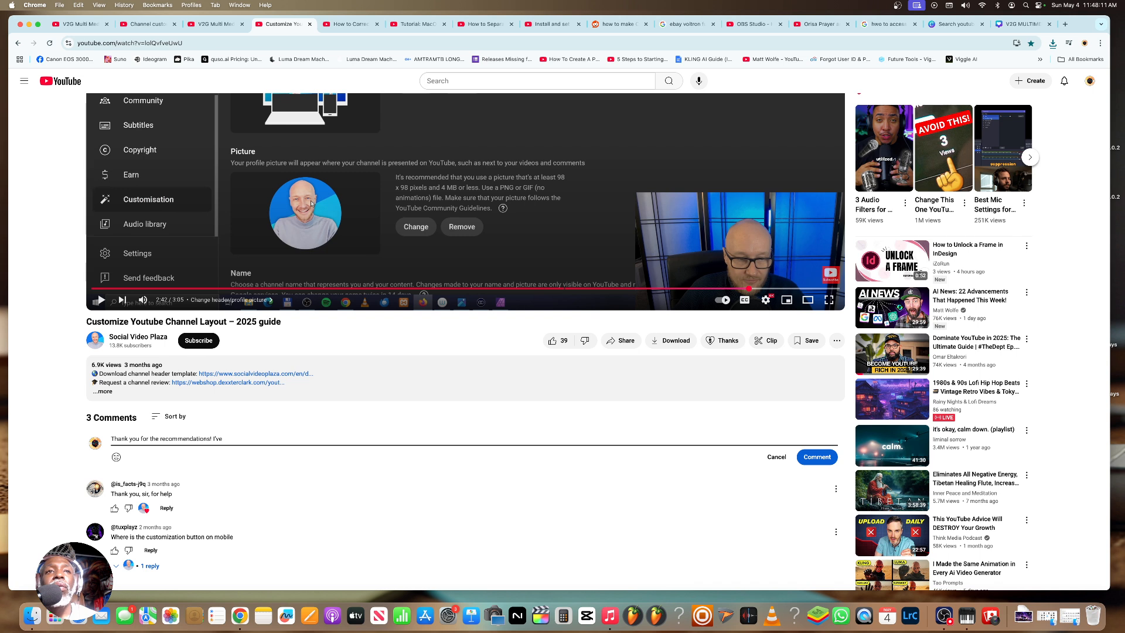
text( changed my banner and )
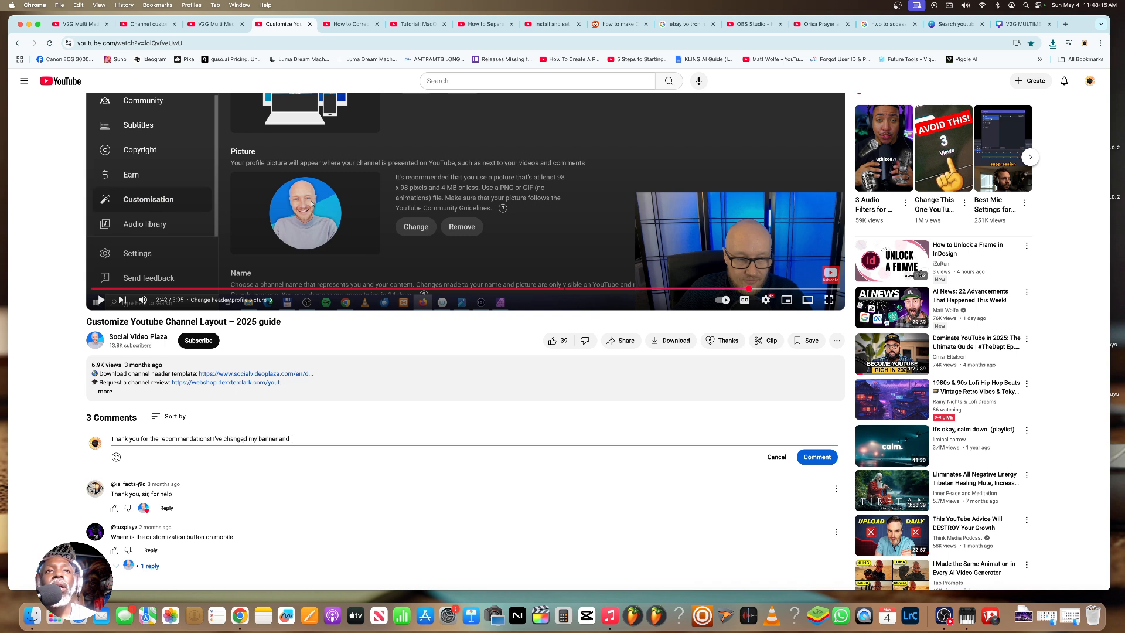
text(will work on some o)
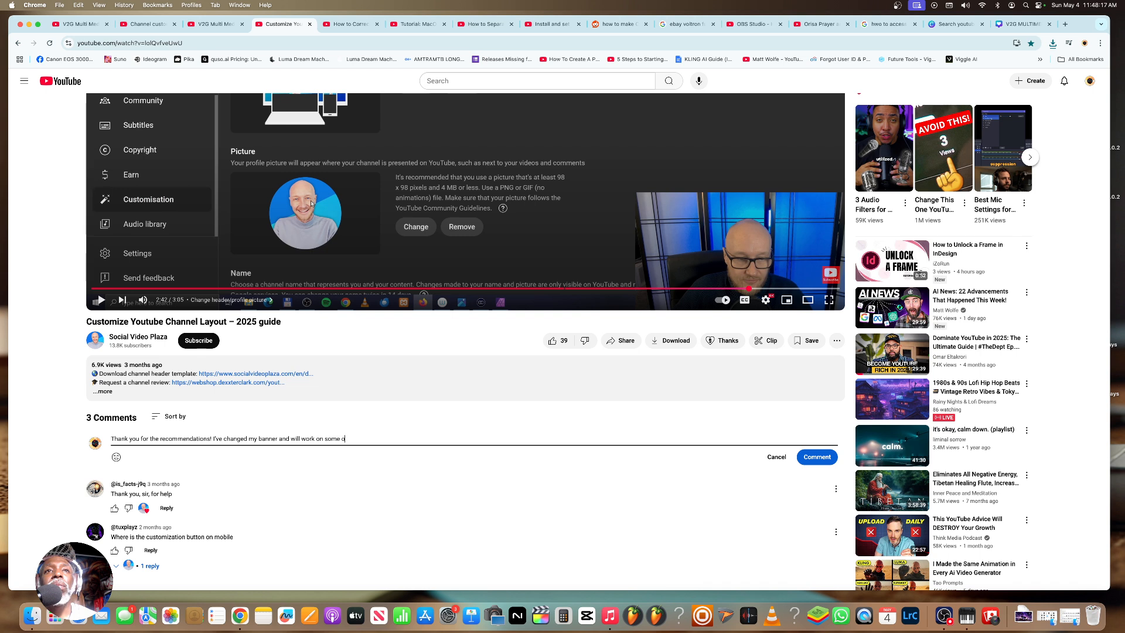
text(ther things! Much success to you!)
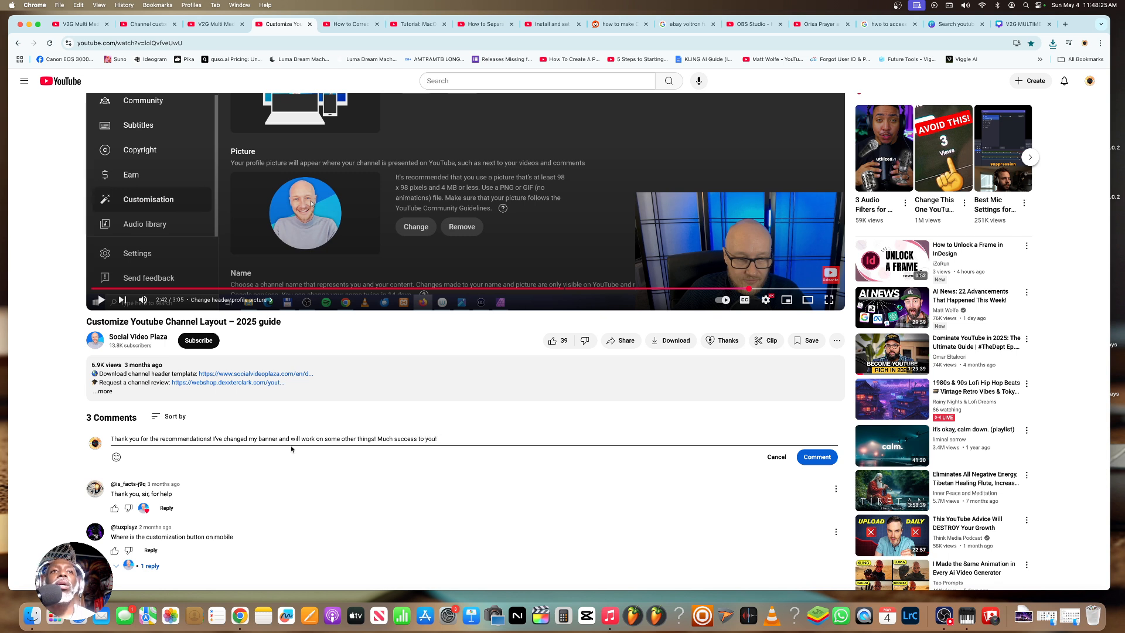
click(810, 458)
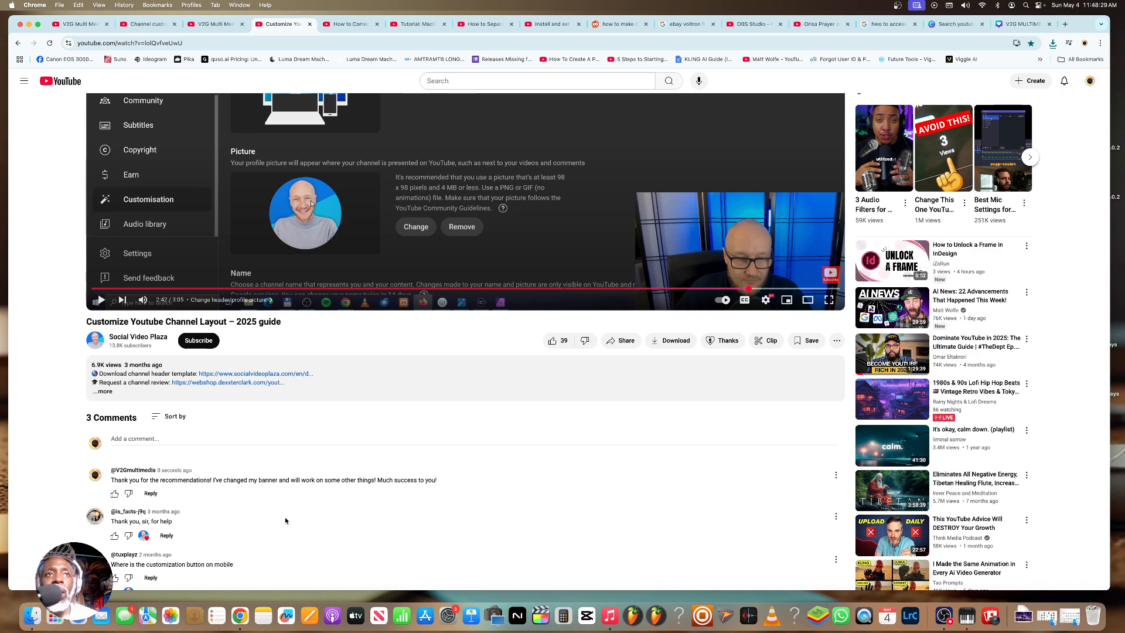
- Switch to the open YouTube video "How to Correct Audio Lag in OBS"
scroll(285, 520, up, 4)
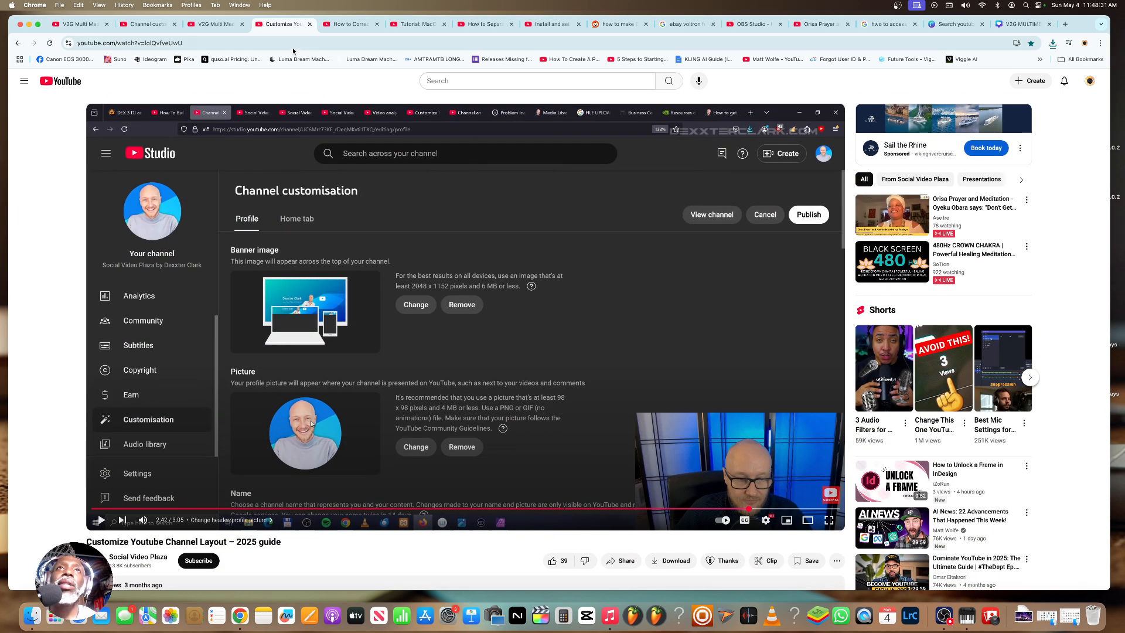
click(350, 24)
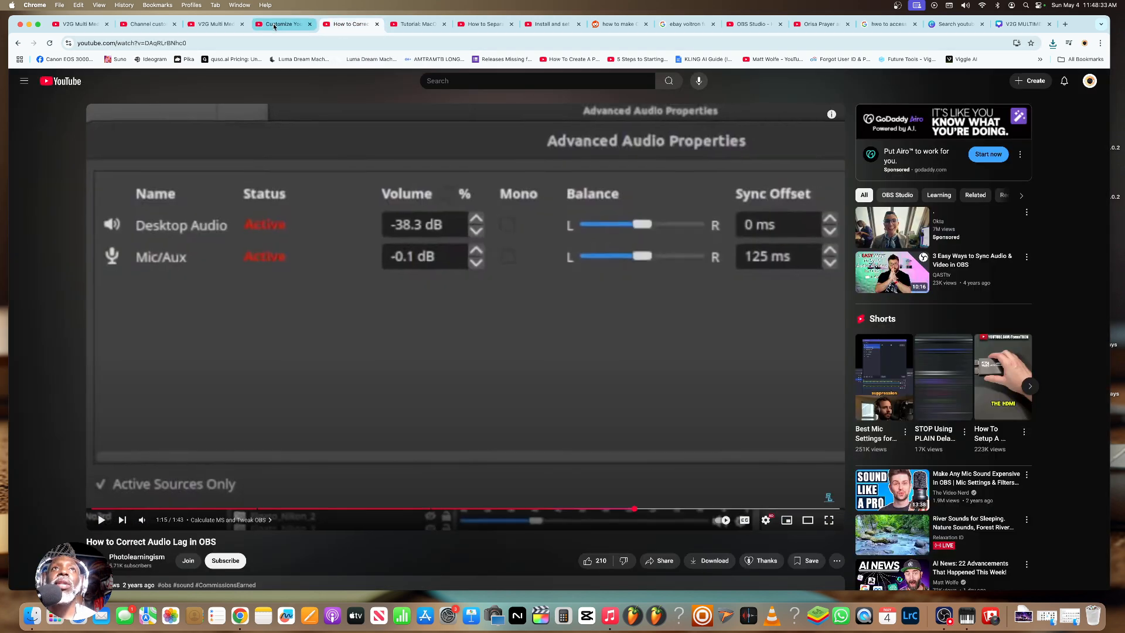
click(274, 24)
click(214, 25)
click(146, 24)
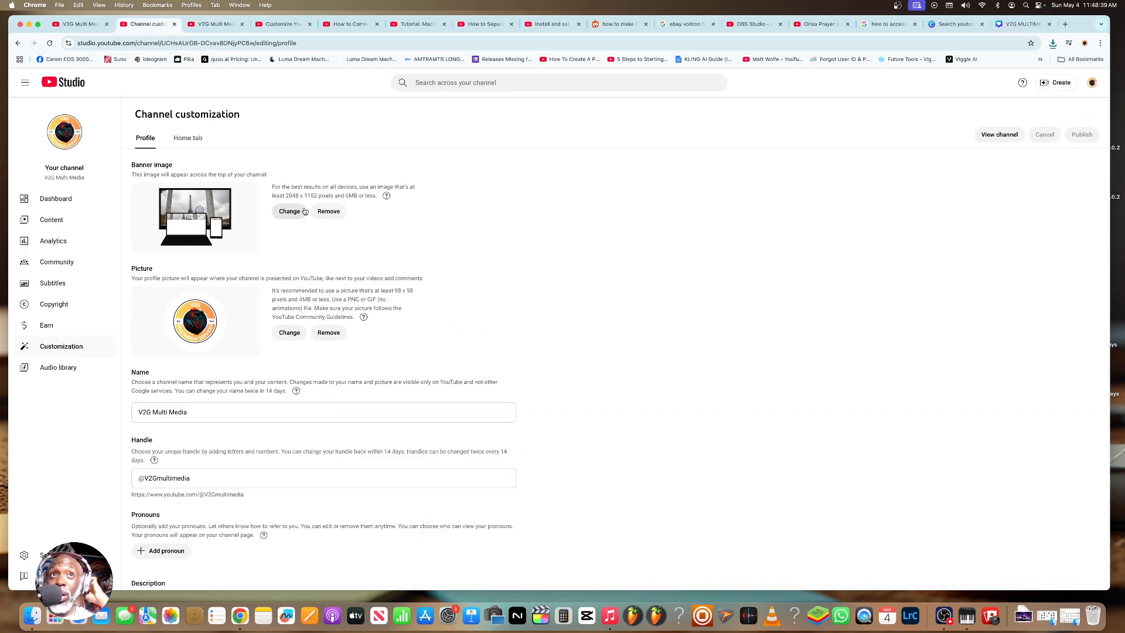
click(282, 217)
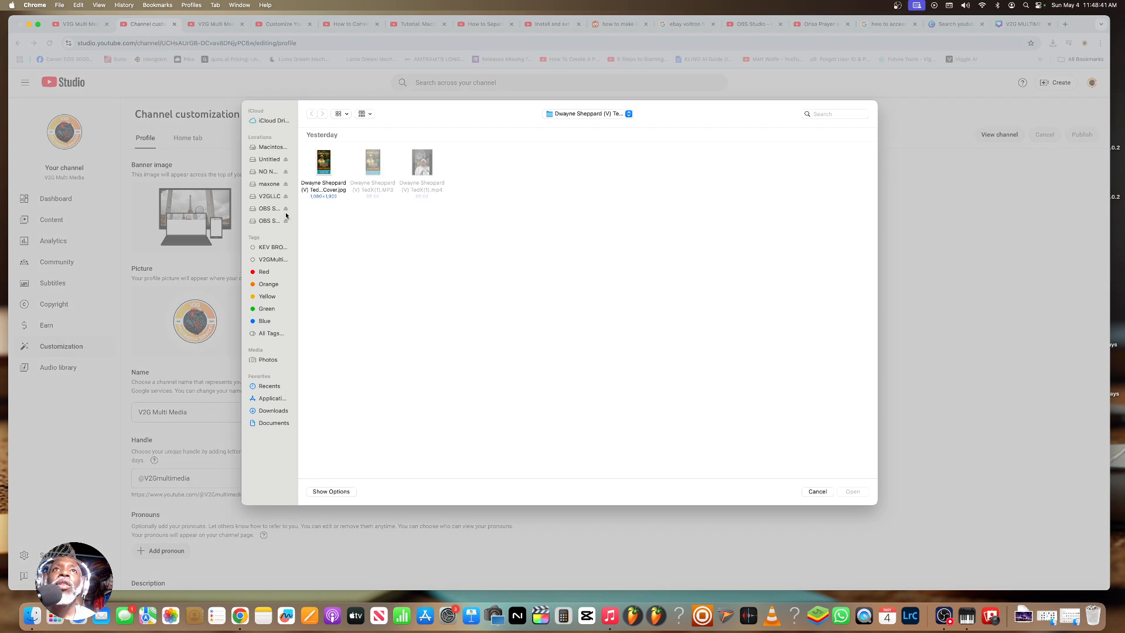
click(274, 411)
click(422, 164)
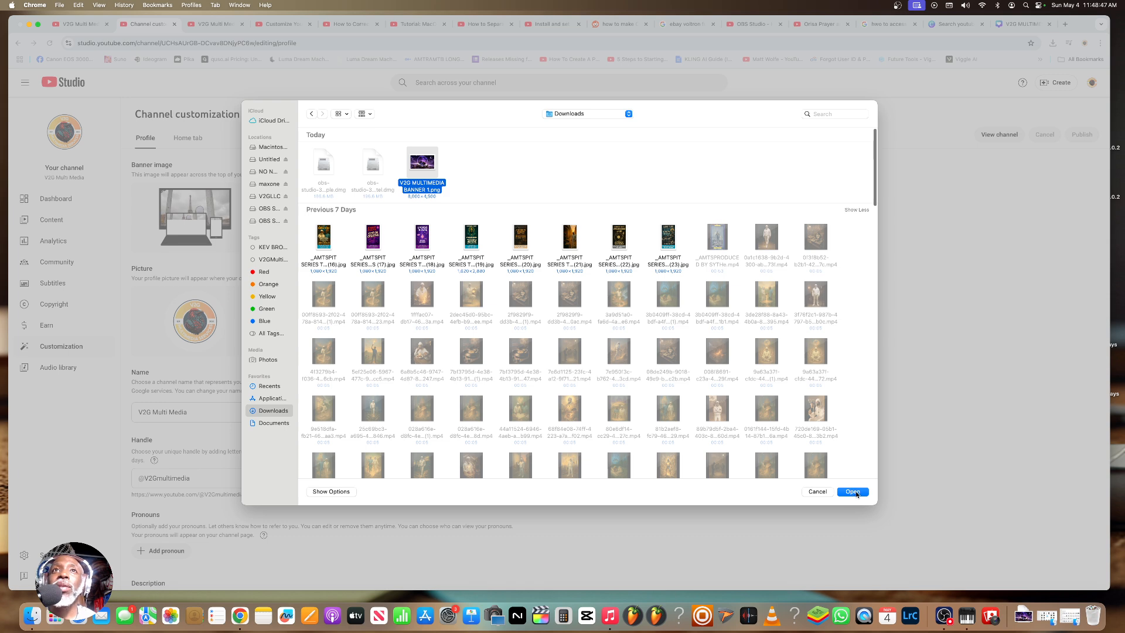
click(850, 492)
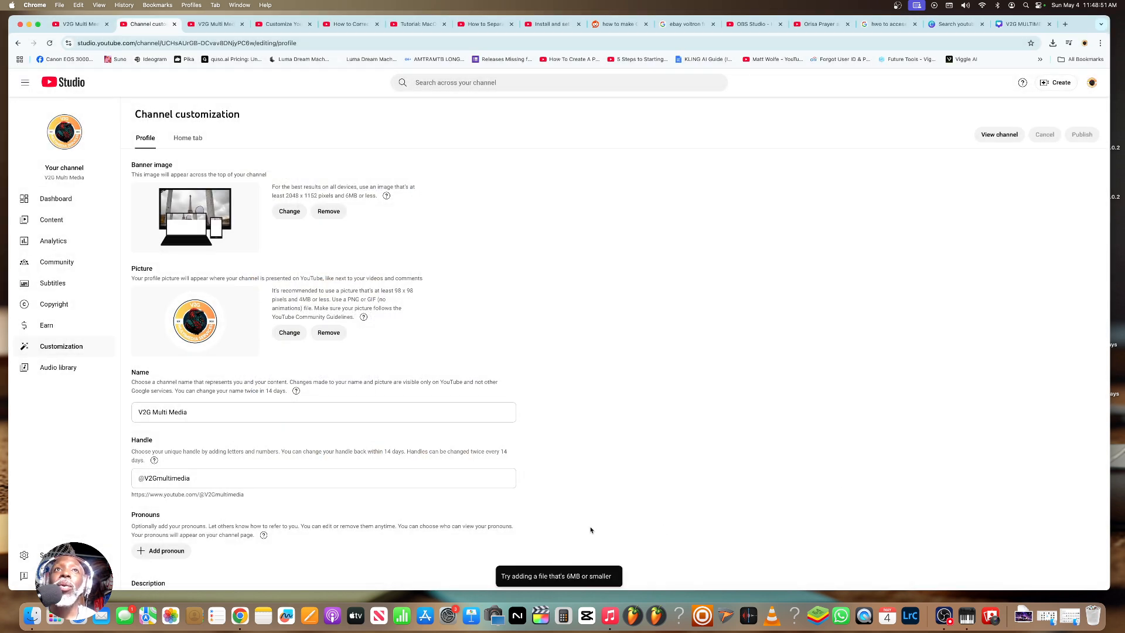
- Return to the Canva banner design and download it as a PNG at size multiplier 1.875 (4,800 × 2,700 px)
click(1022, 24)
click(1069, 86)
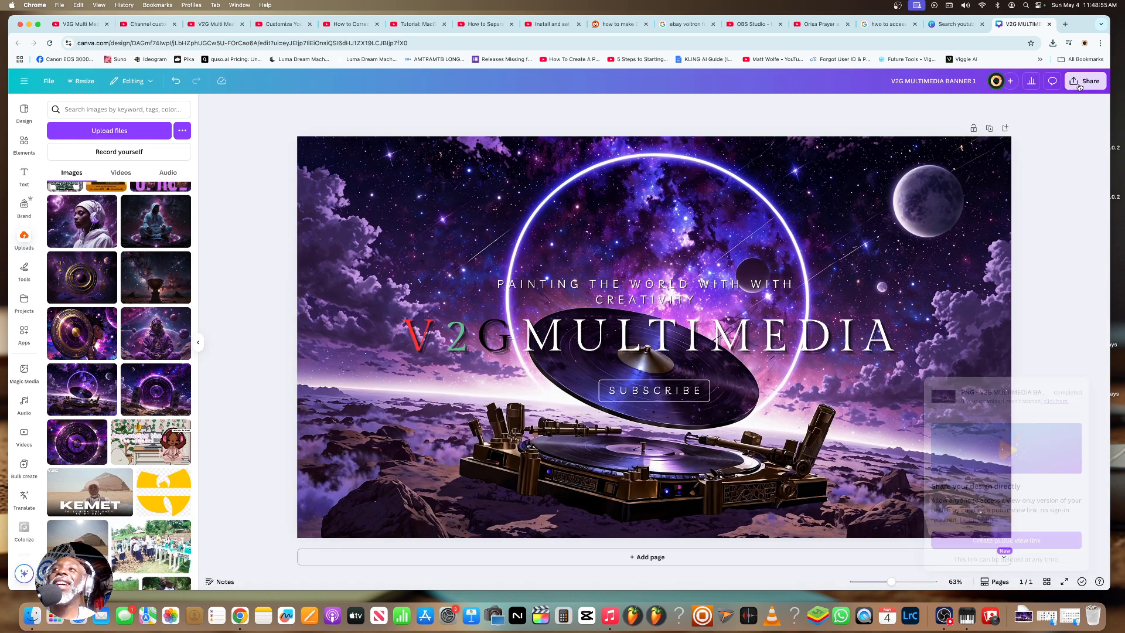
click(949, 263)
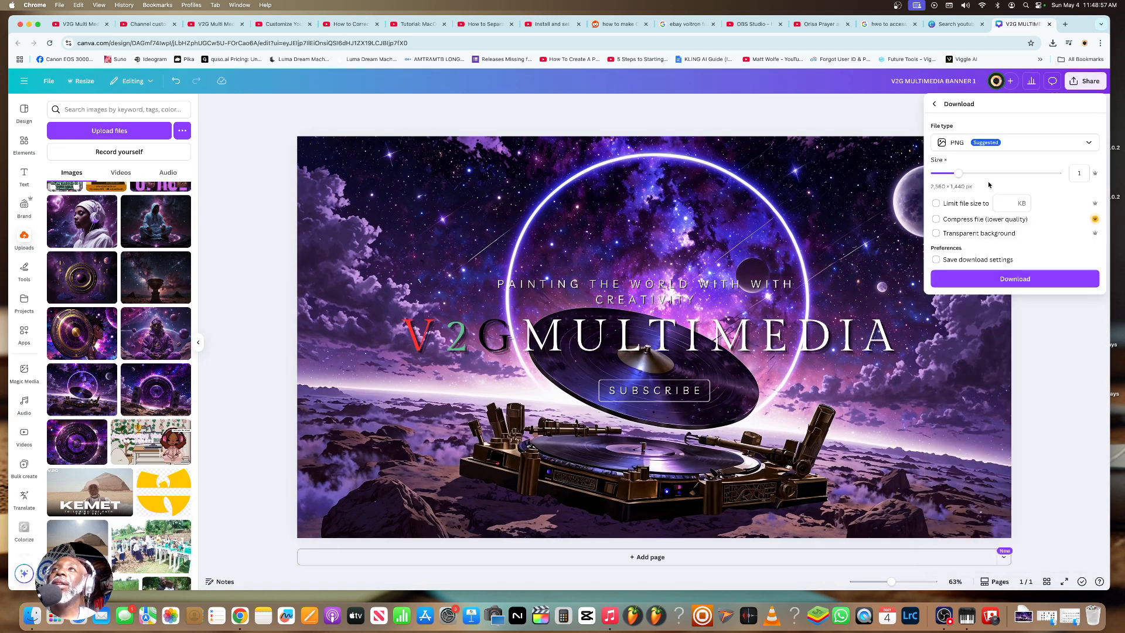
drag(955, 173, 1001, 173)
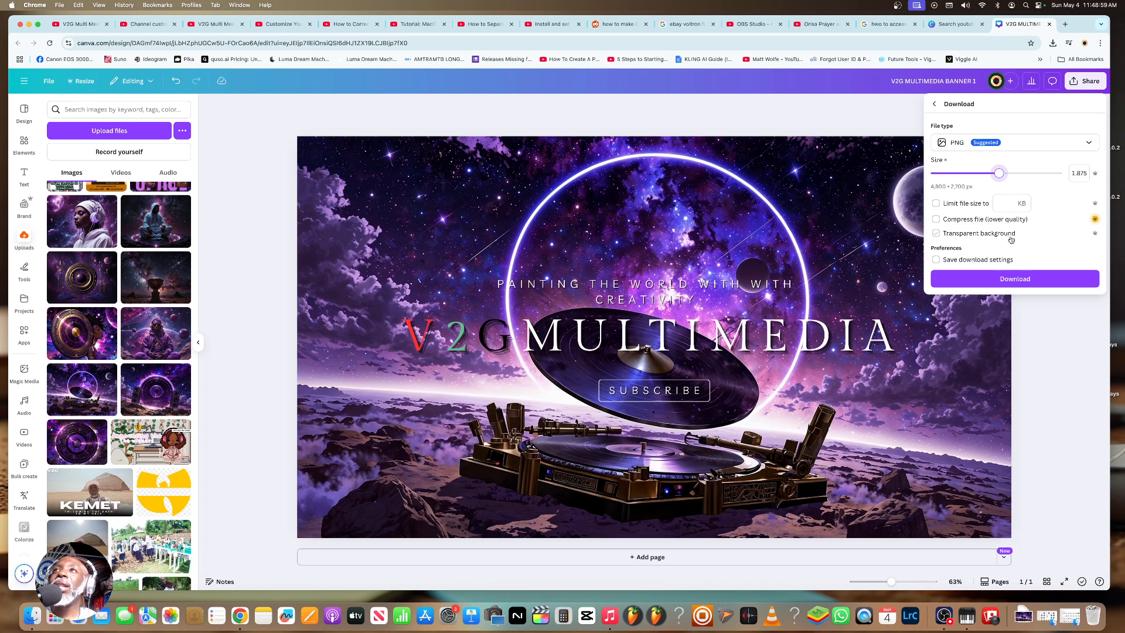
click(1024, 276)
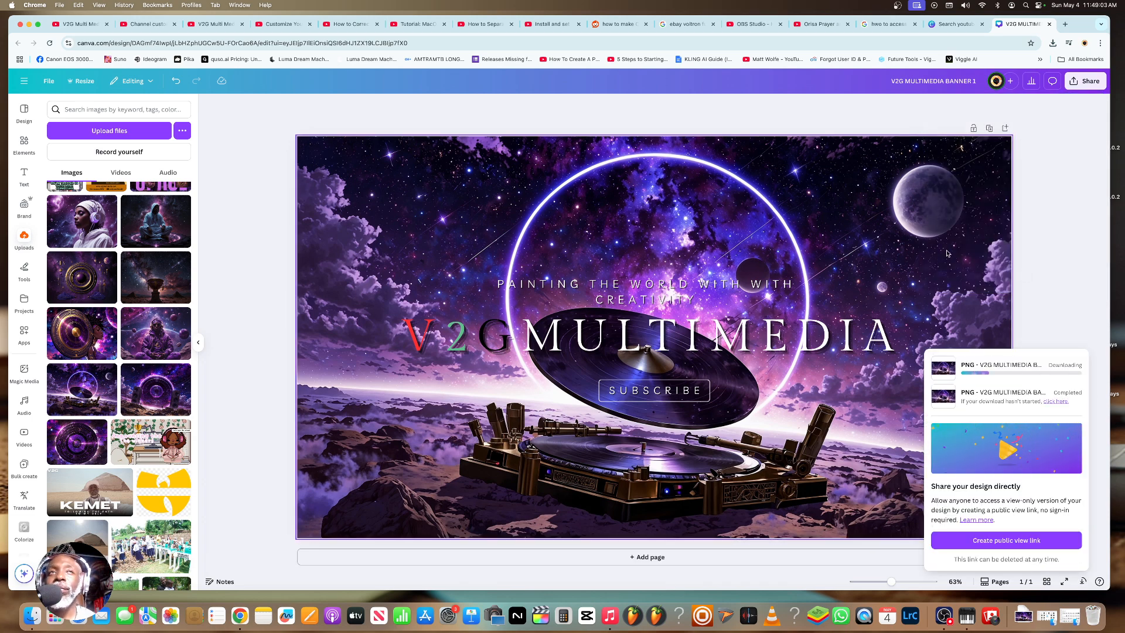
- Back in YouTube Studio, try to upload V2G MULTIMEDIA BANNER 1 (1).png as the channel's banner image
click(218, 24)
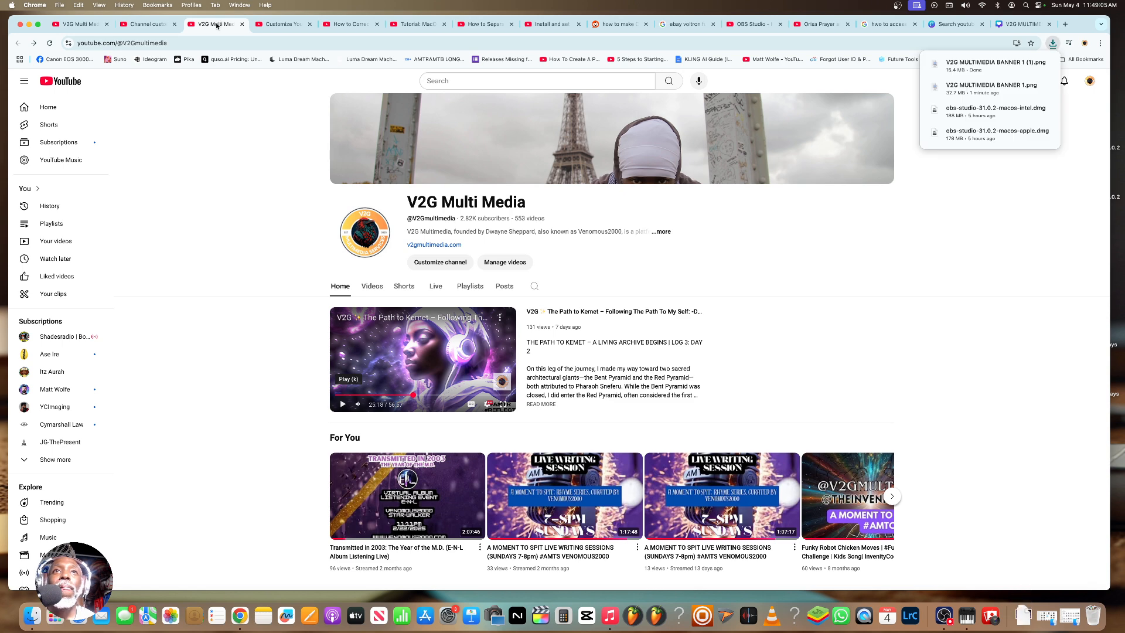
click(147, 24)
click(289, 211)
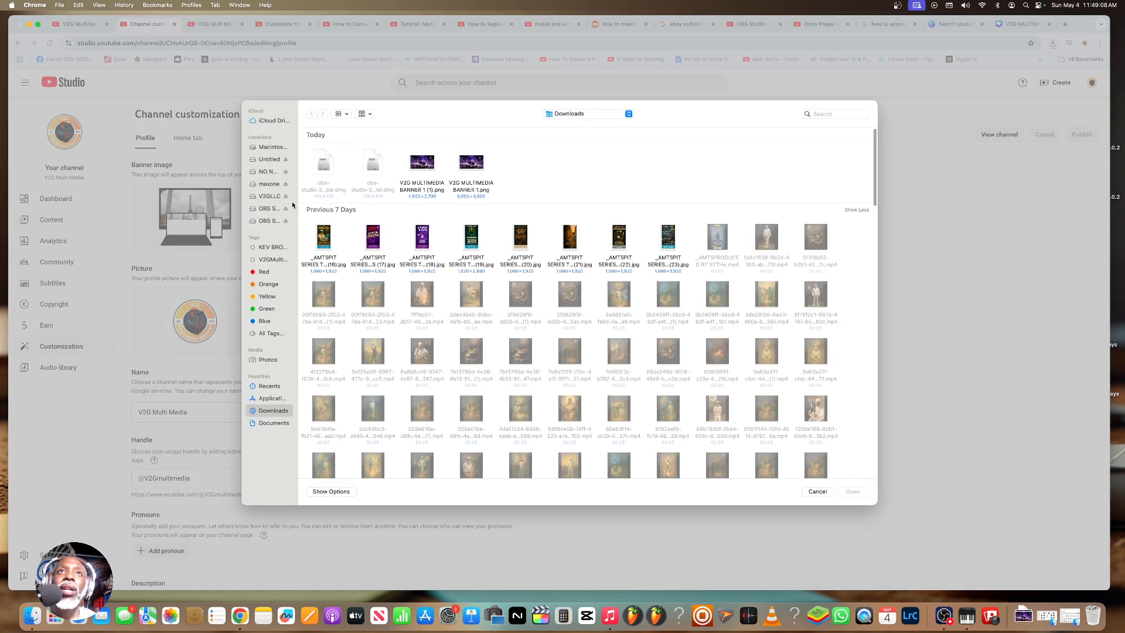
click(472, 190)
click(429, 188)
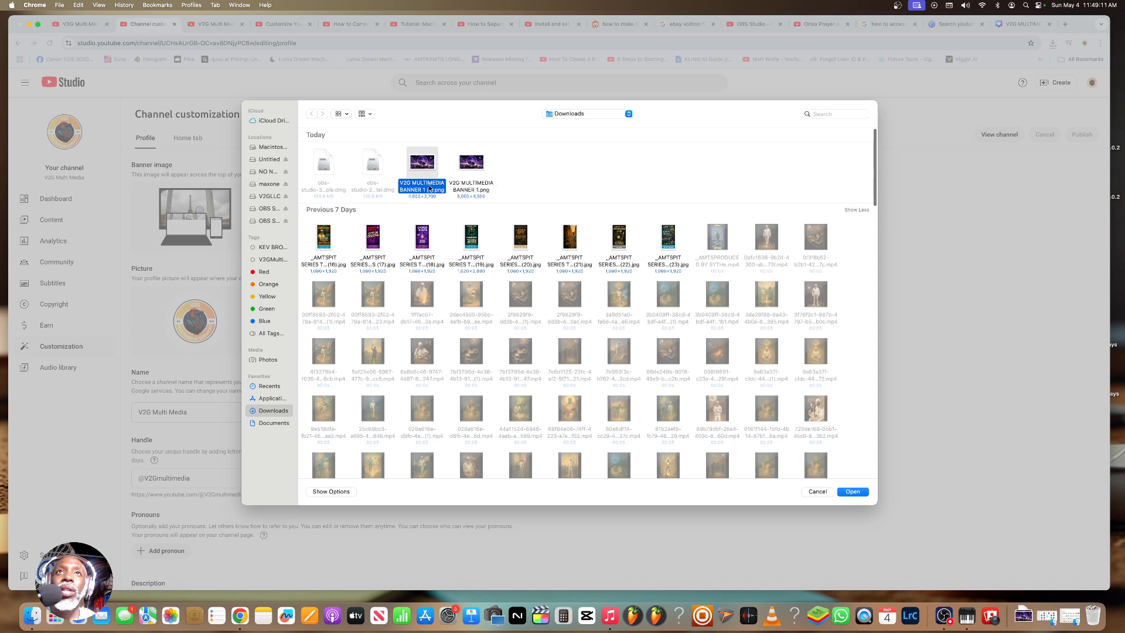
click(853, 491)
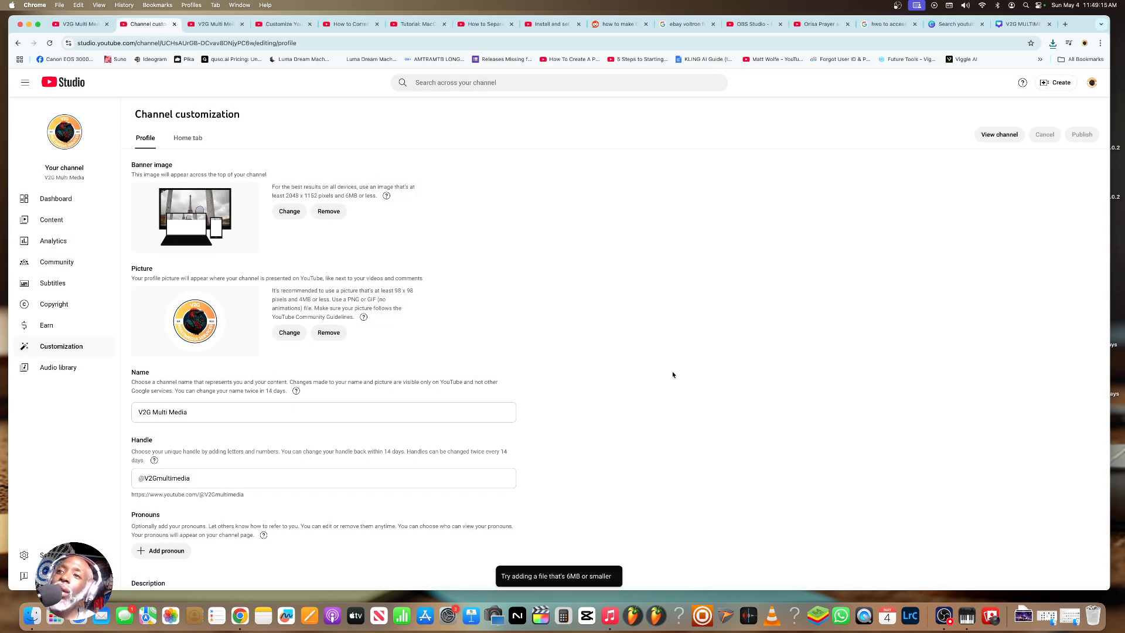
- Switch back to the Canva design and download the banner once more as a smaller PNG under 6 MB
click(1020, 24)
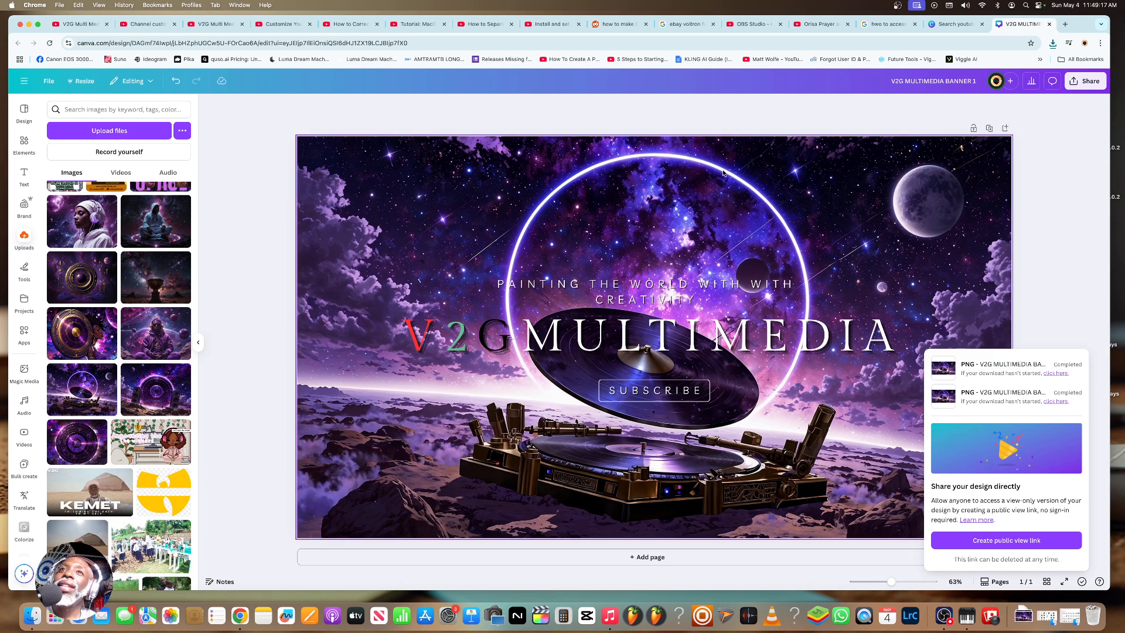
click(1078, 85)
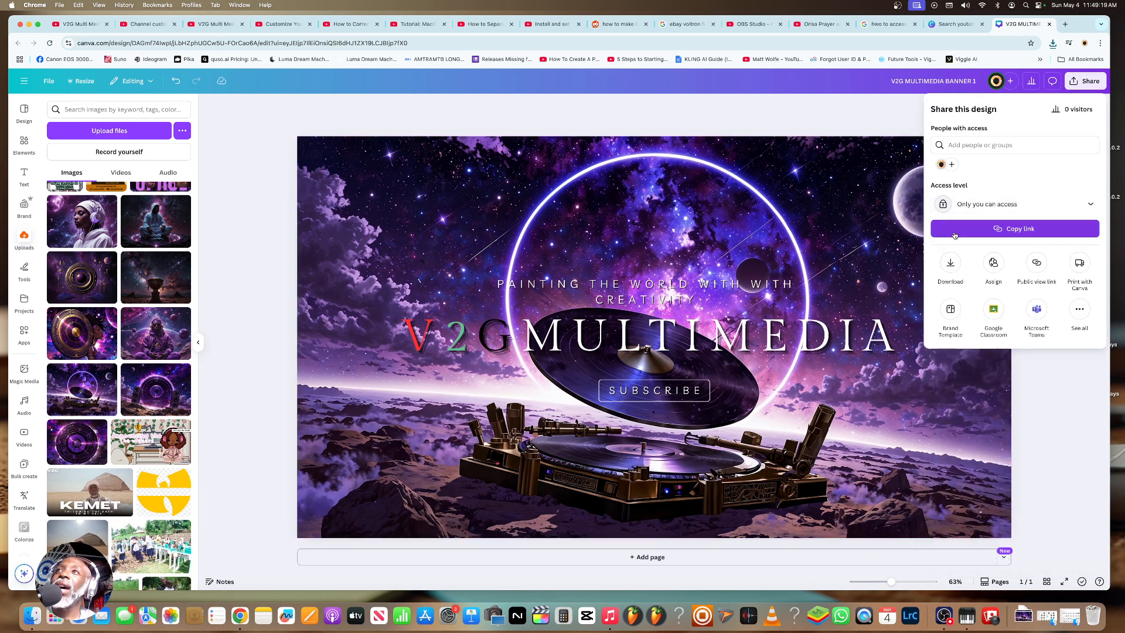
click(951, 262)
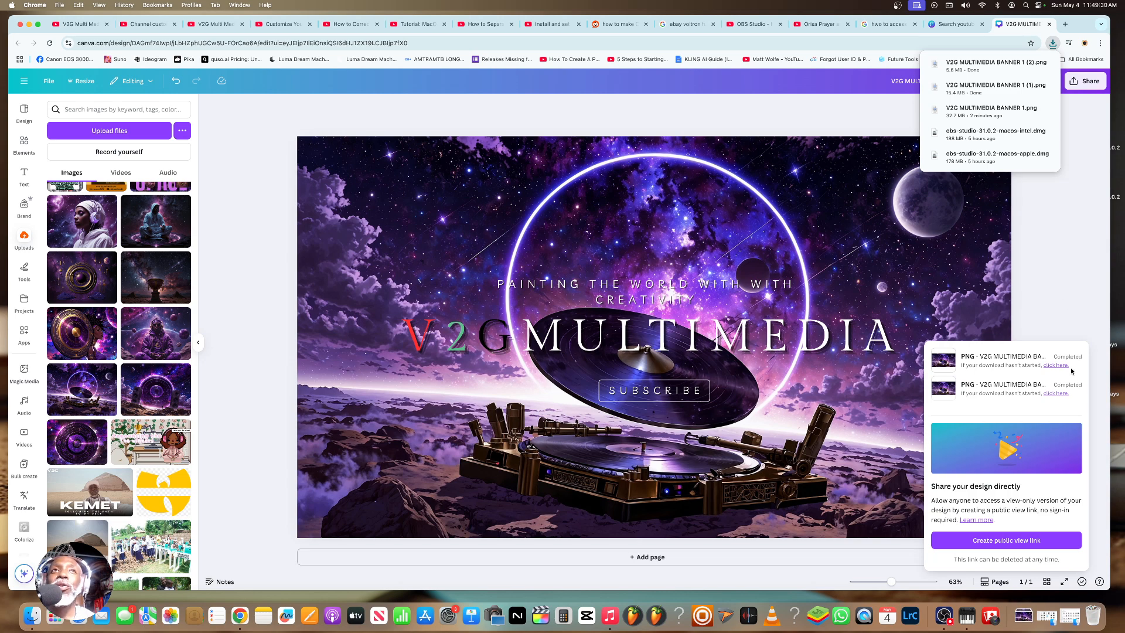
- Load V2G MULTIMEDIA BANNER 1 (2).png as the YouTube banner image to preview its viewable areas for TV, desktop and all devices
click(146, 24)
click(289, 210)
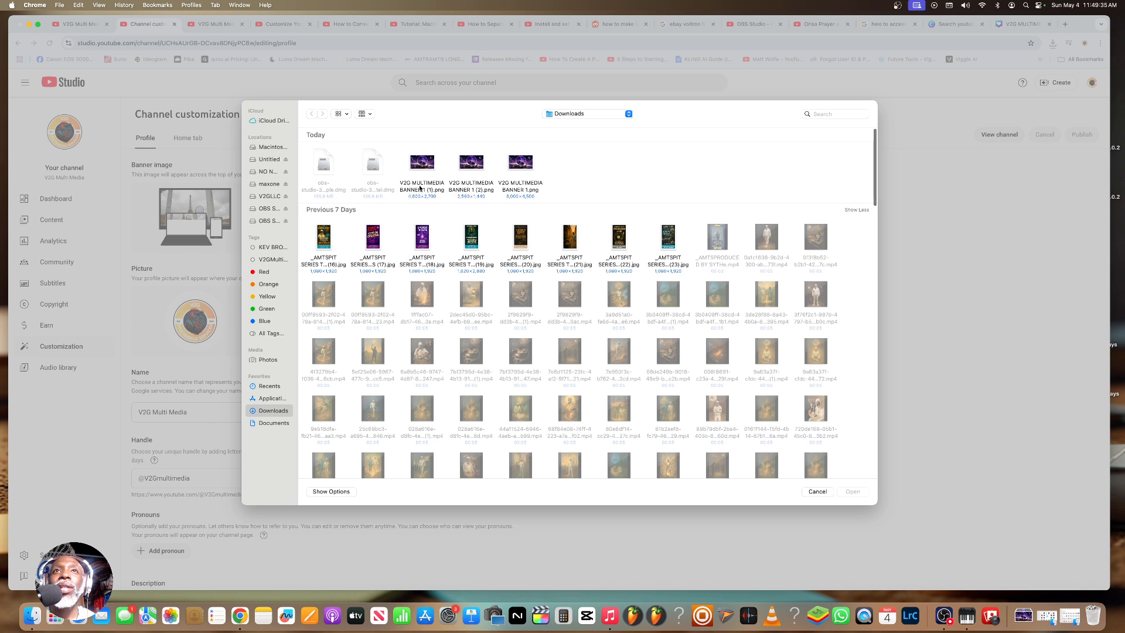
click(471, 186)
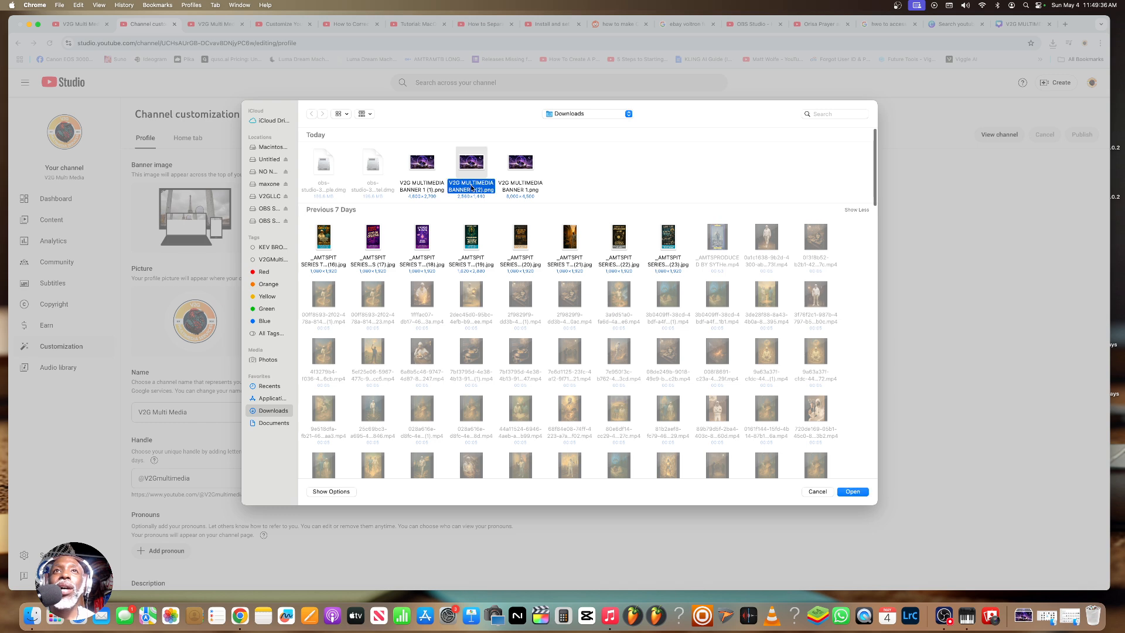
click(852, 492)
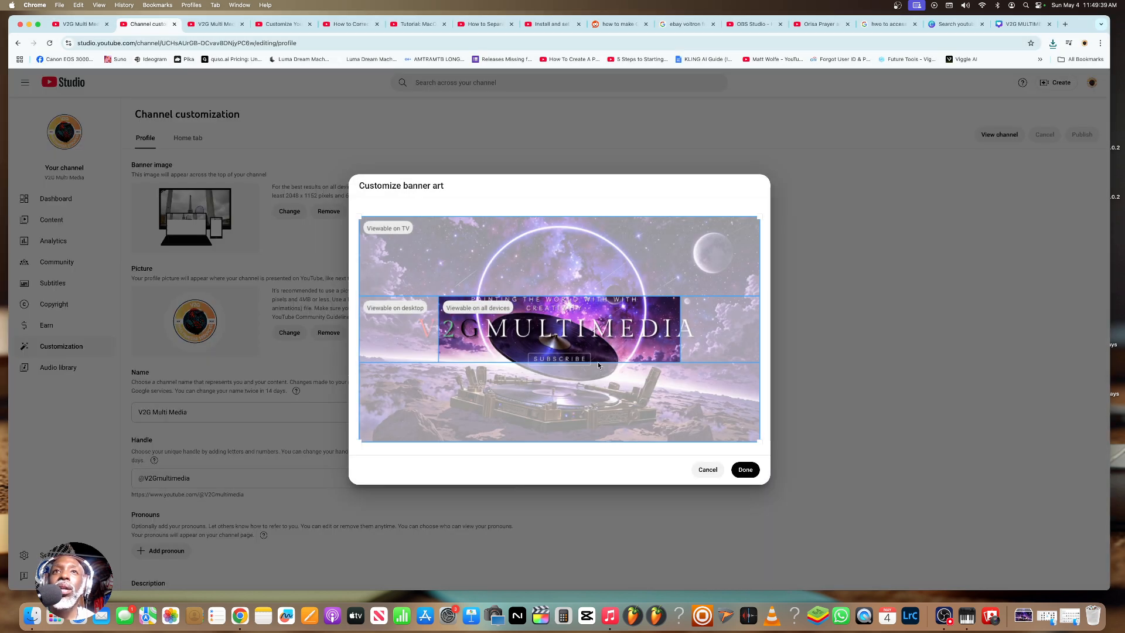
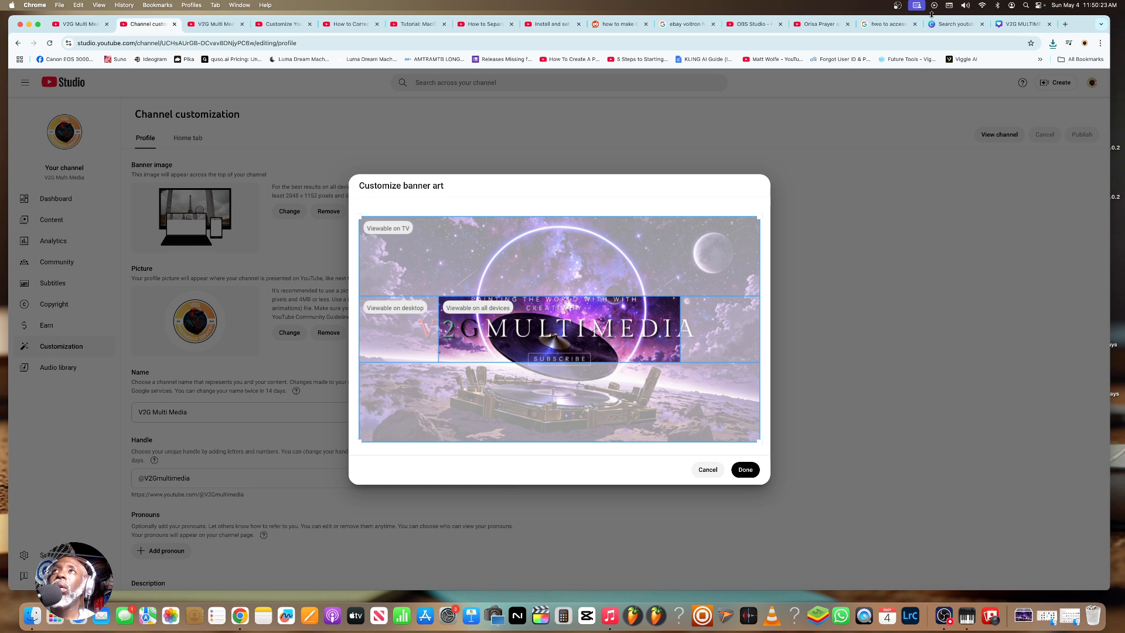
- Return to the Canva design and narrow the V2G MULTIMEDIA title's text box from both sides
click(951, 25)
click(1022, 24)
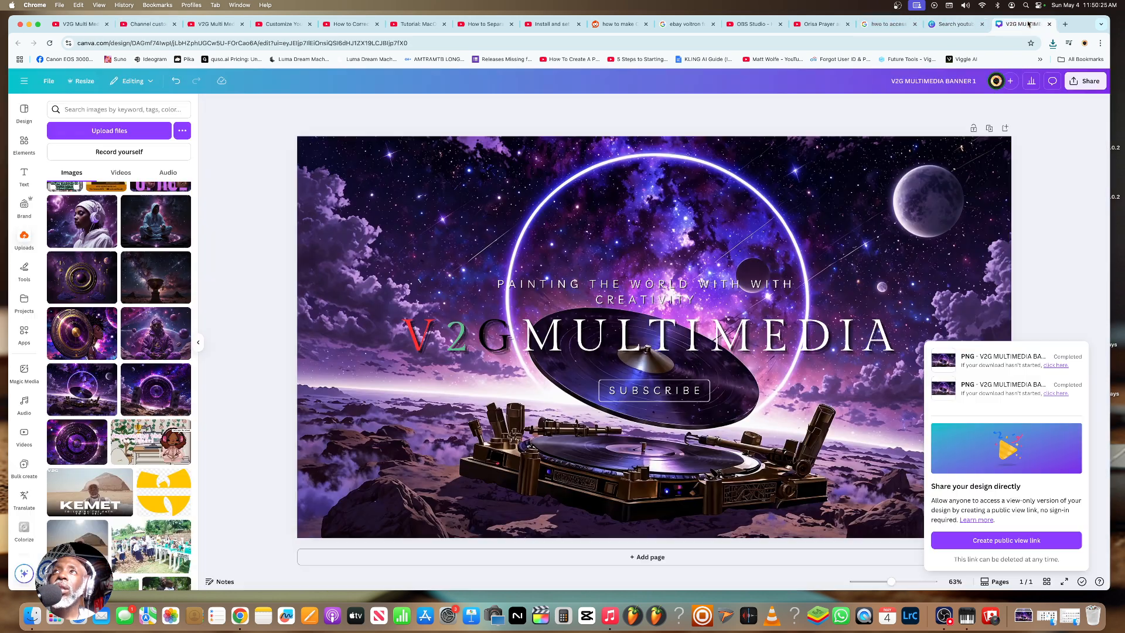
click(807, 328)
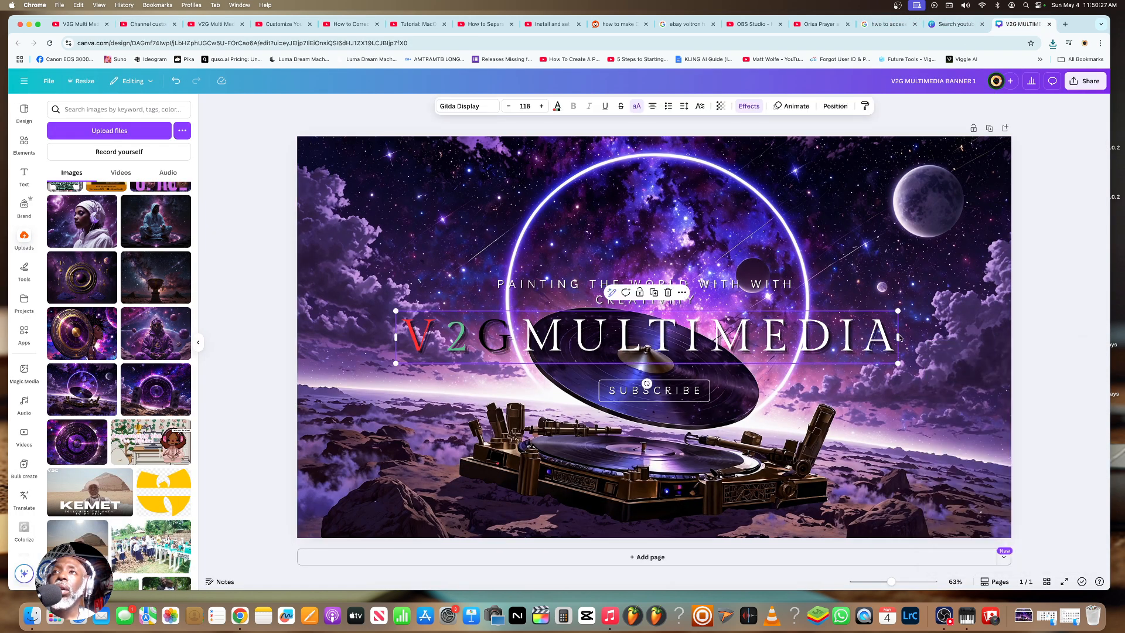
drag(898, 337, 839, 338)
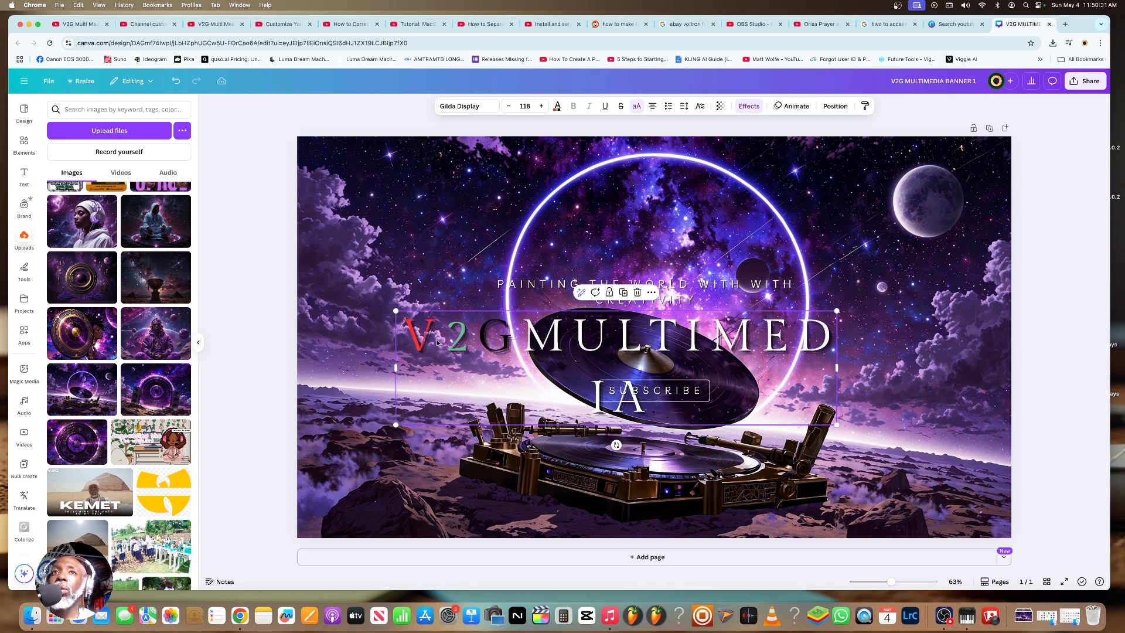
drag(396, 367, 462, 364)
- Reduce the V2G MULTIMEDIA title's font size to 87 so it fits on one line
click(509, 106)
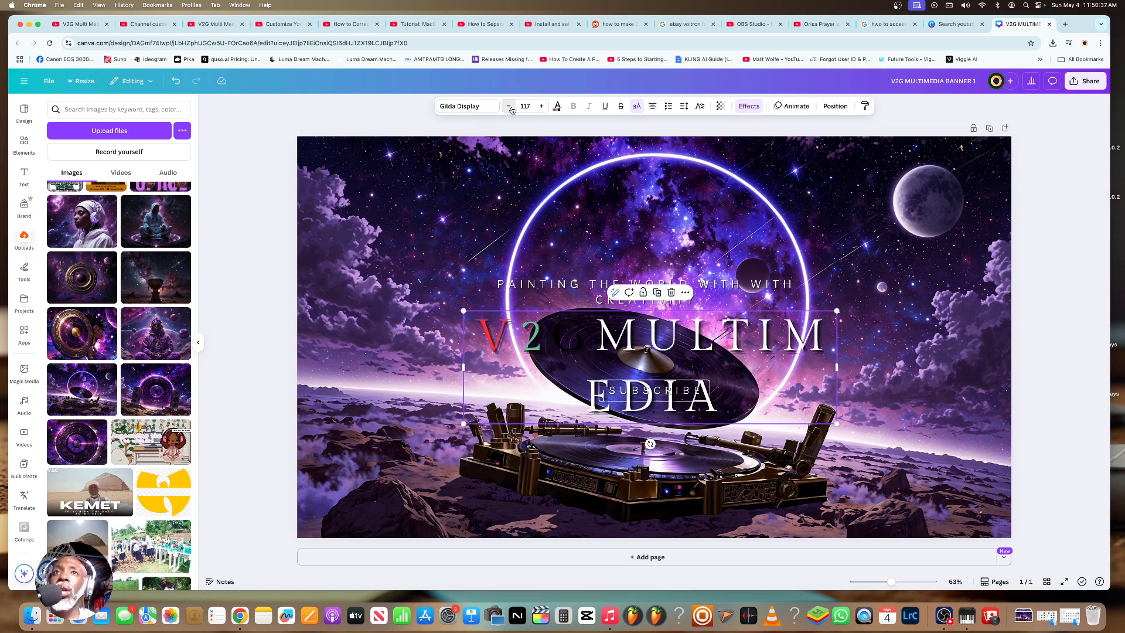
click(509, 106)
click(510, 106)
click(509, 106)
click(510, 106)
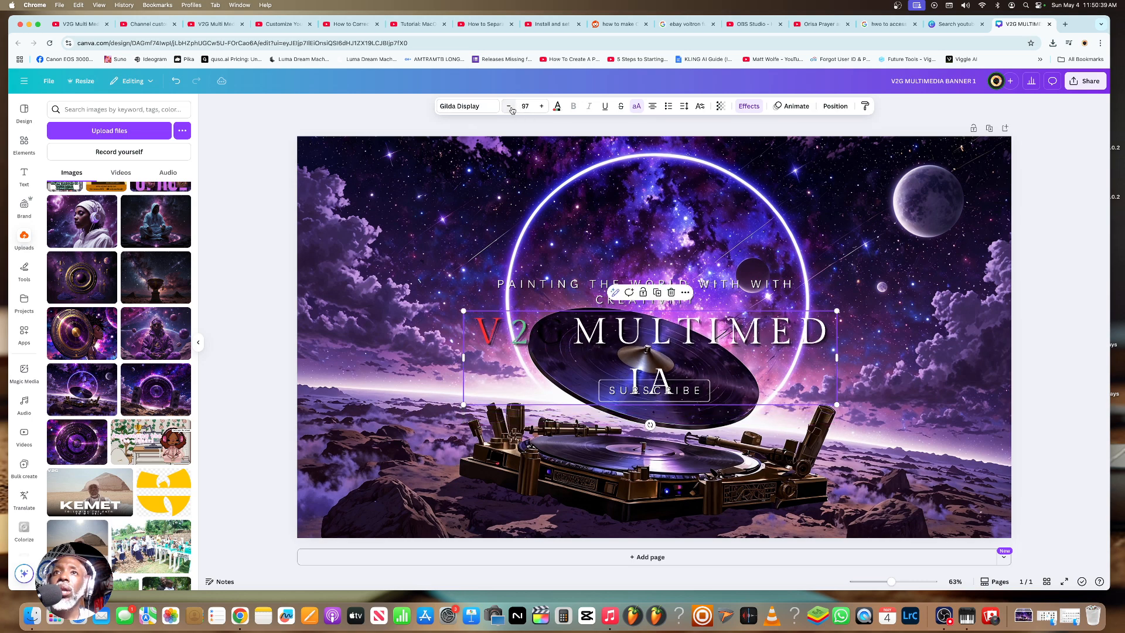
click(510, 107)
click(510, 107)
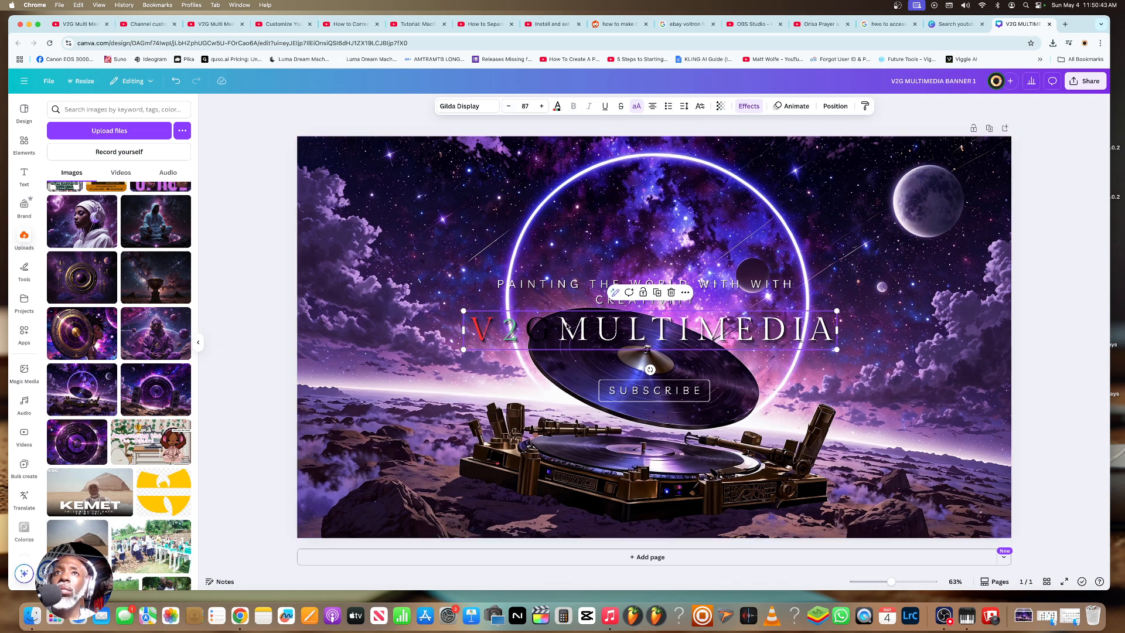
double_click(544, 328)
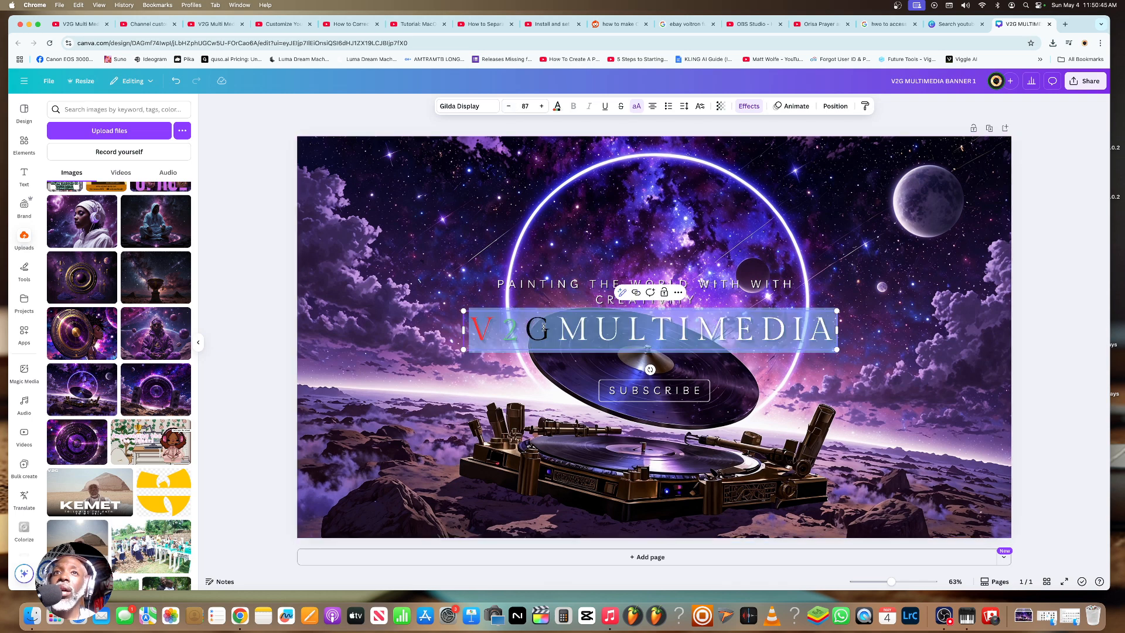
double_click(543, 327)
double_click(545, 327)
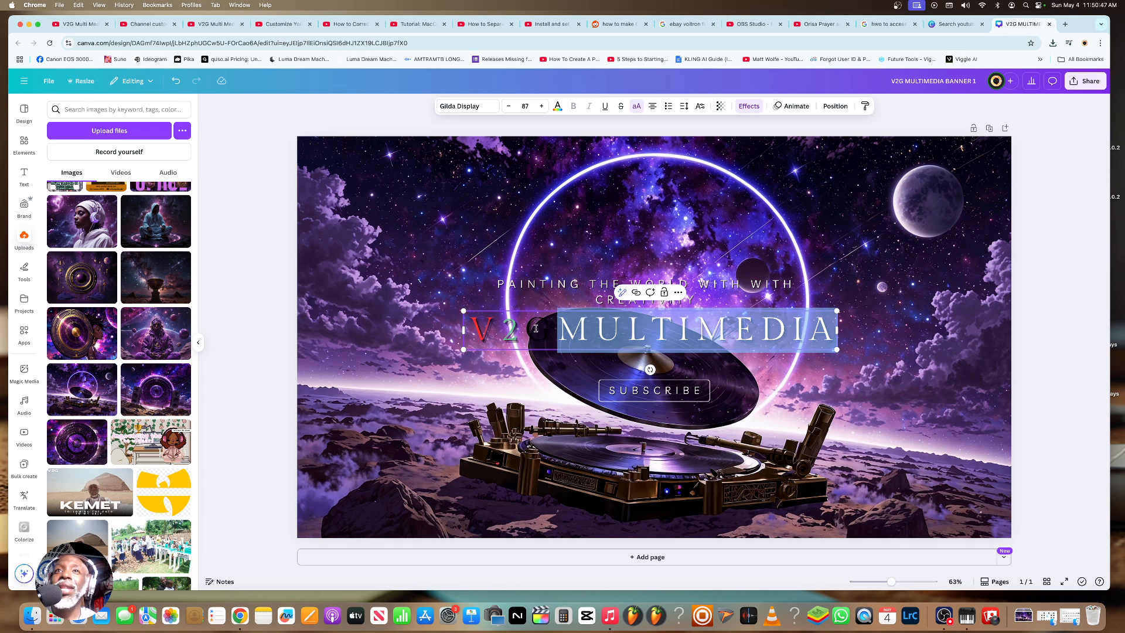
double_click(538, 328)
click(542, 328)
double_click(544, 328)
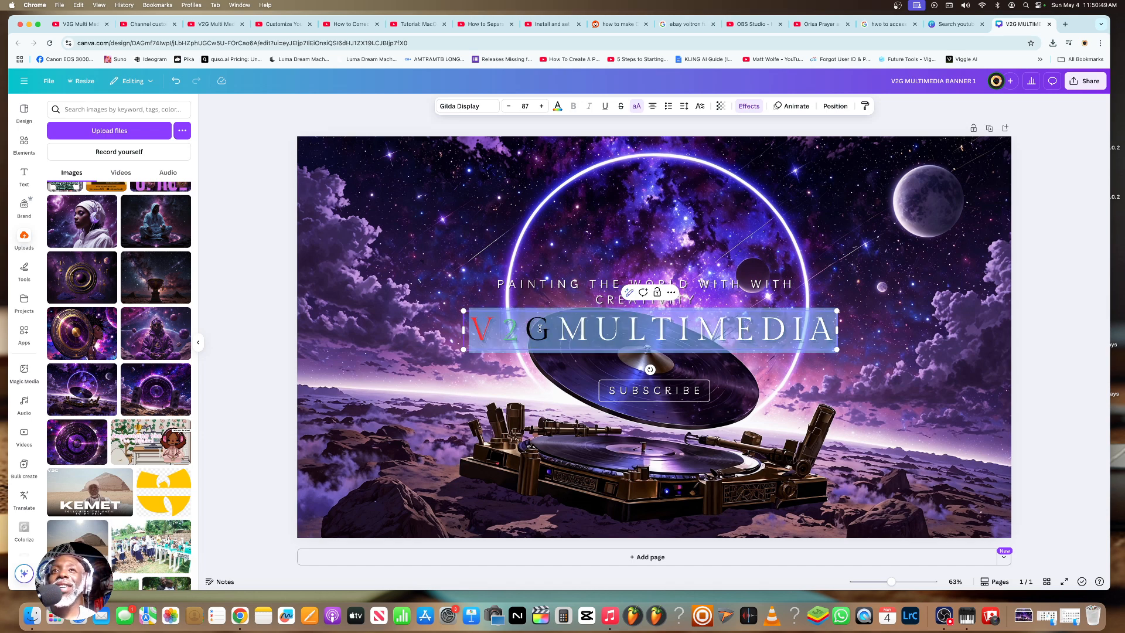
- Recolor the "2" in the V2G MULTIMEDIA title with the Brand Kit's black
double_click(507, 329)
click(508, 329)
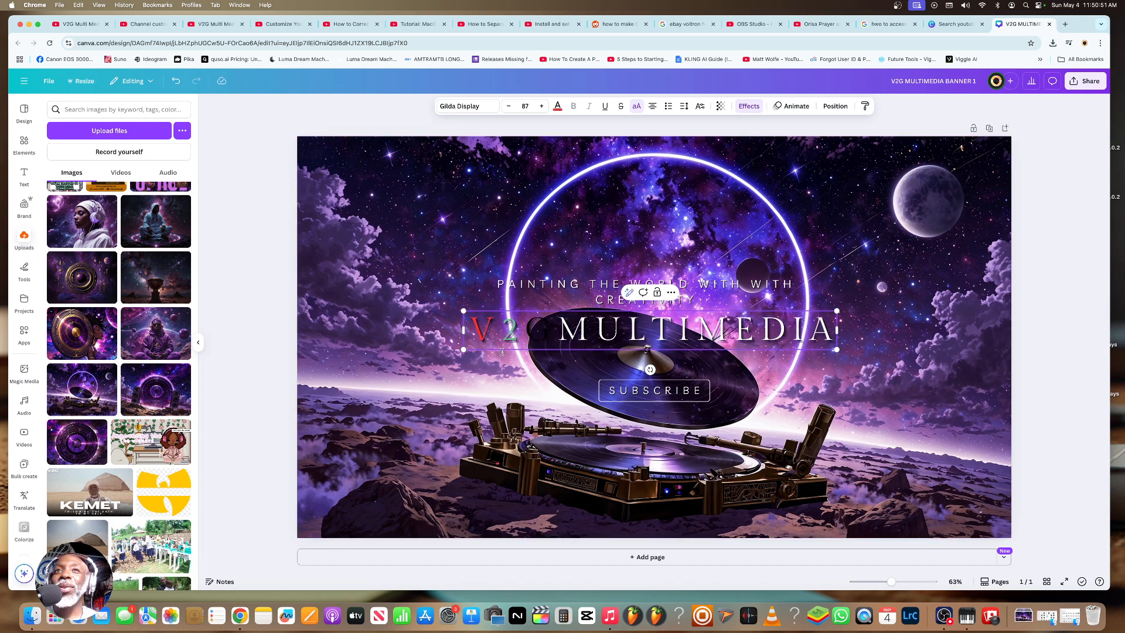
key(shift+Right)
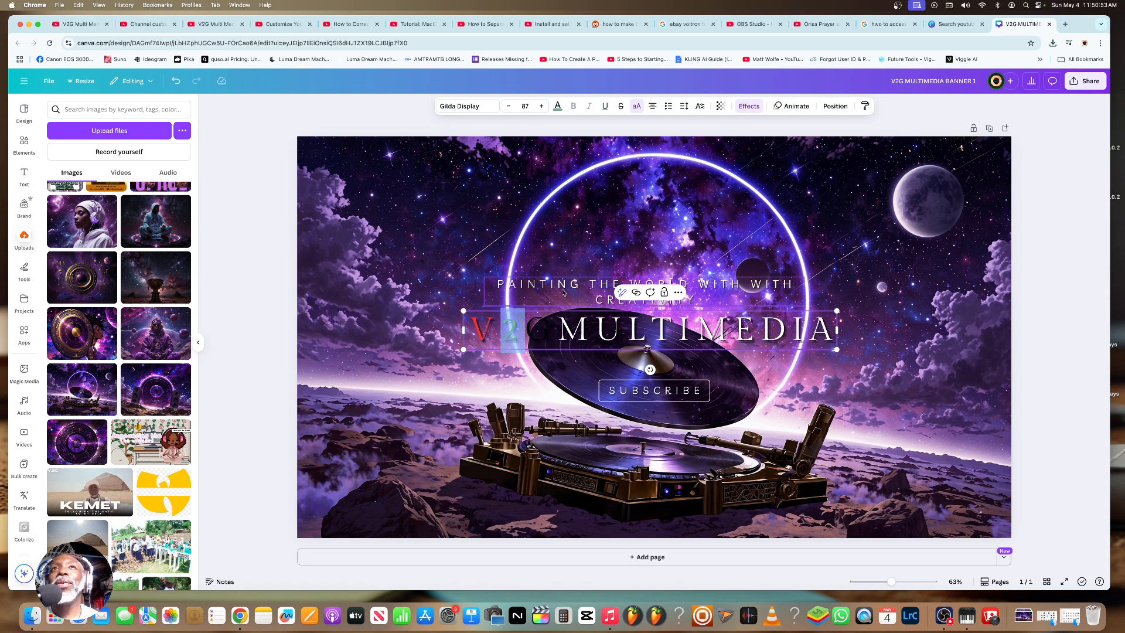
click(557, 106)
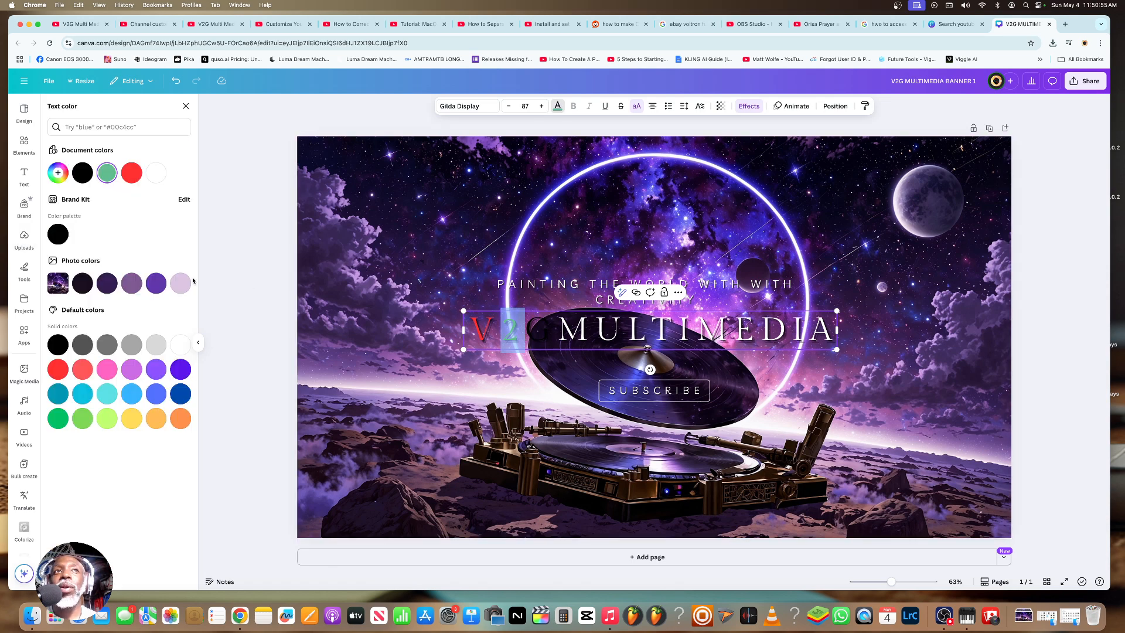
click(58, 234)
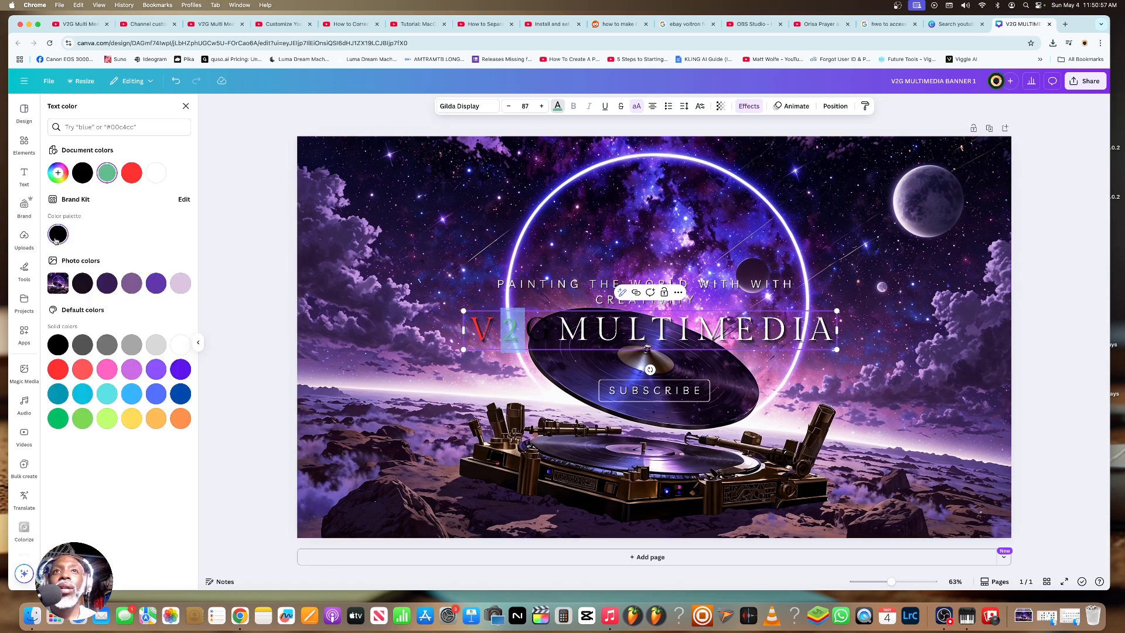
click(326, 305)
double_click(327, 306)
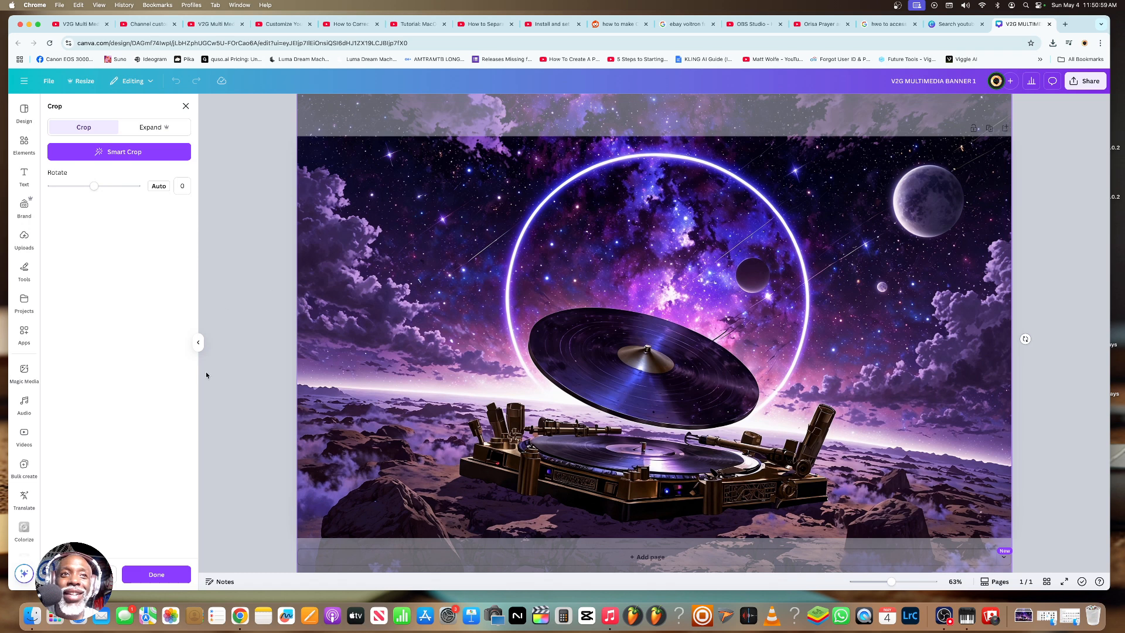
click(227, 381)
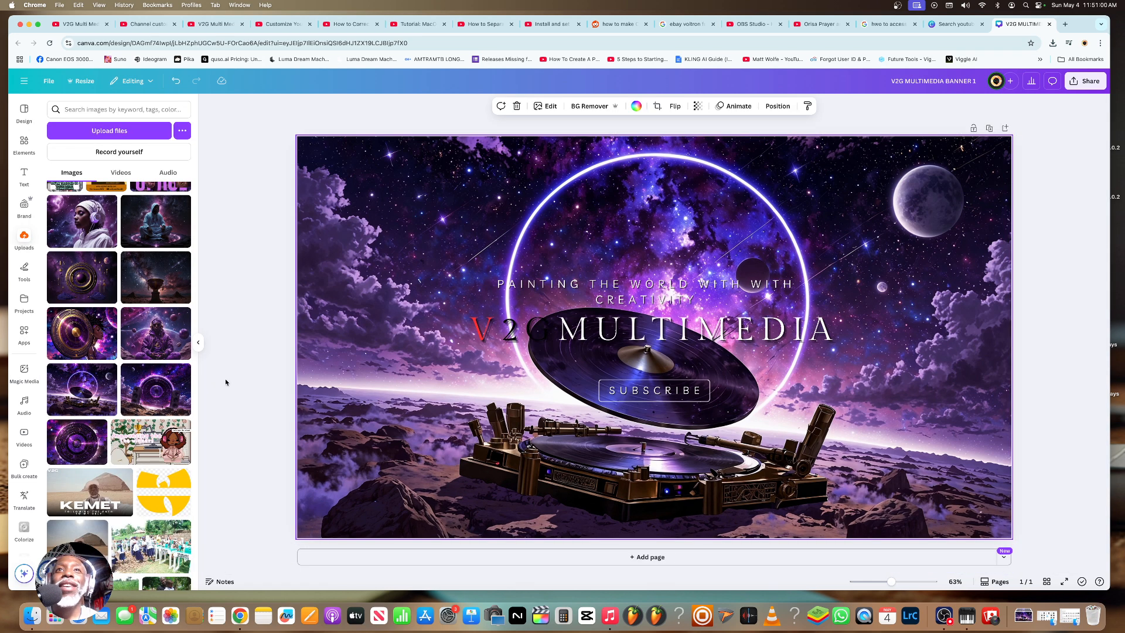
- Recolor the "G" in the V2G MULTIMEDIA title with the dark green from the default solid colors
click(540, 331)
click(539, 328)
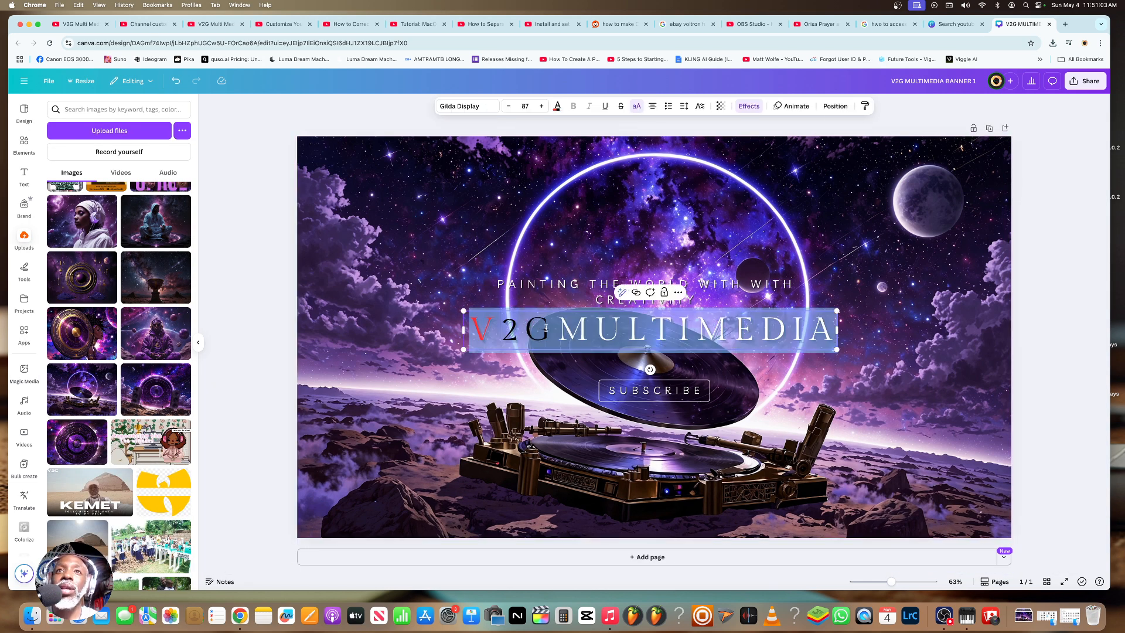
drag(546, 328, 526, 328)
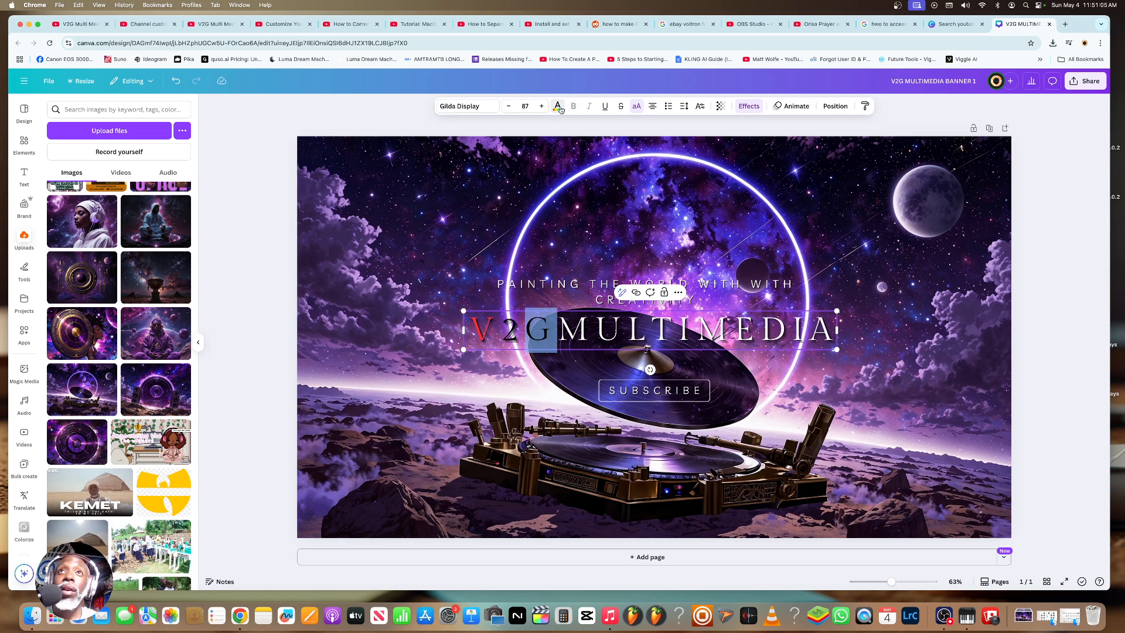
click(558, 108)
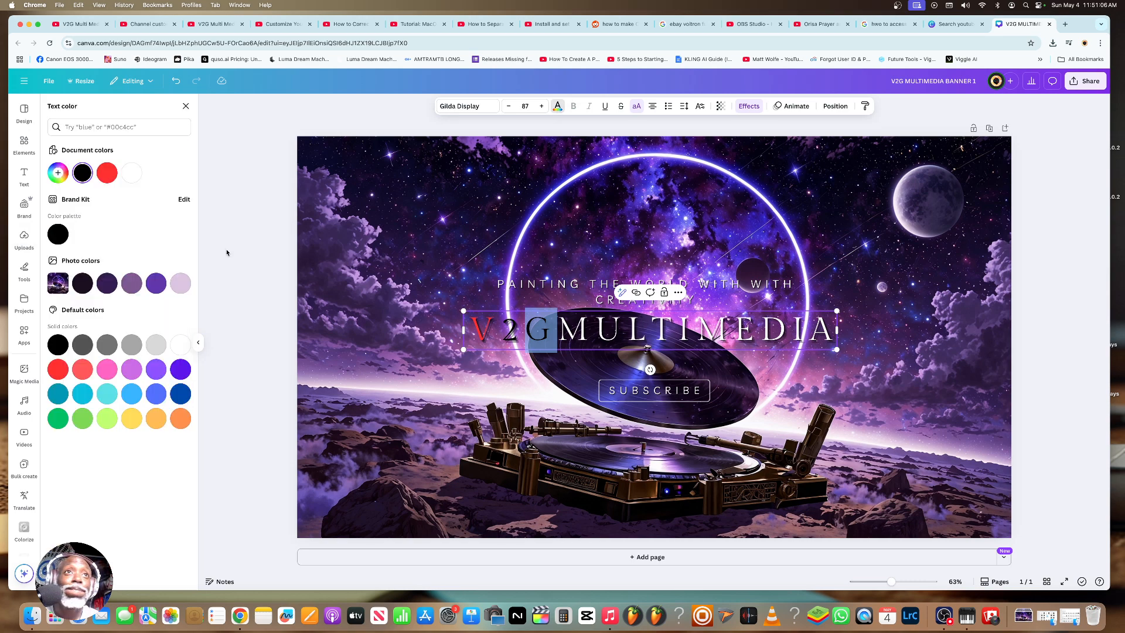
click(58, 418)
click(268, 317)
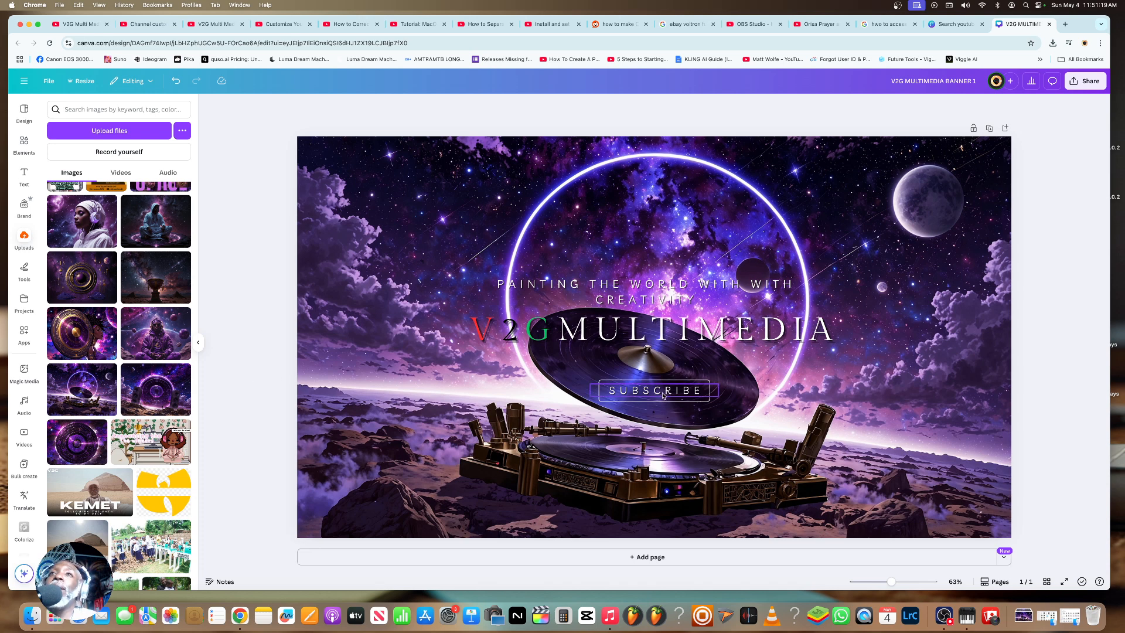
- Move the SUBSCRIBE box up closer to the title and reduce the tagline's font size to 28
drag(653, 392, 650, 382)
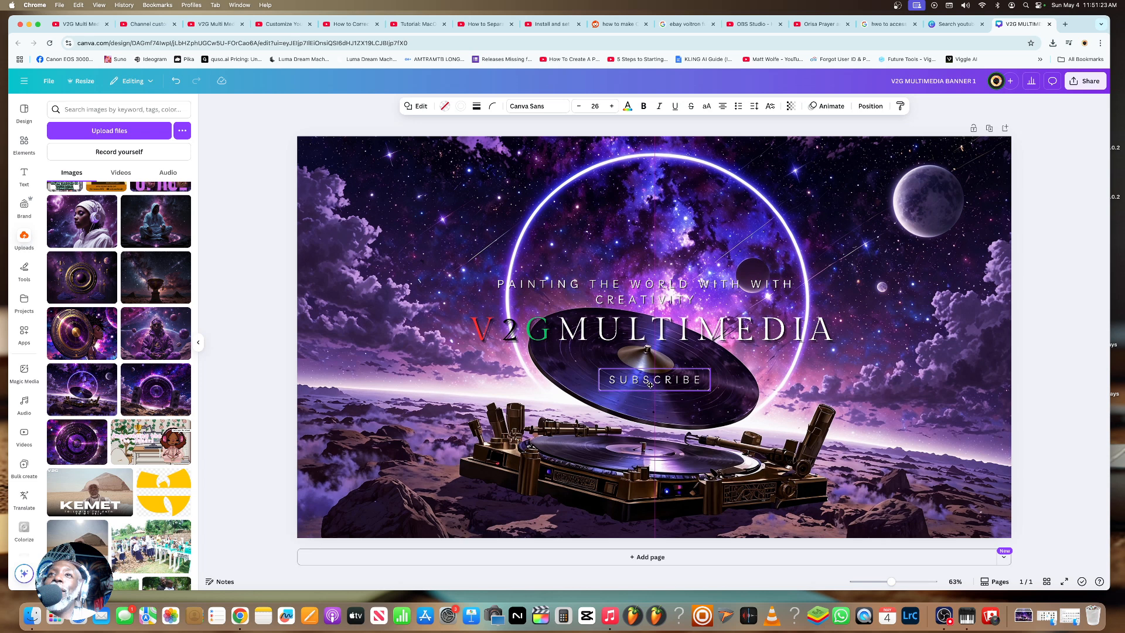
click(632, 297)
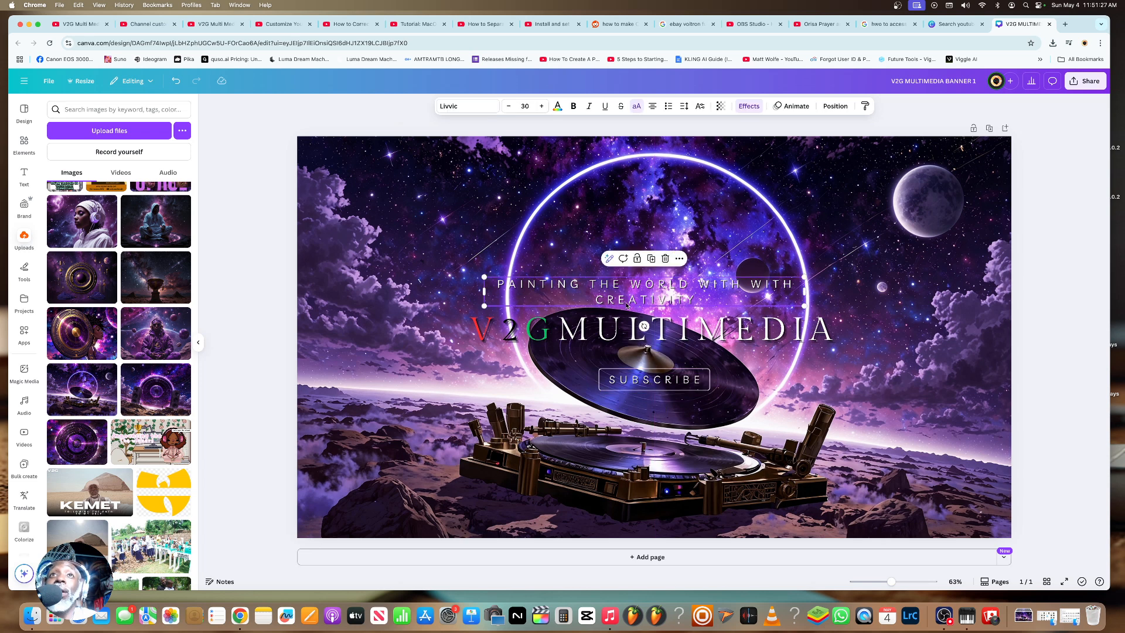
click(508, 106)
click(508, 106)
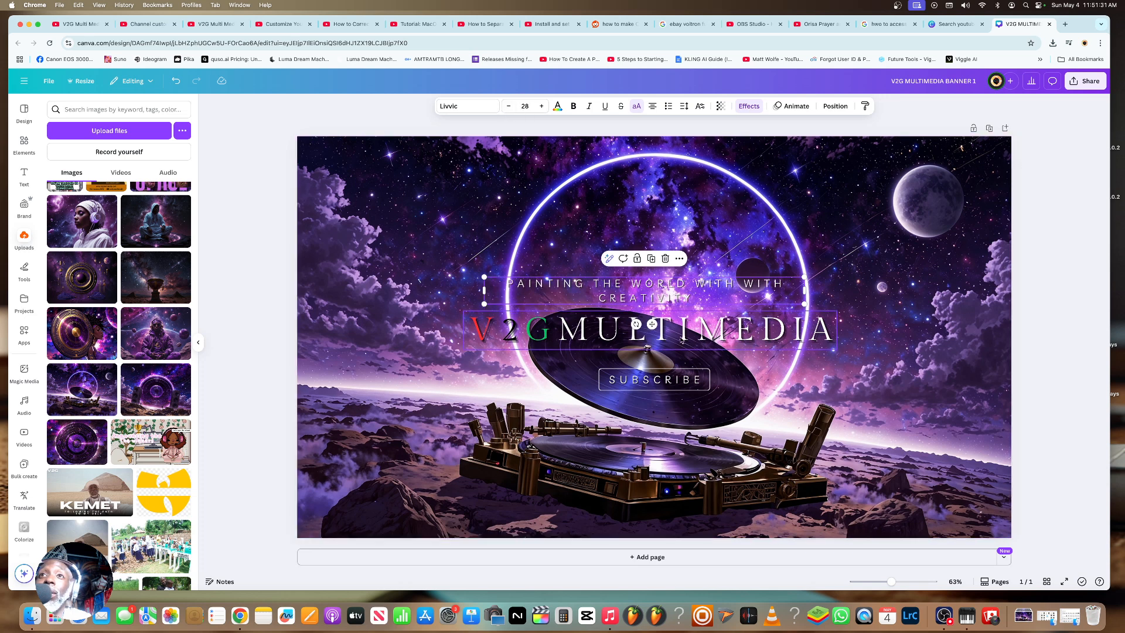
- Move the PAINTING THE WORLD tagline down closer to the V2G MULTIMEDIA title and shift it slightly to the right
drag(648, 289, 648, 297)
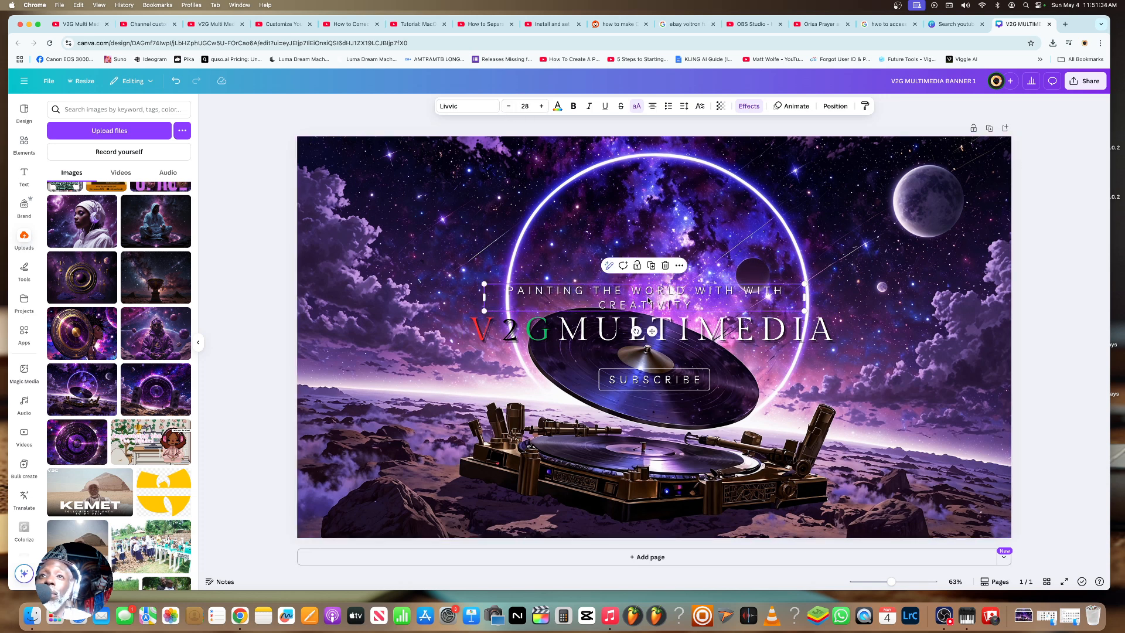
click(879, 470)
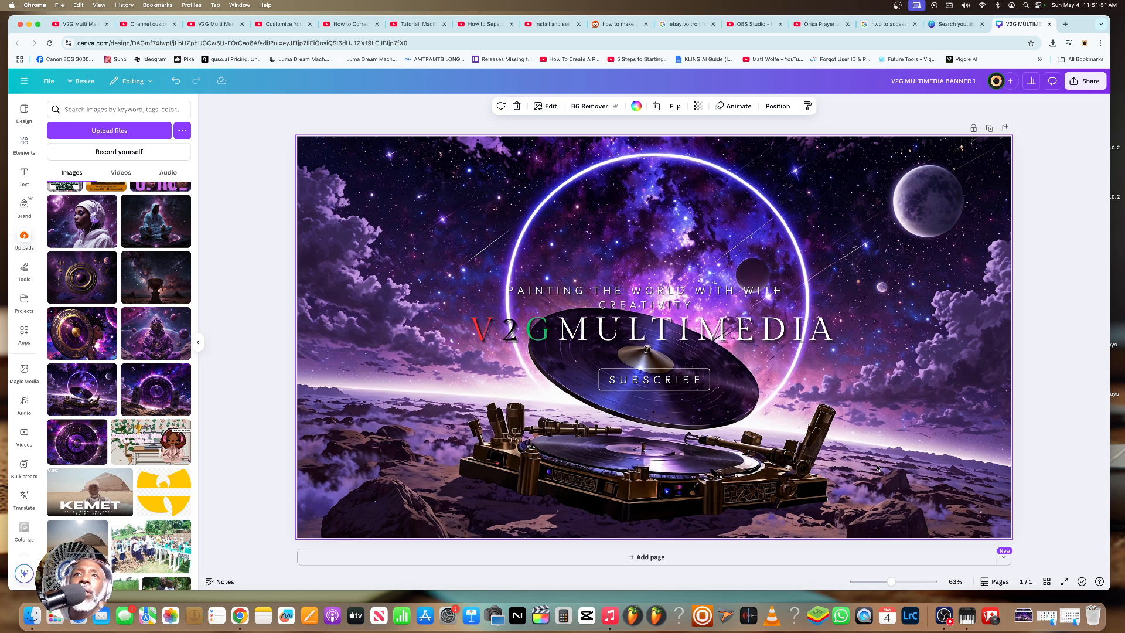
click(637, 289)
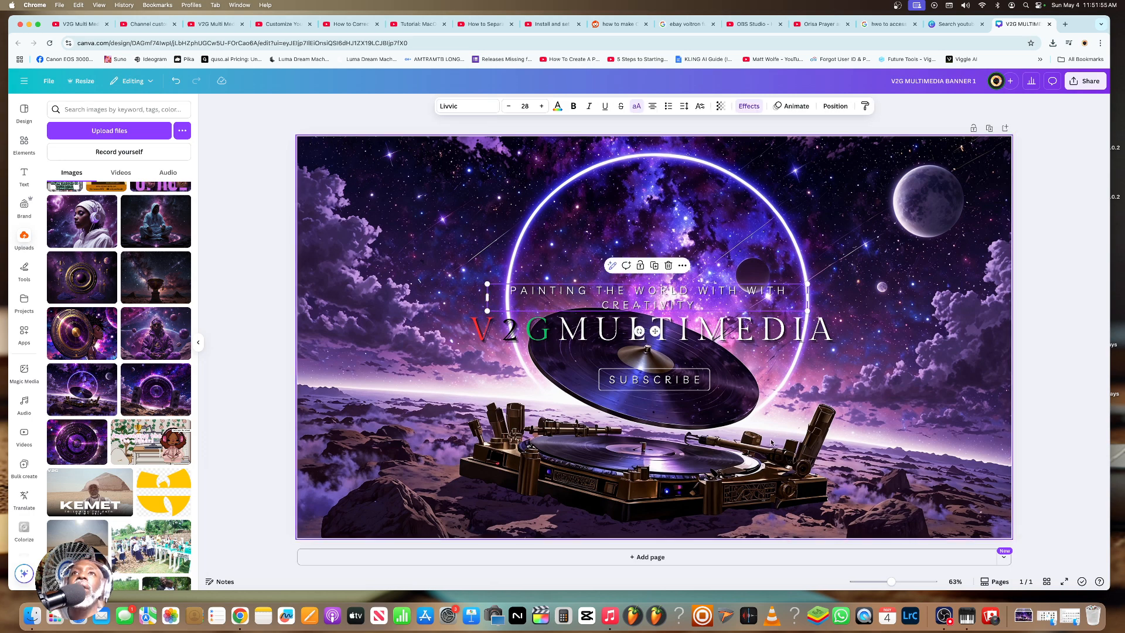
click(825, 466)
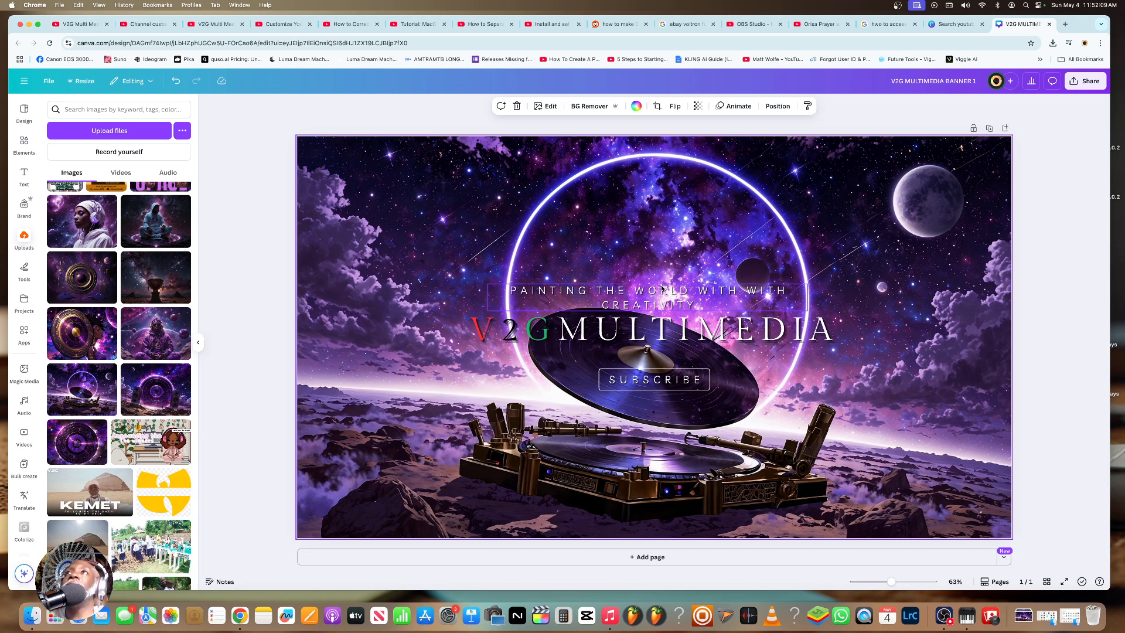
- Download the revised banner design as a PNG at size 1
click(1081, 84)
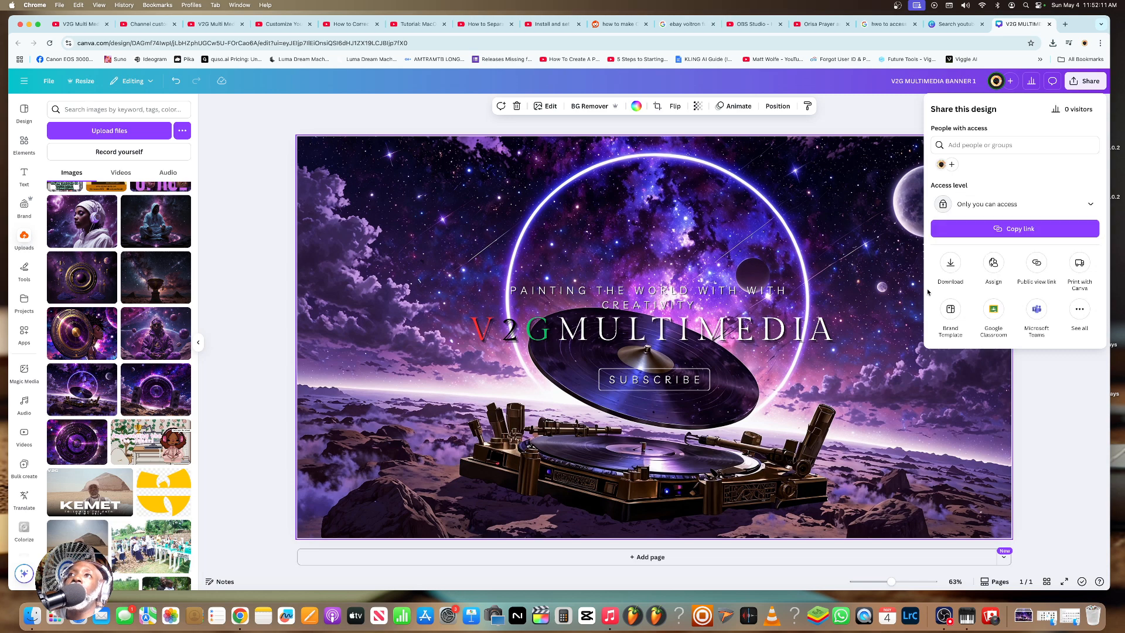
click(949, 270)
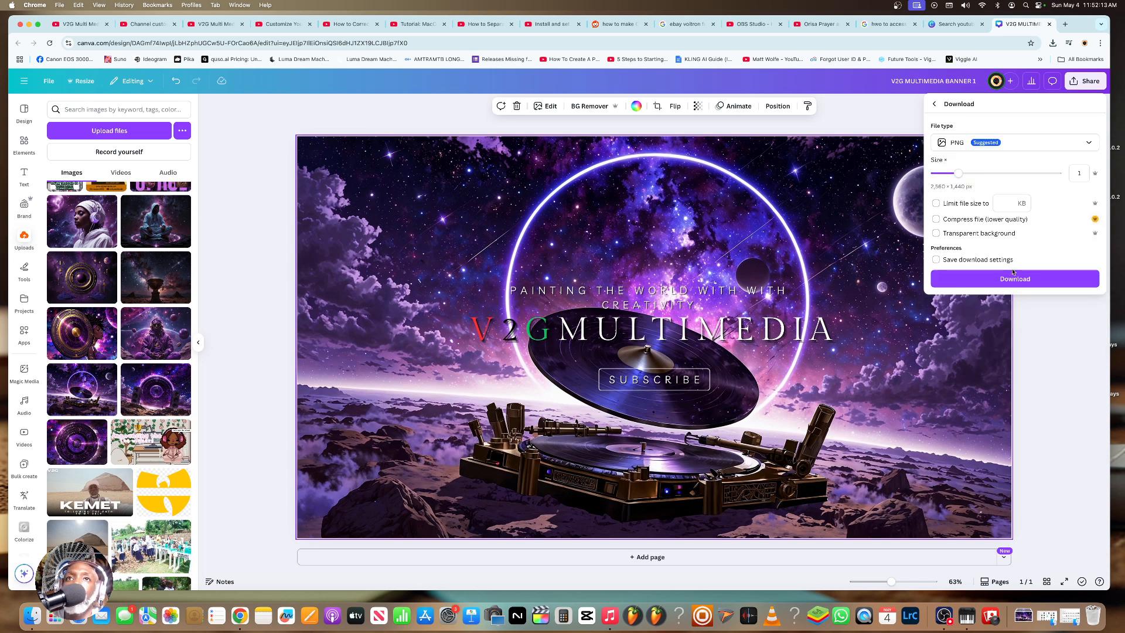
click(1012, 276)
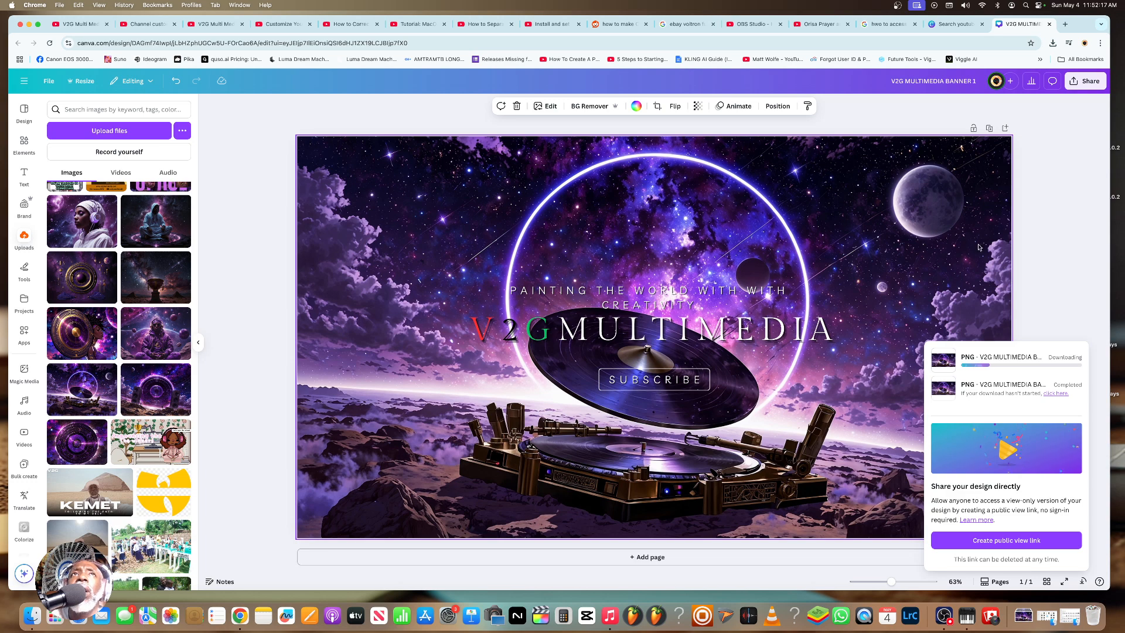
- Switch to YouTube Studio, discard the pending banner crop and load V2G MULTIMEDIA BANNER 1 (3).png as the banner image
click(151, 25)
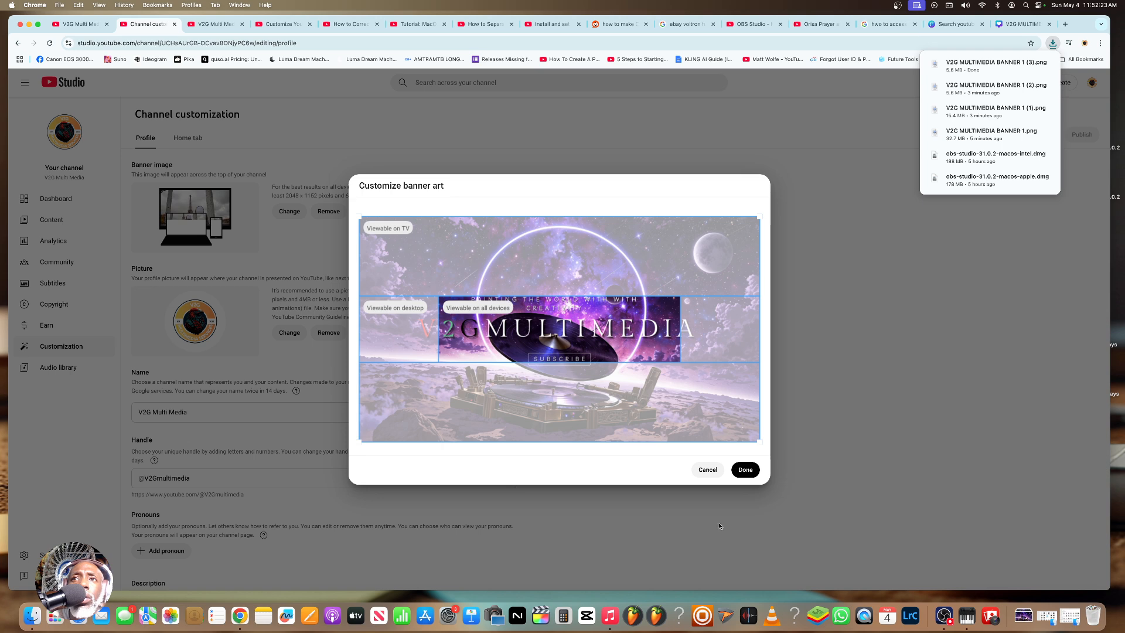
click(708, 469)
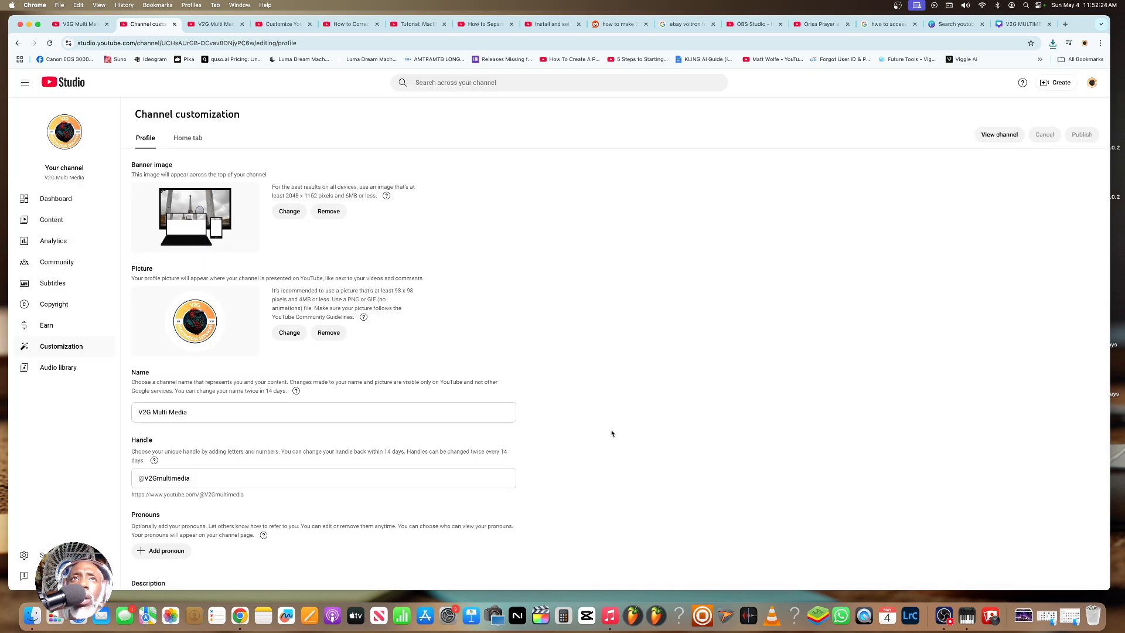
click(289, 211)
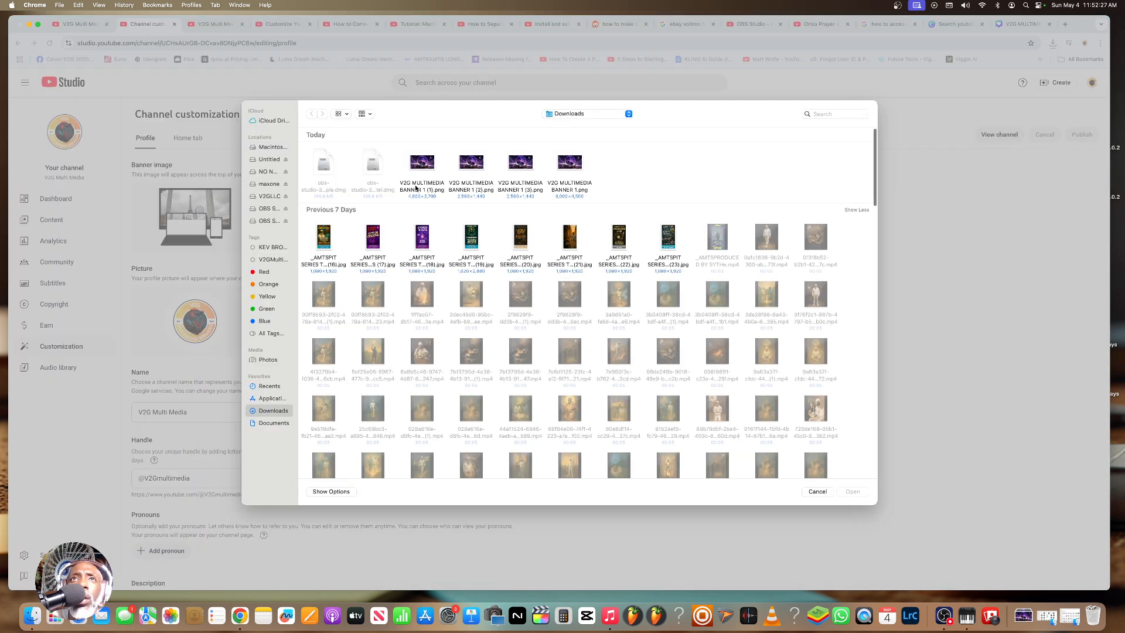
click(524, 187)
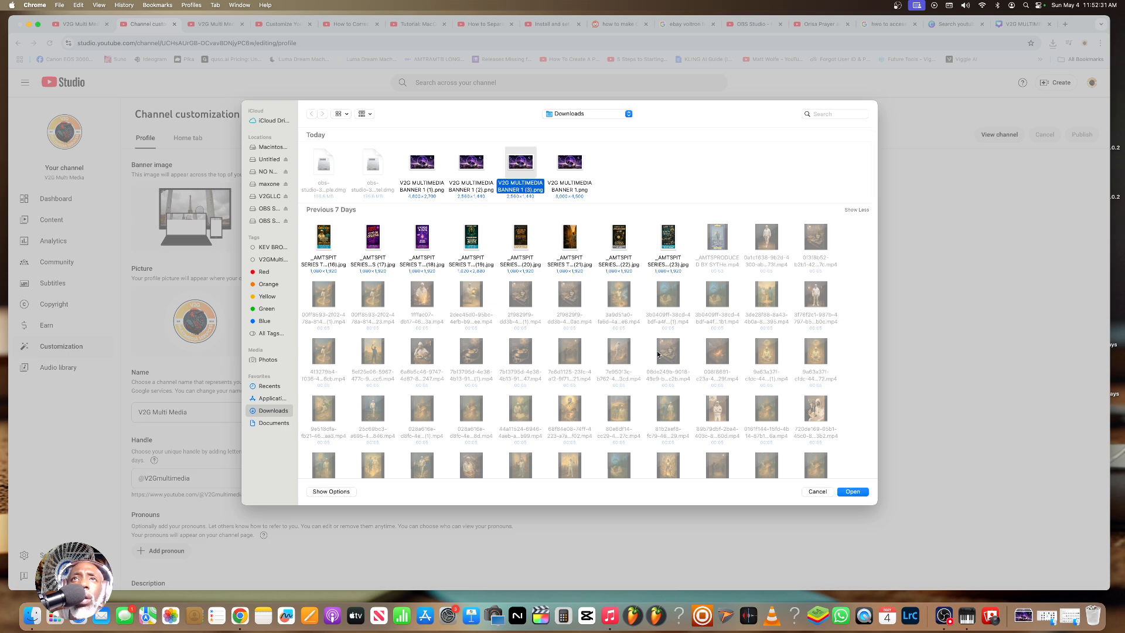
click(852, 491)
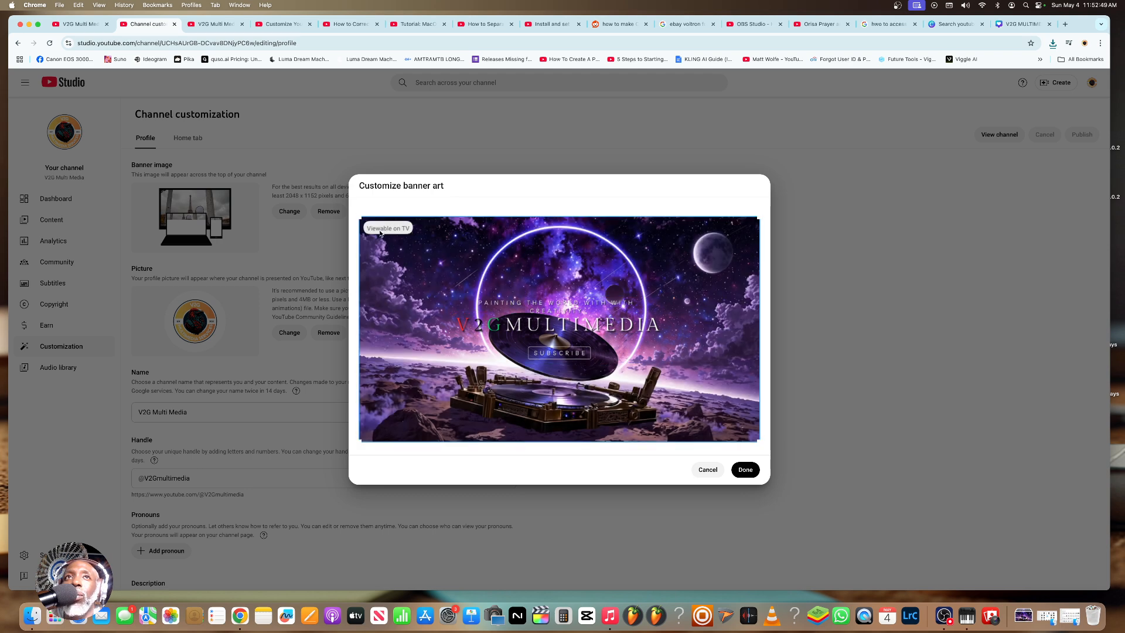
- Accept the new banner art and publish the channel customization changes
click(745, 469)
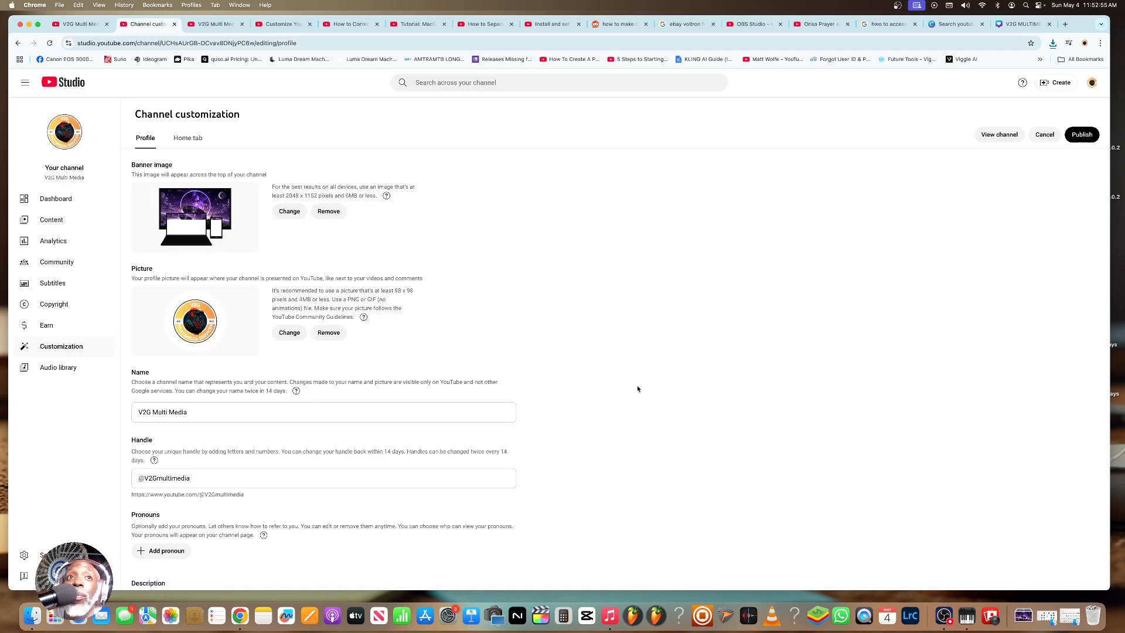
click(1081, 136)
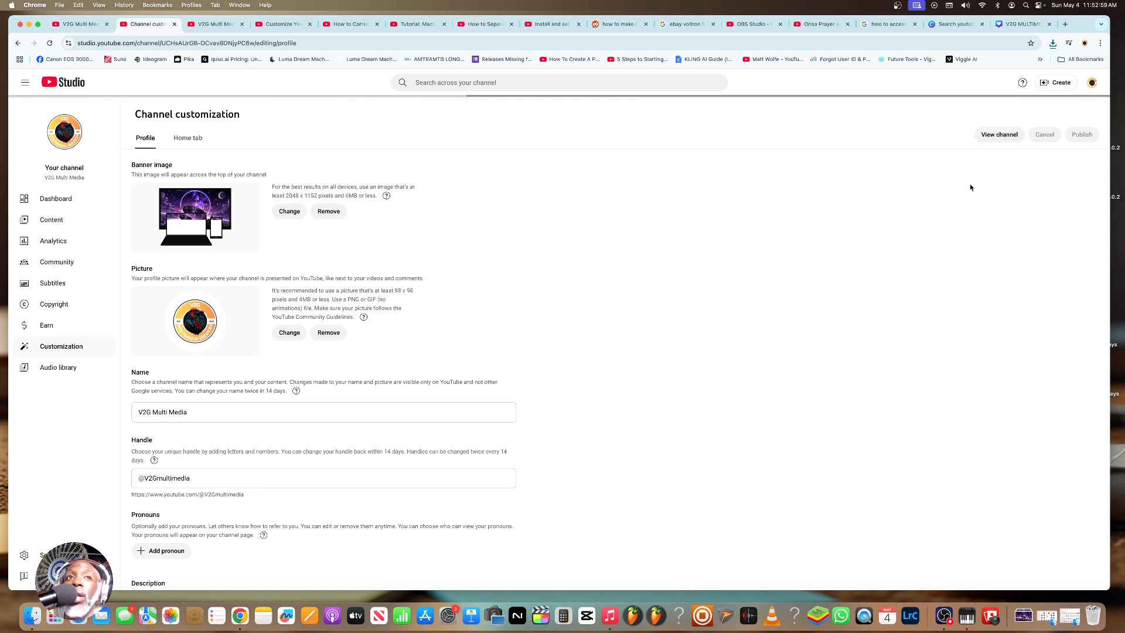
- View the published channel page, pause its featured video and look over the full channel description and home page
click(999, 134)
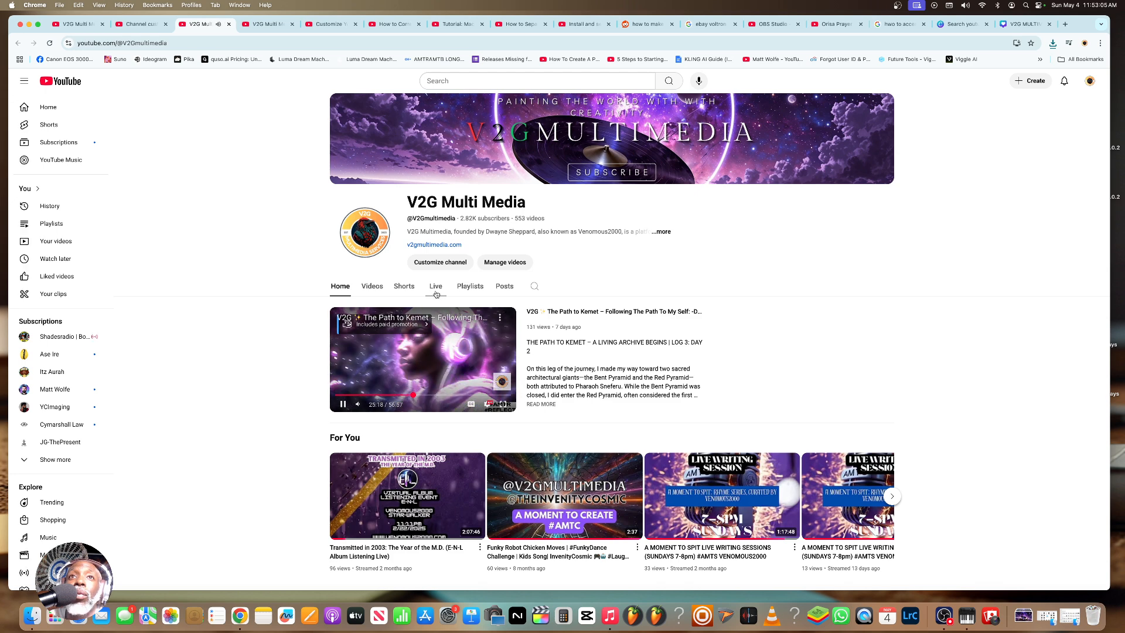
click(458, 327)
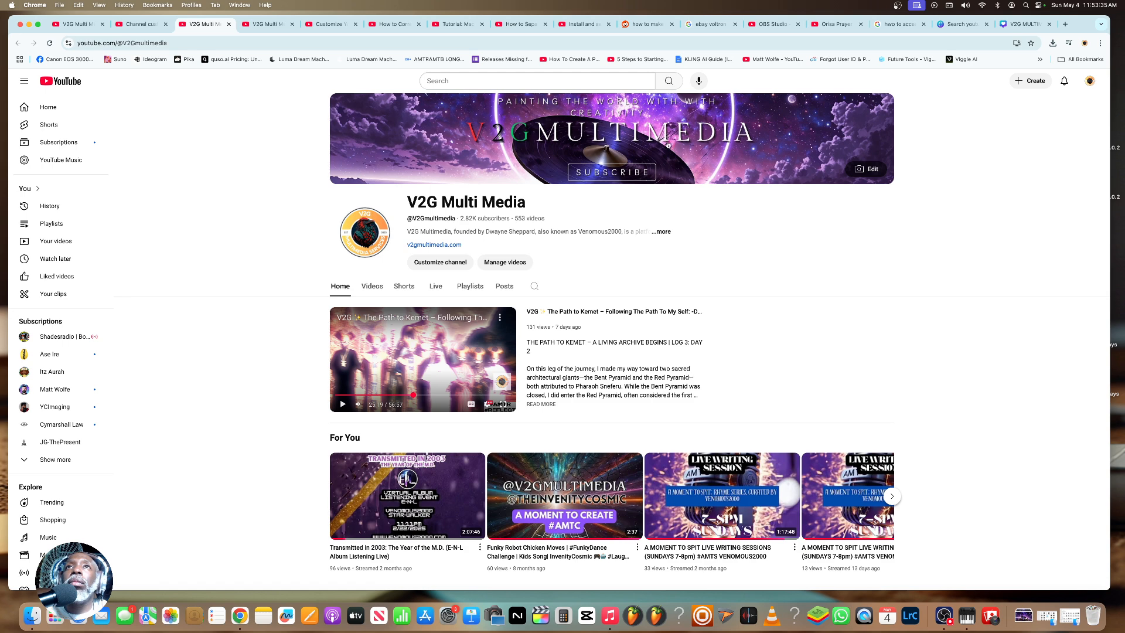
click(656, 235)
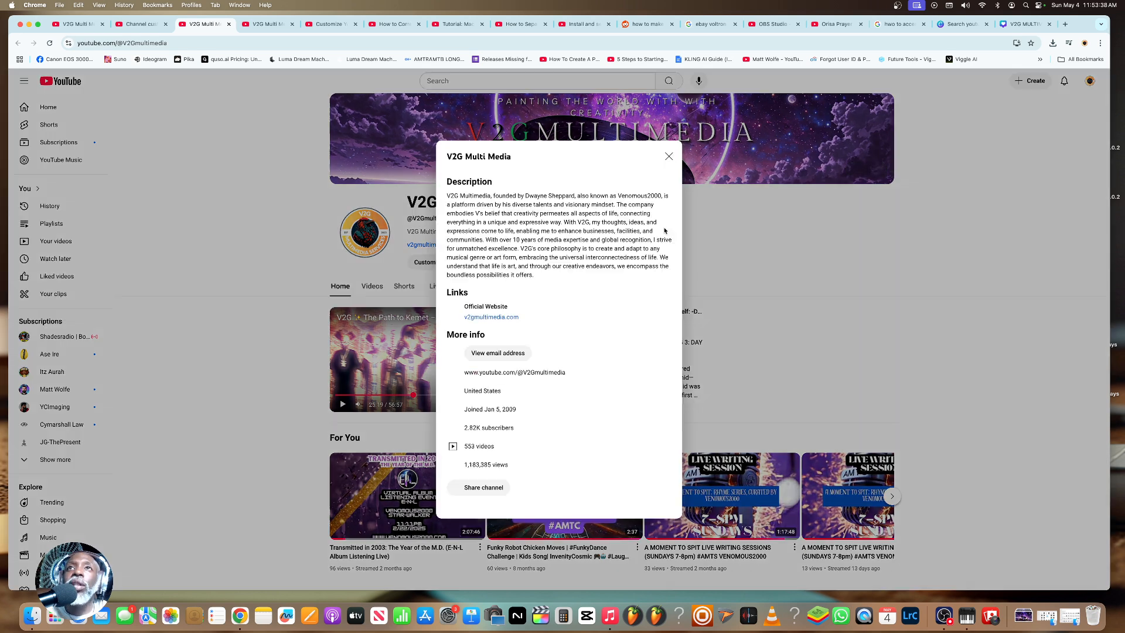
click(669, 156)
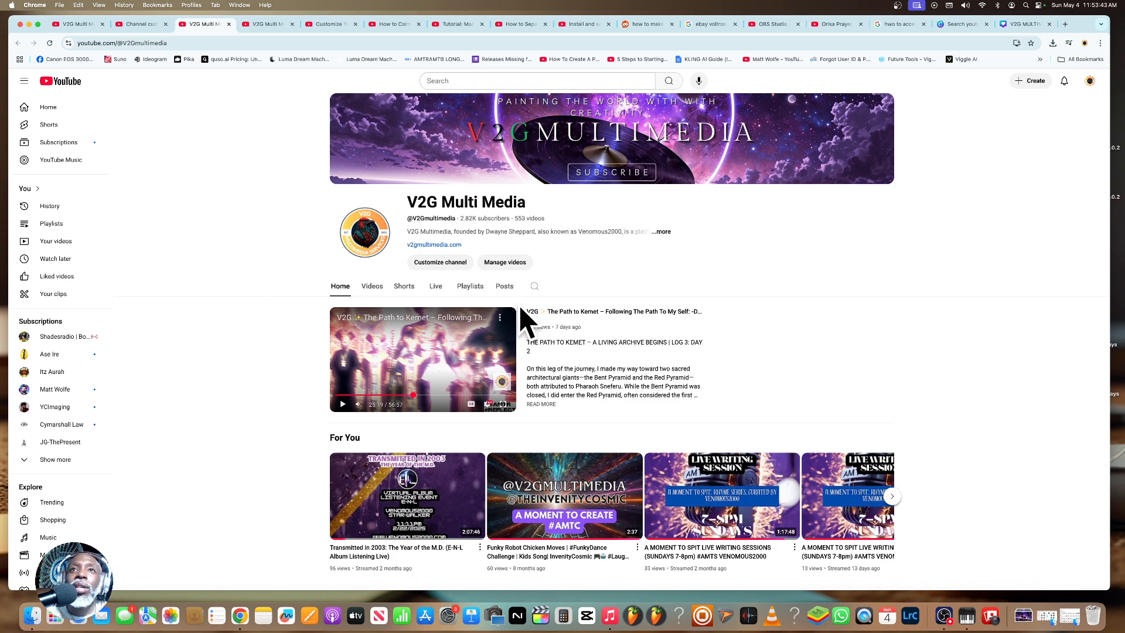
scroll(525, 317, down, 10)
scroll(605, 309, up, 10)
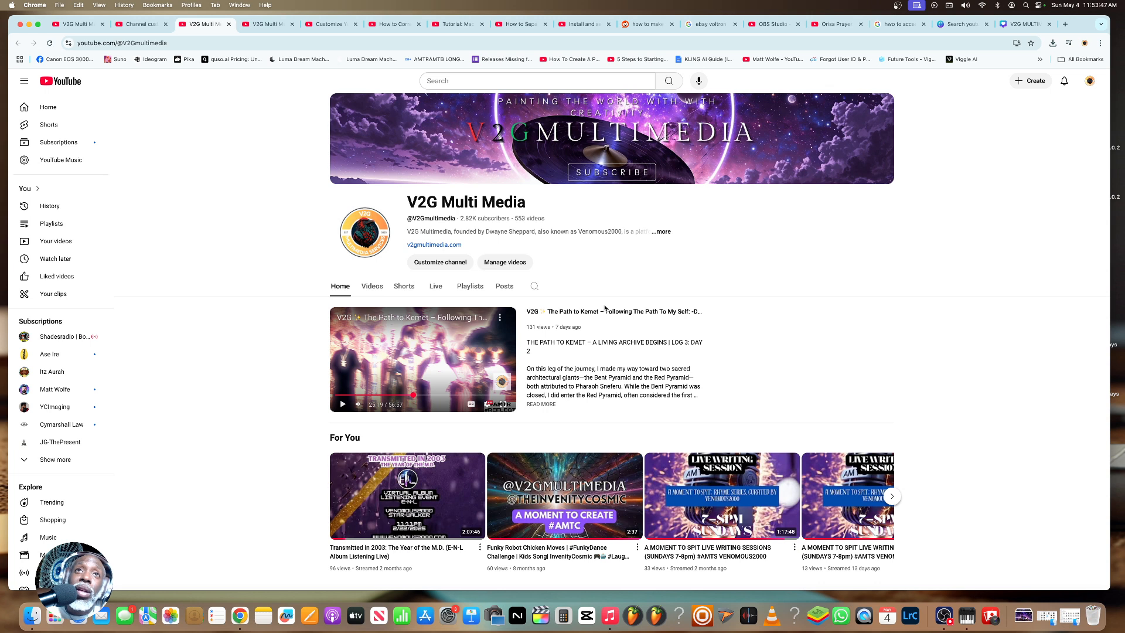
- Switch to the "Customize Youtube Channel Layout – 2025 guide" video, play it briefly and pause it
click(319, 24)
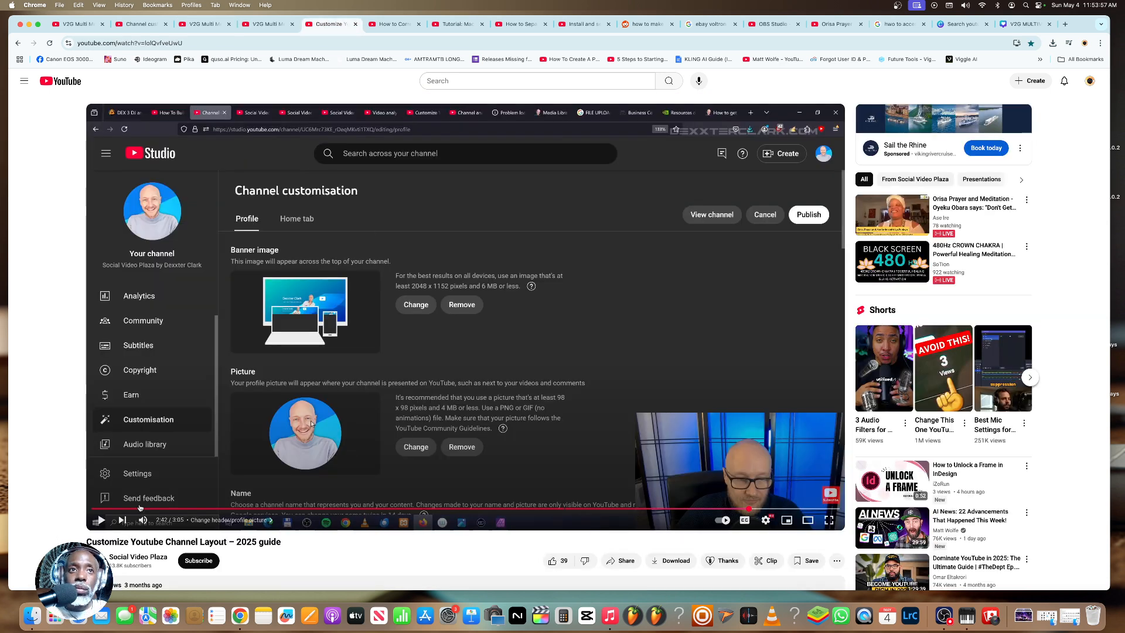
click(101, 521)
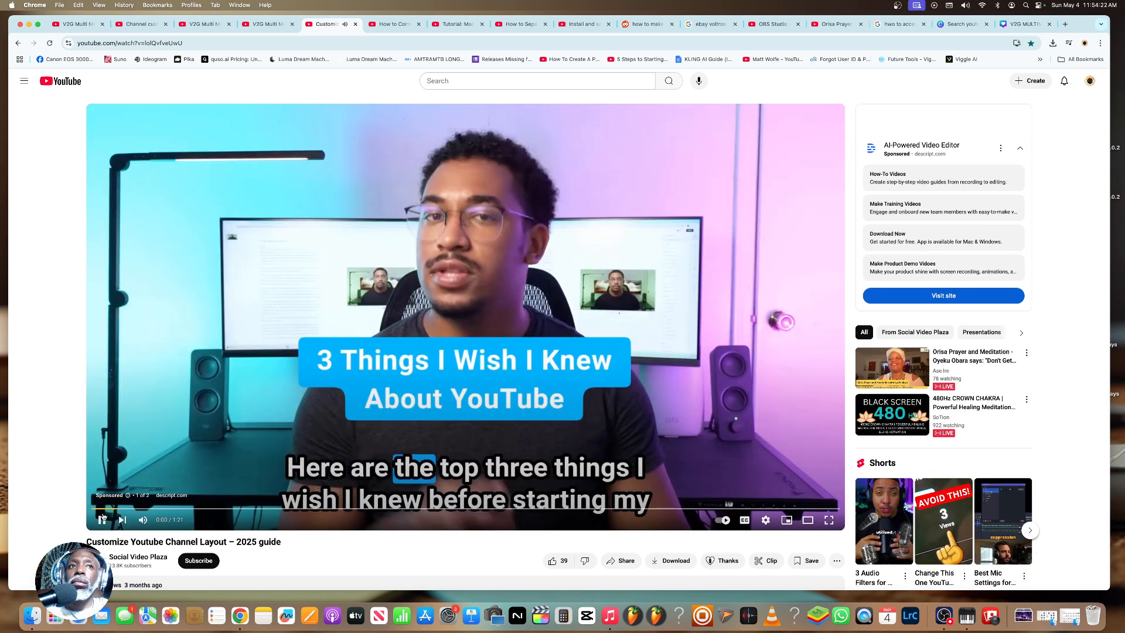
click(102, 518)
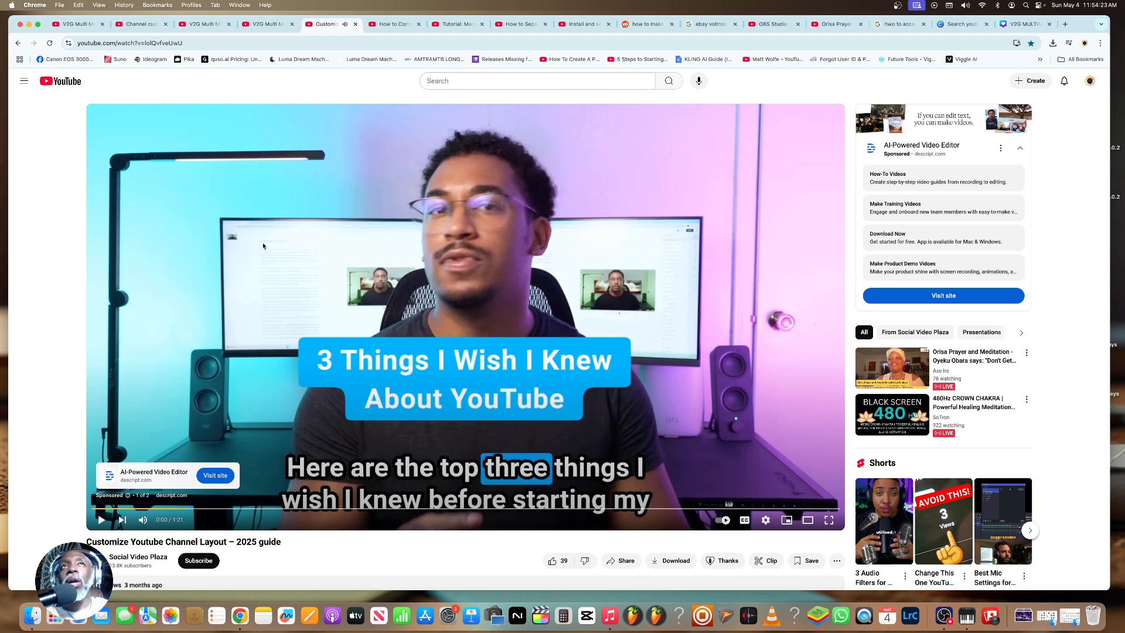
- Search YouTube for "customize youtube background"
click(452, 82)
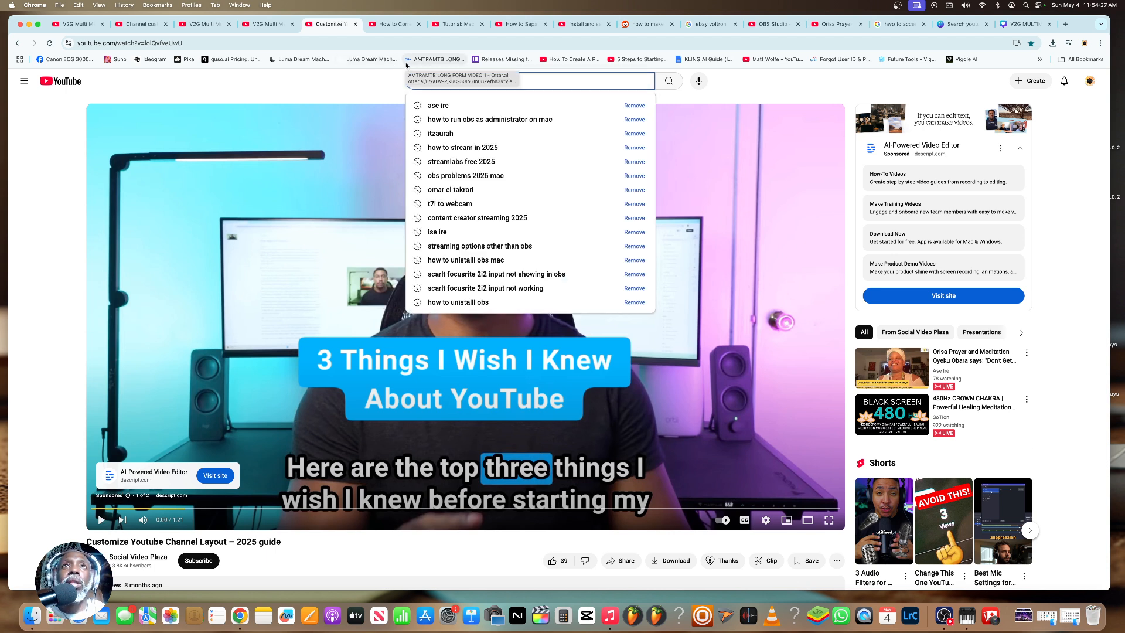
click(557, 84)
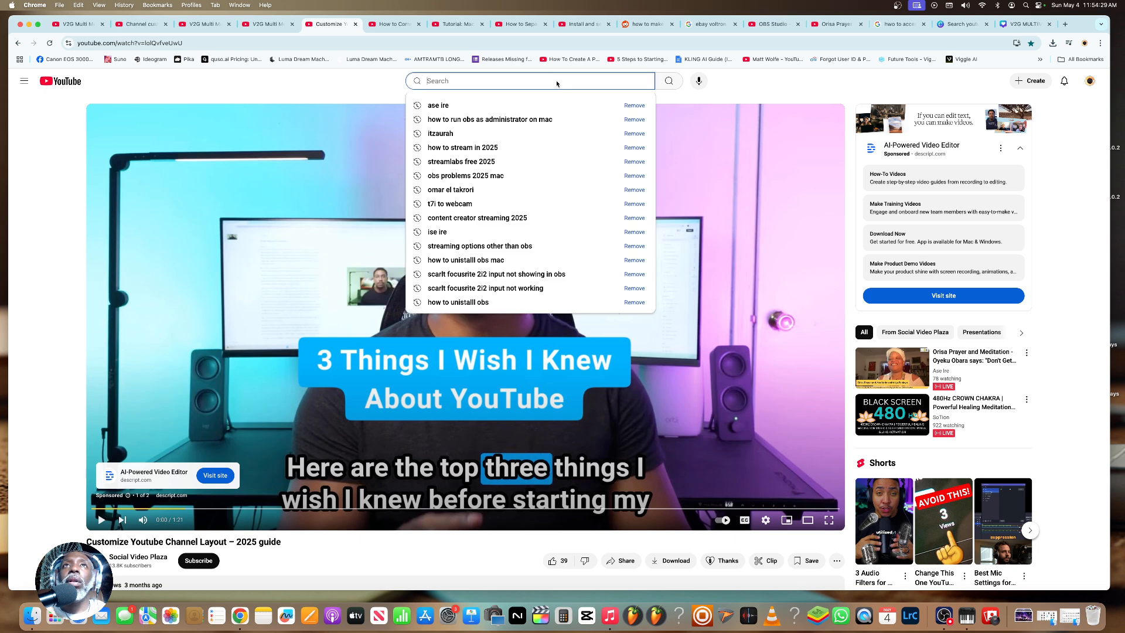
text(custo)
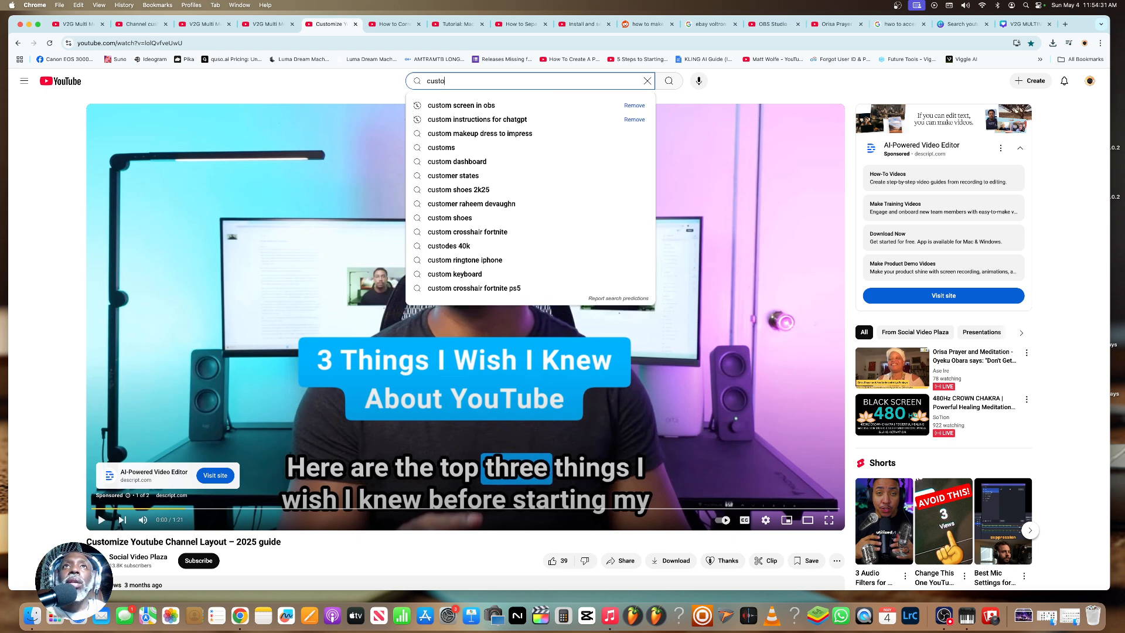
text(mize you)
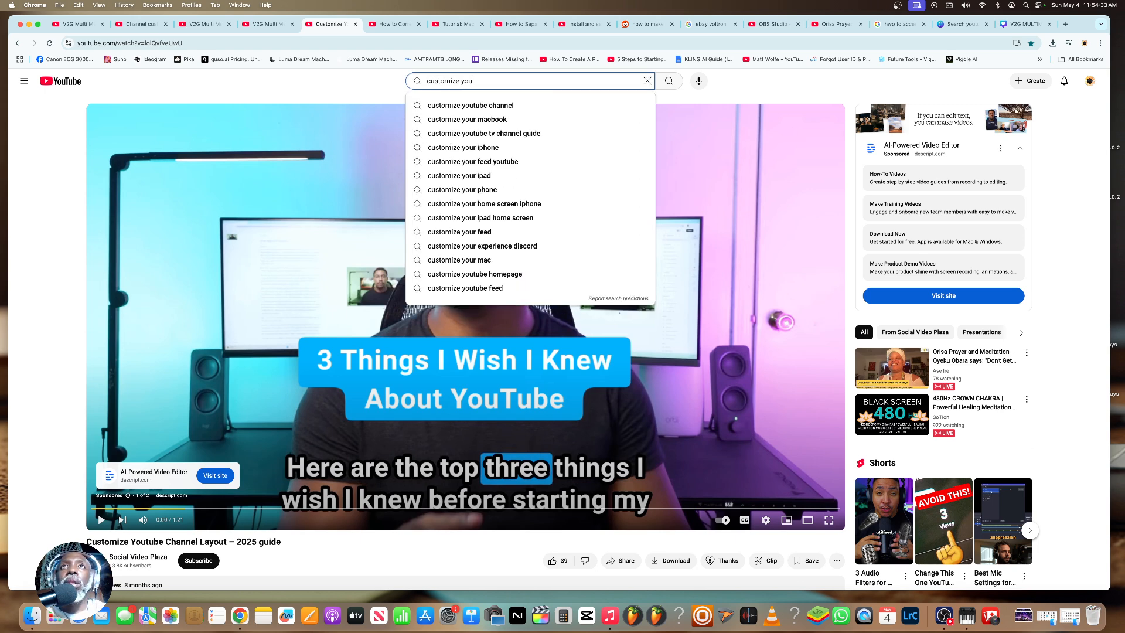
text(tube background)
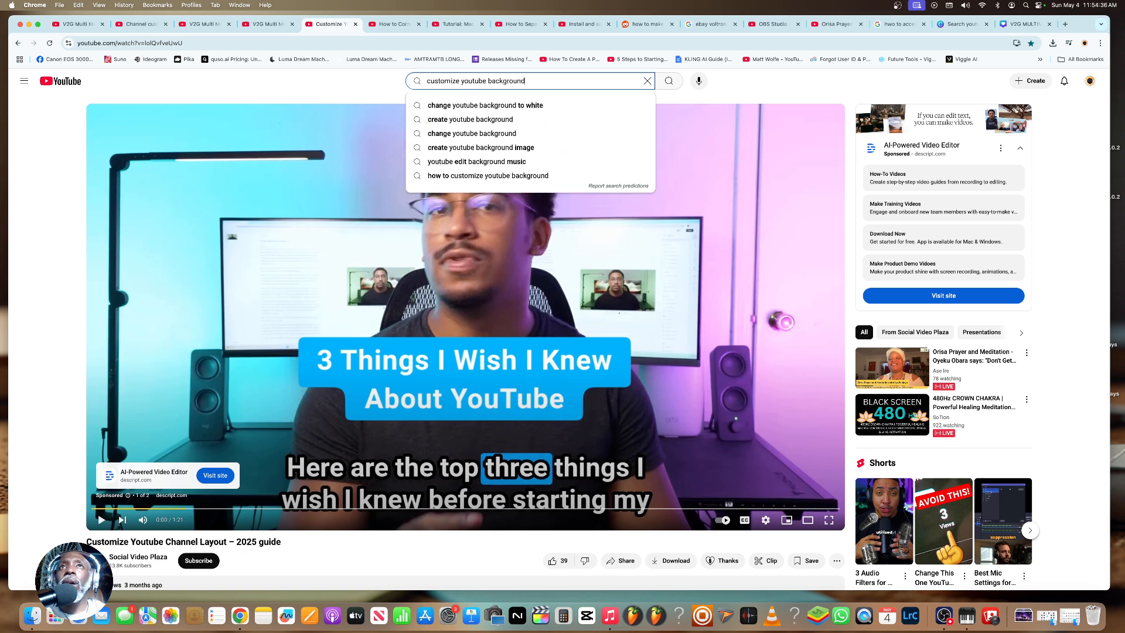
key(Return)
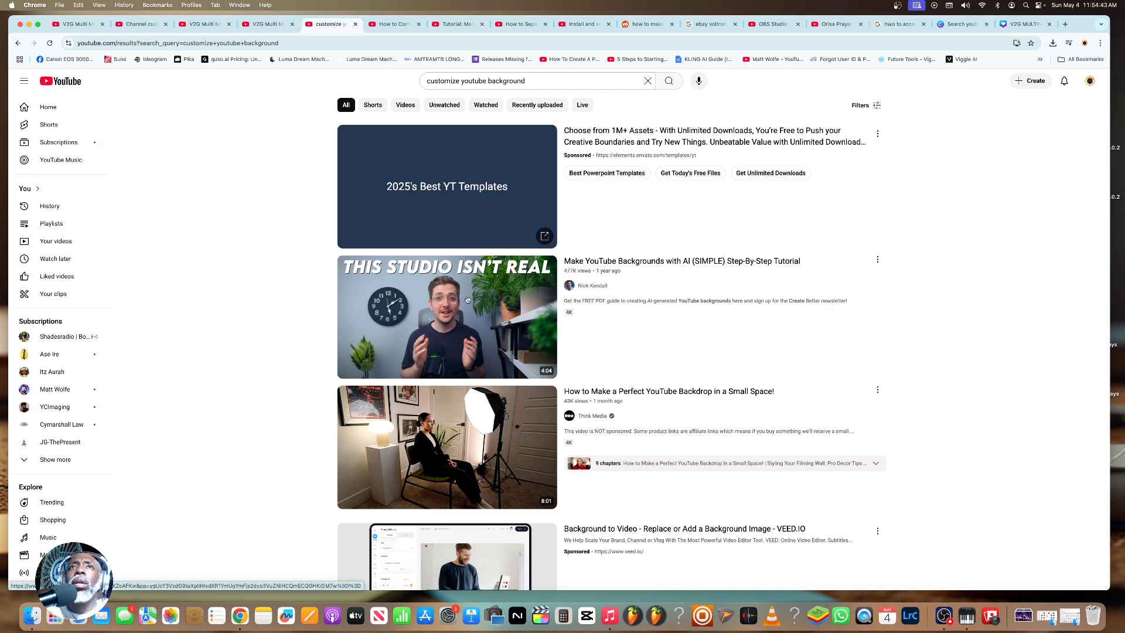
- Refine the YouTube search to "customize youtube homepage background"
scroll(467, 300, down, 4)
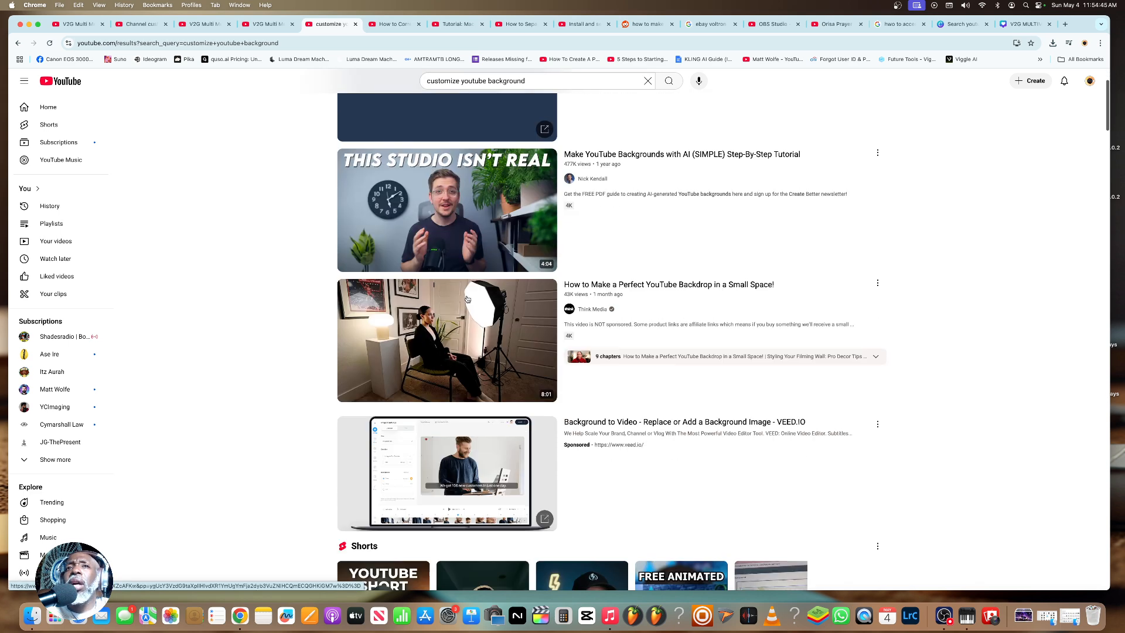
scroll(431, 131, up, 4)
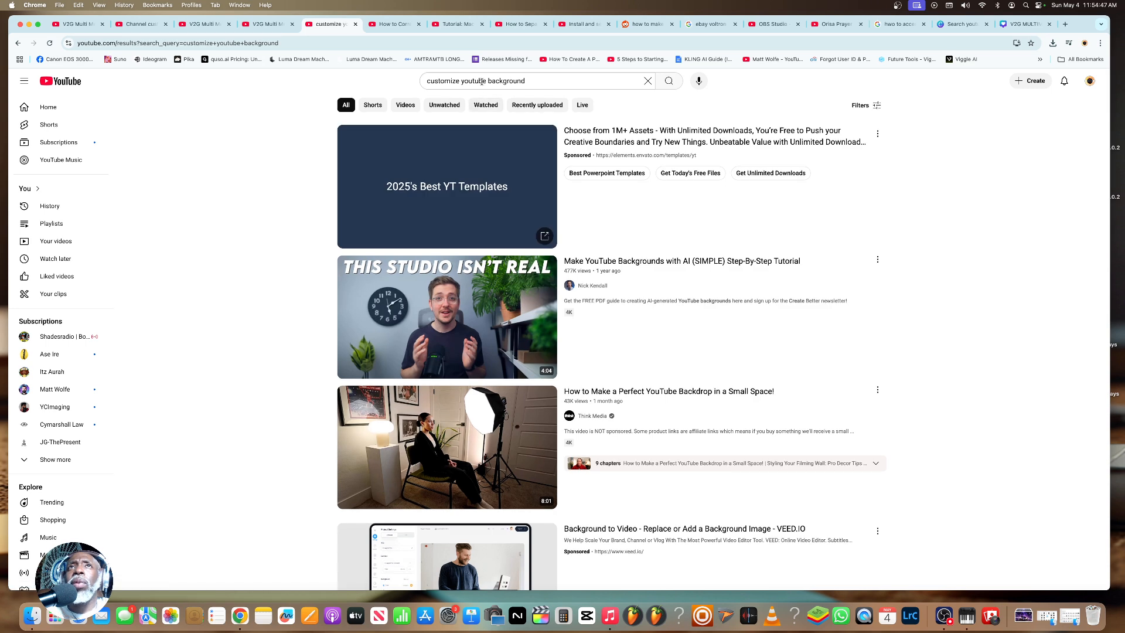
click(486, 80)
text(home)
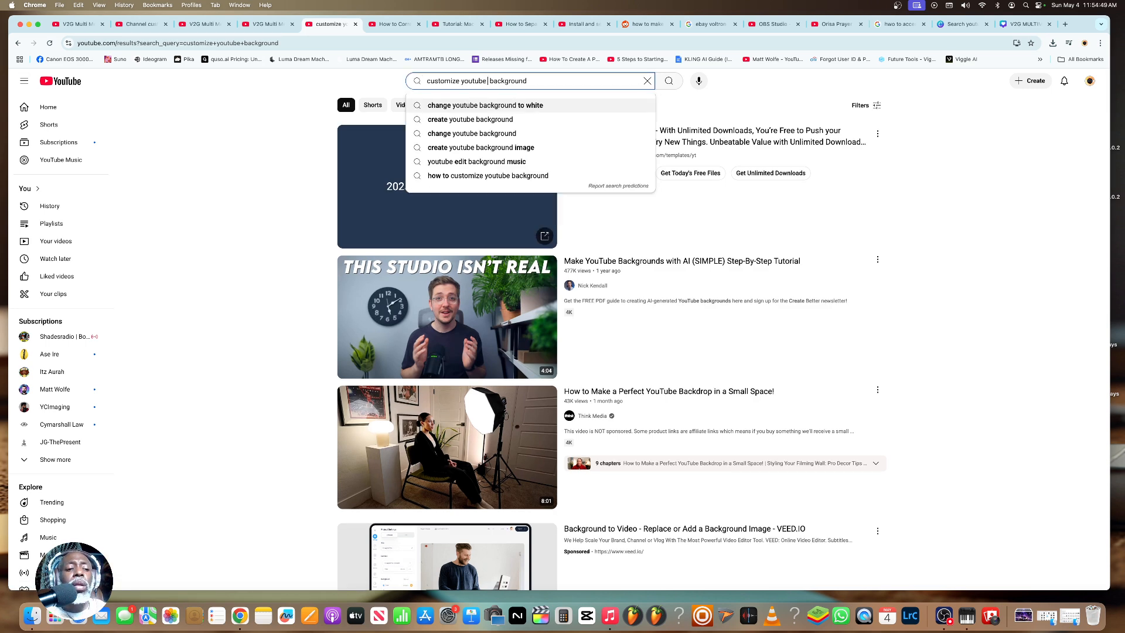
text(page)
key(Return)
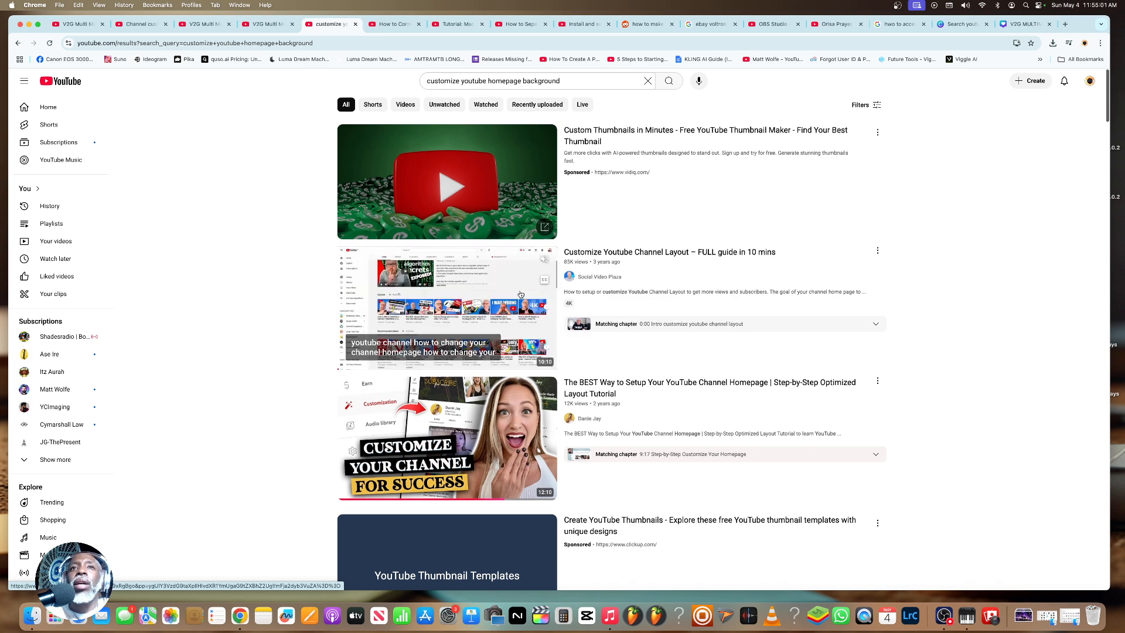
- Look through the search results, including the "People also watched" section, for a video on customizing the channel homepage background
scroll(521, 294, down, 4)
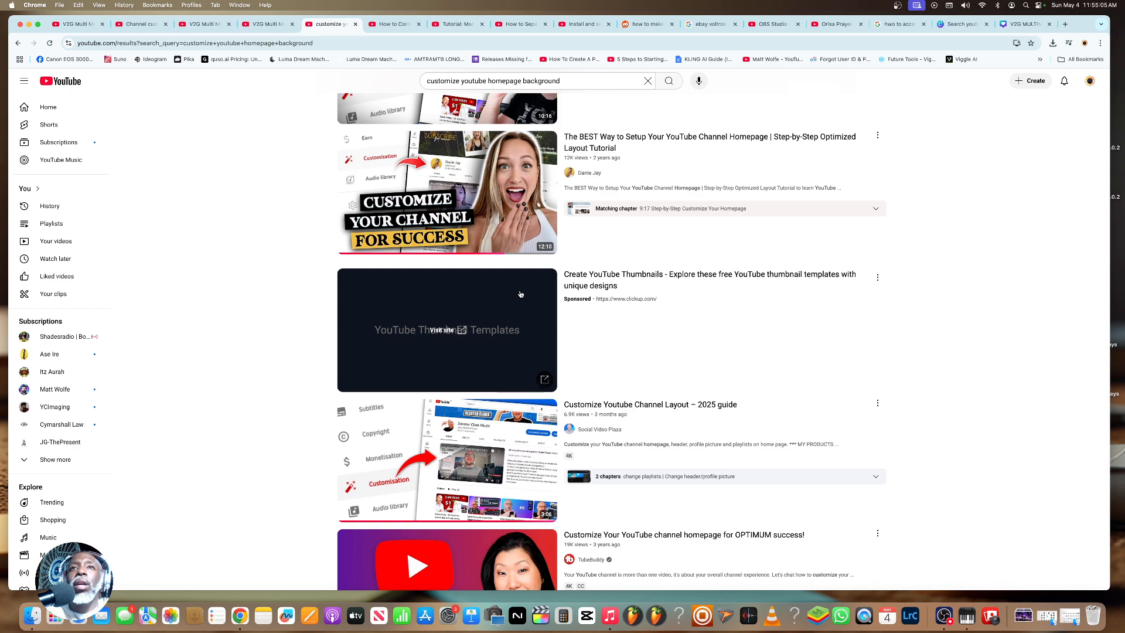
scroll(520, 294, up, 4)
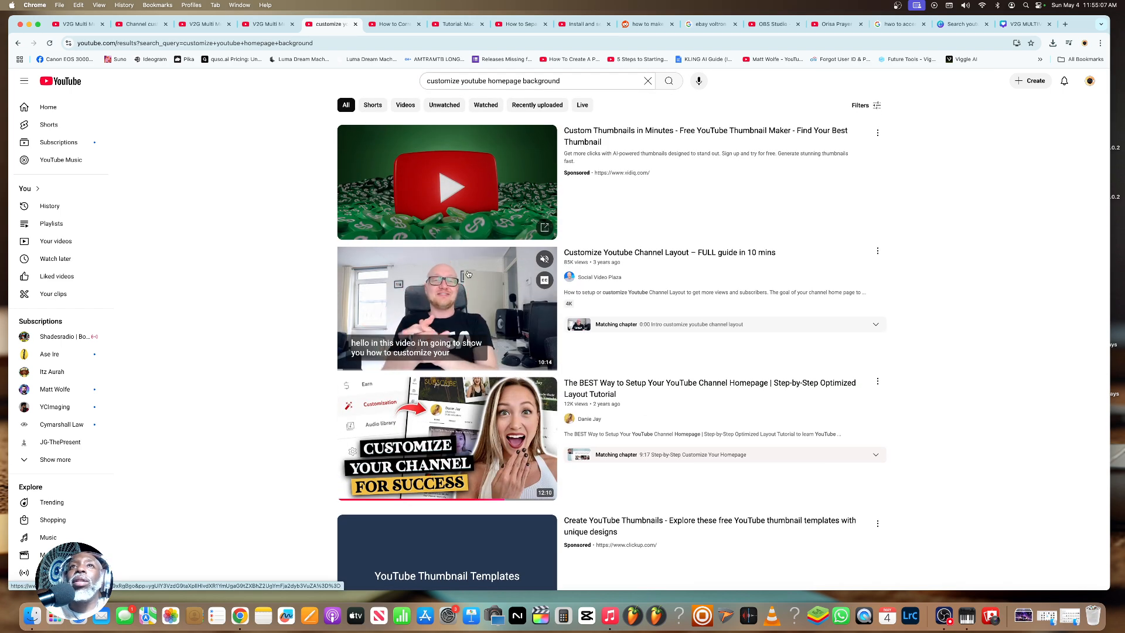
scroll(468, 274, down, 4)
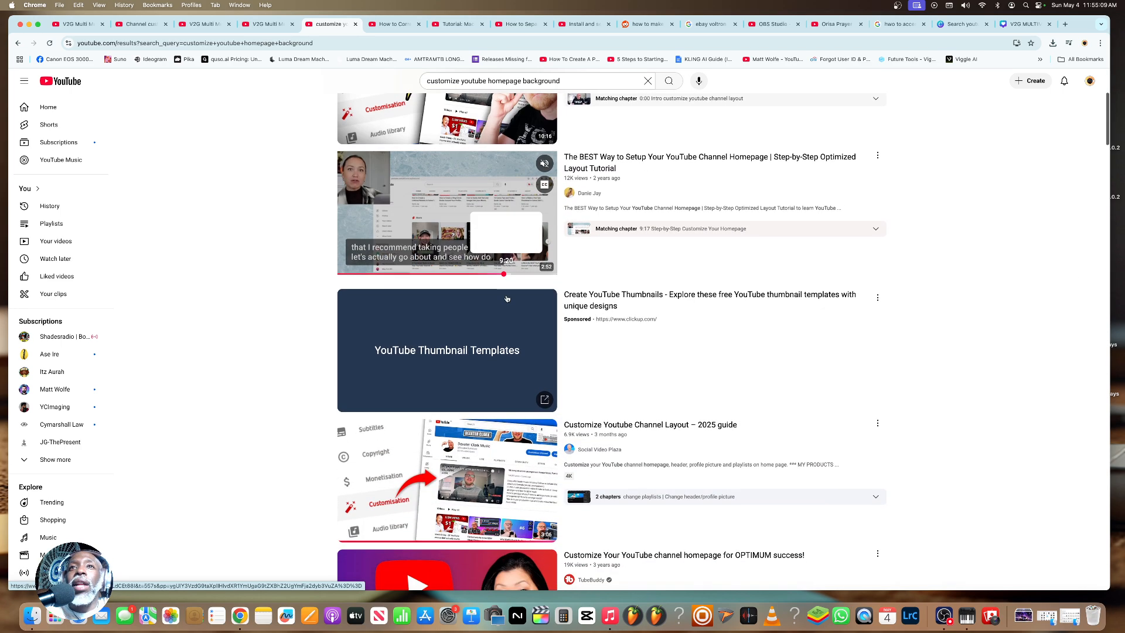
scroll(507, 299, down, 1)
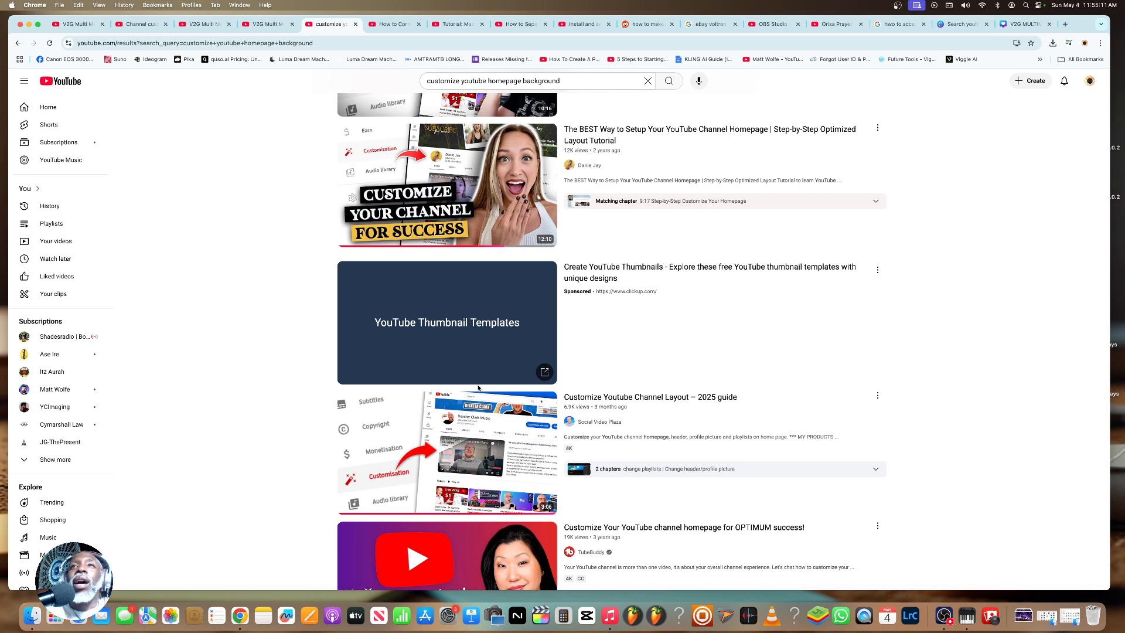
scroll(478, 388, up, 3)
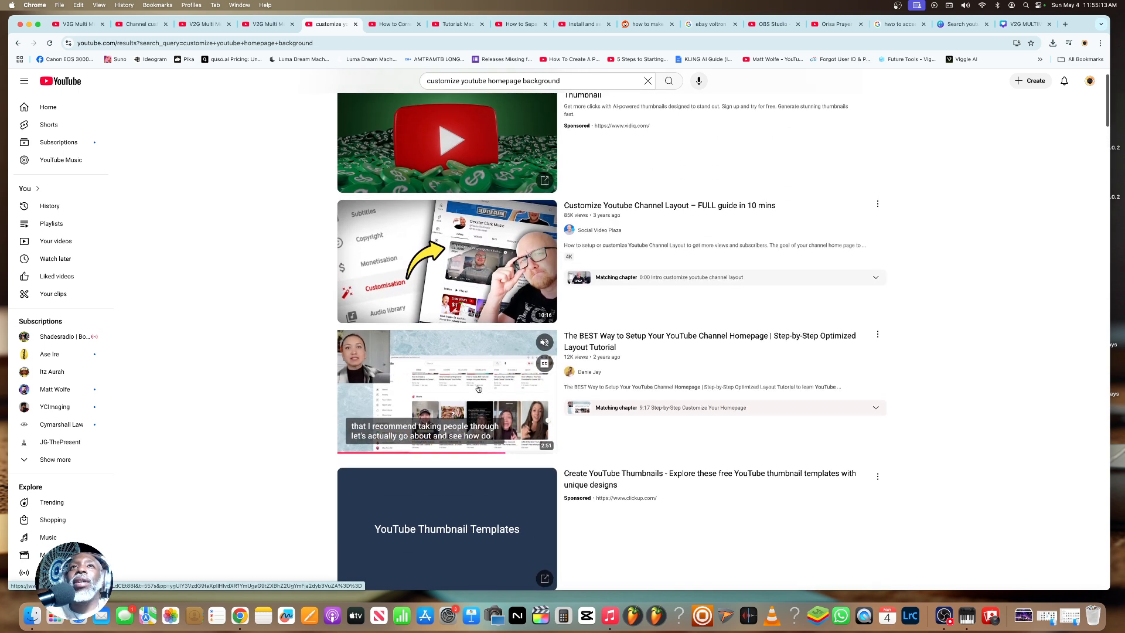
scroll(477, 388, down, 6)
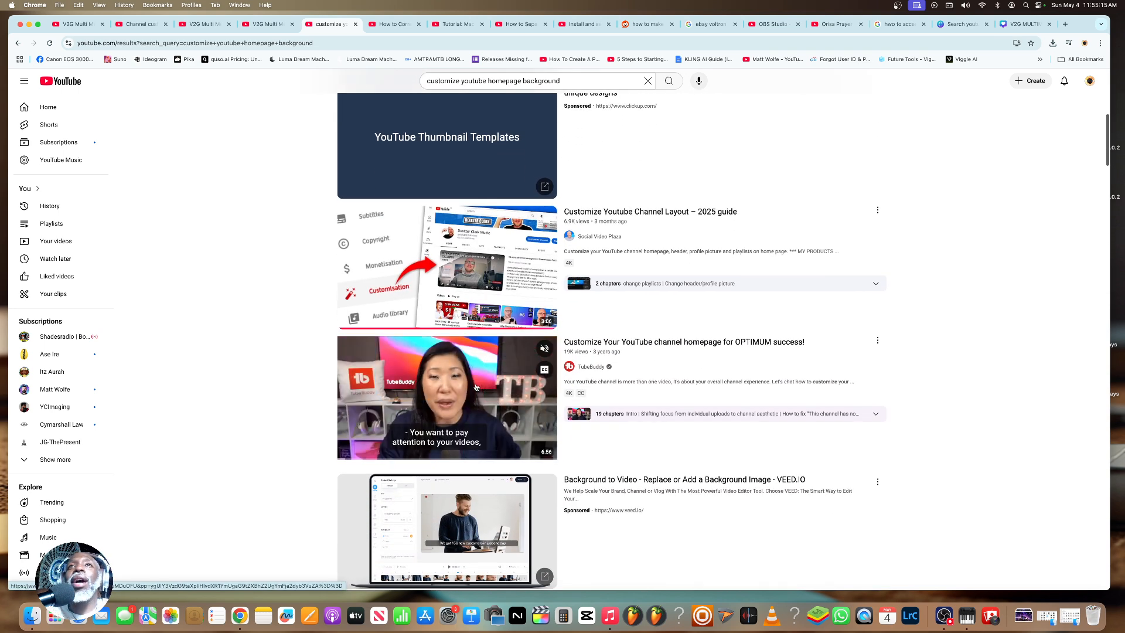
scroll(477, 386, down, 7)
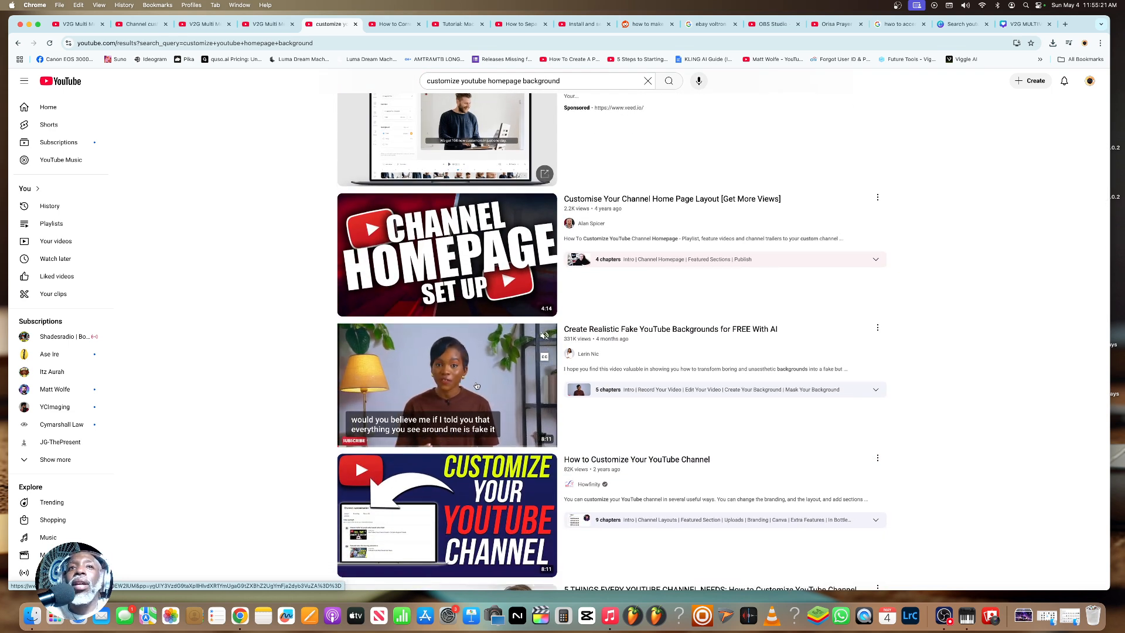
scroll(477, 386, down, 1)
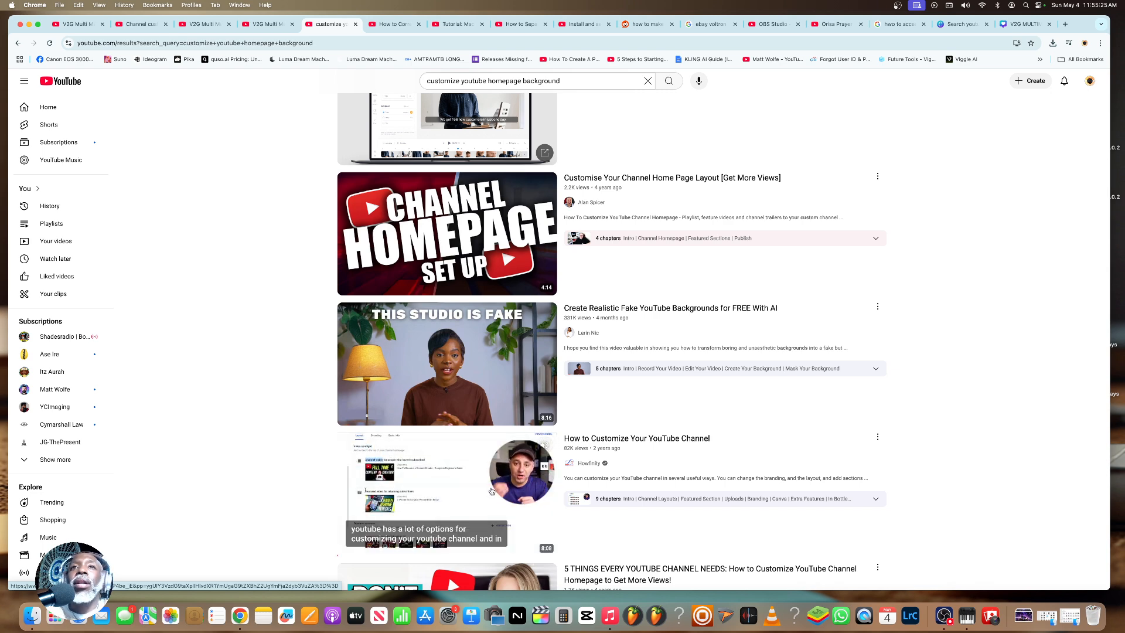
scroll(580, 464, down, 4)
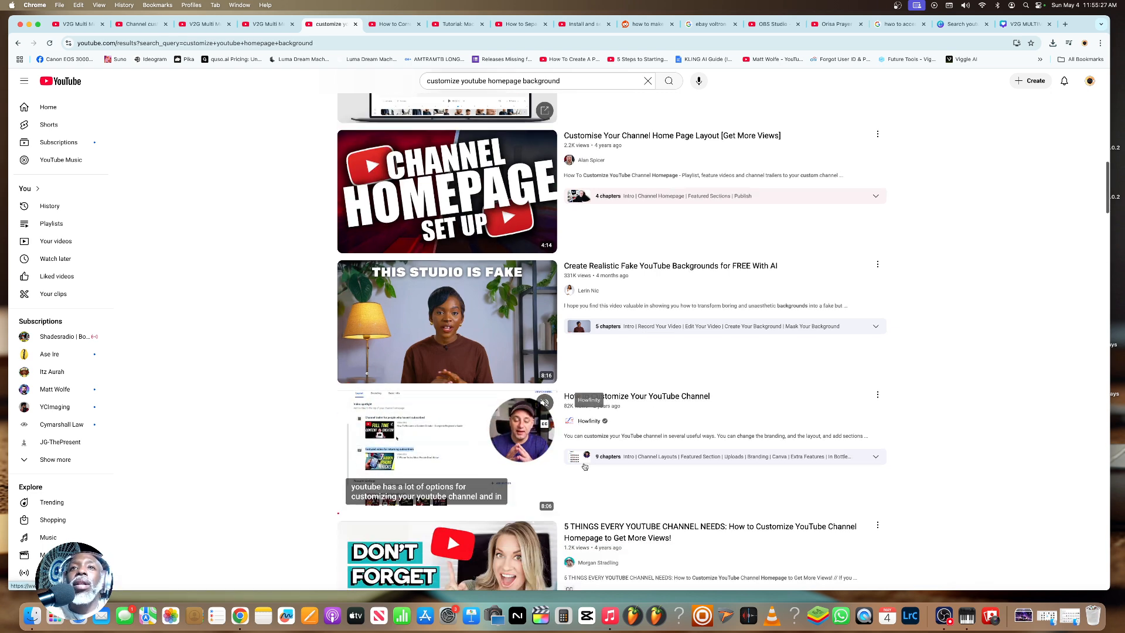
scroll(583, 465, down, 3)
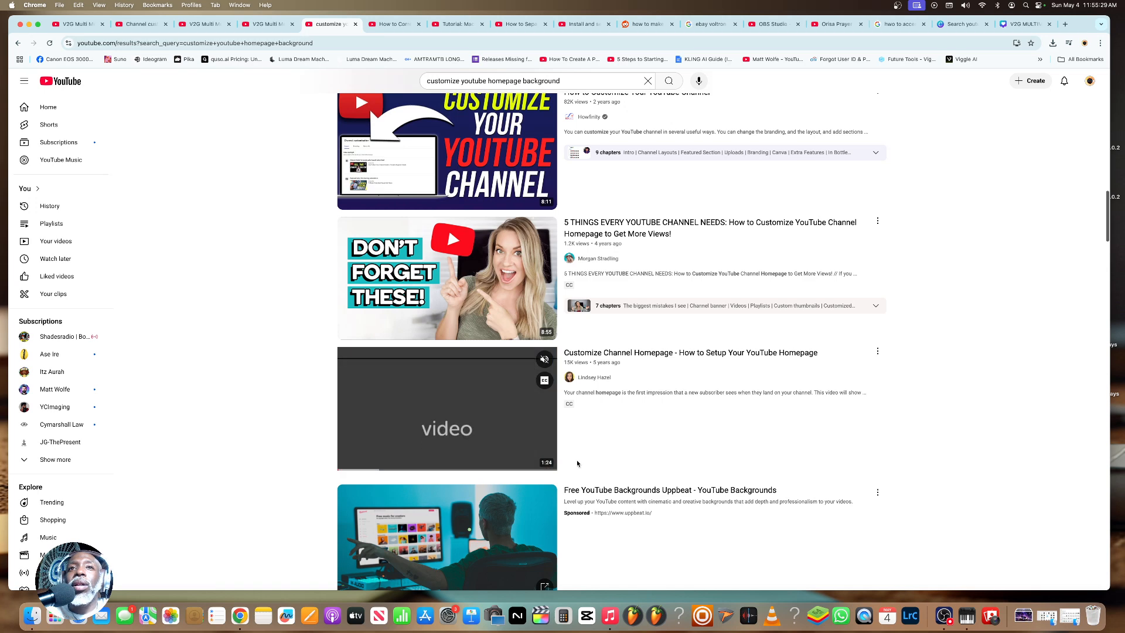
scroll(577, 464, down, 5)
scroll(576, 463, up, 1)
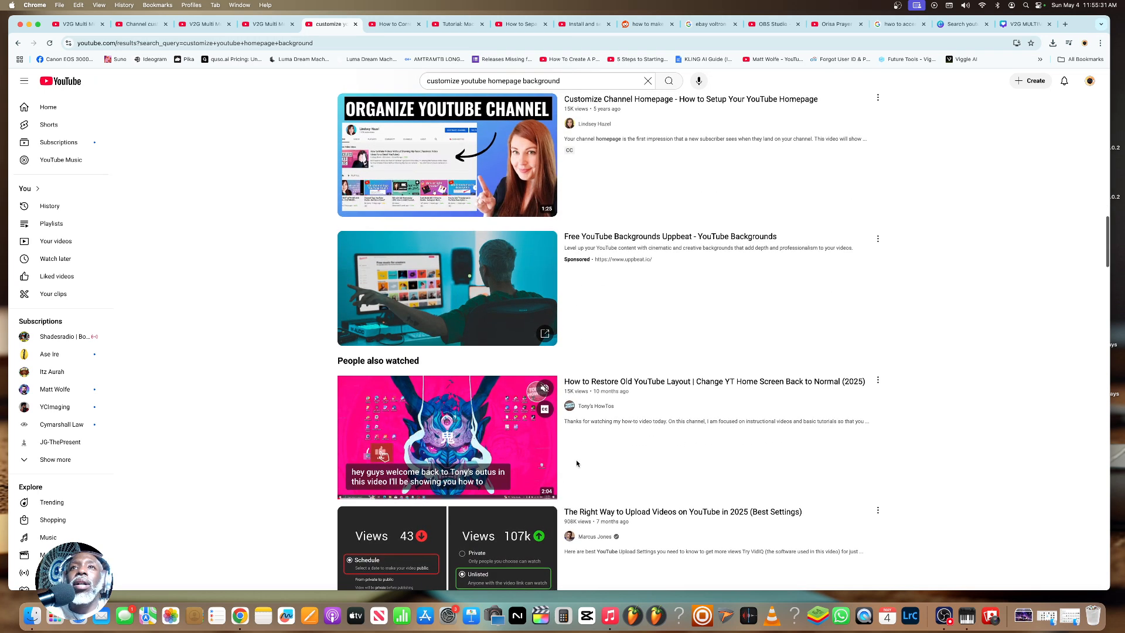
scroll(577, 463, down, 8)
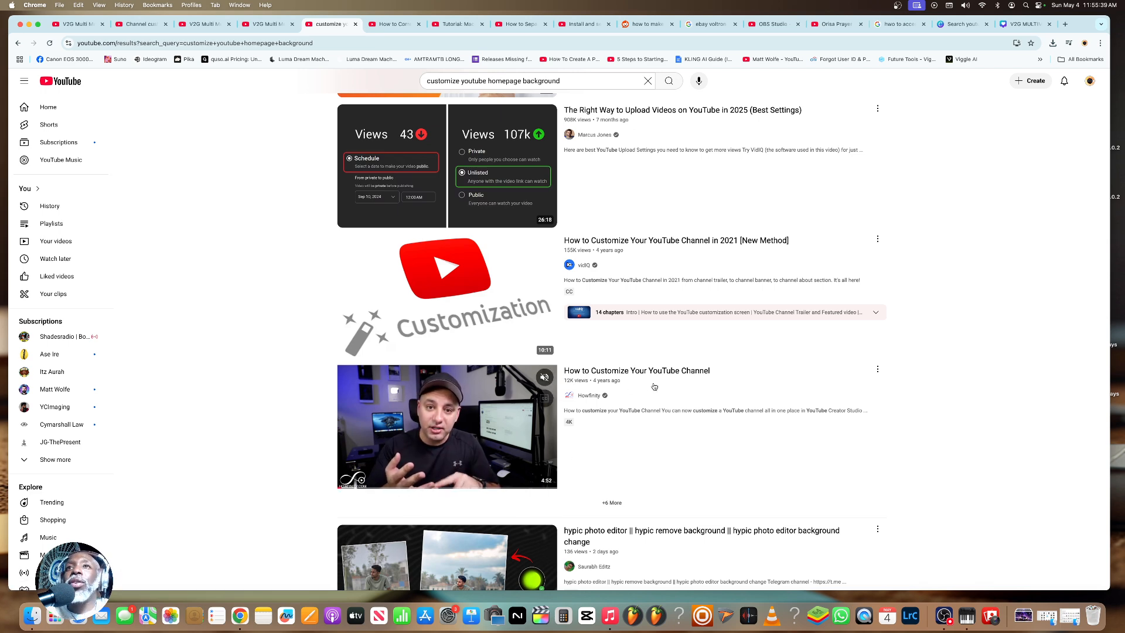
scroll(600, 390, up, 10)
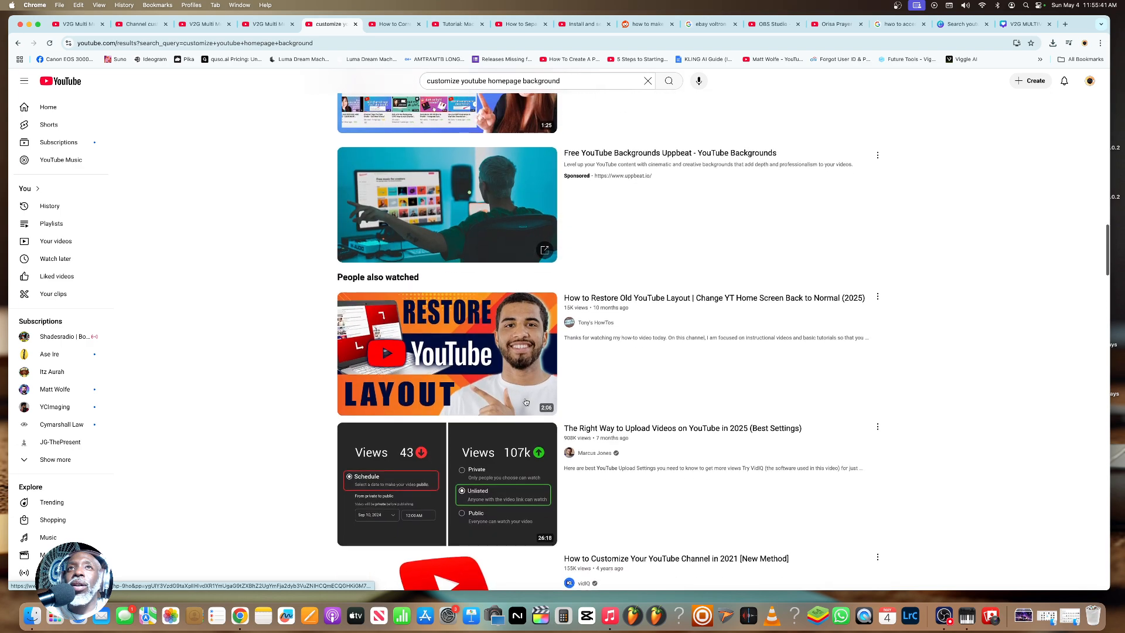
scroll(526, 400, up, 15)
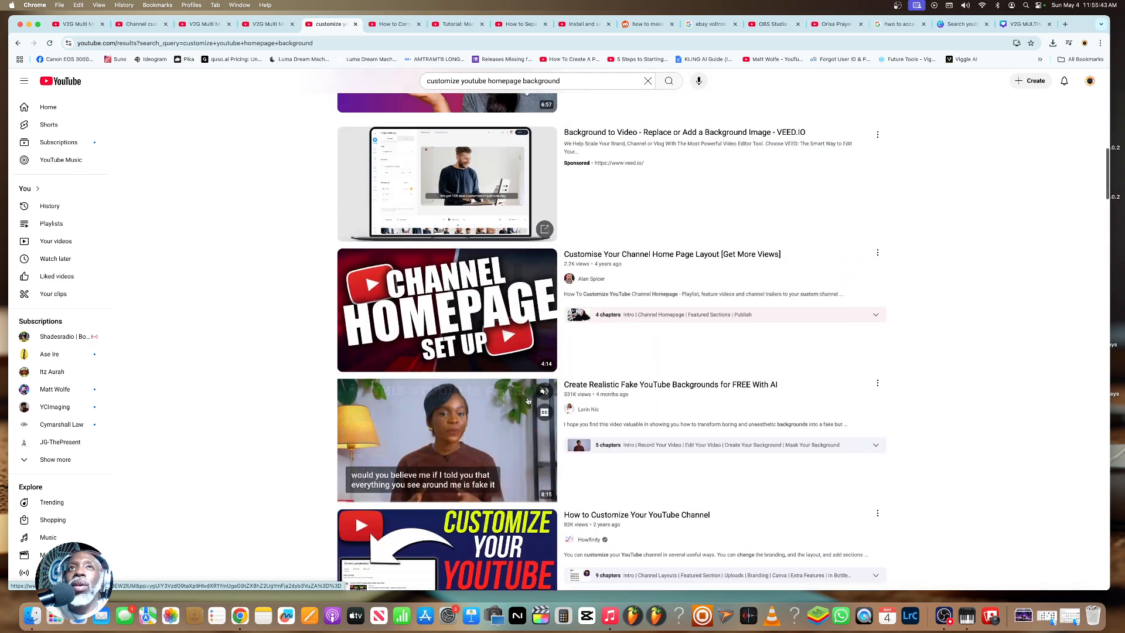
scroll(526, 400, up, 8)
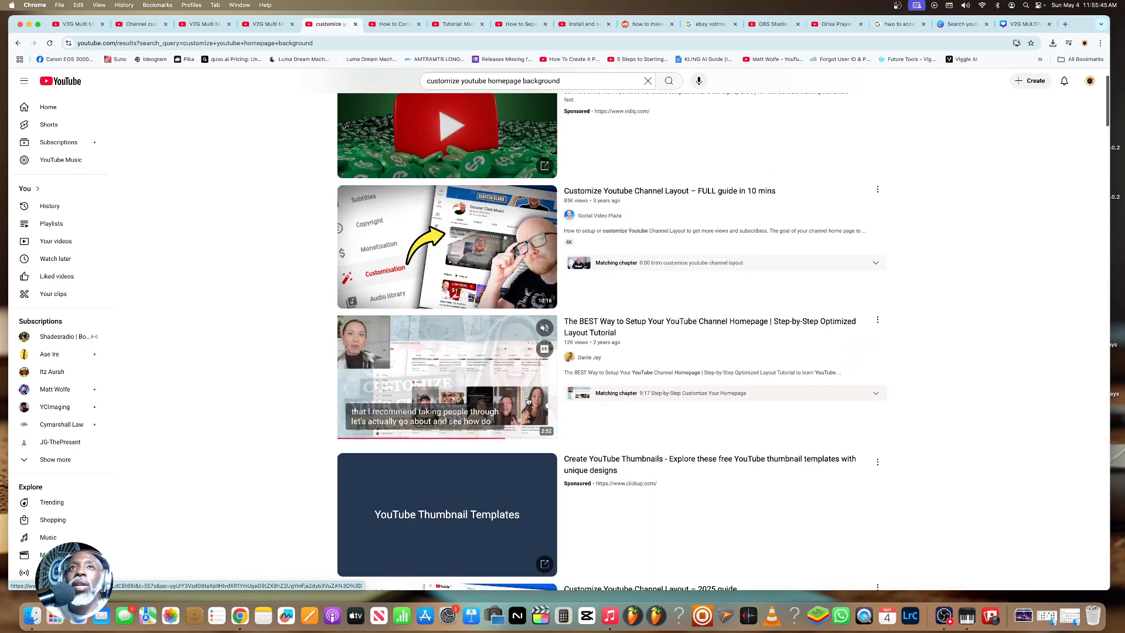
scroll(528, 400, down, 13)
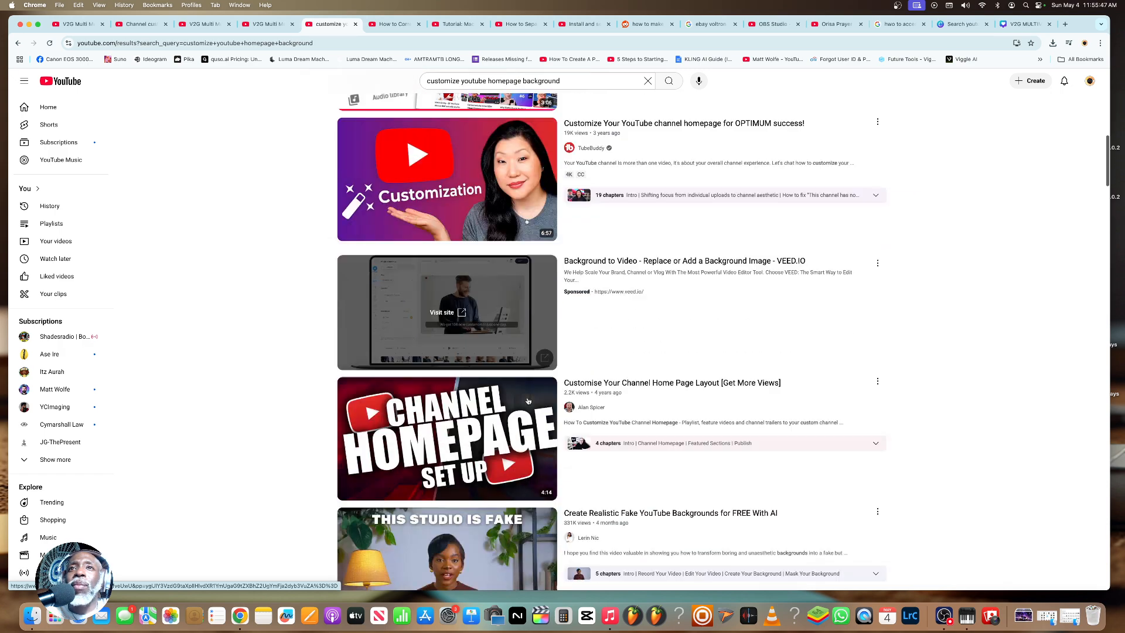
scroll(528, 401, down, 7)
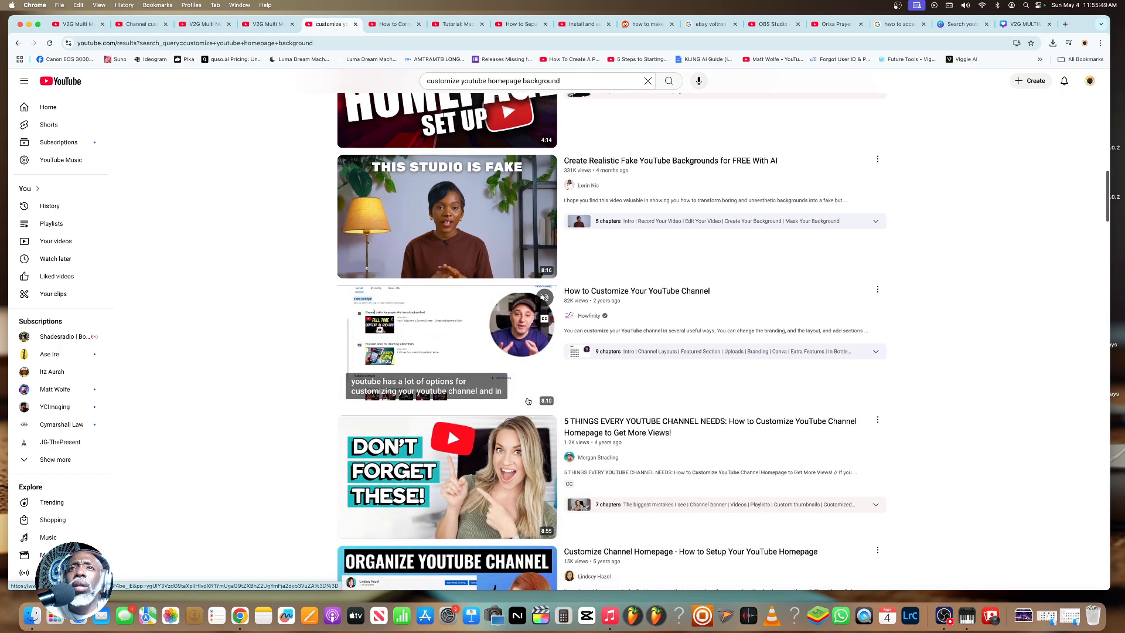
scroll(528, 401, down, 5)
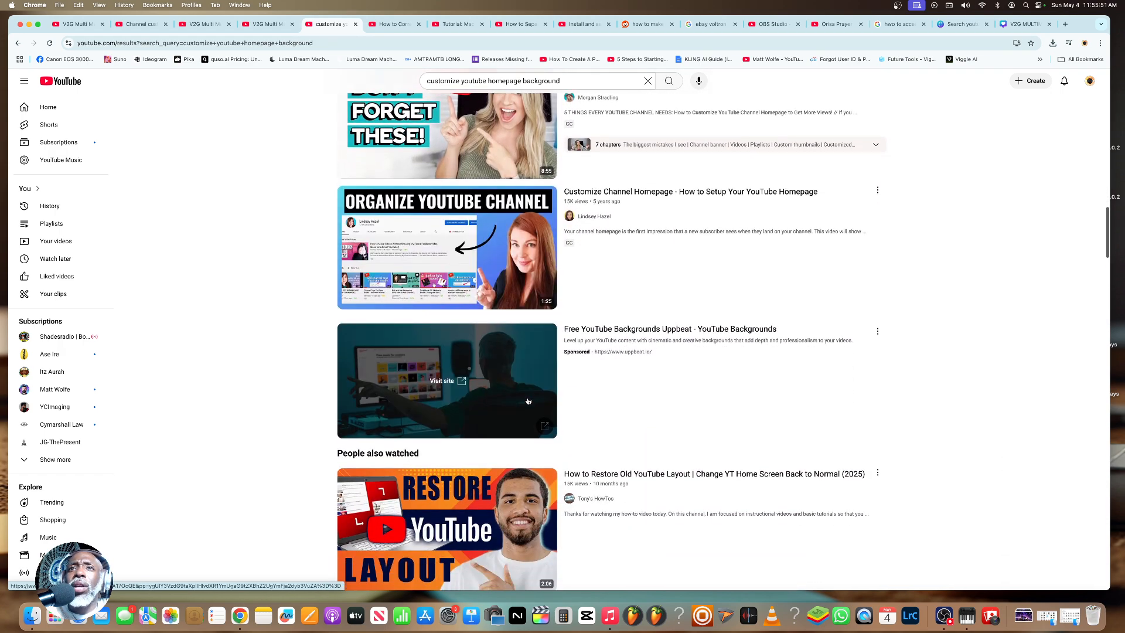
scroll(528, 400, down, 5)
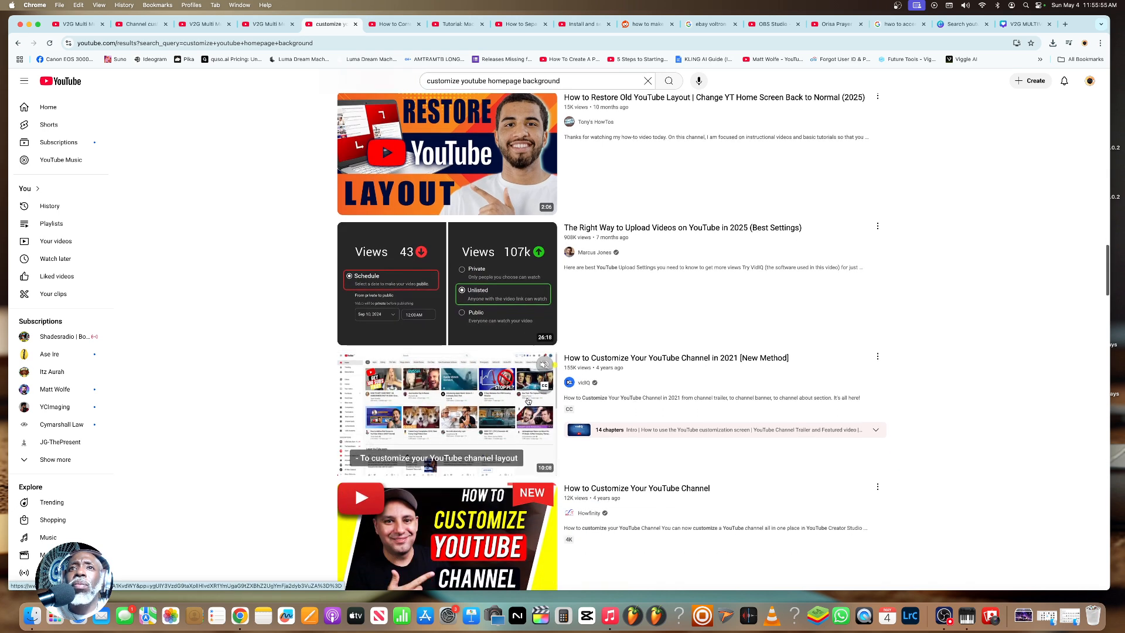
scroll(528, 401, down, 2)
scroll(643, 416, down, 3)
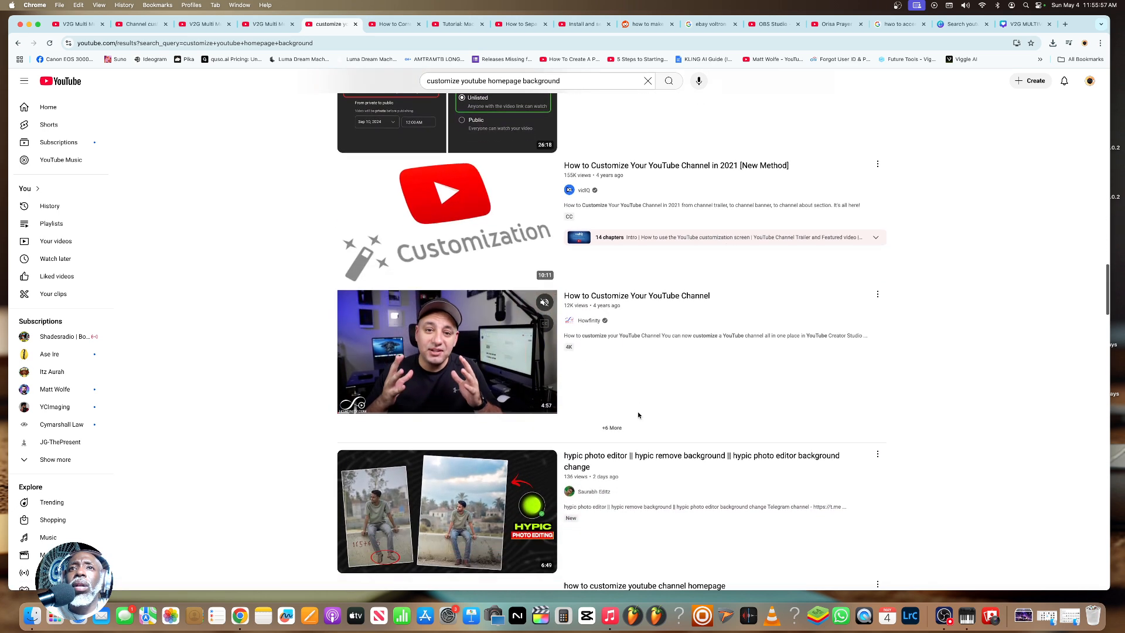
scroll(608, 409, up, 4)
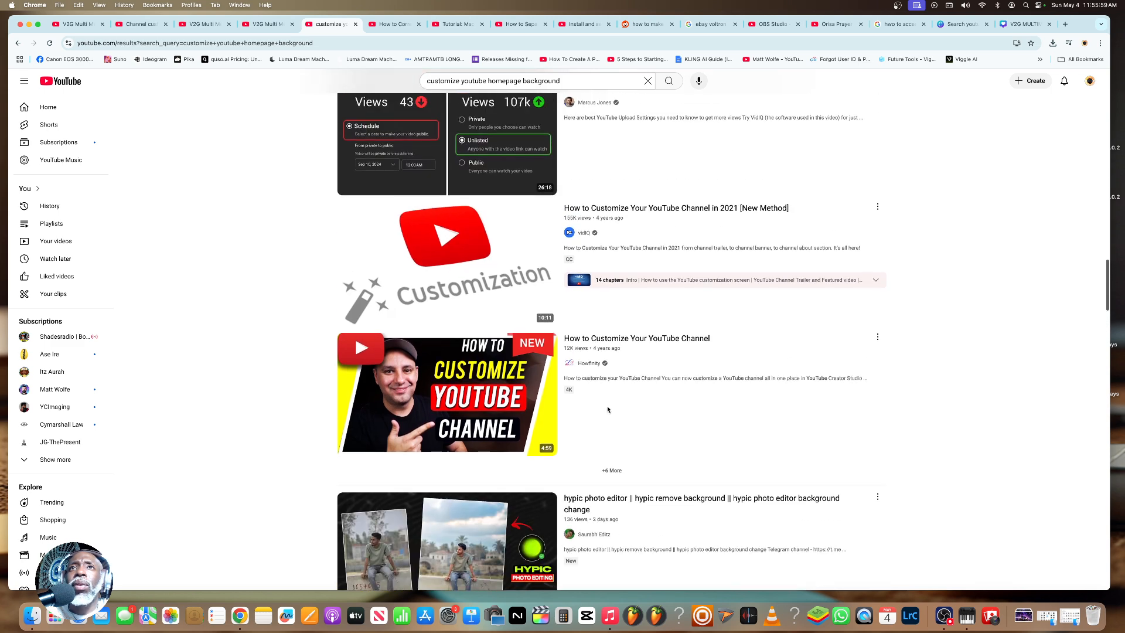
scroll(592, 386, up, 4)
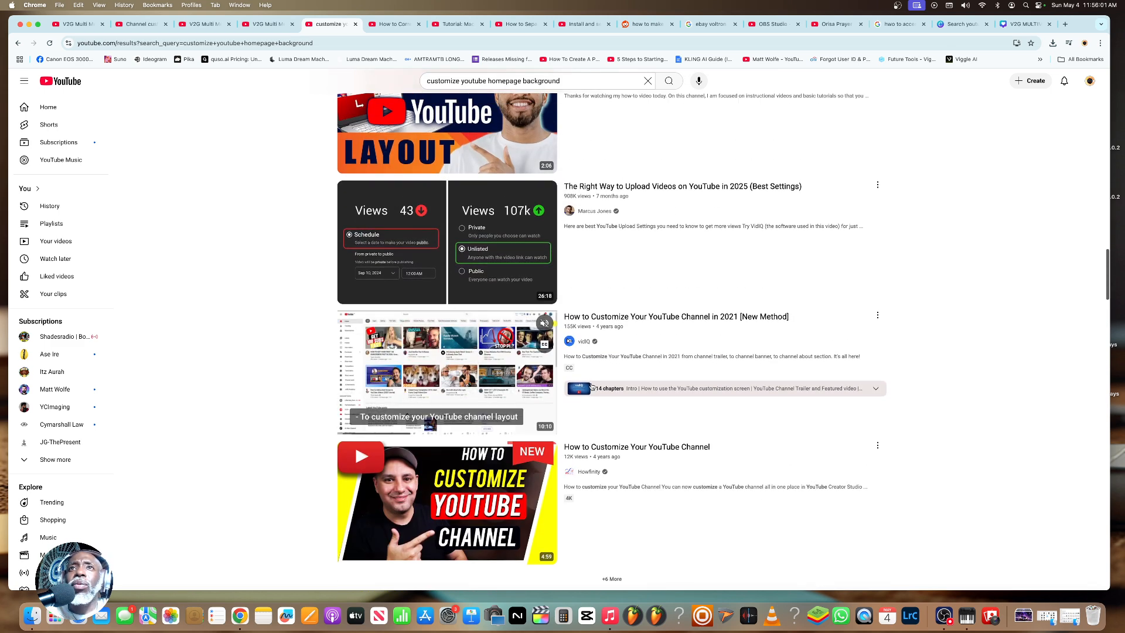
scroll(592, 386, up, 5)
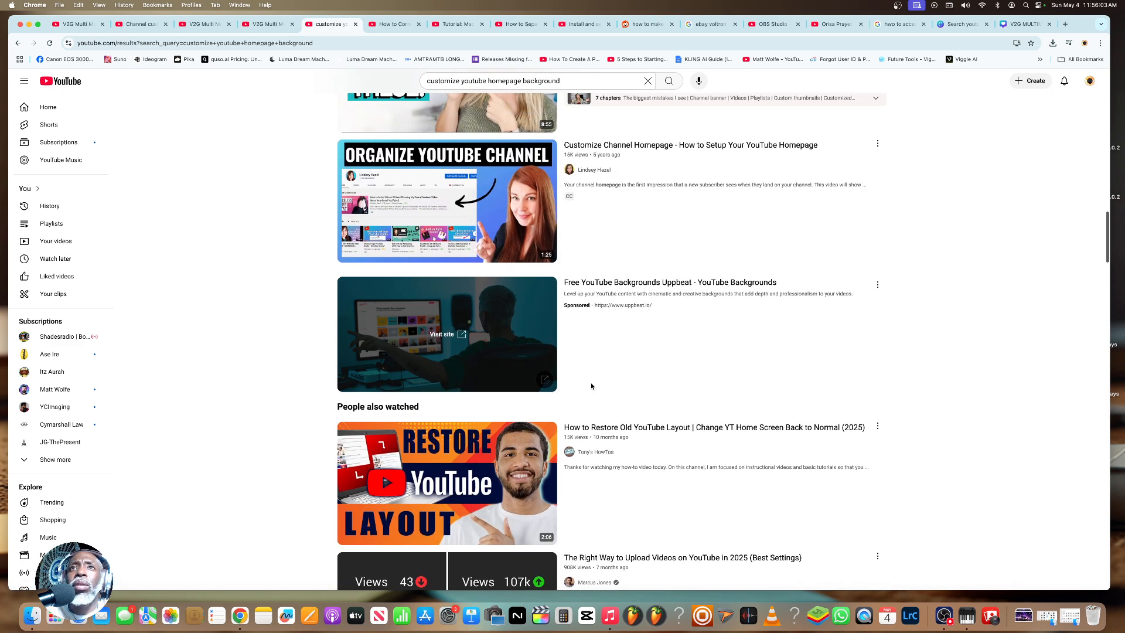
scroll(592, 386, up, 2)
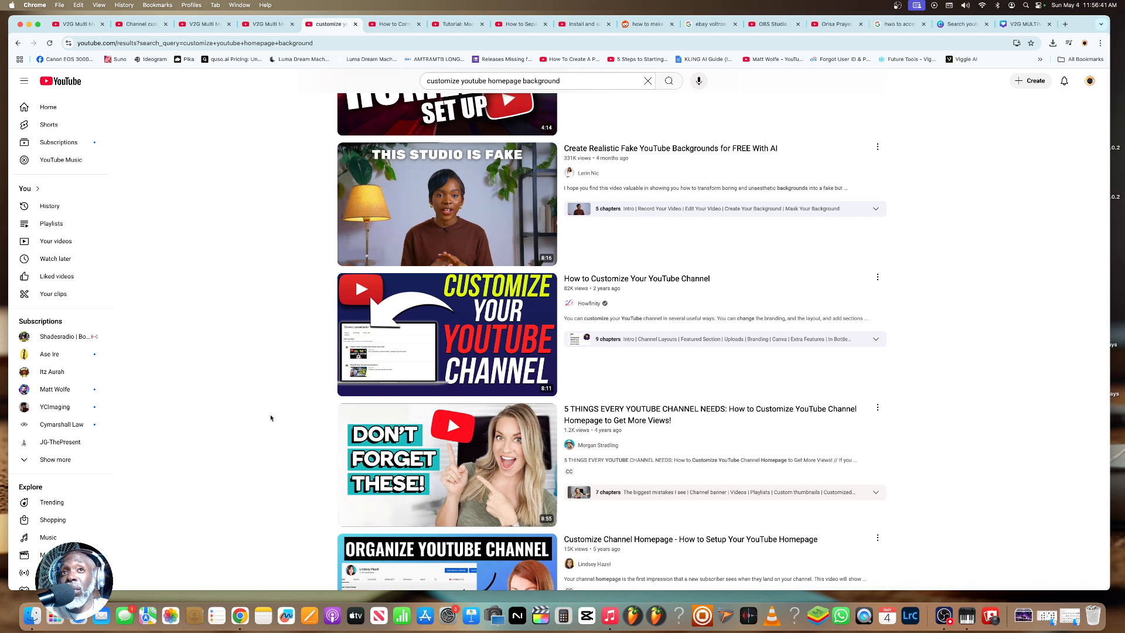
scroll(271, 418, down, 2)
scroll(271, 417, down, 7)
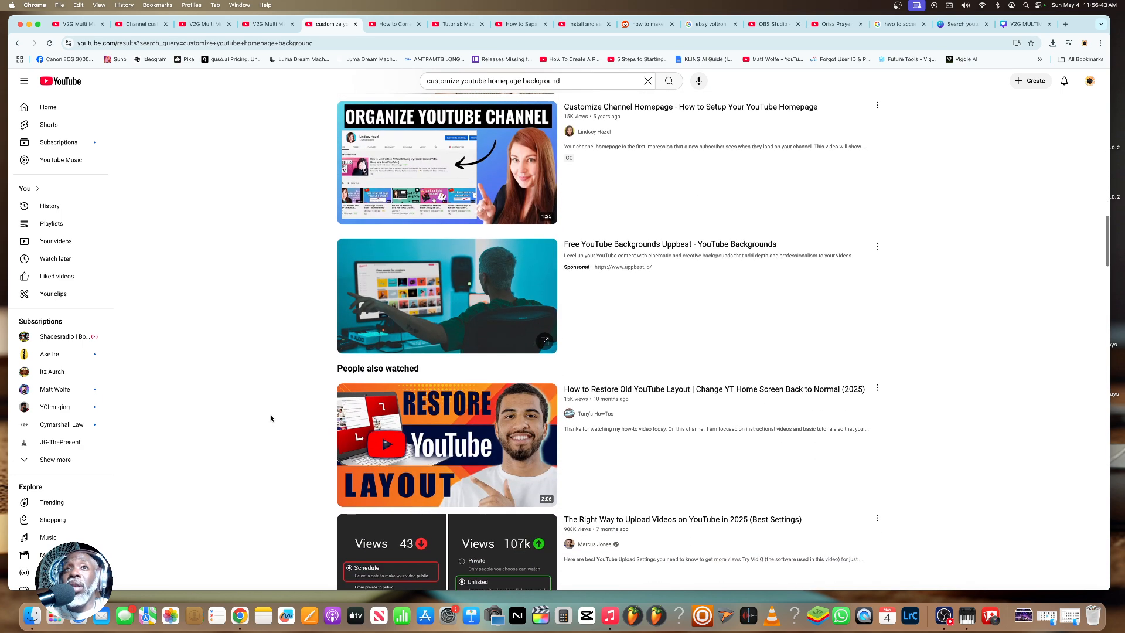
scroll(269, 414, down, 4)
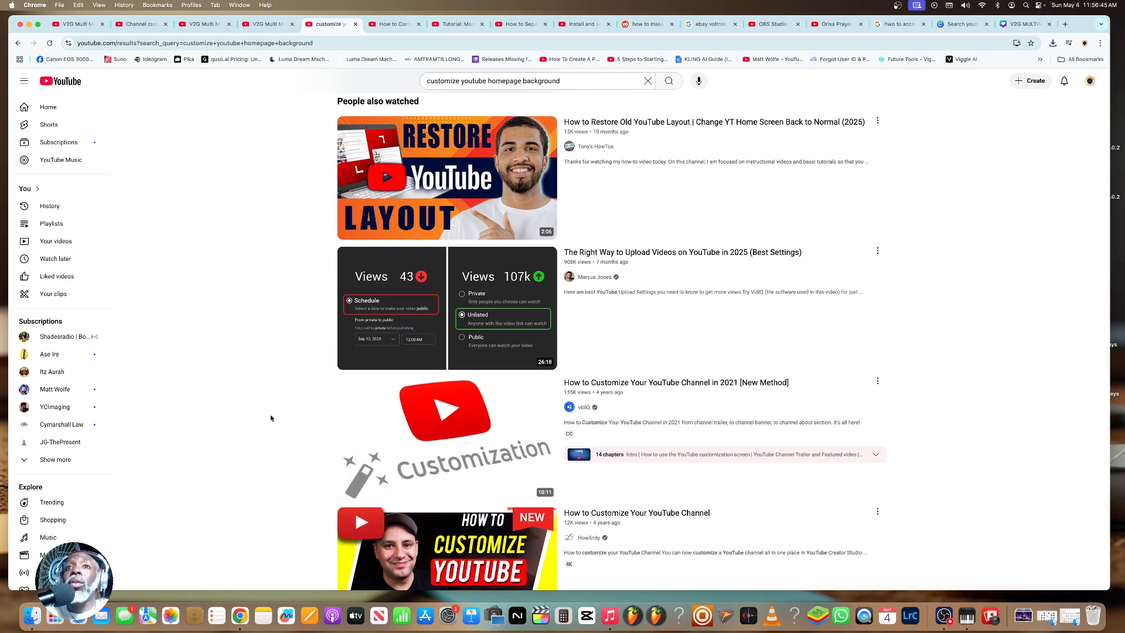
scroll(269, 413, down, 1)
mouse_move(621, 457)
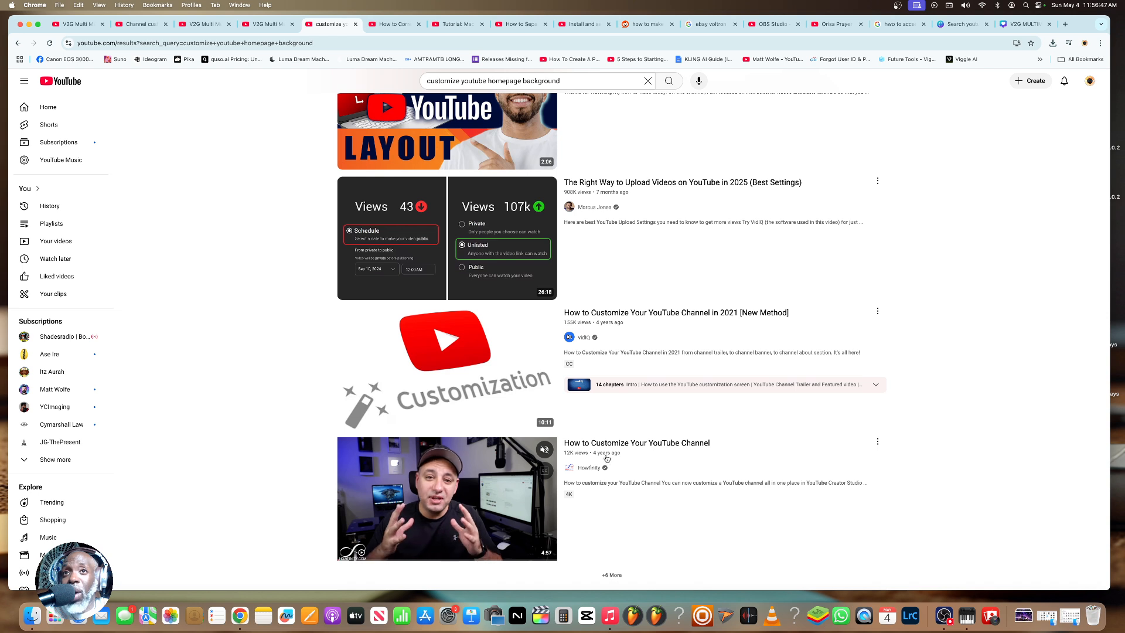